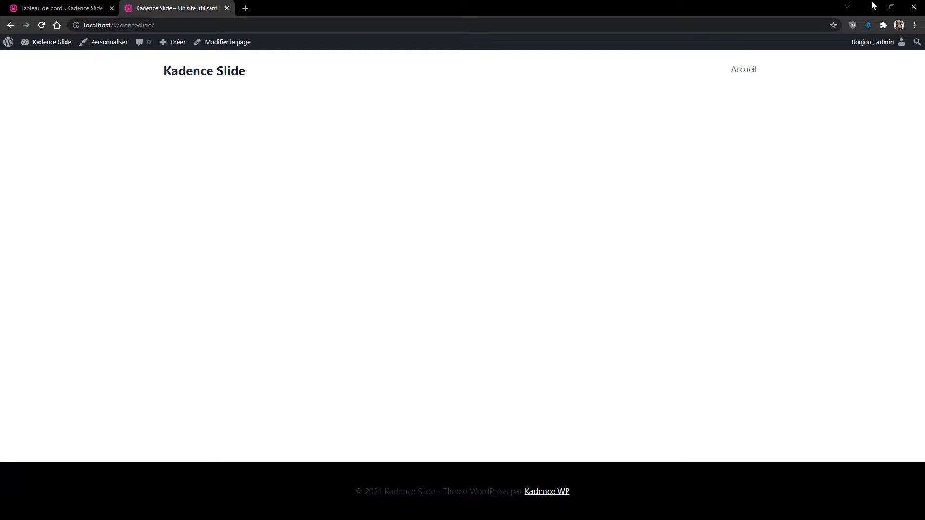
# - Review the site's media library, pages, installed themes and installed extensions in the WordPress dashboard
pyautogui.click(67, 10)
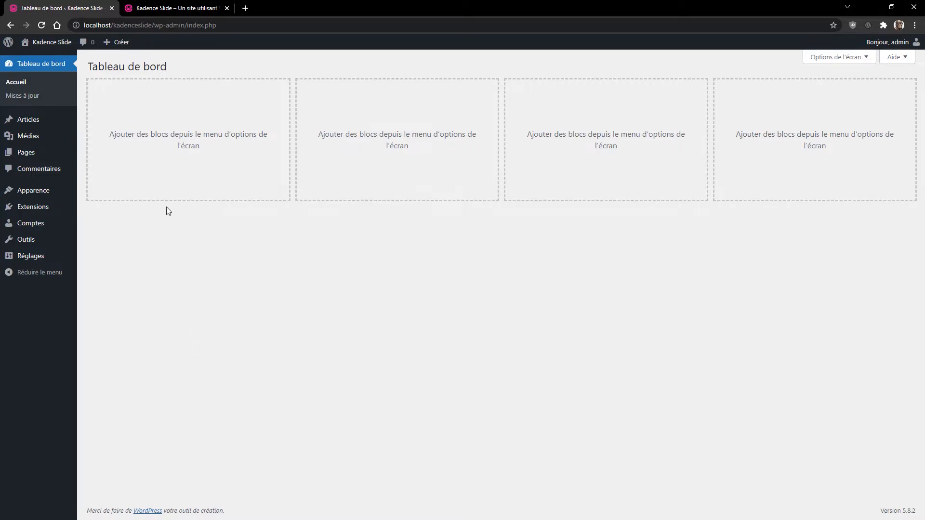
pyautogui.click(24, 141)
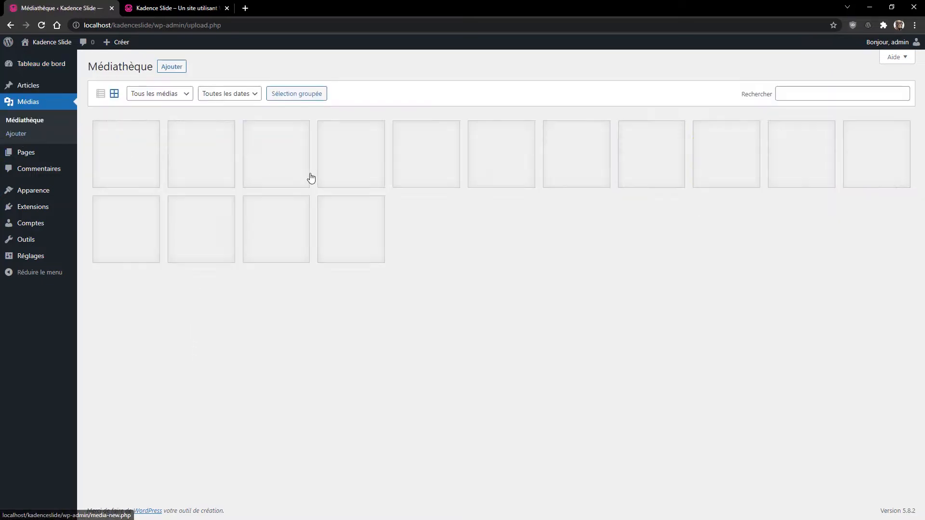
pyautogui.moveTo(31, 259)
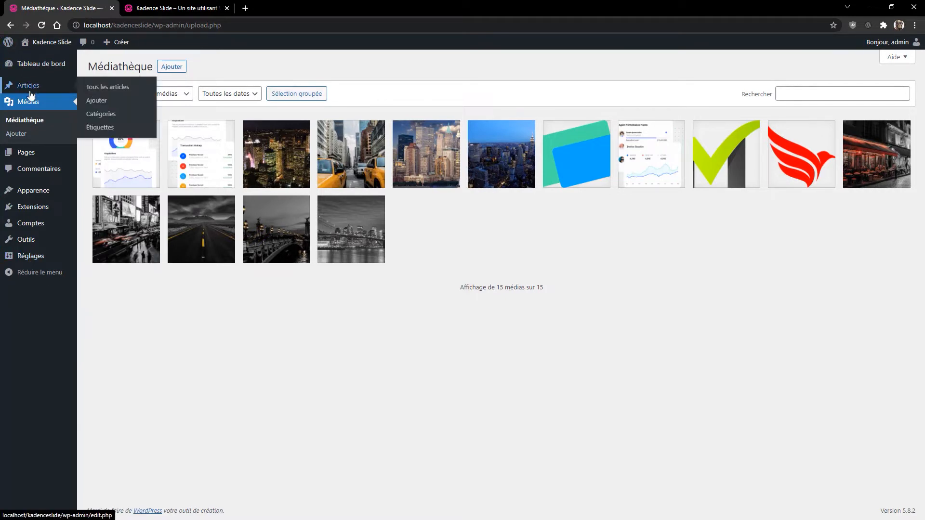
pyautogui.moveTo(31, 158)
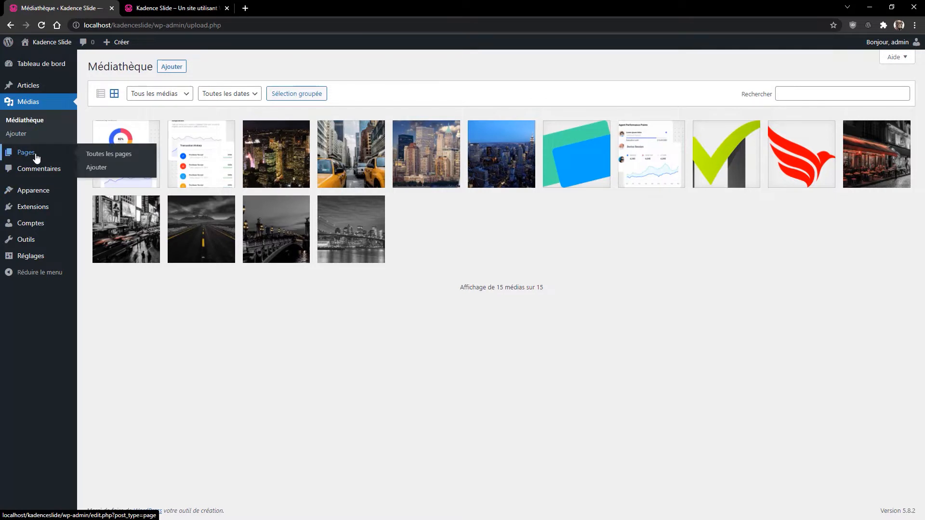
pyautogui.click(27, 155)
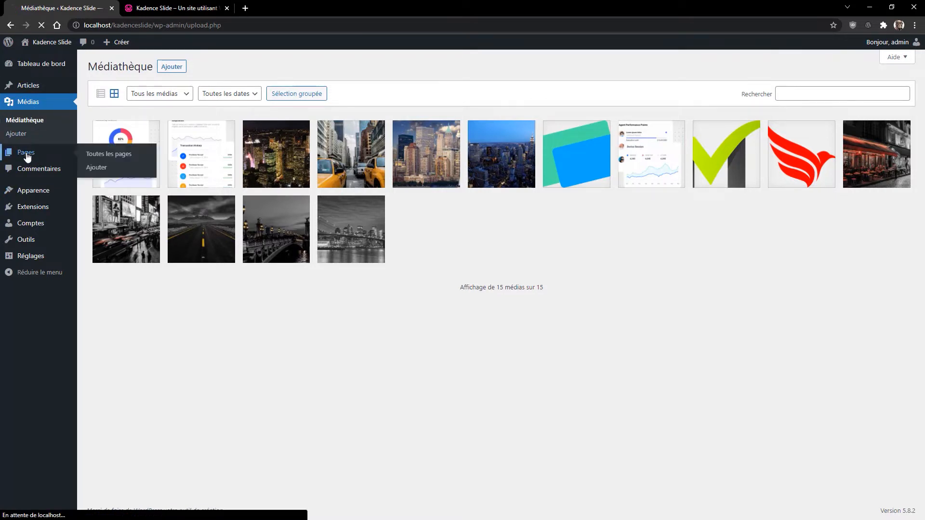
pyautogui.click(38, 197)
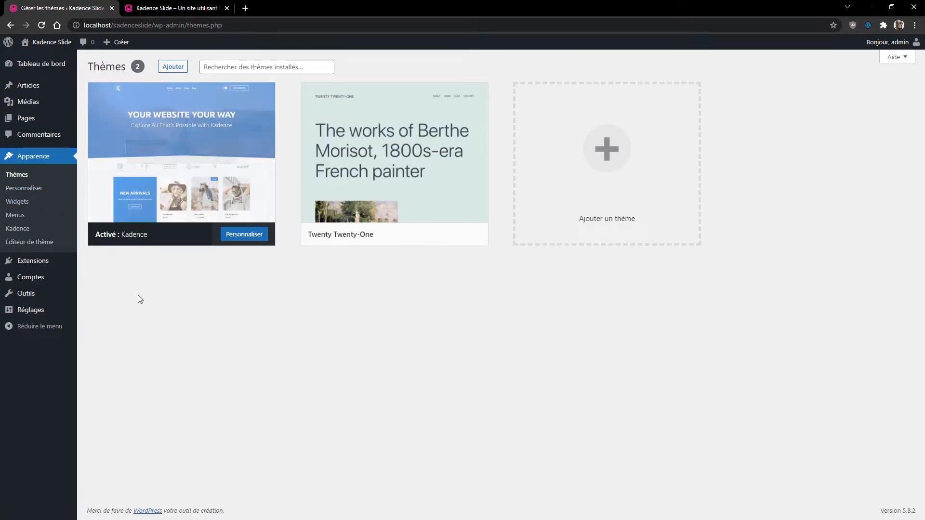
pyautogui.moveTo(54, 298)
pyautogui.click(27, 261)
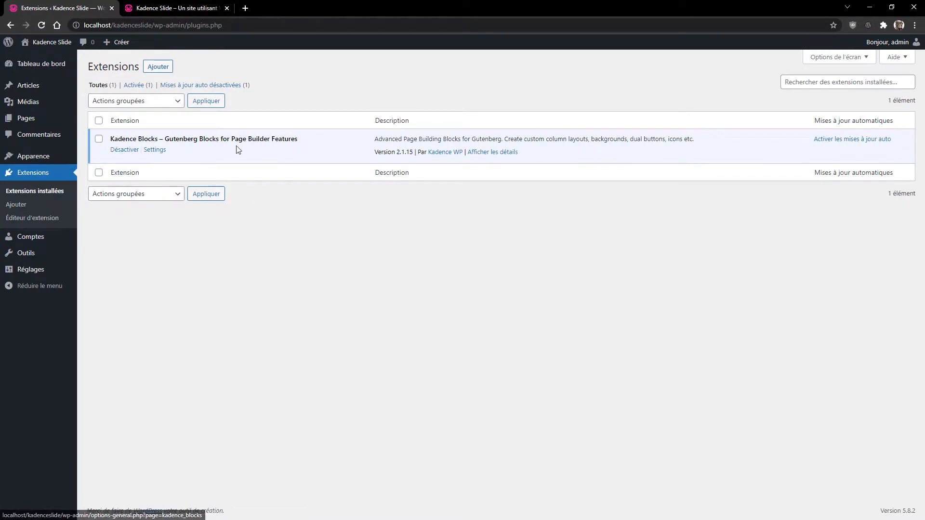
# - Review the site's general, reading, comment and permalink settings
pyautogui.click(33, 270)
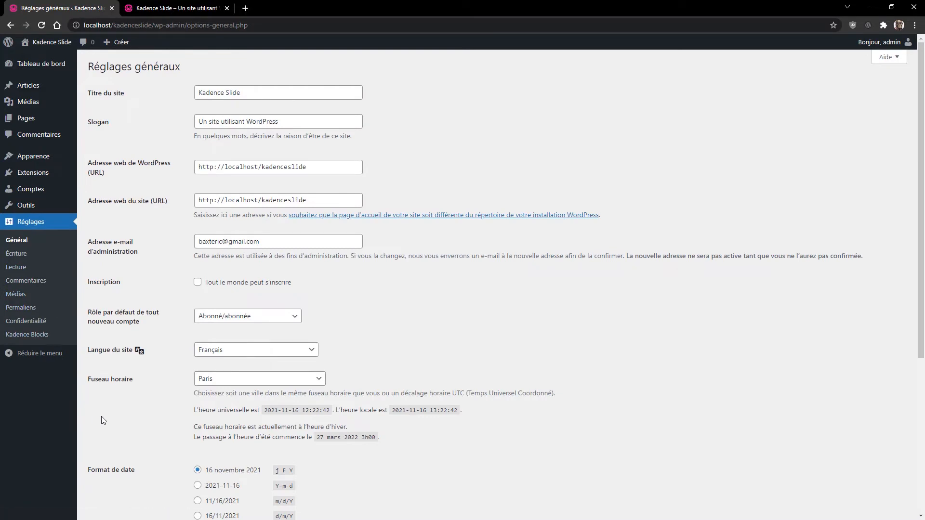
pyautogui.click(24, 270)
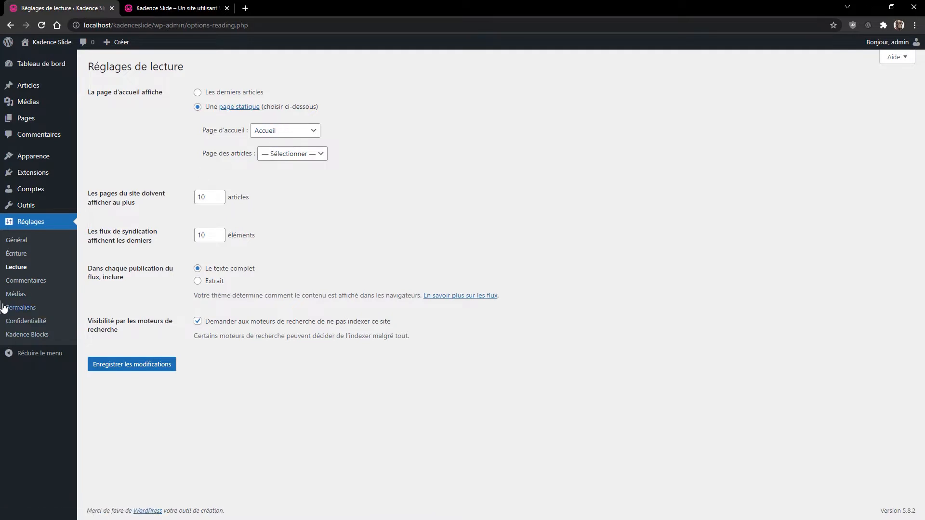
pyautogui.click(40, 282)
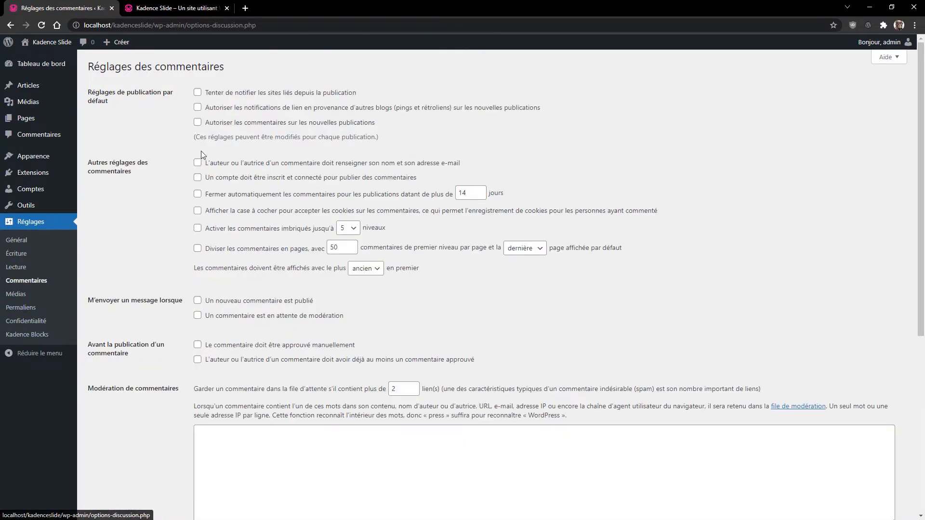
pyautogui.scroll(-5, 221, 445)
pyautogui.scroll(4, 137, 489)
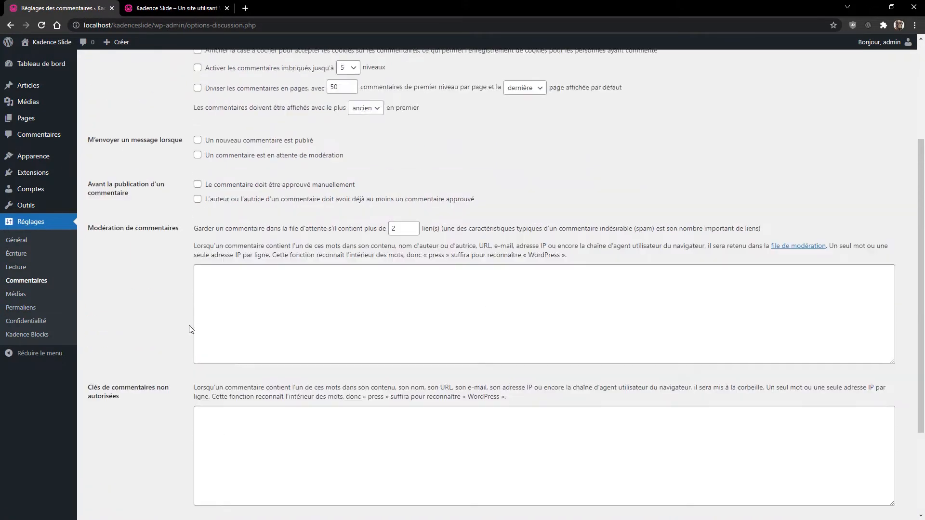
pyautogui.click(27, 269)
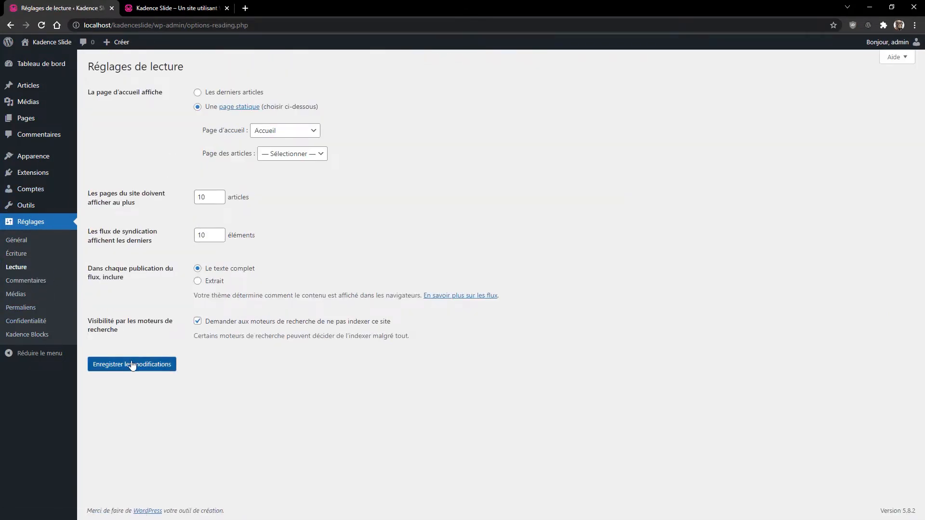
pyautogui.click(22, 309)
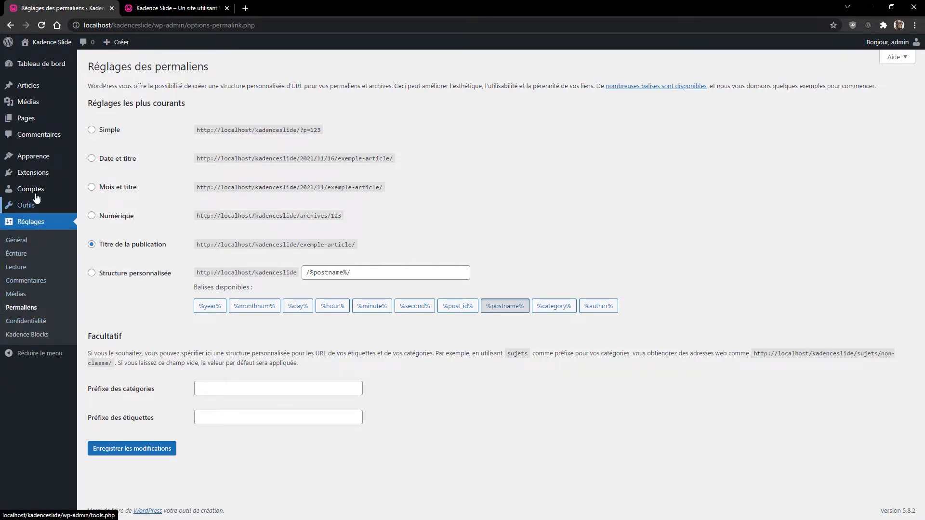
# - Create a navigation menu named "Menu Haut" and assign it to the Primary location
pyautogui.moveTo(33, 157)
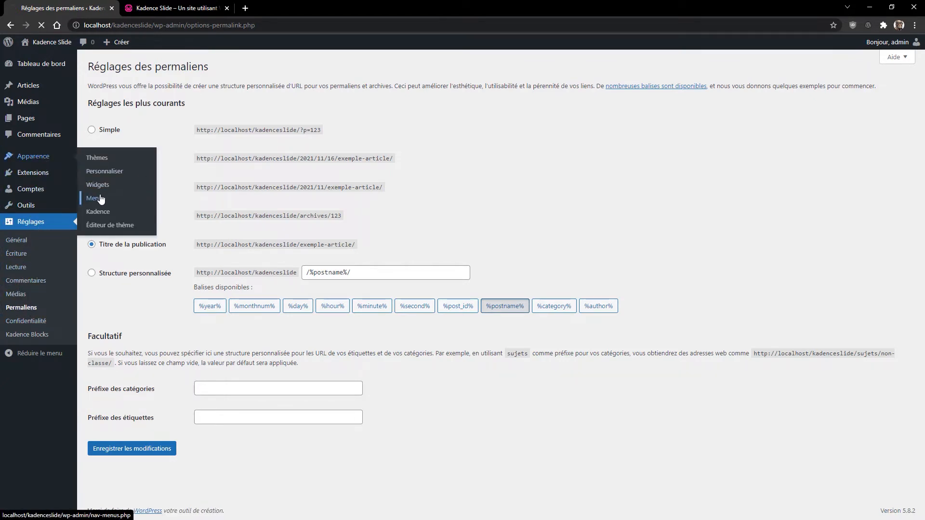
pyautogui.click(101, 200)
pyautogui.click(343, 176)
pyautogui.click(332, 198)
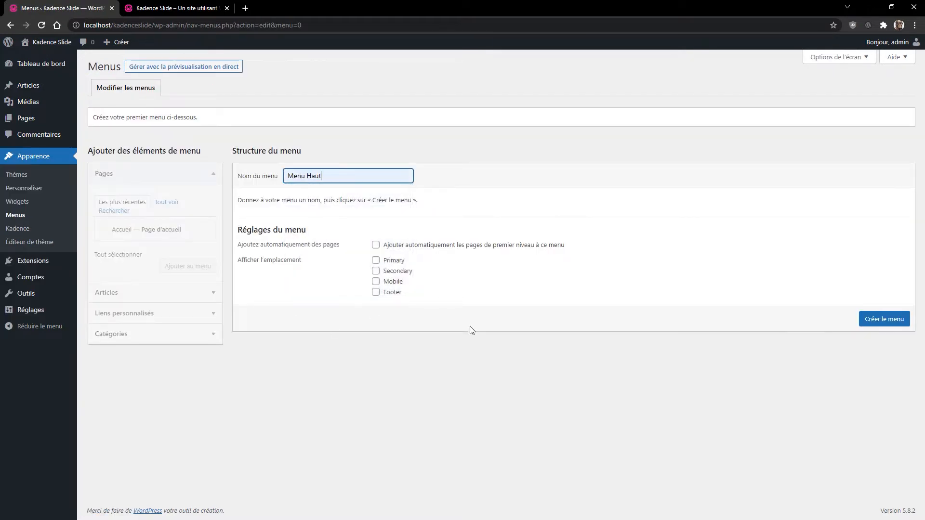
pyautogui.click(392, 263)
pyautogui.click(883, 320)
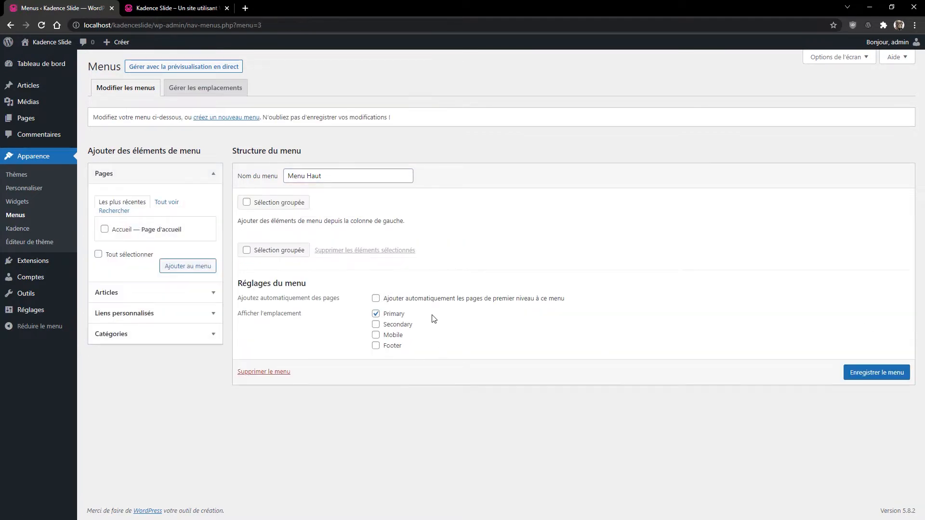
# - Add a custom link to the menu with URL #P1 and link text "Page 1"
pyautogui.click(167, 314)
pyautogui.click(156, 247)
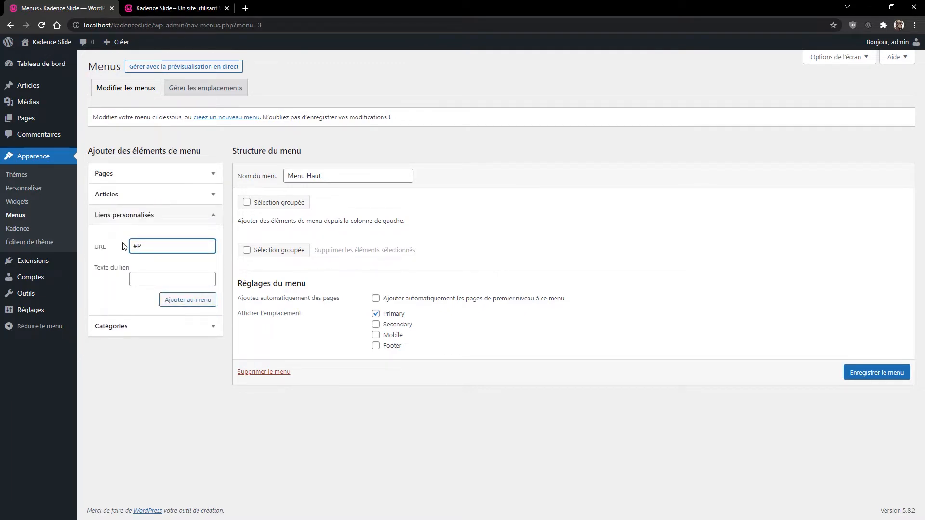
pyautogui.press('Tab')
pyautogui.write('Page')
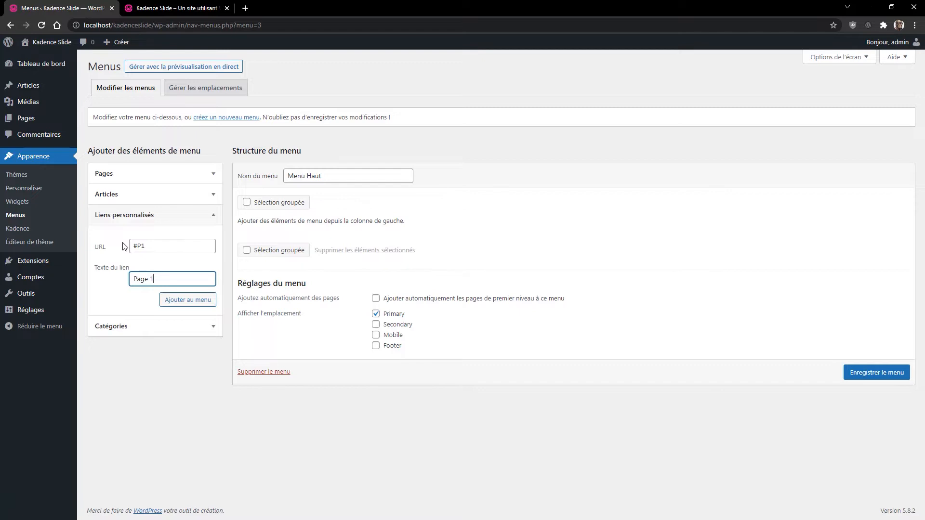
pyautogui.click(182, 301)
# - Add a custom link to the menu with URL #P2 and link text "Page 2"
pyautogui.click(143, 246)
pyautogui.write('#')
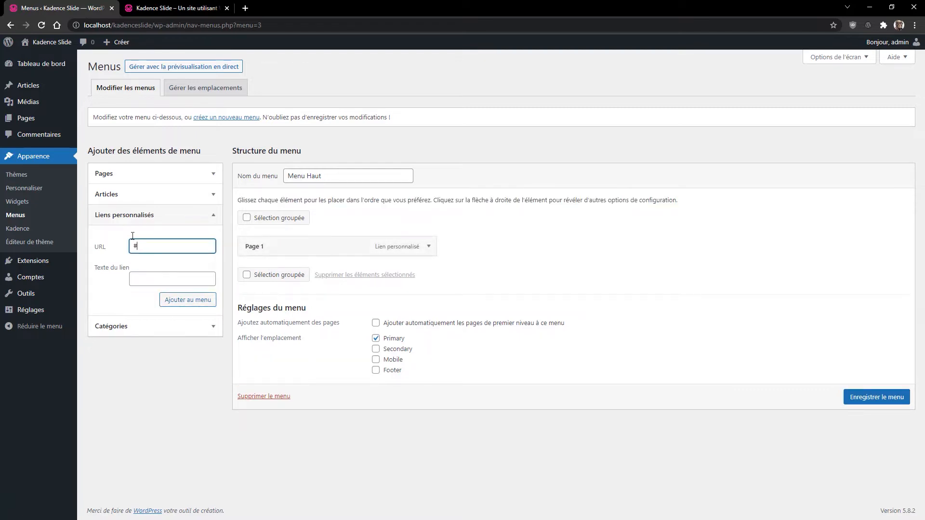
pyautogui.write('P2')
pyautogui.press('Tab')
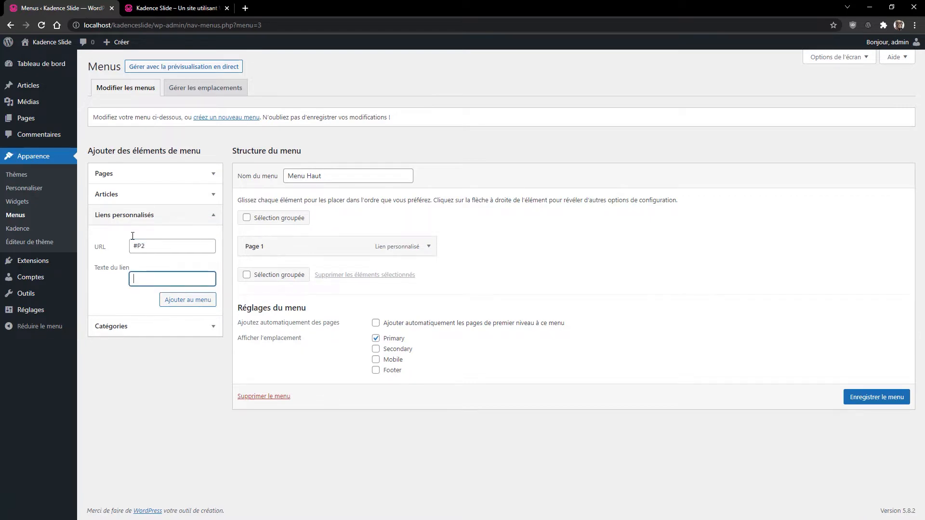
pyautogui.write('Page 2')
pyautogui.click(176, 300)
# - Add a custom link to the menu with URL #P3 and link text "Page 3"
pyautogui.click(150, 250)
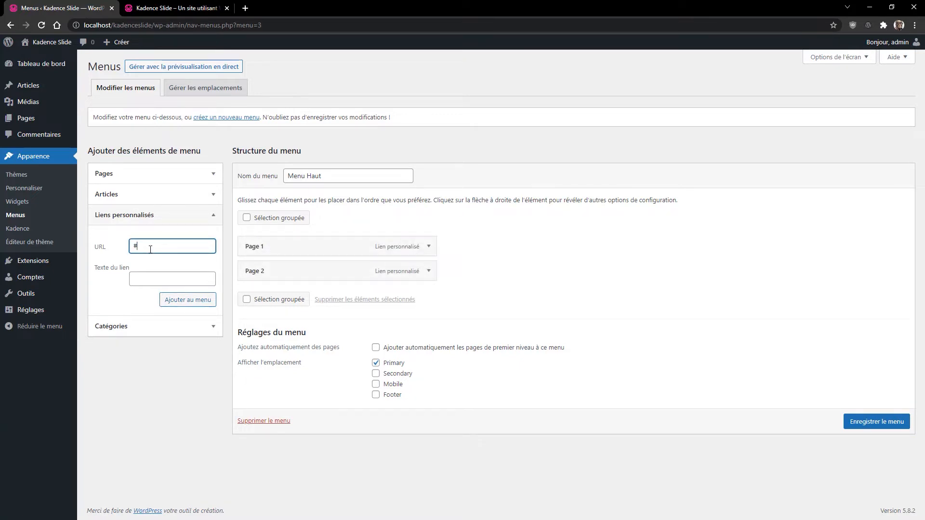
pyautogui.press('Tab')
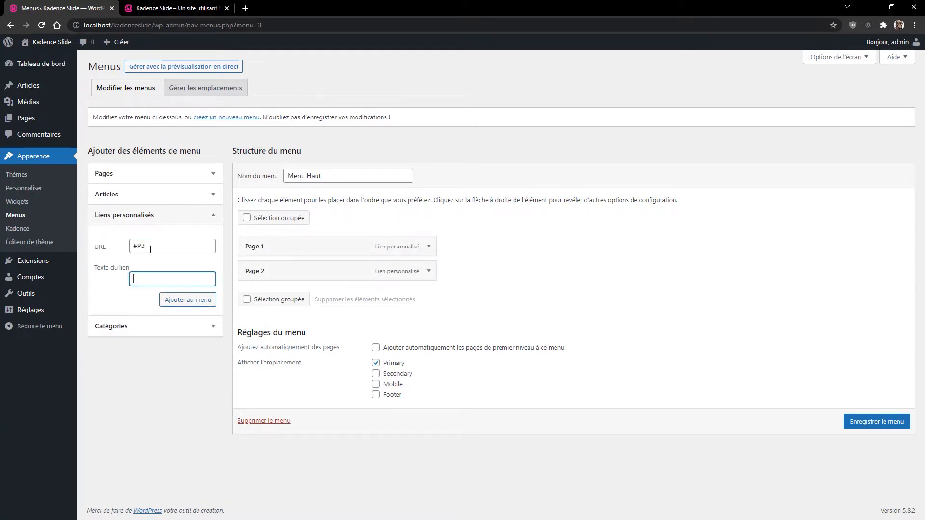
pyautogui.write('Page 3')
pyautogui.click(191, 301)
# - Add a custom link with URL #P4 and link text "Page 4", and save the menu
pyautogui.click(148, 245)
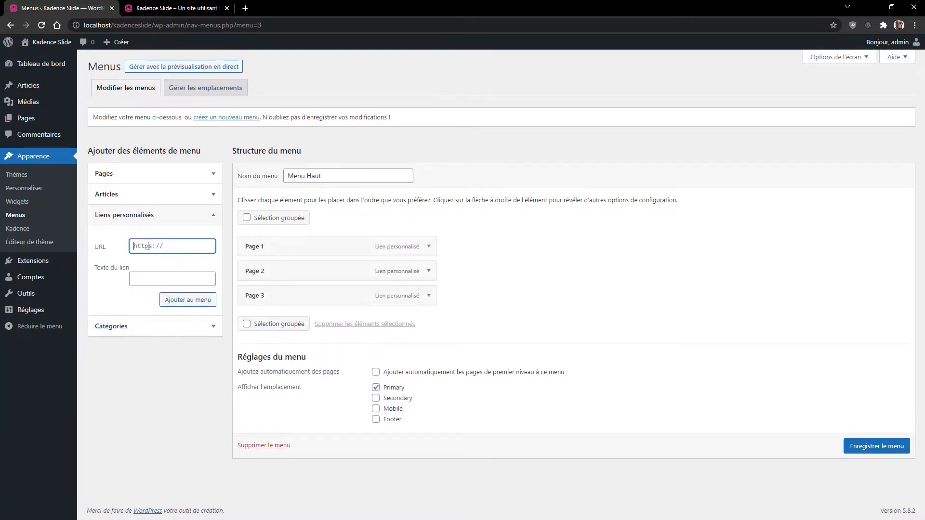
pyautogui.write('#P4')
pyautogui.press('Tab')
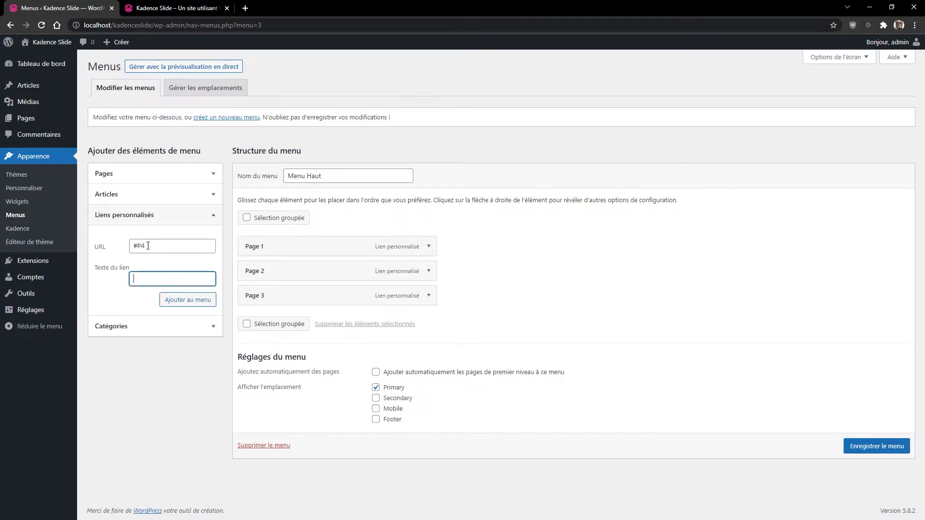
pyautogui.write('Page 4')
pyautogui.click(195, 300)
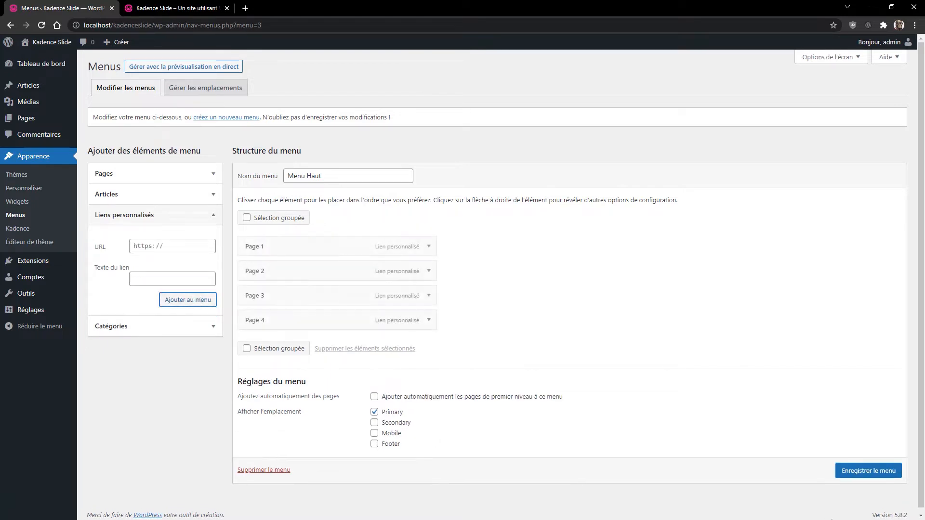
pyautogui.click(871, 469)
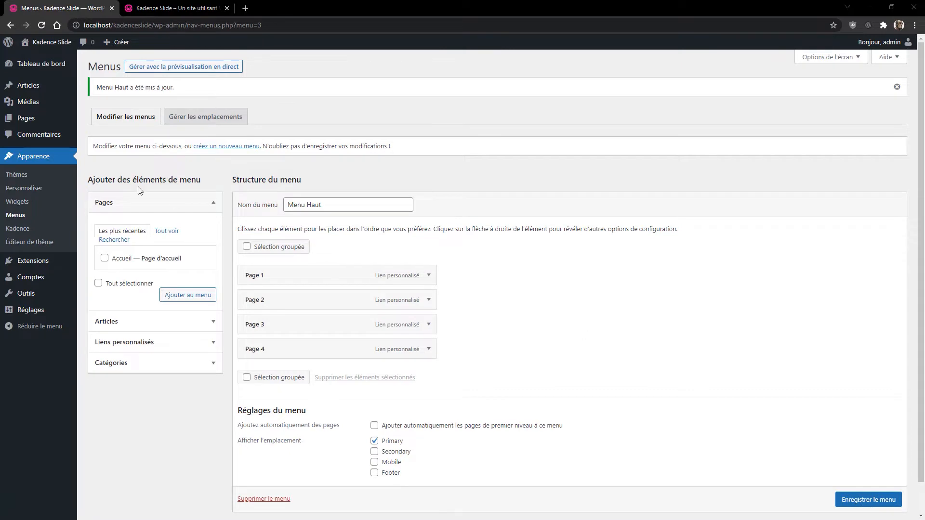
# - View the Accueil page in the block editor and return to the list of pages
pyautogui.click(29, 118)
pyautogui.click(119, 140)
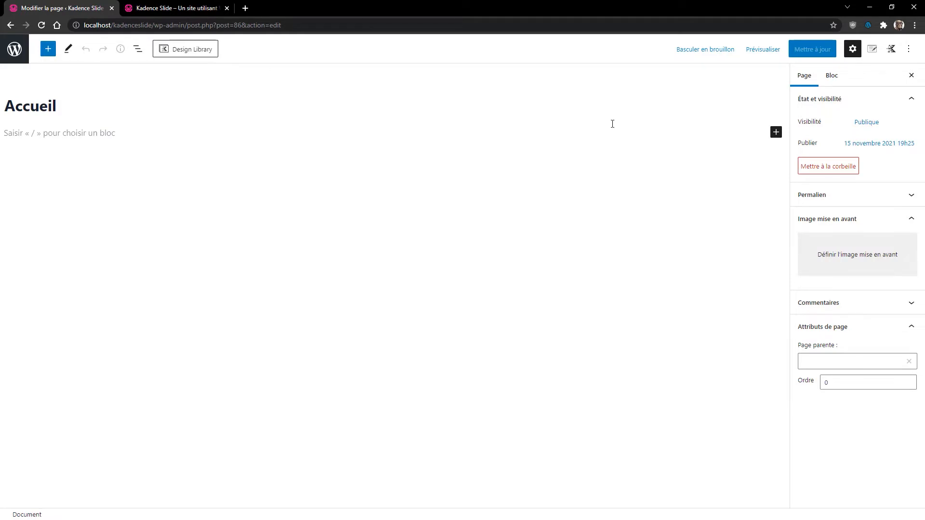
pyautogui.click(14, 49)
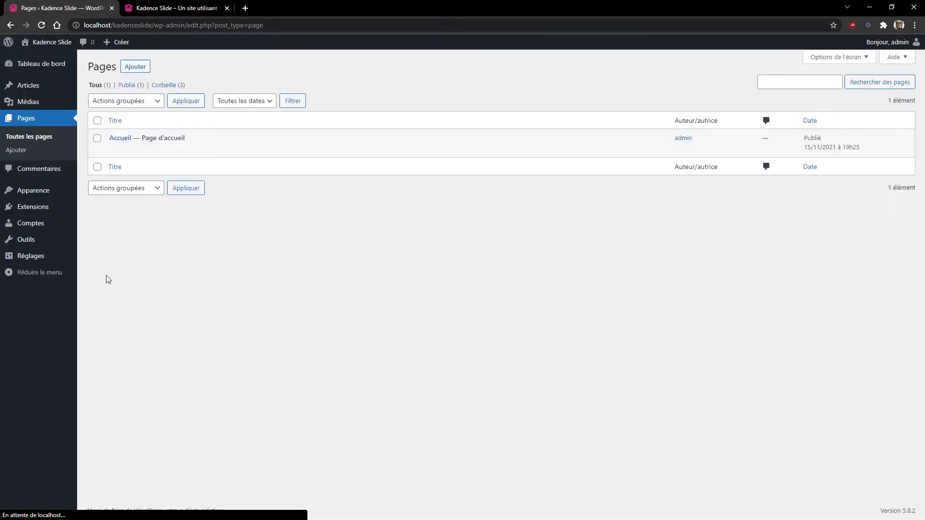
# - Toggle the Scroll To Top option in the theme customizer's General settings and publish the change
pyautogui.moveTo(28, 195)
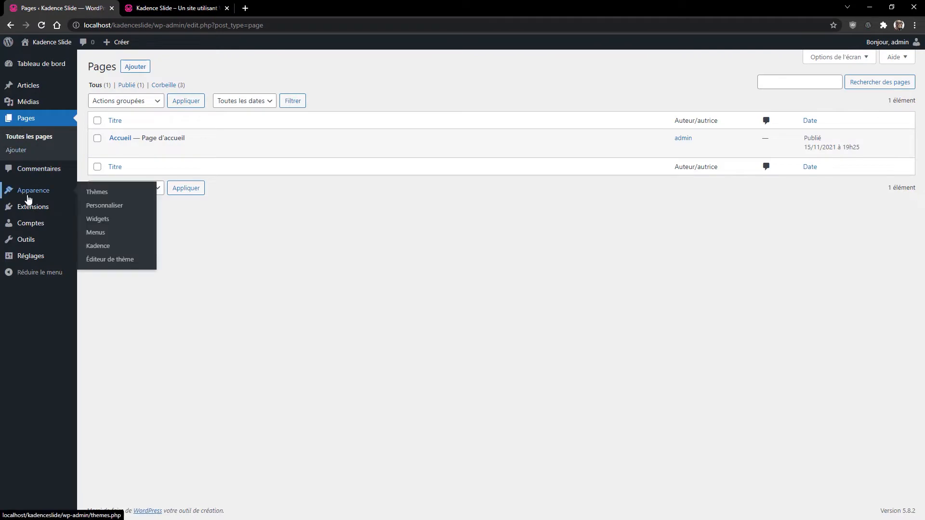
pyautogui.click(106, 205)
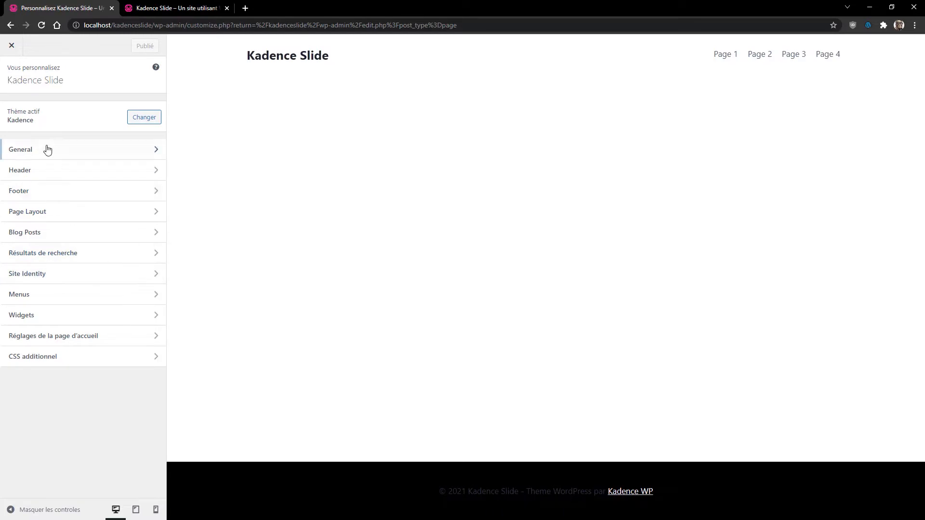
pyautogui.click(45, 149)
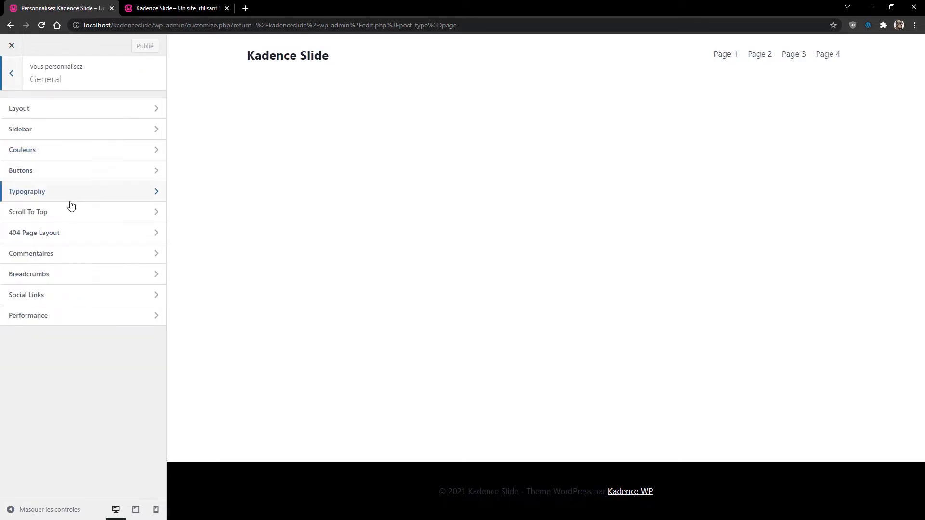
pyautogui.click(53, 213)
pyautogui.click(23, 131)
pyautogui.click(23, 131)
pyautogui.click(130, 48)
pyautogui.click(10, 73)
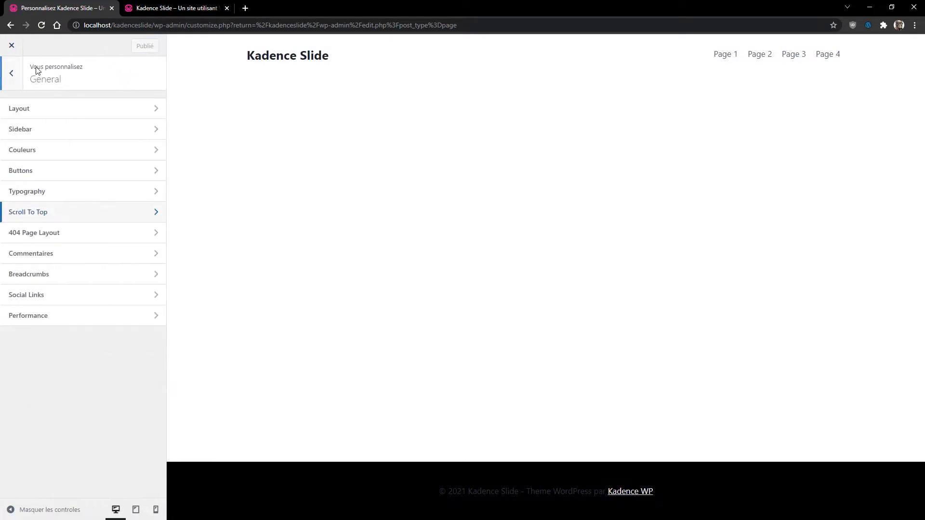
# - Exit the theme customizer and open the Accueil page for editing
pyautogui.click(11, 73)
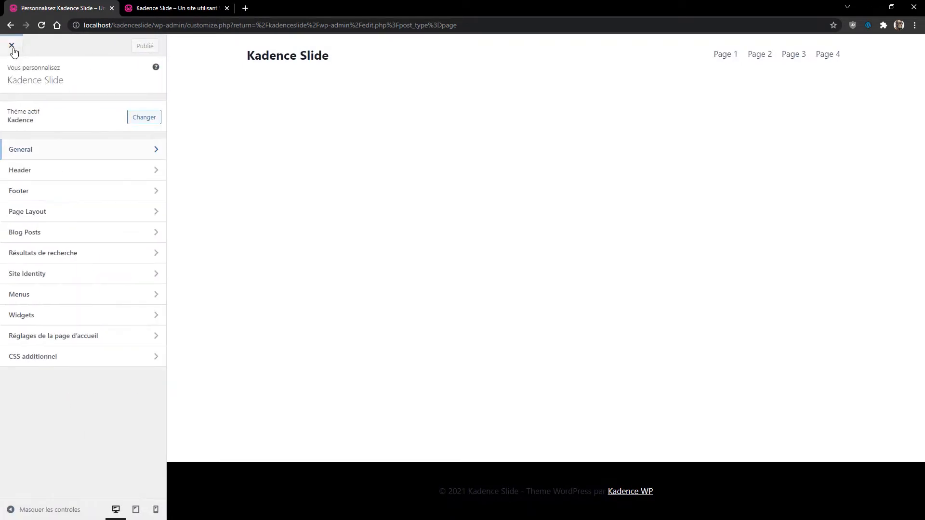
pyautogui.click(12, 46)
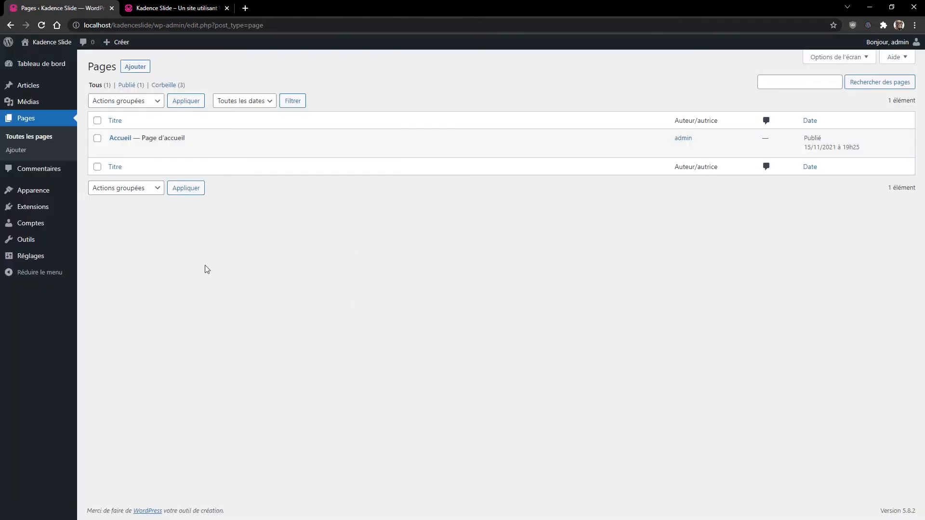
pyautogui.click(112, 140)
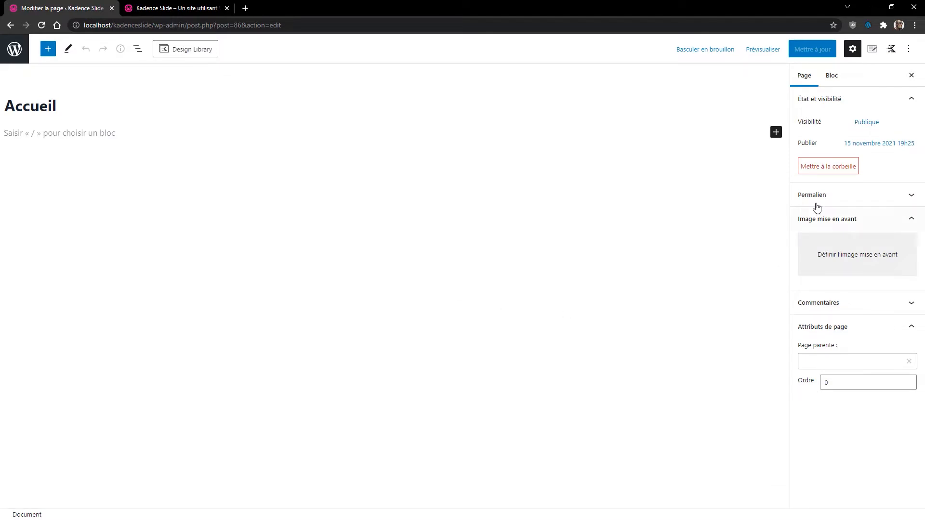
# - Set the Accueil page's Transparent Header option to Enable in the page settings
pyautogui.click(872, 49)
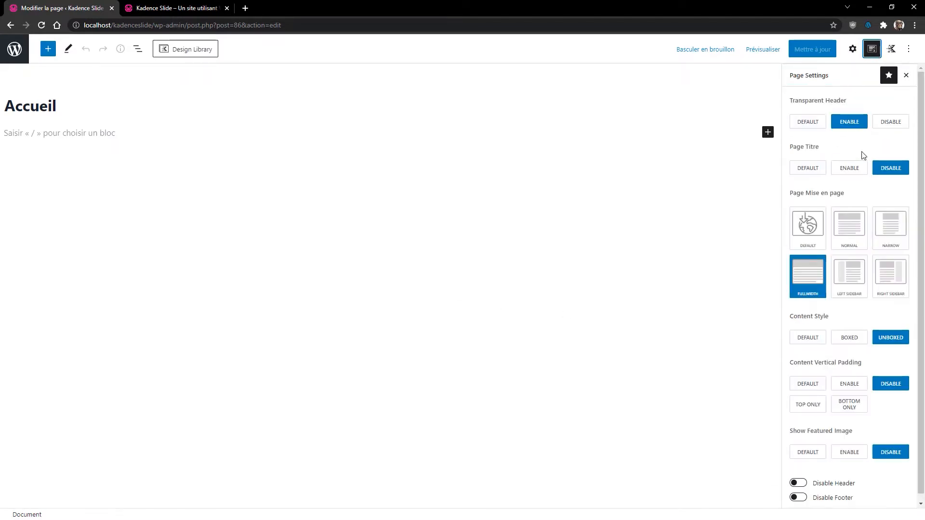
pyautogui.click(848, 121)
pyautogui.click(767, 133)
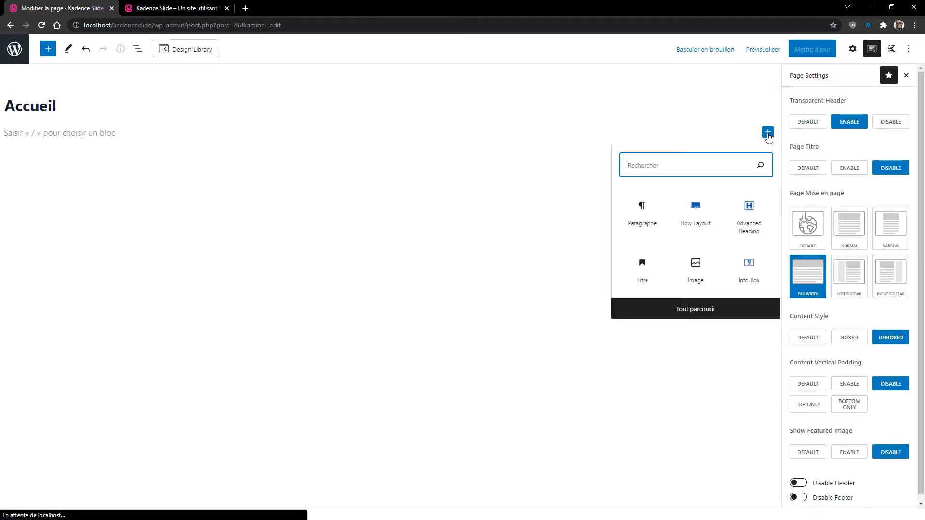
pyautogui.click(853, 49)
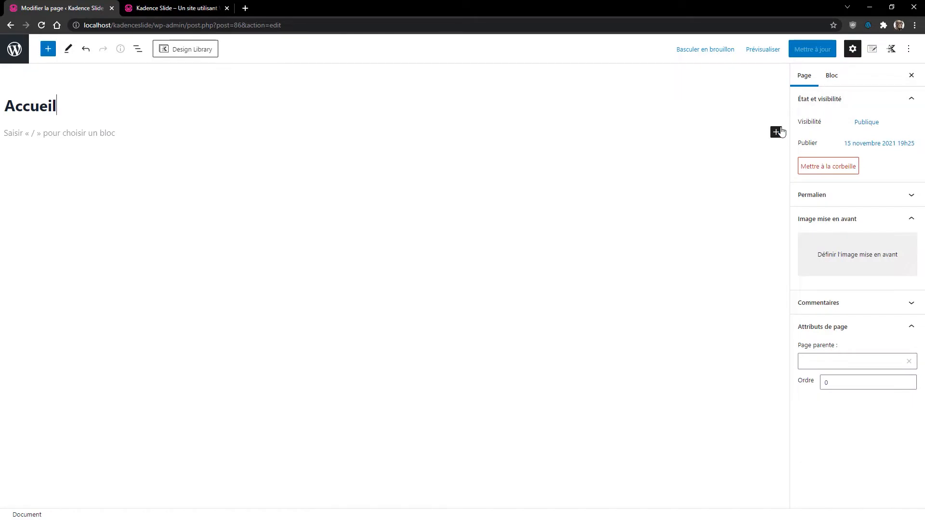
# - Insert a Row Layout block with a single-column layout on the Accueil page
pyautogui.click(776, 133)
pyautogui.click(709, 210)
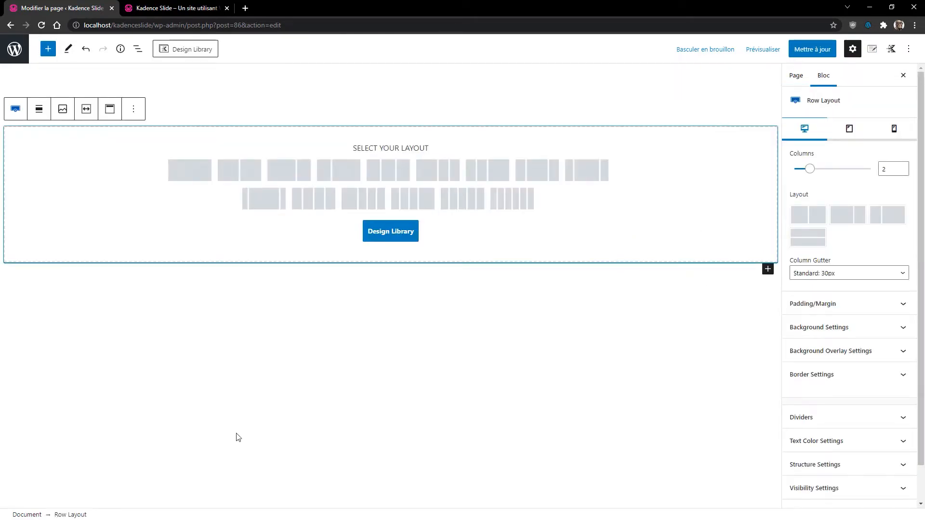
pyautogui.click(199, 171)
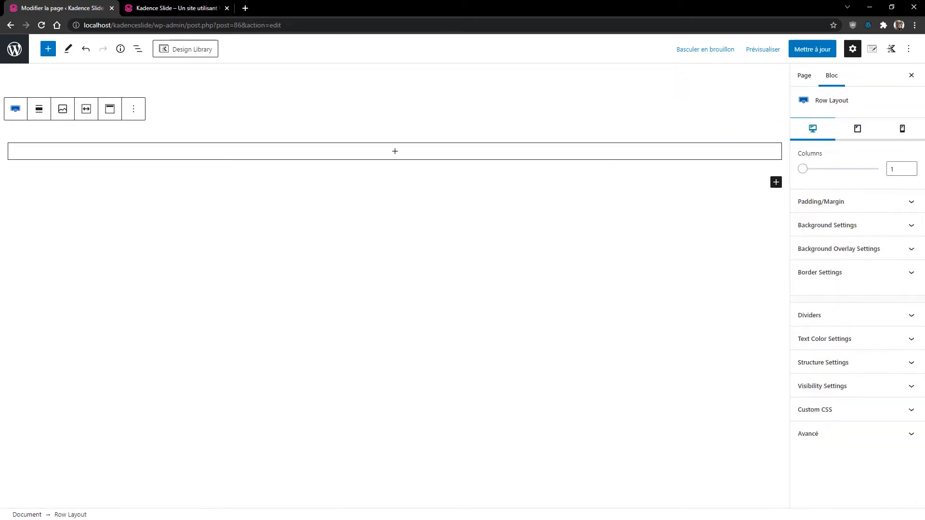
# - Set the row's background image to 03-Route.jpg from the media library
pyautogui.click(844, 228)
pyautogui.click(836, 342)
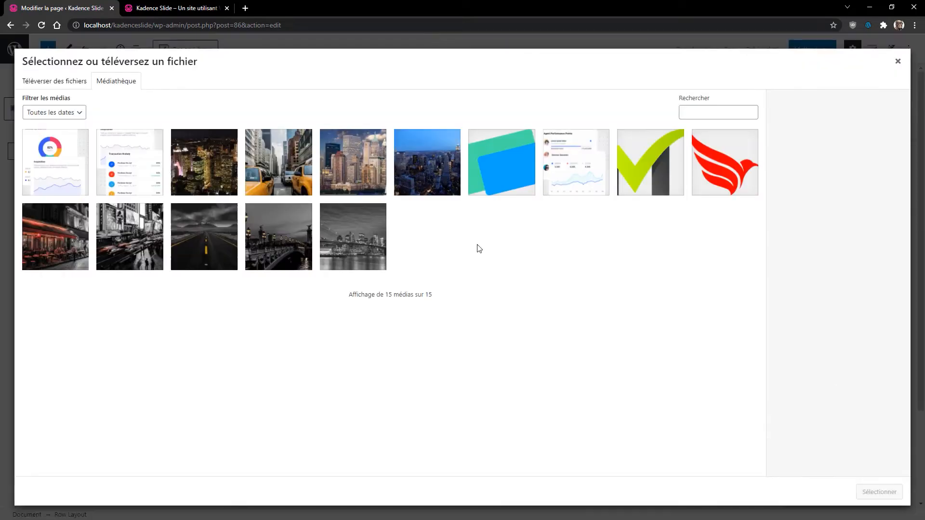
pyautogui.click(211, 245)
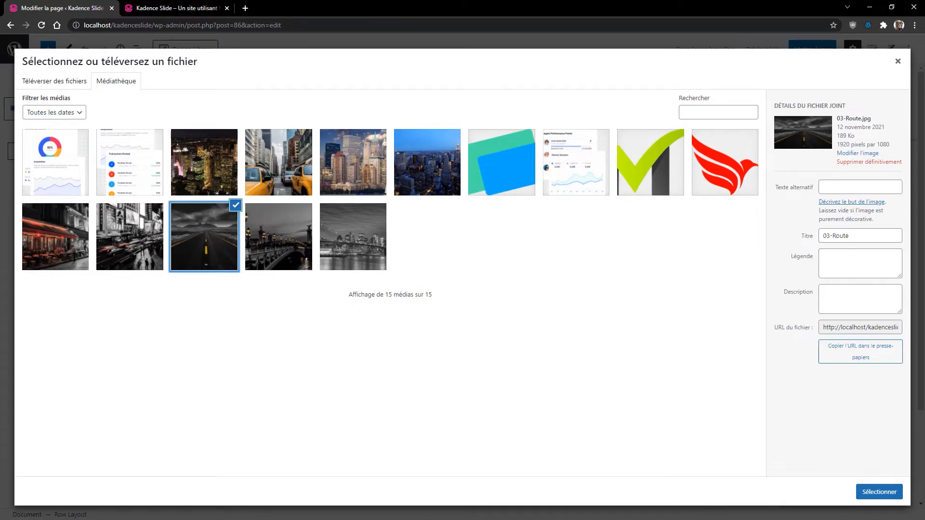
pyautogui.click(879, 492)
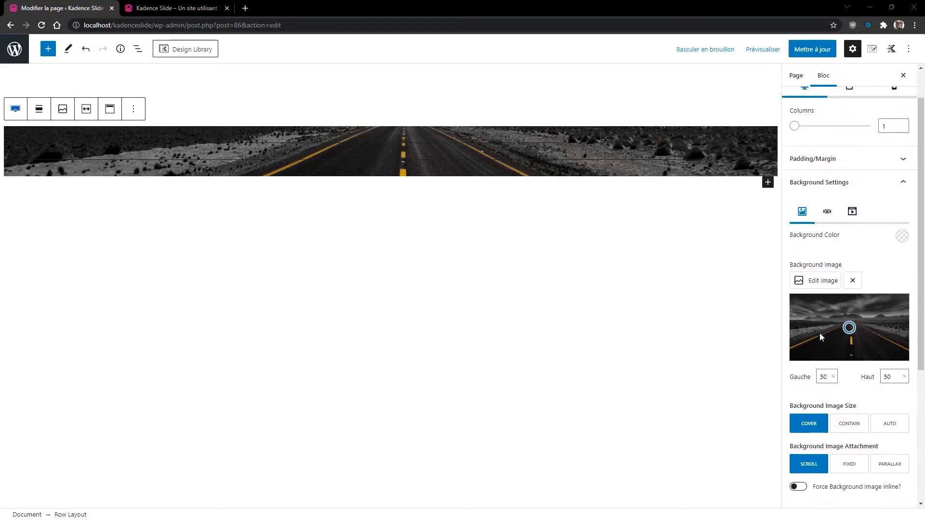
# - Set the row's desktop minimum height to 100 vh in its structure settings
pyautogui.scroll(-5, 820, 337)
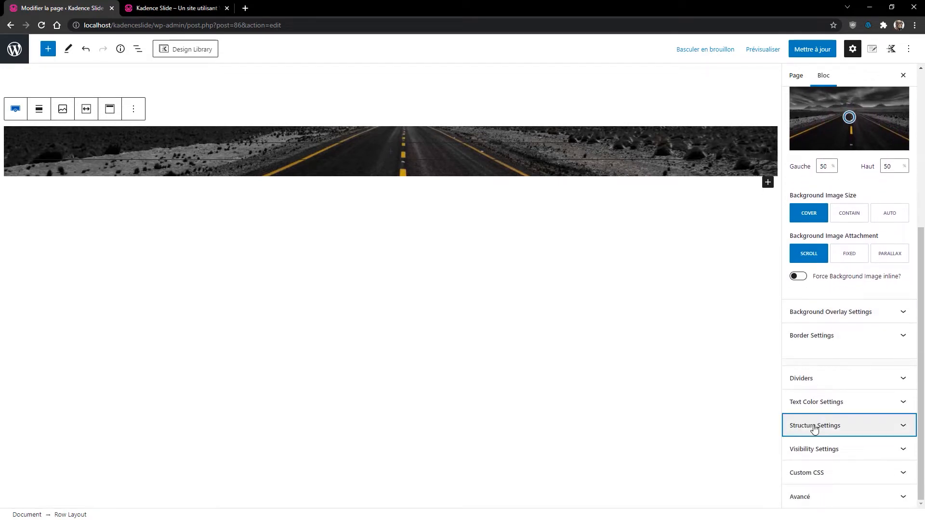
pyautogui.click(816, 426)
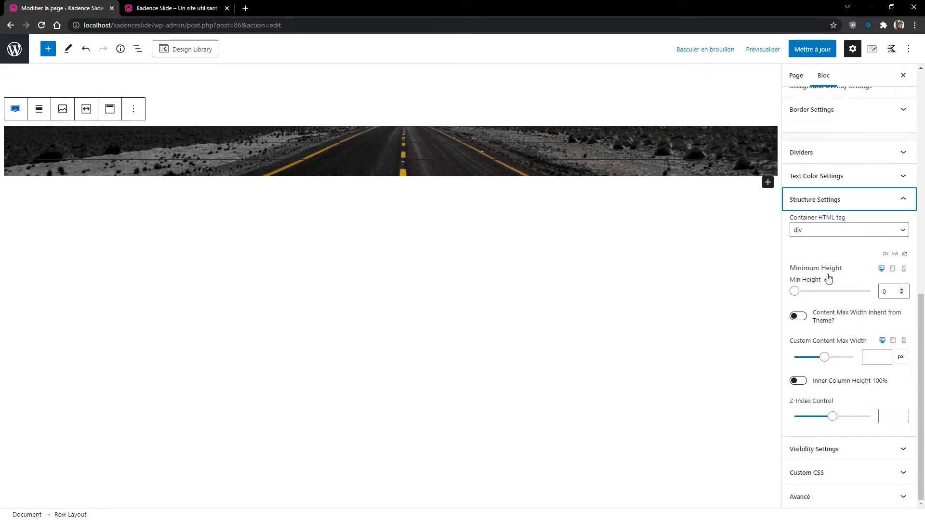
pyautogui.click(882, 270)
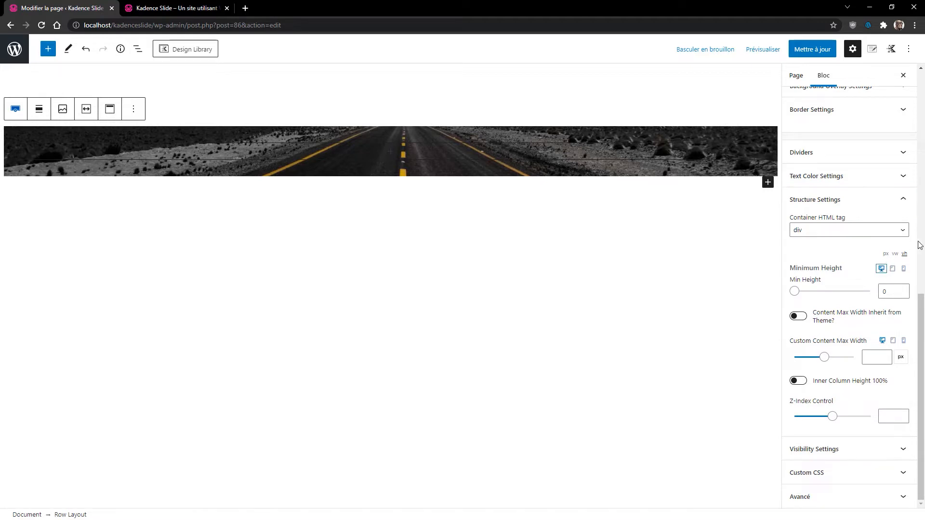
pyautogui.click(905, 255)
pyautogui.click(885, 292)
pyautogui.write('100')
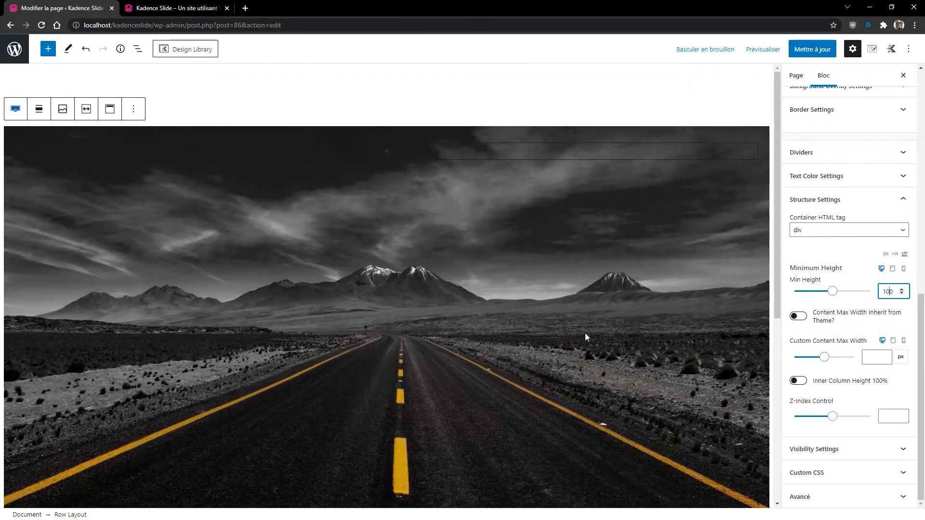
pyautogui.scroll(-2, 585, 334)
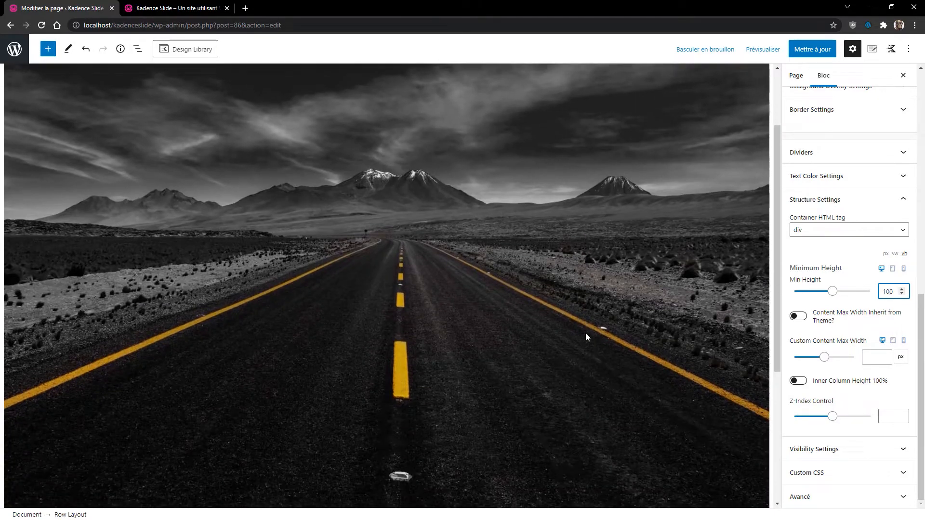
pyautogui.click(877, 201)
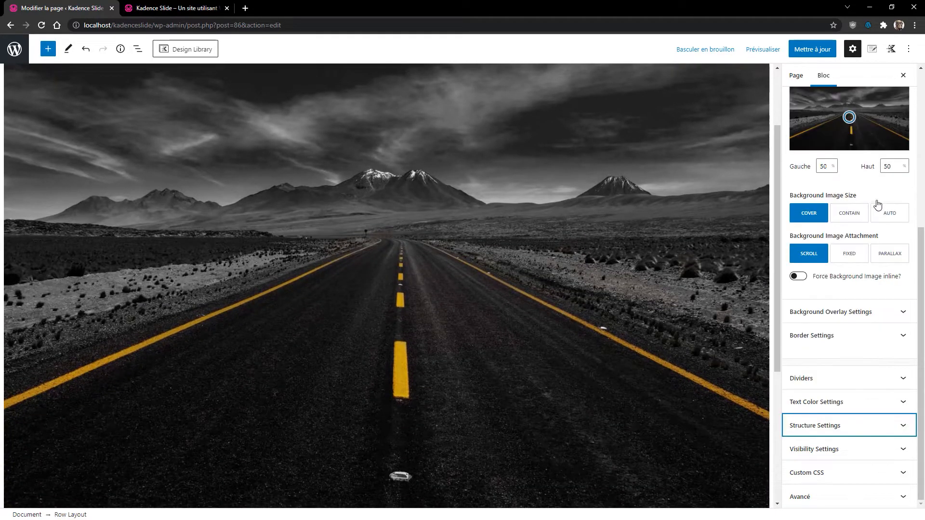
# - Try out a V-shaped and a layered peak-shaped bottom divider on the row, and clear the divider
pyautogui.click(847, 379)
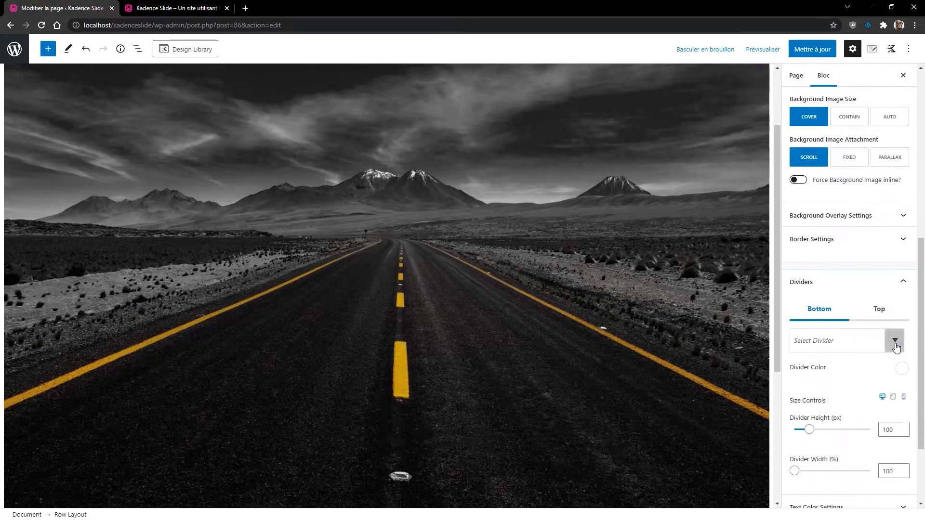
pyautogui.click(895, 341)
pyautogui.click(823, 380)
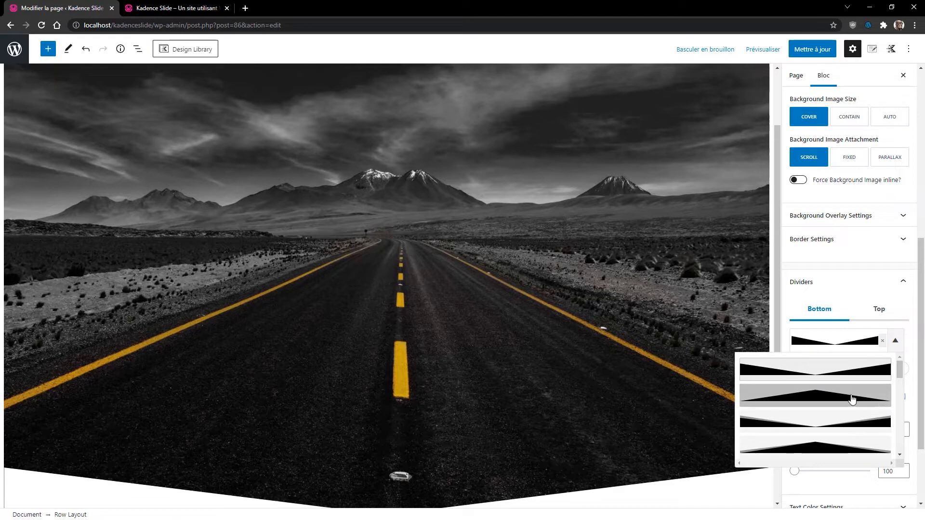
pyautogui.click(834, 443)
pyautogui.scroll(-3, 834, 422)
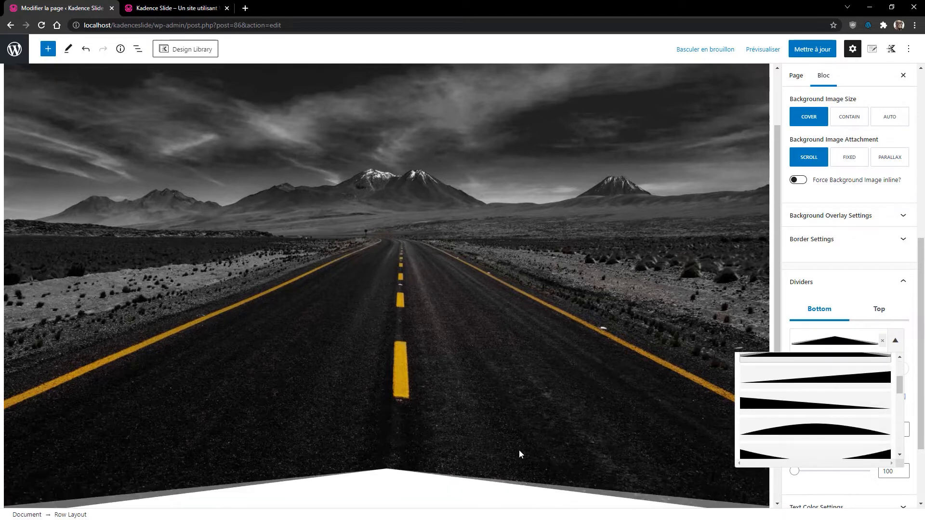
pyautogui.click(884, 341)
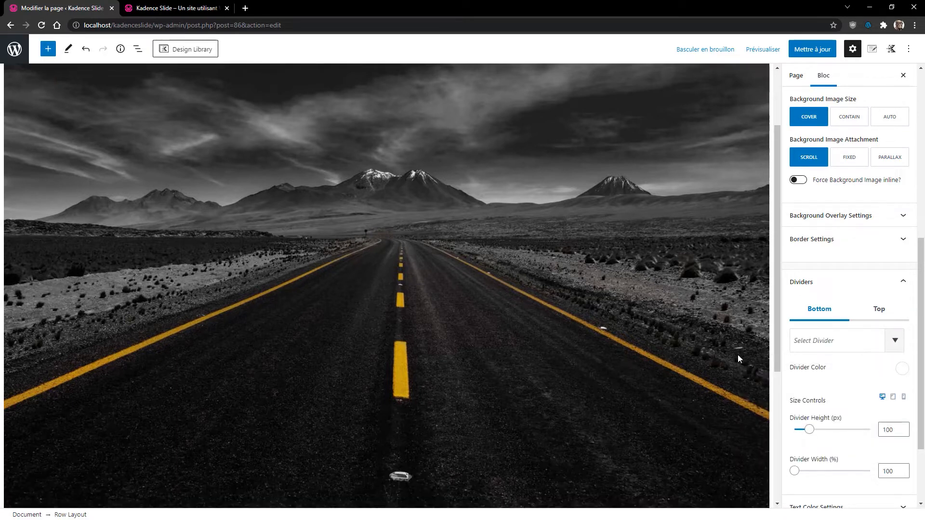
# - Increase the row layout's column count to 2
pyautogui.scroll(3, 870, 344)
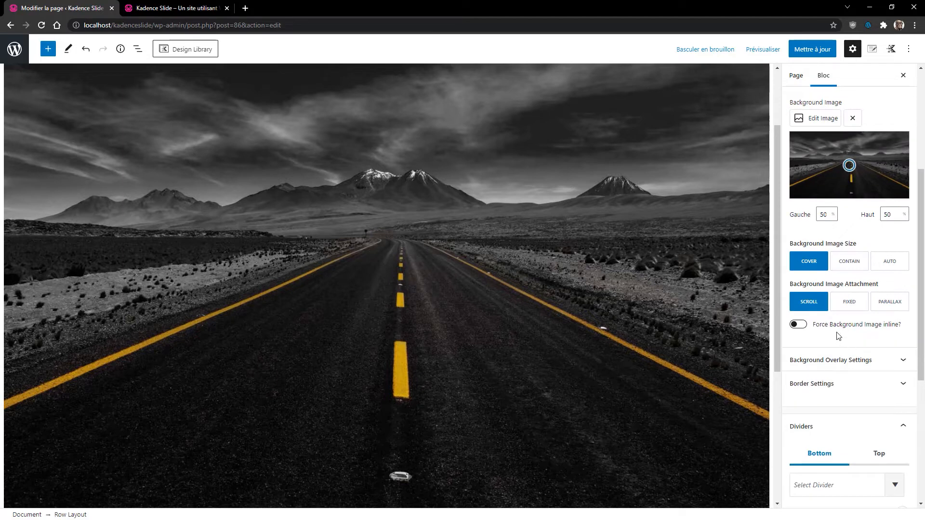
pyautogui.scroll(4, 844, 359)
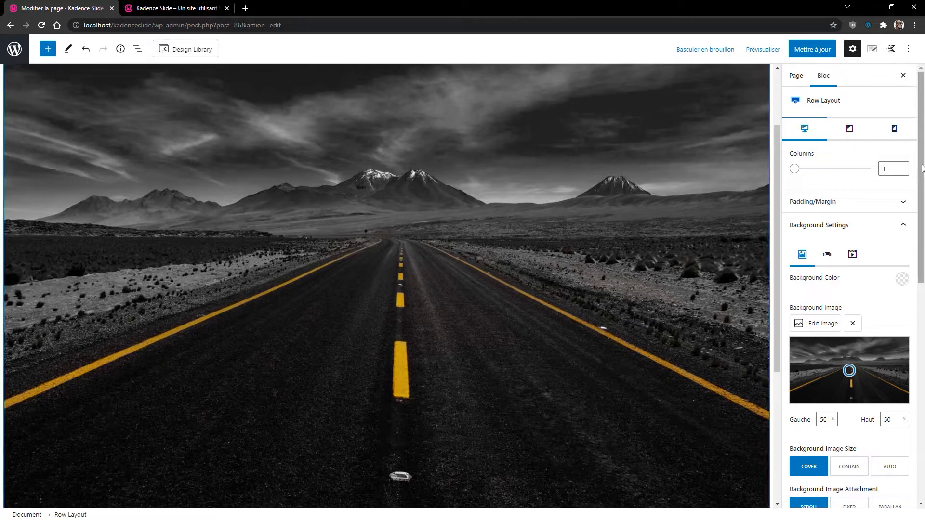
pyautogui.click(901, 165)
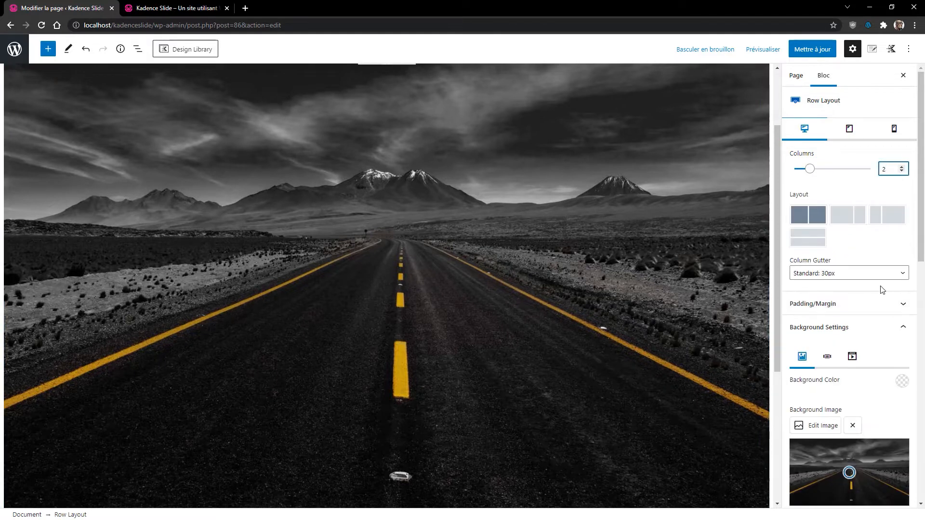
pyautogui.scroll(2, 245, 157)
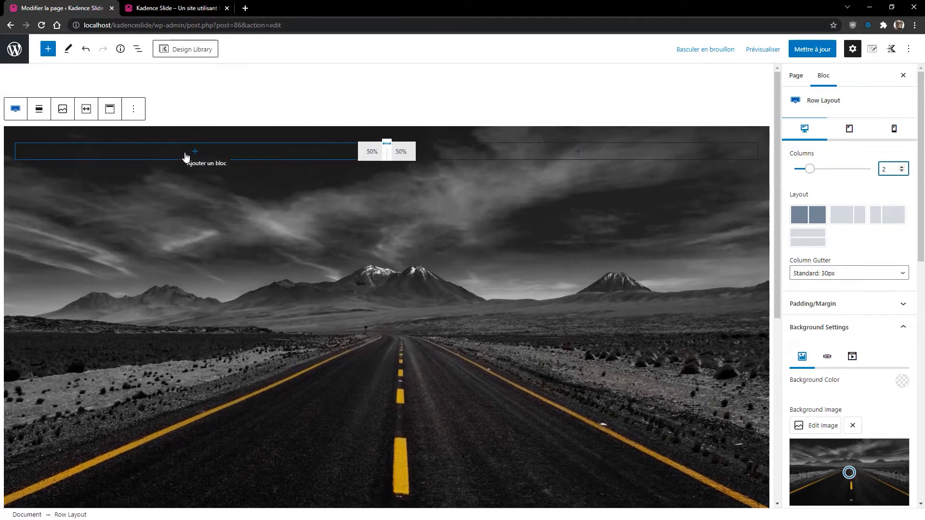
# - Give the row's first section a black background color (000000) with an opacity of 0.7
pyautogui.click(137, 49)
pyautogui.click(46, 117)
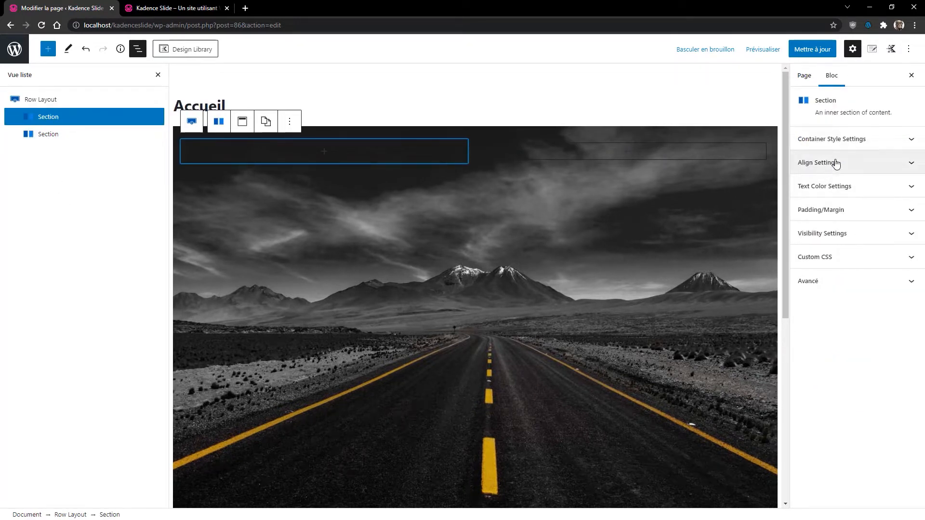
pyautogui.click(851, 139)
pyautogui.click(901, 198)
pyautogui.click(766, 105)
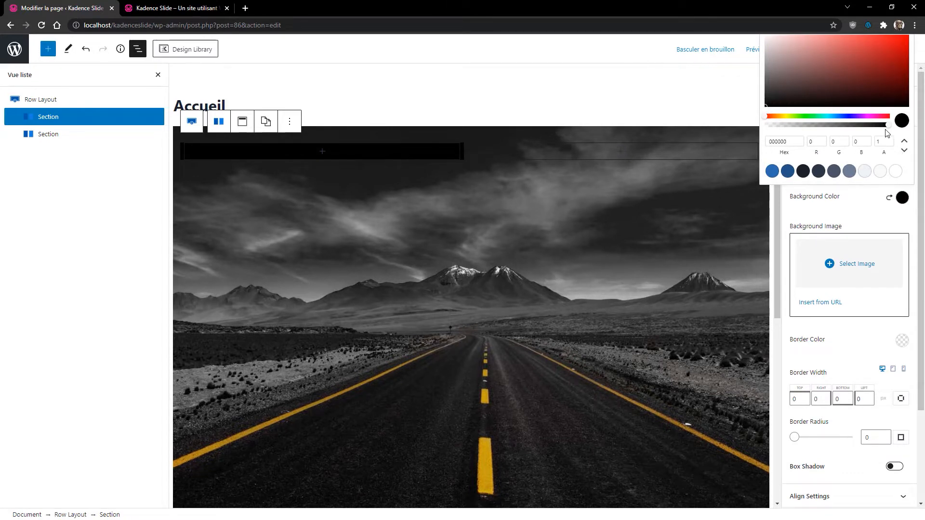
pyautogui.moveTo(885, 128); pyautogui.dragTo(864, 130)
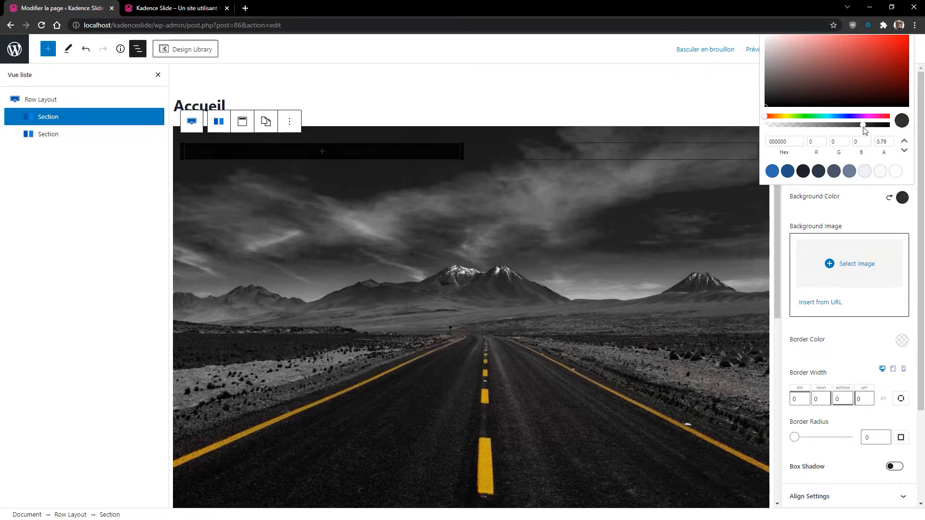
pyautogui.doubleClick(884, 141)
pyautogui.write('70')
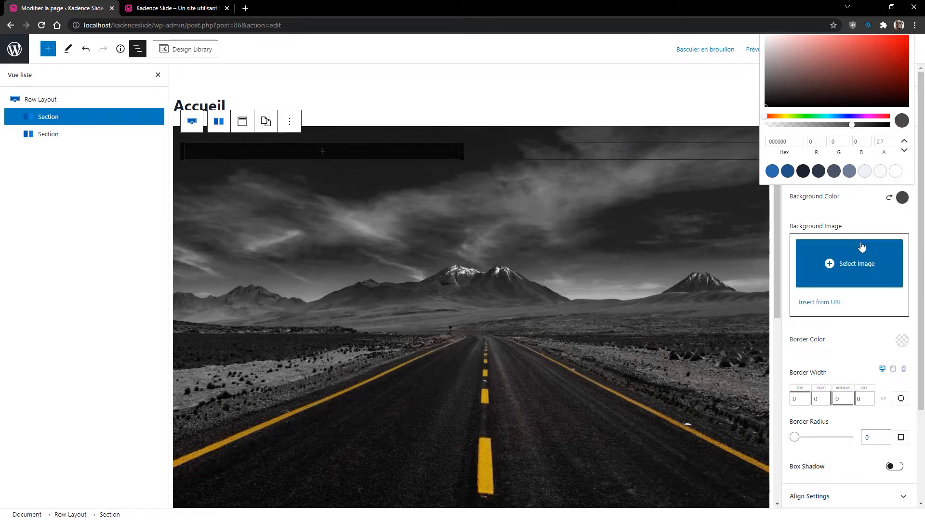
pyautogui.click(862, 217)
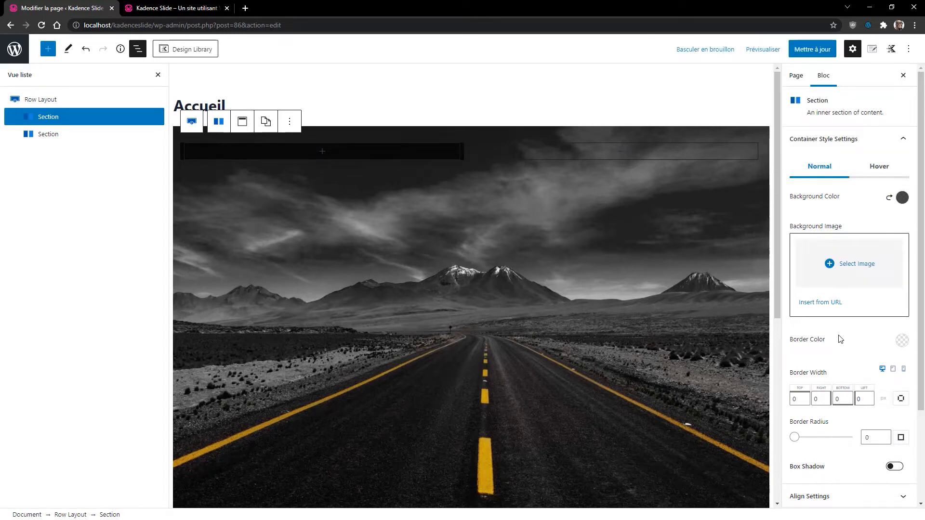
# - Set the first section's border radius to 12
pyautogui.scroll(-2, 832, 363)
pyautogui.doubleClick(866, 342)
pyautogui.write('12')
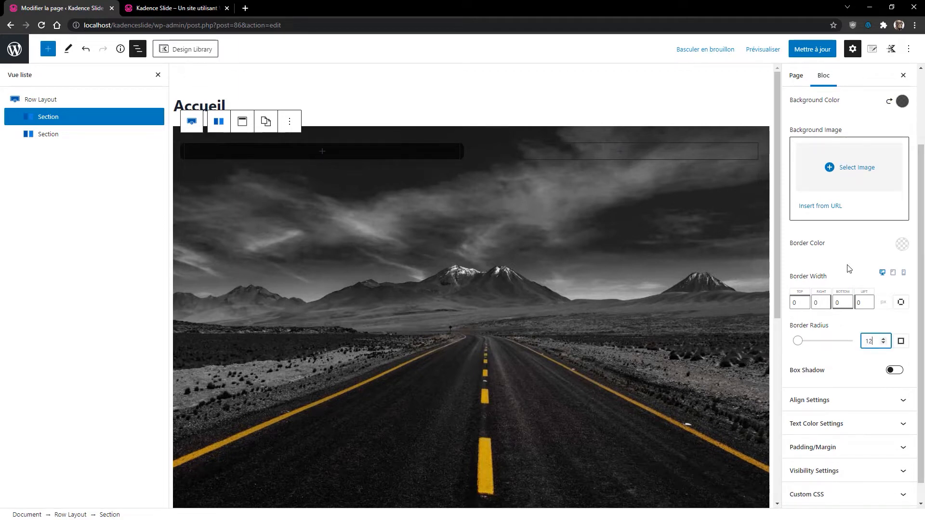
pyautogui.scroll(-1, 849, 270)
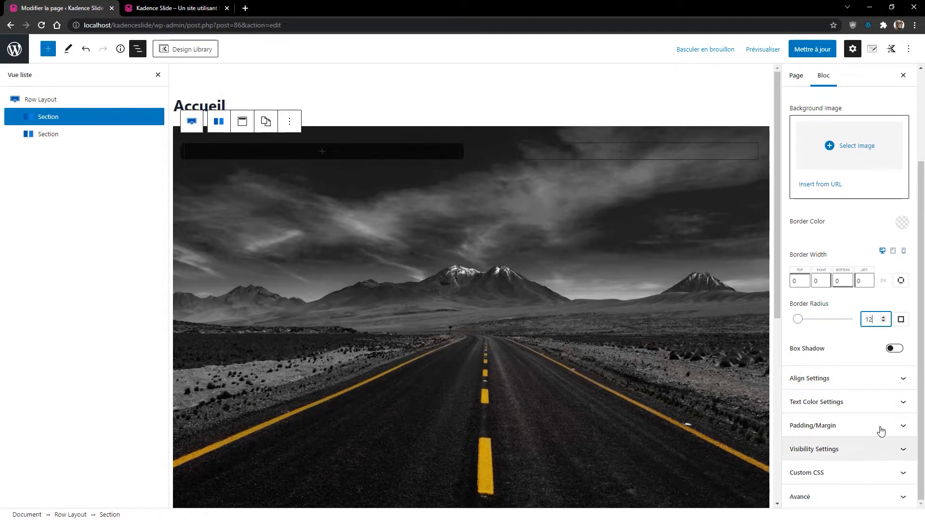
# - Add an Advanced Heading block reading "Mon Site Internet" inside the first section and select its text
pyautogui.click(323, 152)
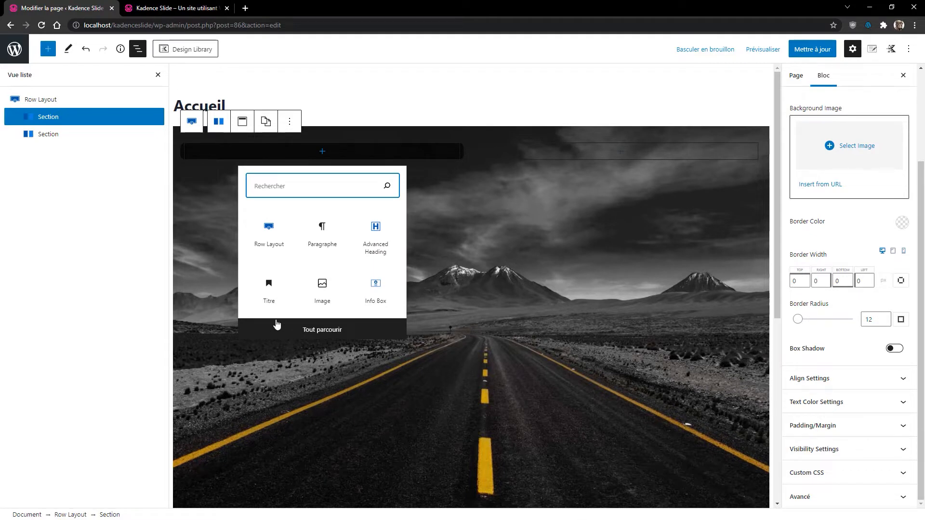
pyautogui.click(323, 331)
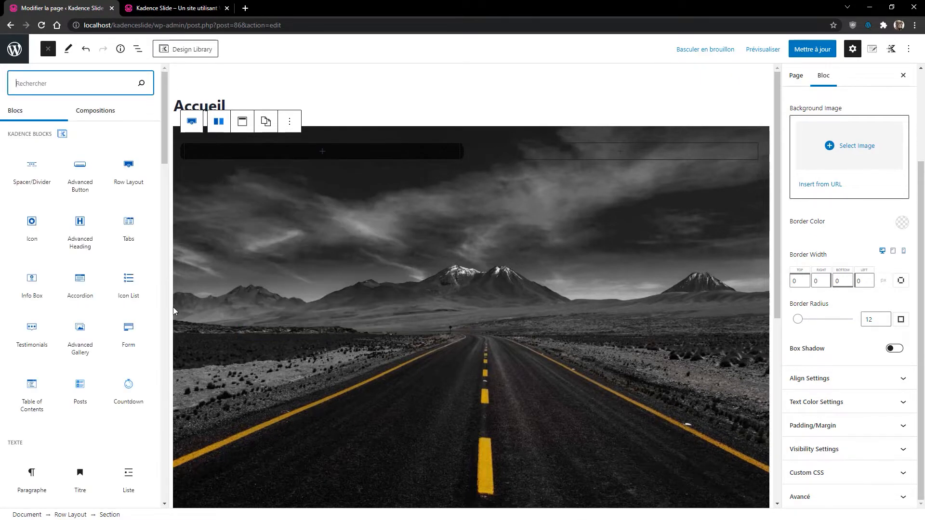
pyautogui.click(80, 225)
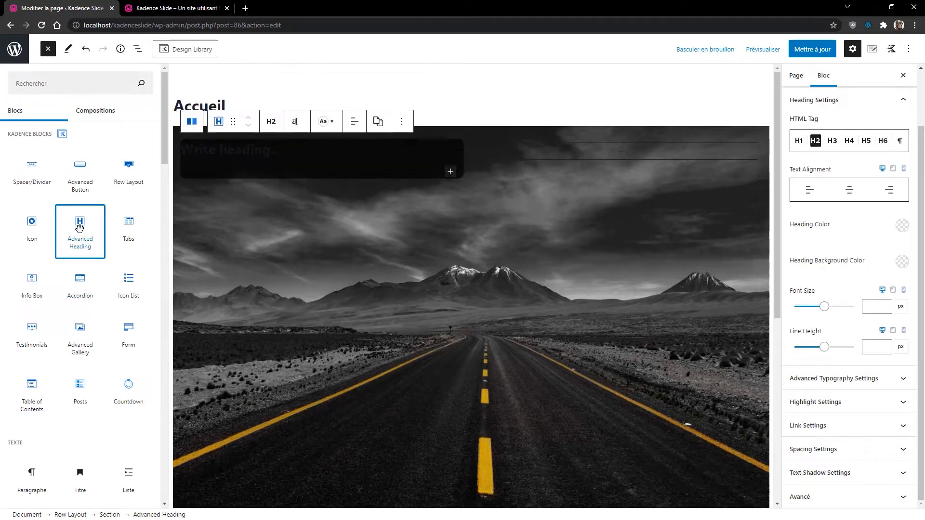
pyautogui.click(232, 150)
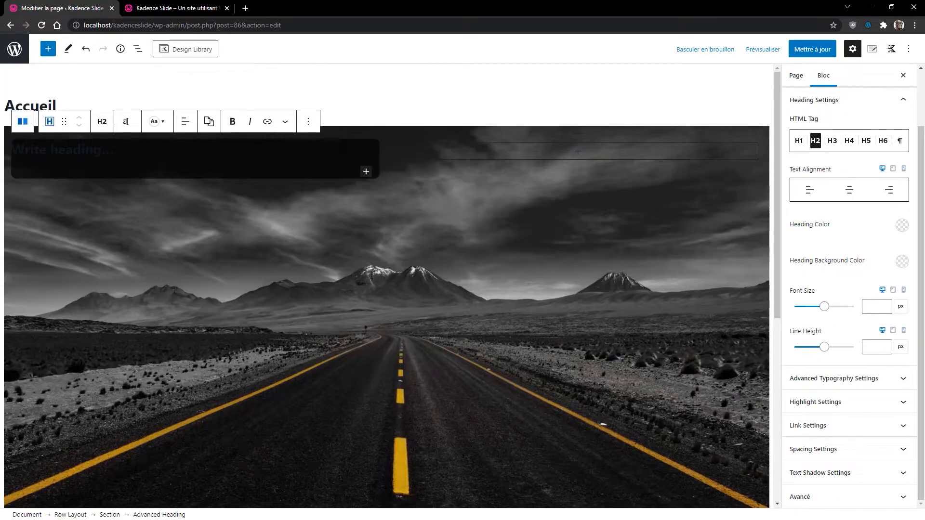
pyautogui.write('Mon Site Internet')
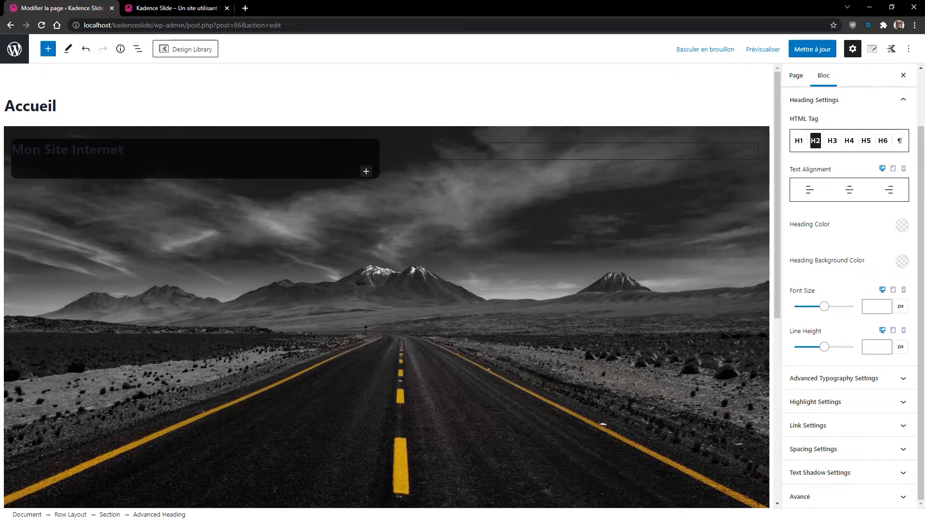
pyautogui.hotkey('ctrl', 'a')
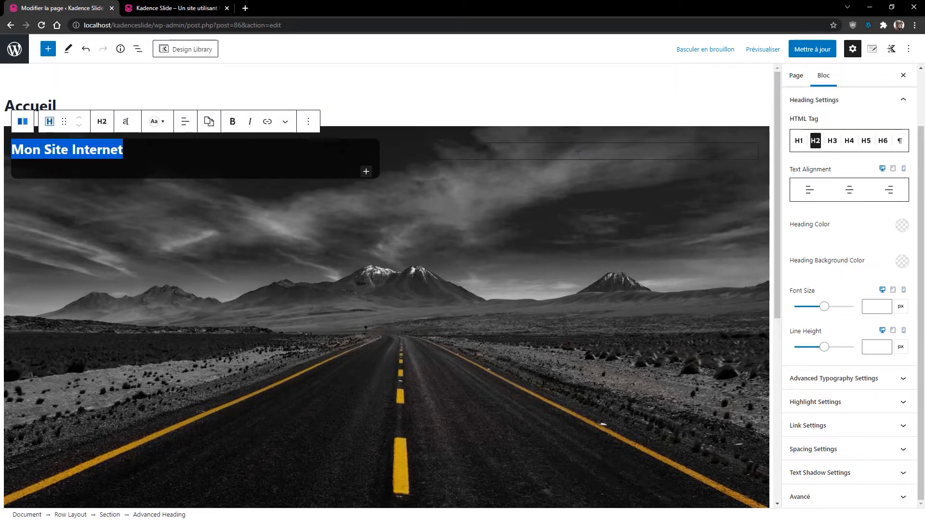
# - Set the "Mon Site Internet" heading's text color to white (FFFFFF) and its font size to 30 px
pyautogui.click(901, 225)
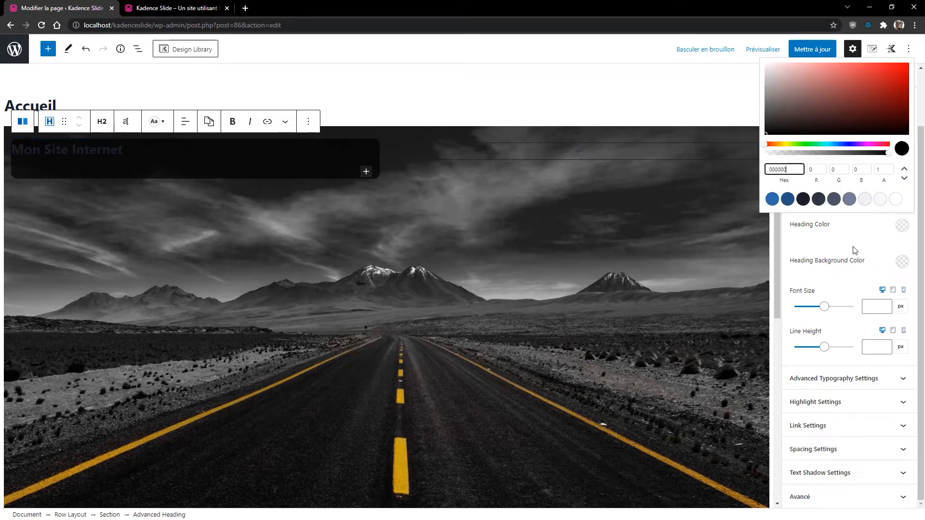
pyautogui.click(895, 199)
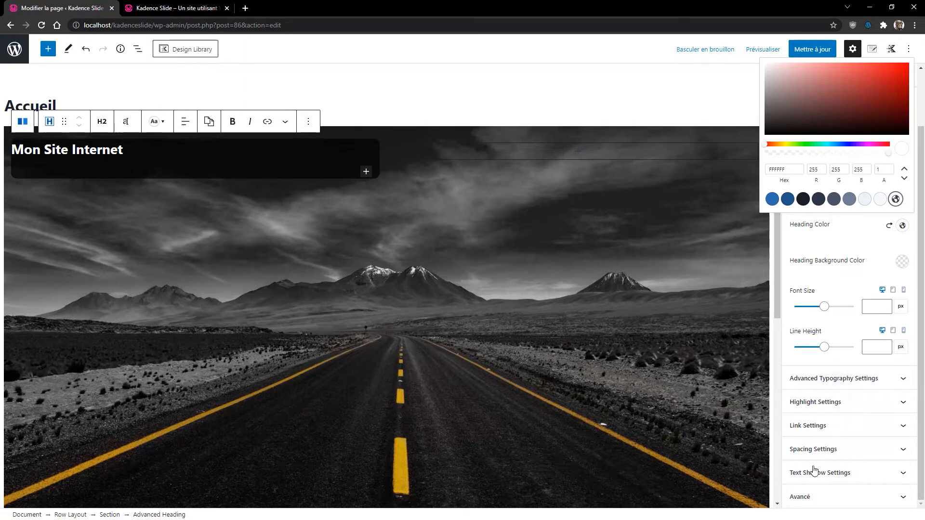
pyautogui.click(884, 307)
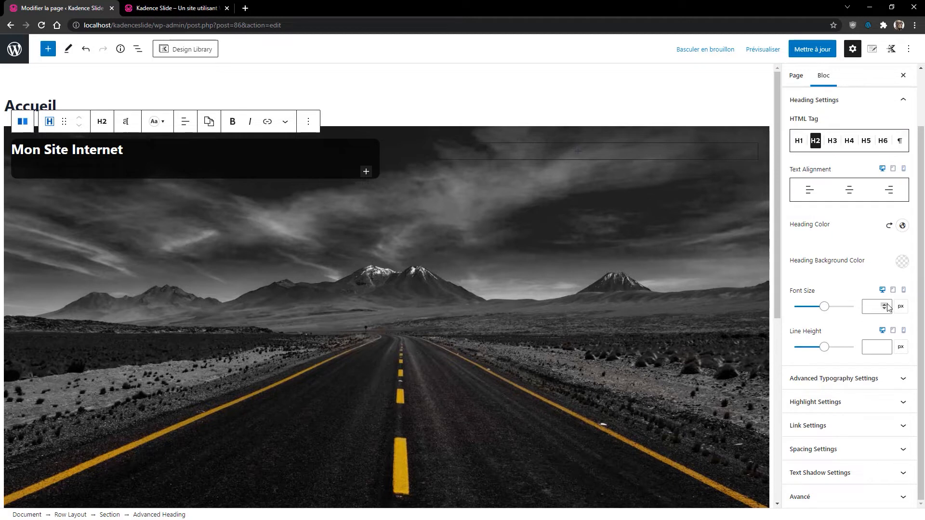
pyautogui.click(885, 305)
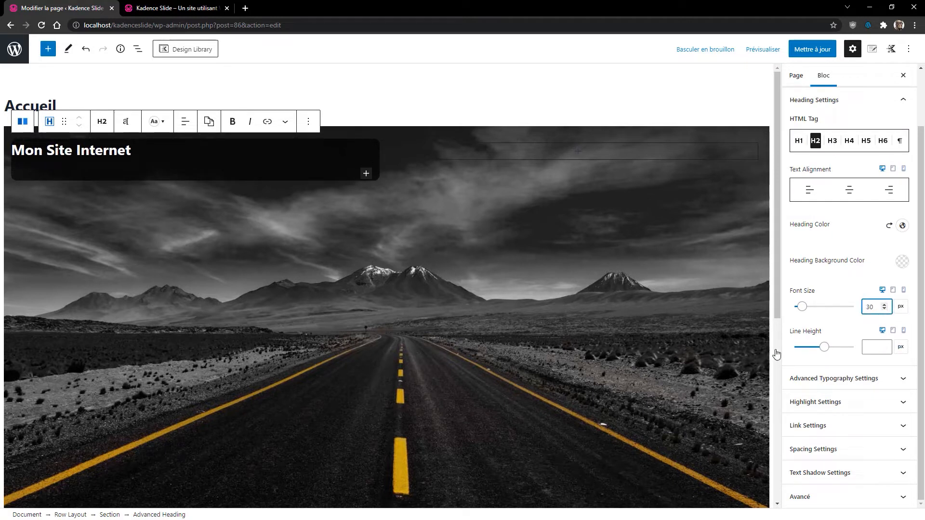
pyautogui.click(821, 353)
pyautogui.moveTo(821, 354); pyautogui.dragTo(794, 355)
pyautogui.moveTo(875, 348); pyautogui.dragTo(772, 303)
pyautogui.press('BackSpace')
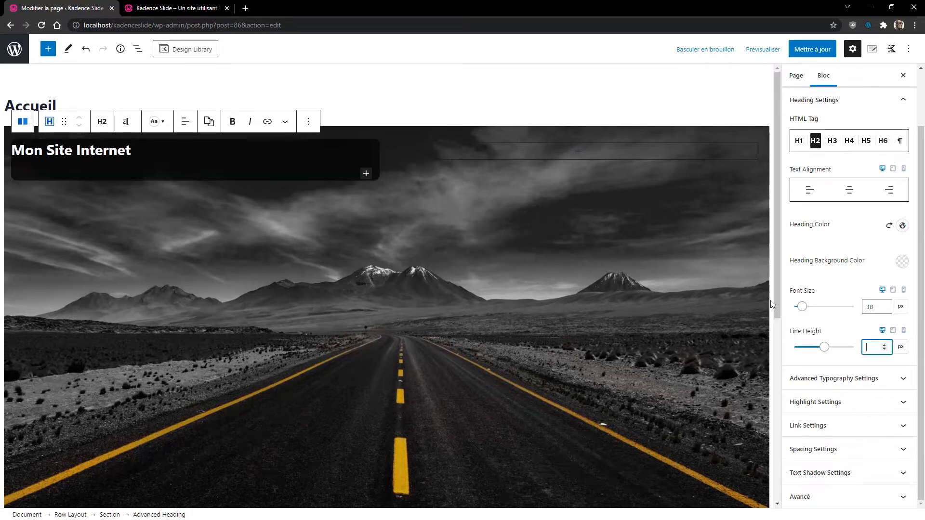
# - Examine the heading's advanced typography settings, collapsing its general heading settings
pyautogui.scroll(-2, 744, 363)
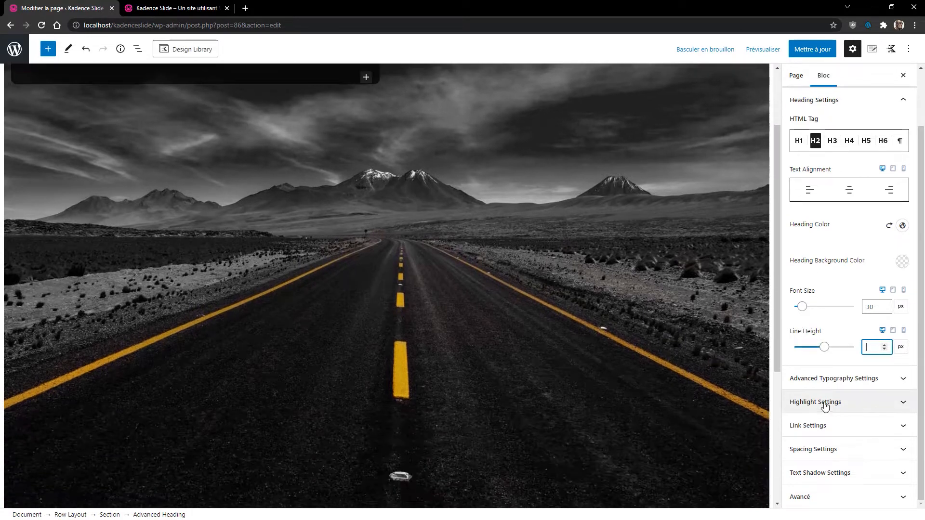
pyautogui.click(810, 378)
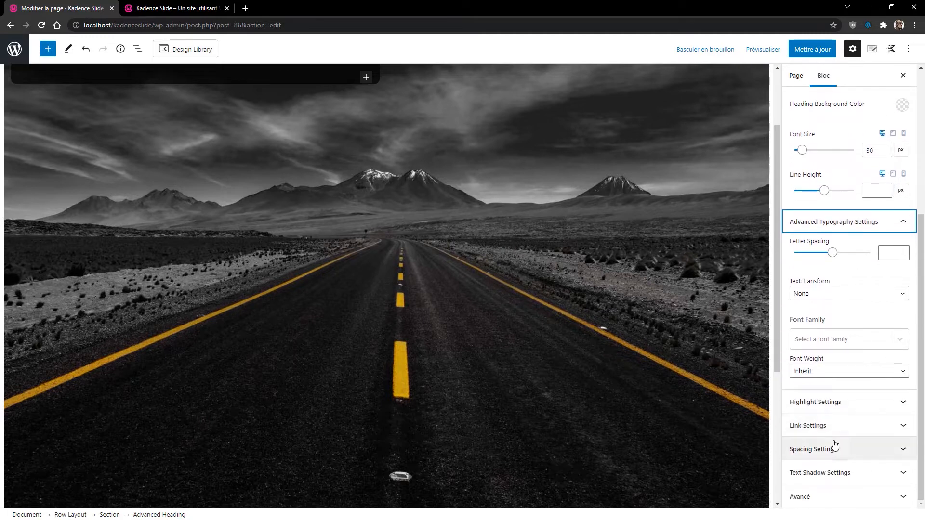
pyautogui.scroll(5, 841, 441)
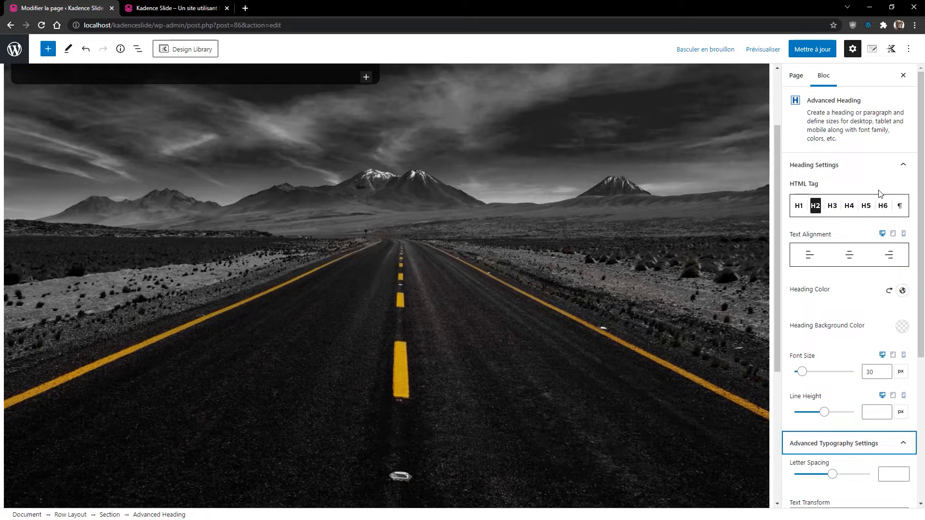
pyautogui.click(900, 167)
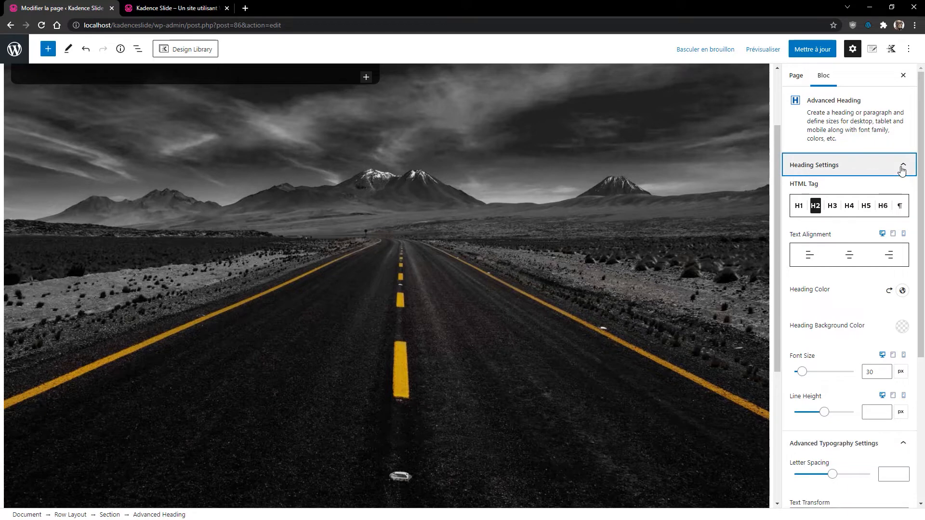
pyautogui.scroll(2, 223, 222)
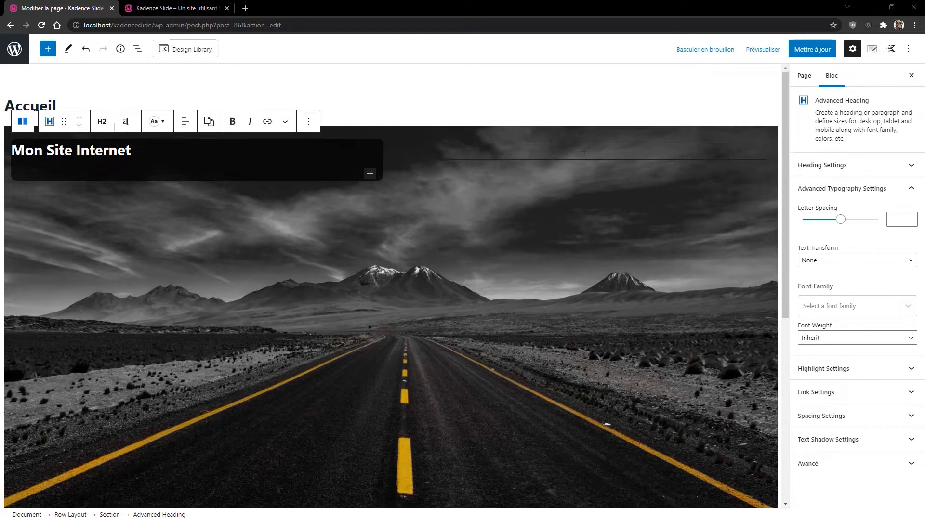
# - Add a paragraph block below the heading in the first section and paste the two paragraphs of Latin sample text
pyautogui.click(369, 173)
pyautogui.click(440, 247)
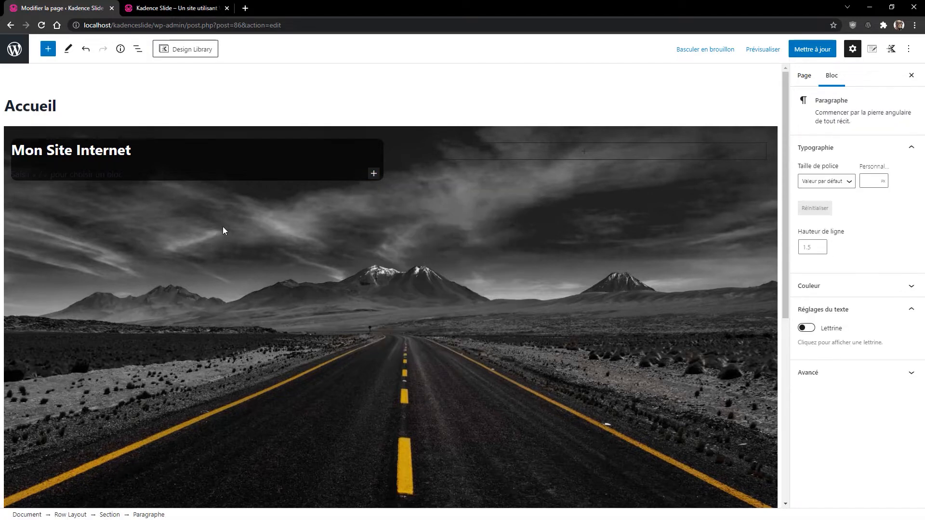
pyautogui.hotkey('ctrl', 'v')
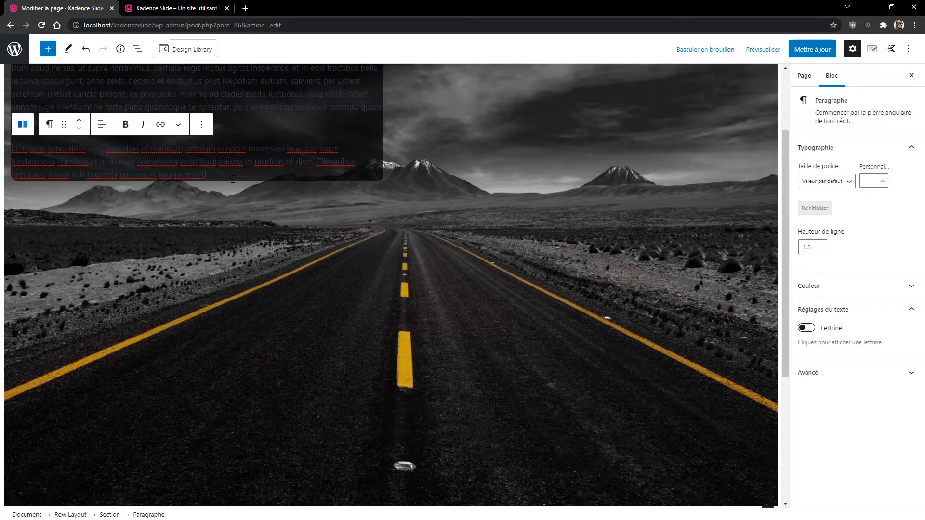
# - Give both pasted paragraphs a custom font size of 18 and a white text color
pyautogui.moveTo(217, 173); pyautogui.dragTo(12, 165)
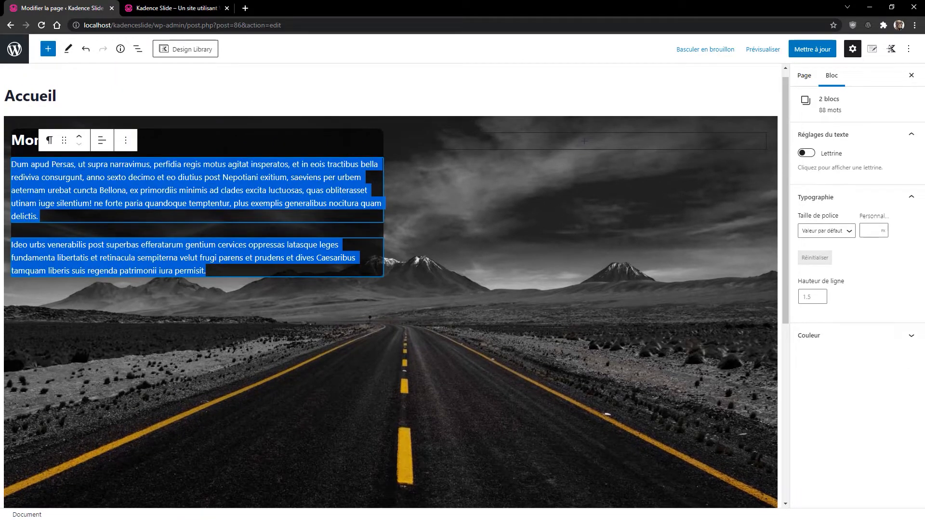
pyautogui.click(868, 231)
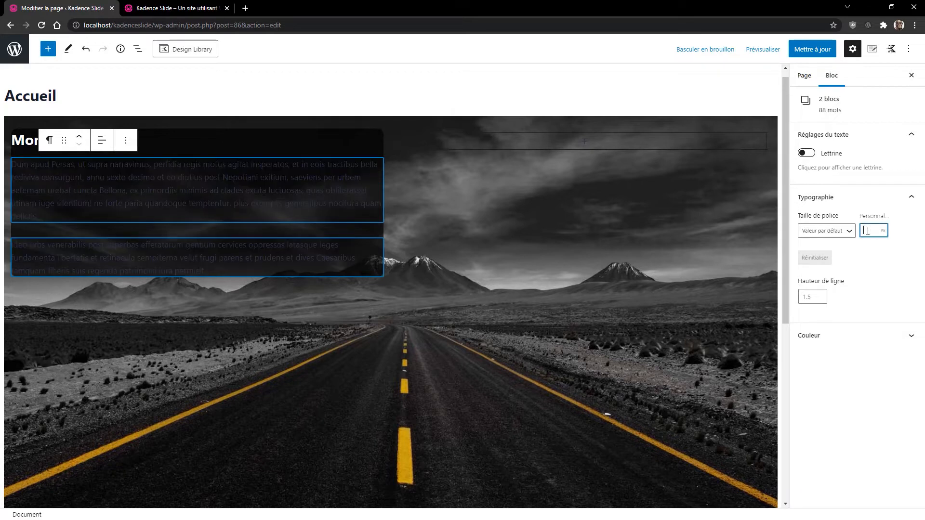
pyautogui.write('18')
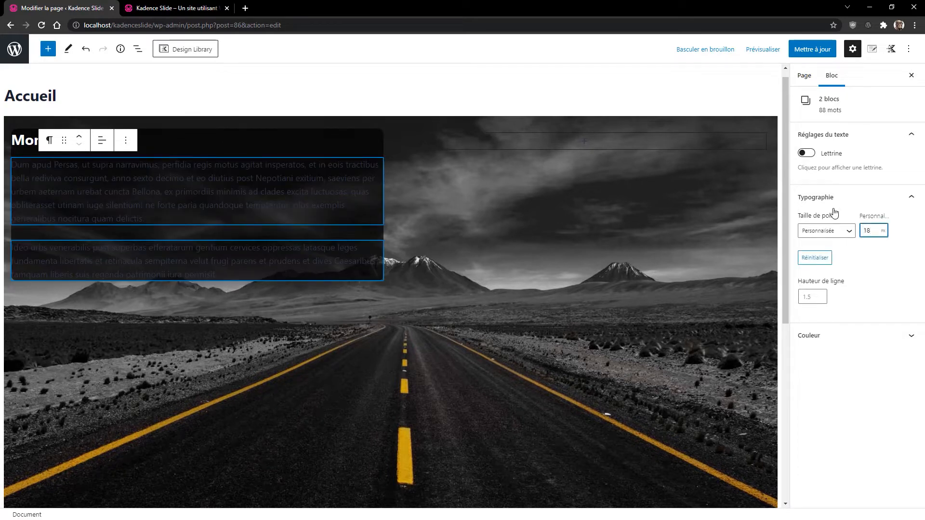
pyautogui.click(849, 332)
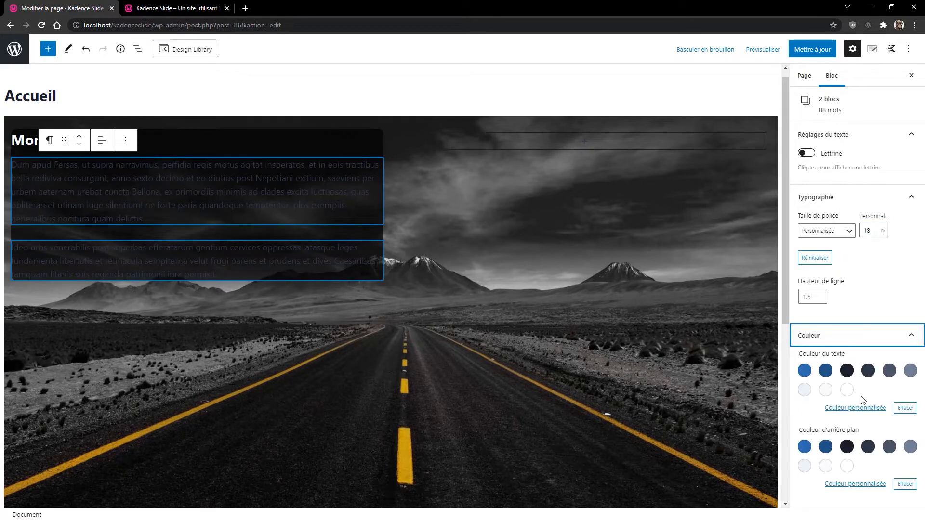
pyautogui.click(847, 389)
pyautogui.click(260, 335)
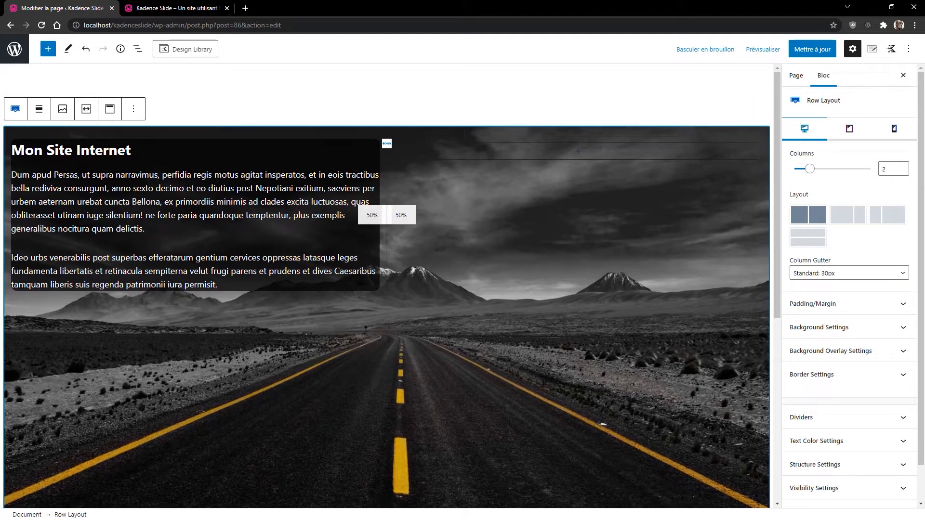
# - Set the first section's padding to 20 px on all four sides and update the page
pyautogui.click(138, 49)
pyautogui.click(47, 117)
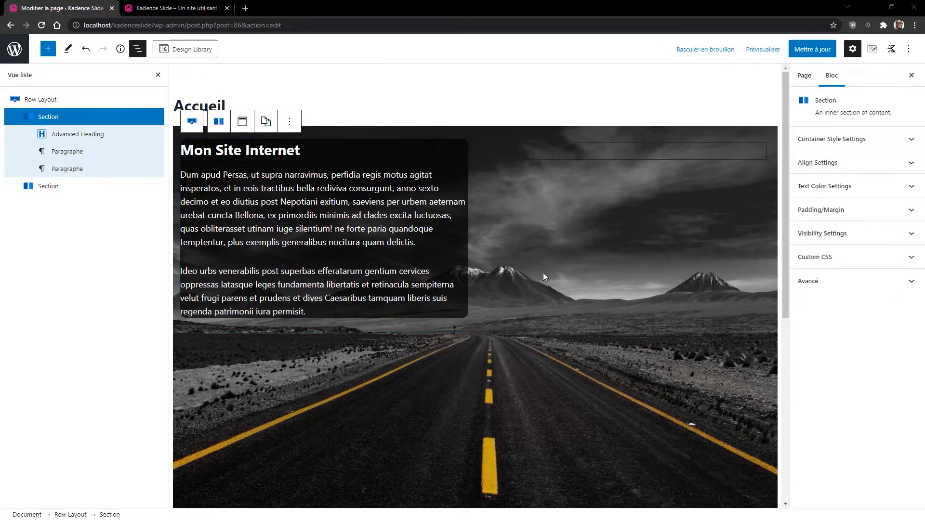
pyautogui.click(824, 212)
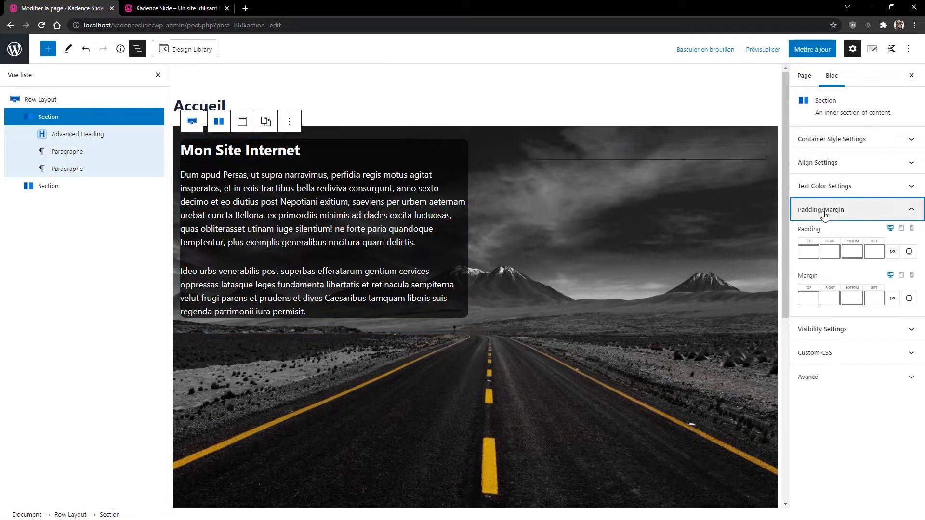
pyautogui.click(808, 250)
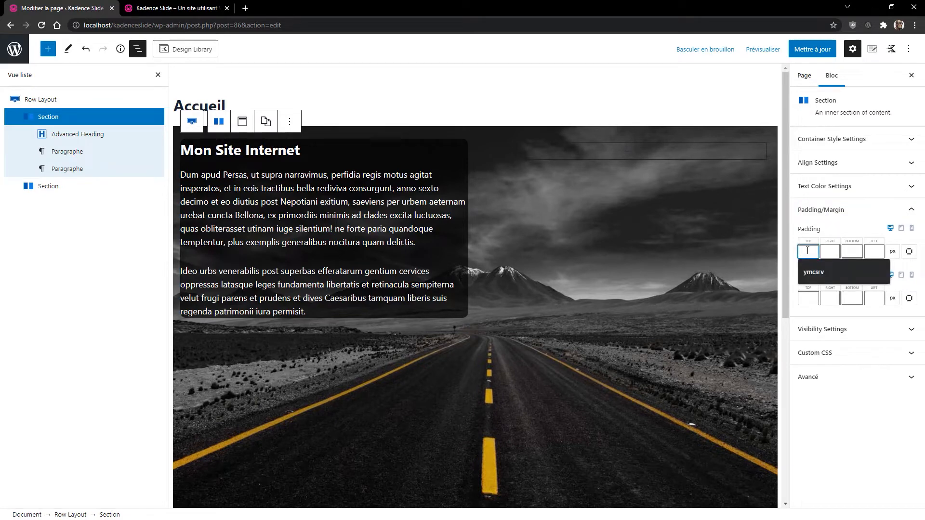
pyautogui.write('20')
pyautogui.press('Tab')
pyautogui.write('20')
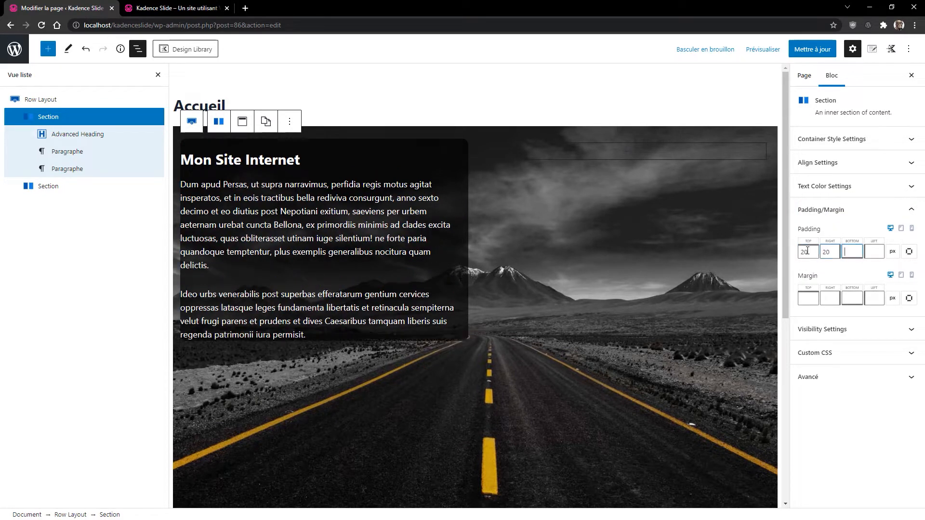
pyautogui.press('Tab')
pyautogui.write('20')
pyautogui.press('Tab')
pyautogui.write('2')
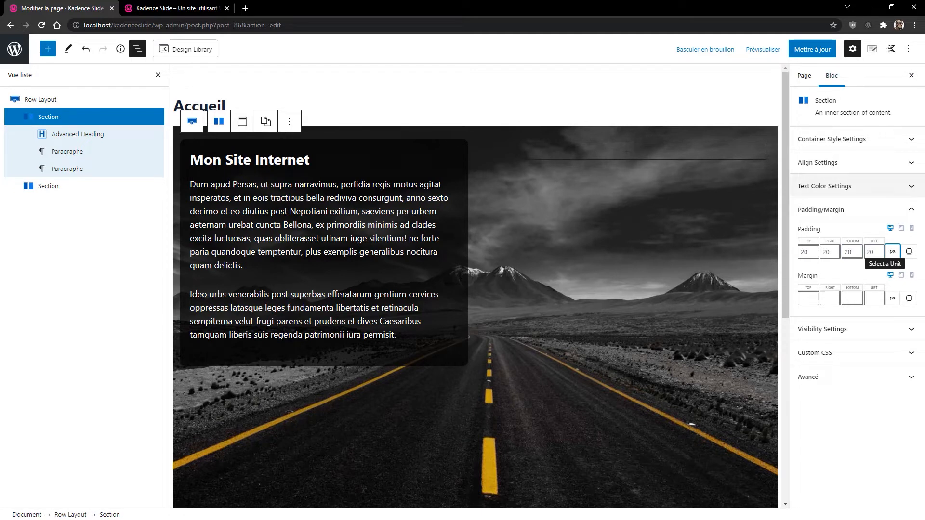
pyautogui.click(813, 49)
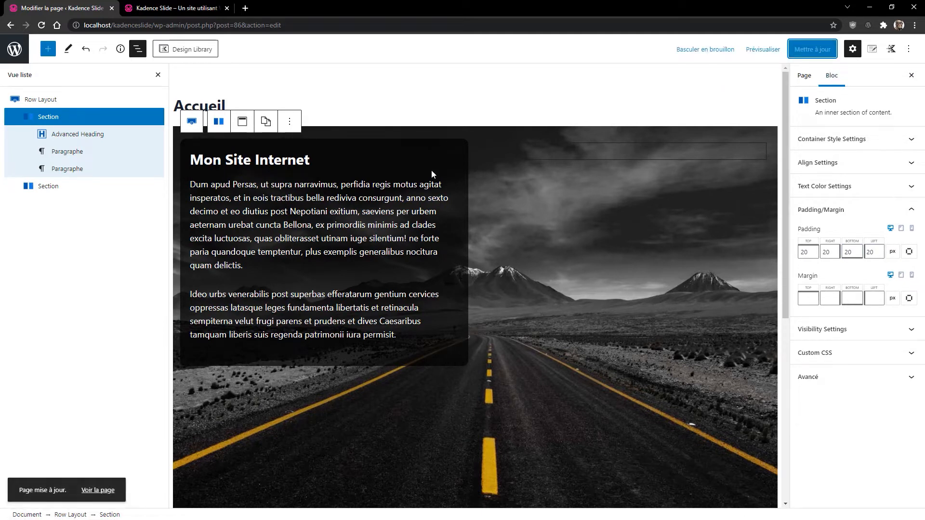
# - Set the row layout's custom content max width to 1100 px and update the page
pyautogui.click(527, 134)
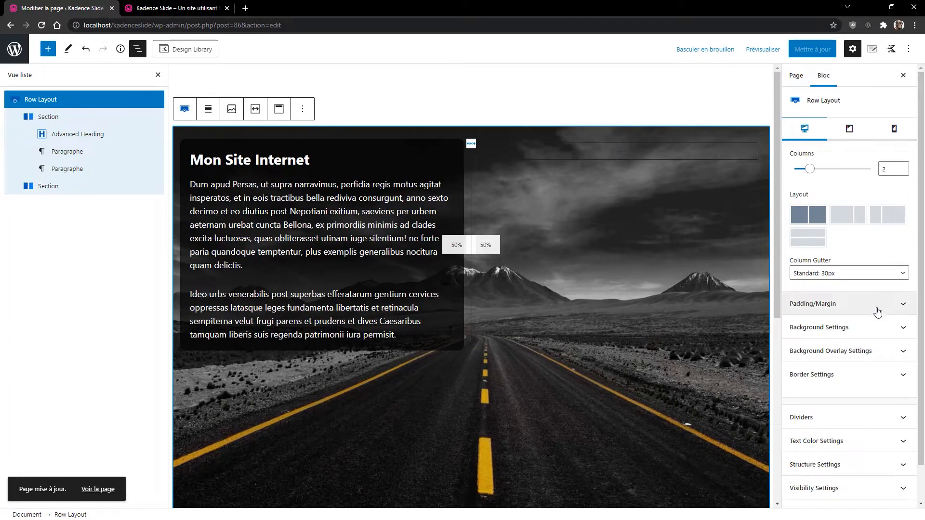
pyautogui.scroll(-1, 882, 308)
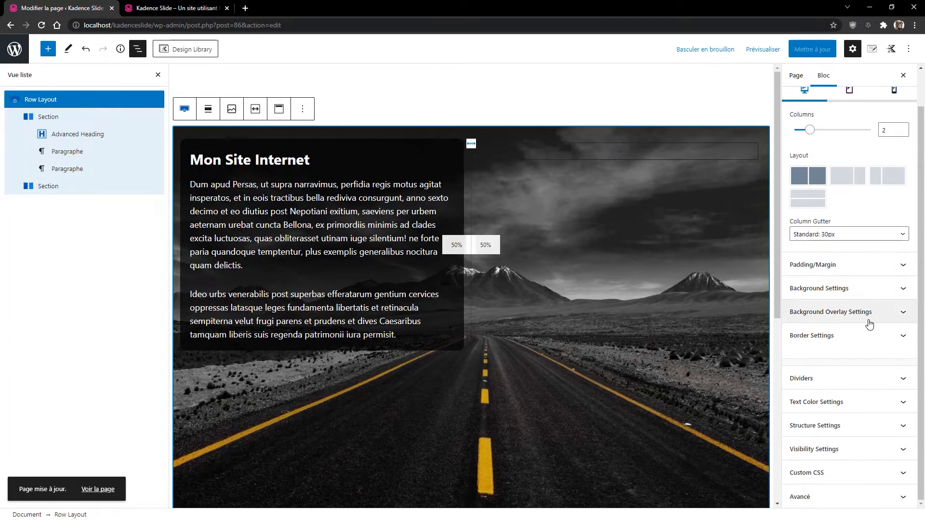
pyautogui.click(813, 426)
pyautogui.scroll(-3, 844, 424)
pyautogui.moveTo(822, 360); pyautogui.dragTo(828, 364)
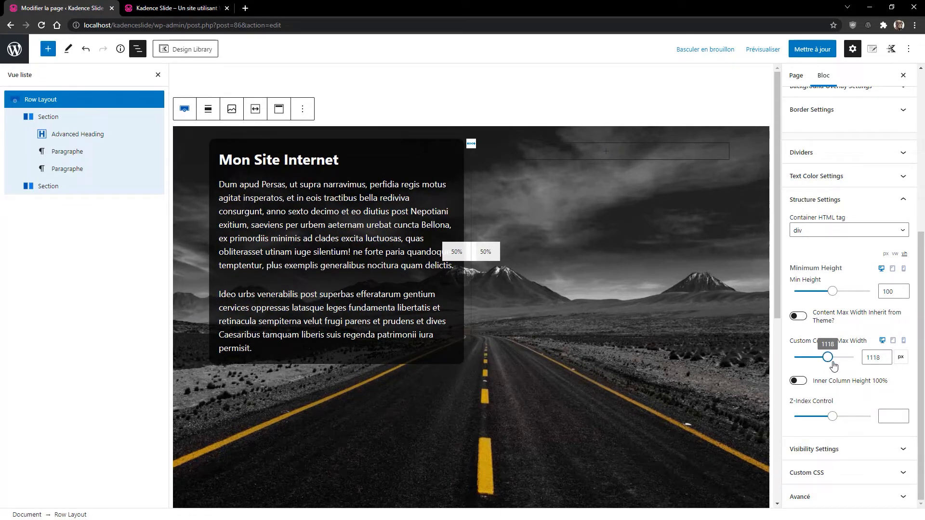
pyautogui.doubleClick(875, 357)
pyautogui.write('11')
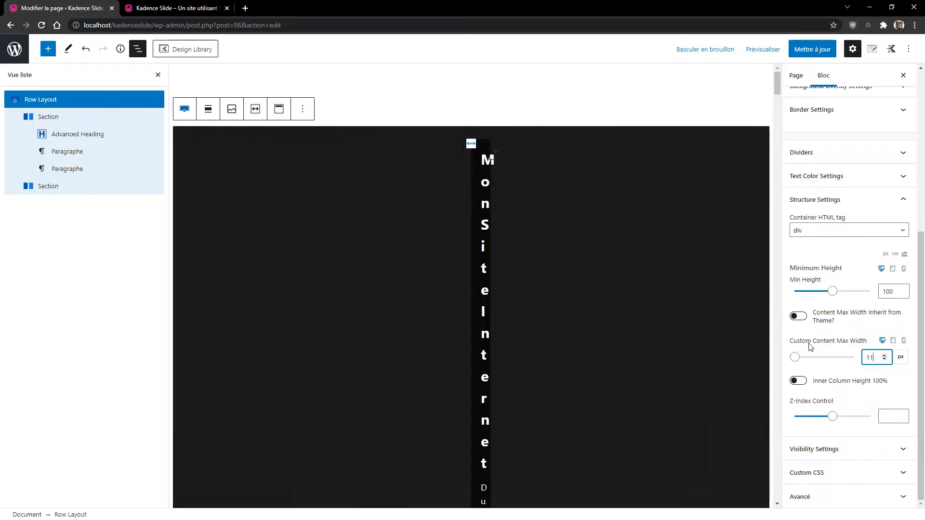
pyautogui.write('00')
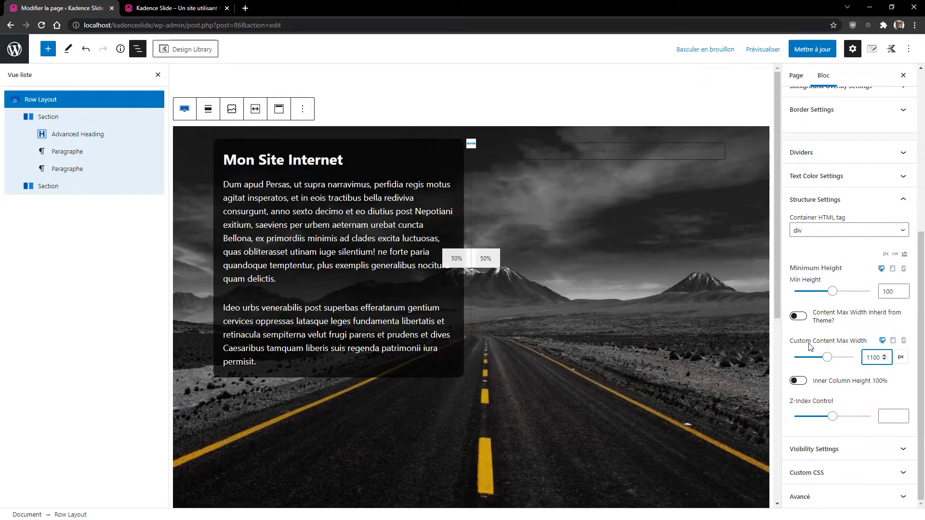
pyautogui.click(812, 50)
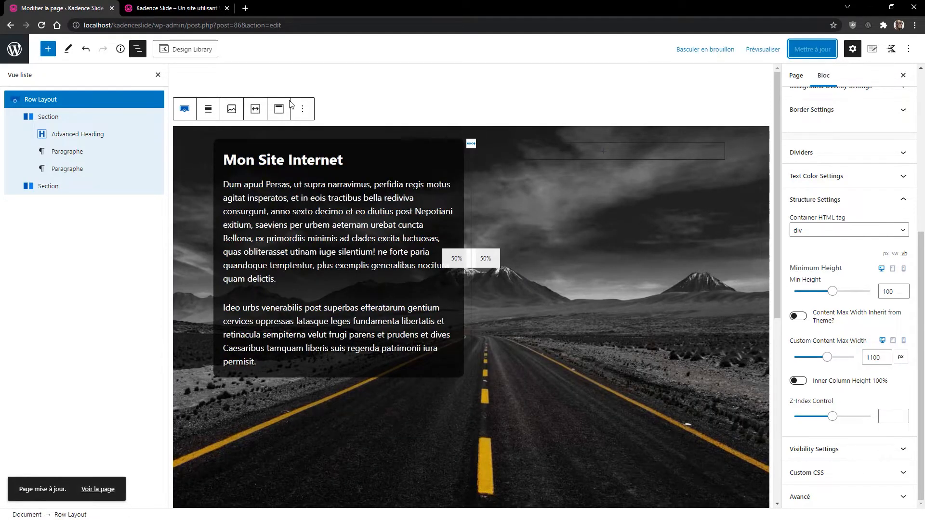
# - Check the updated home page on the live site and return to the page editor
pyautogui.click(175, 10)
pyautogui.click(165, 75)
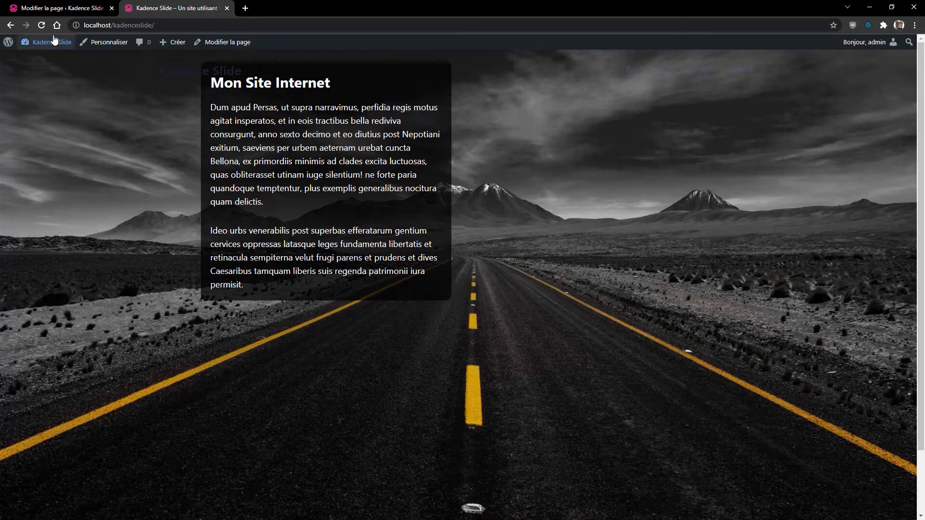
pyautogui.click(57, 8)
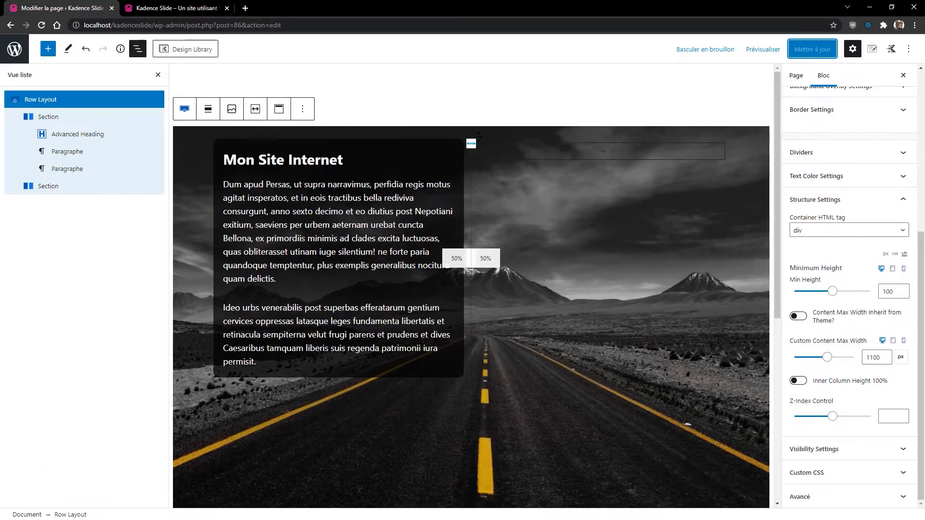
# - Increase the row layout's top padding to about 120 px to lower the sections within the background image
pyautogui.moveTo(470, 133); pyautogui.dragTo(460, 89)
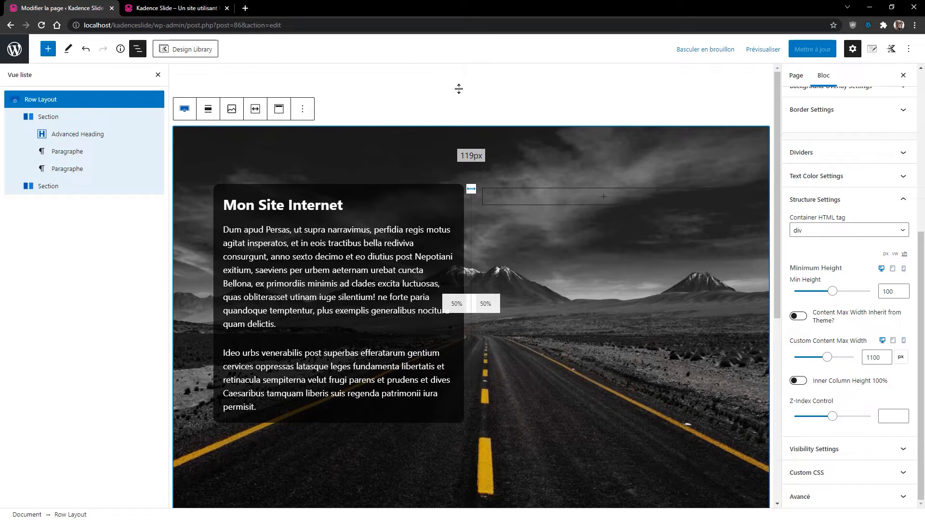
pyautogui.moveTo(459, 88); pyautogui.dragTo(459, 87)
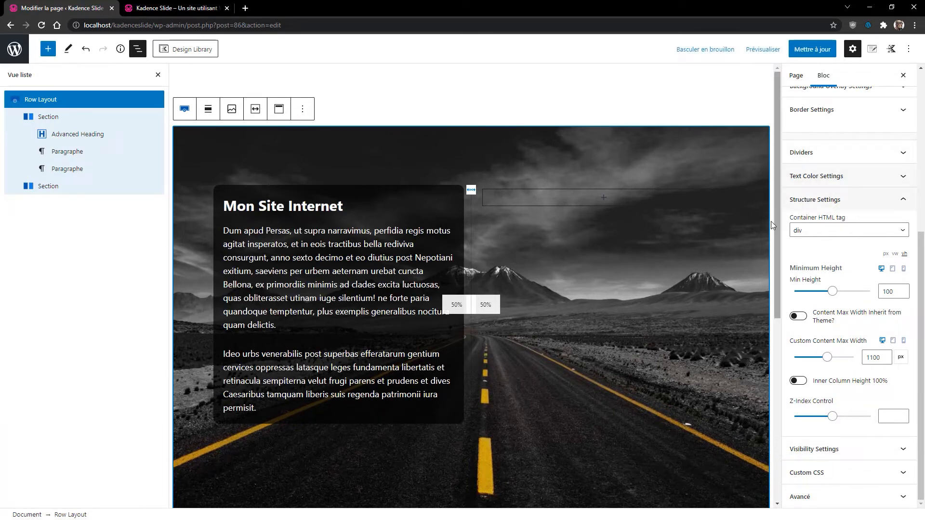
pyautogui.moveTo(436, 171)
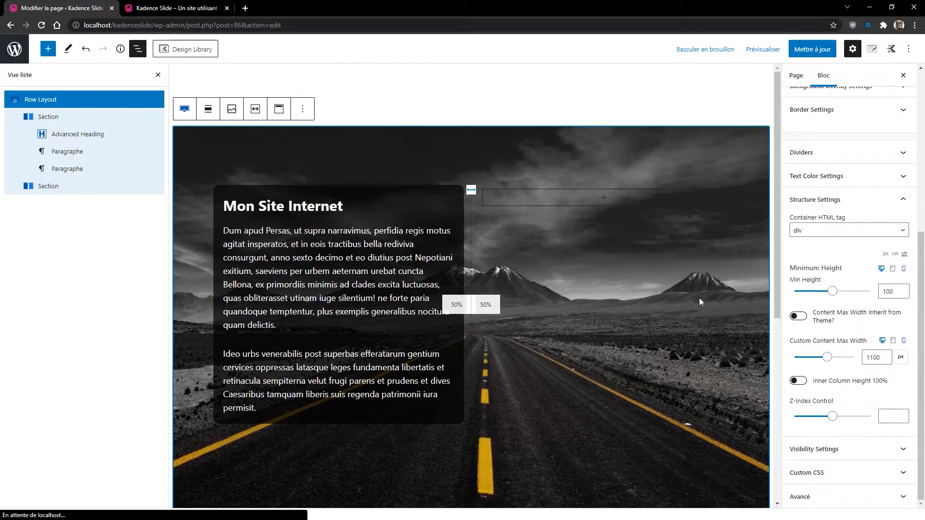
pyautogui.scroll(5, 813, 185)
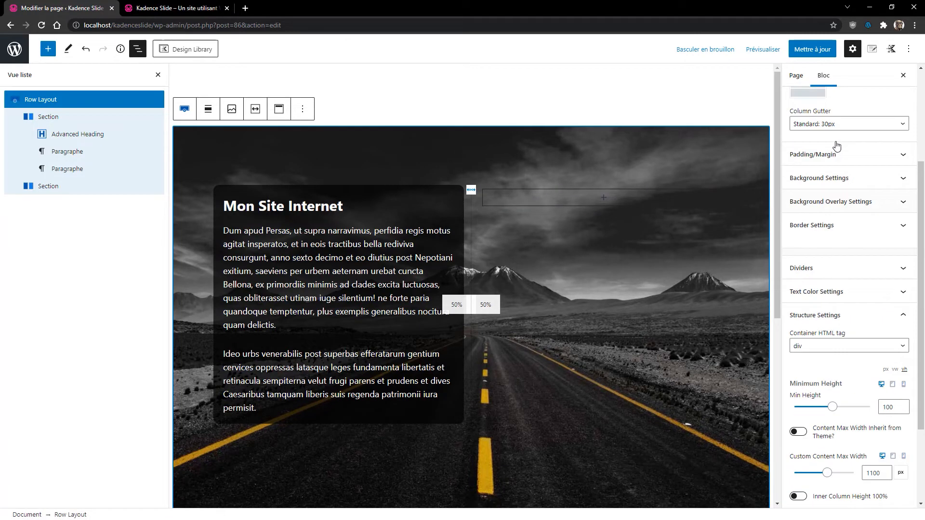
# - Set the row layout's top padding to 120 px and update the page
pyautogui.click(818, 302)
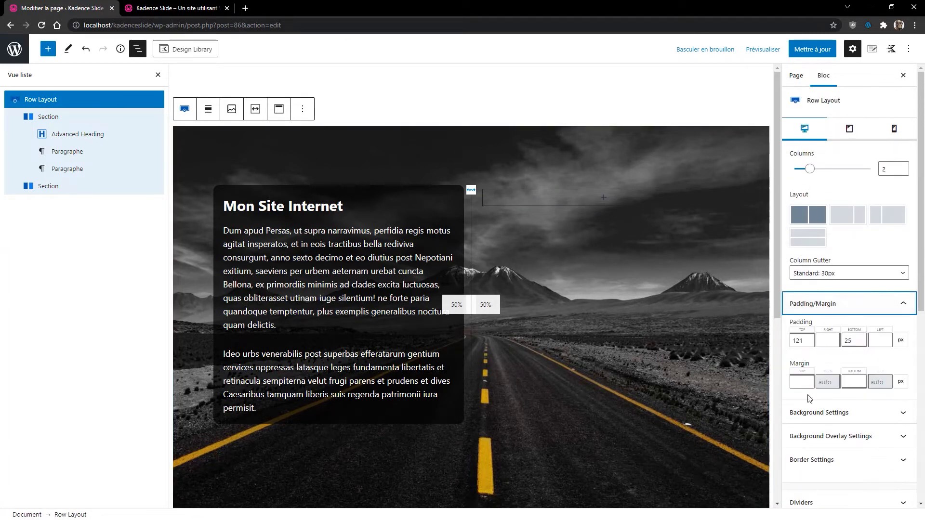
pyautogui.press('Tab')
pyautogui.write('120')
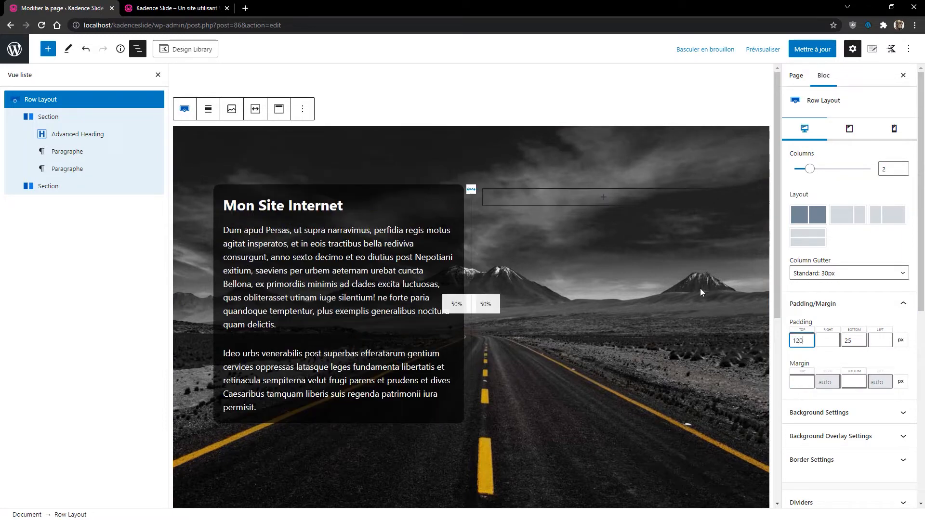
pyautogui.click(818, 48)
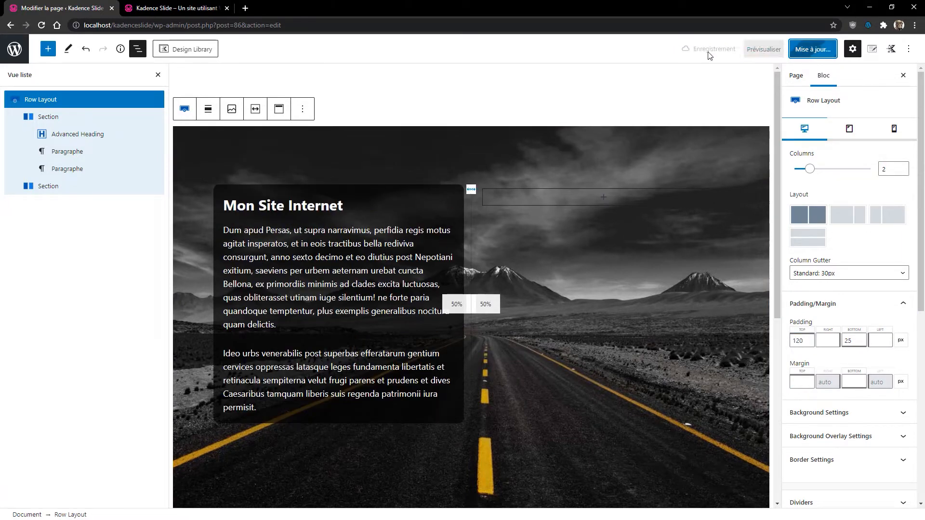
# - Reload the live home page to check the new padding and return to the page editor
pyautogui.click(144, 7)
pyautogui.click(42, 25)
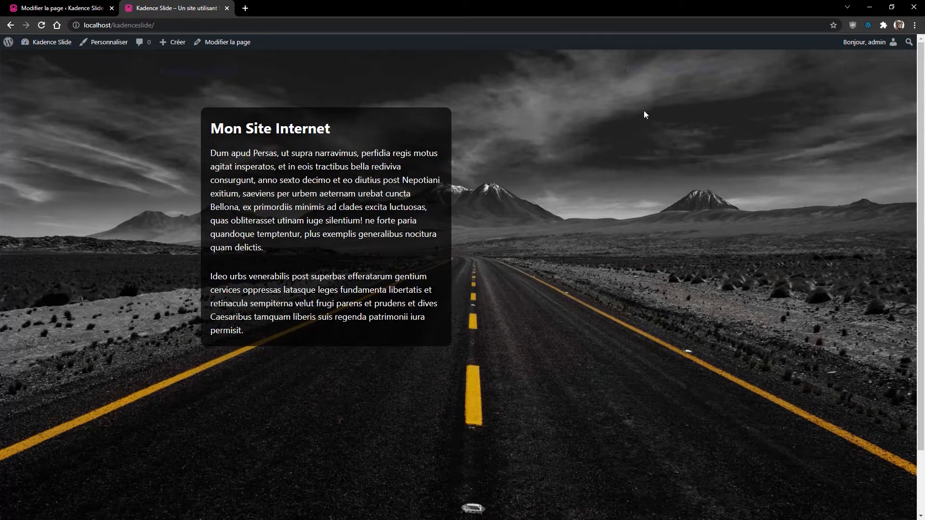
pyautogui.click(47, 9)
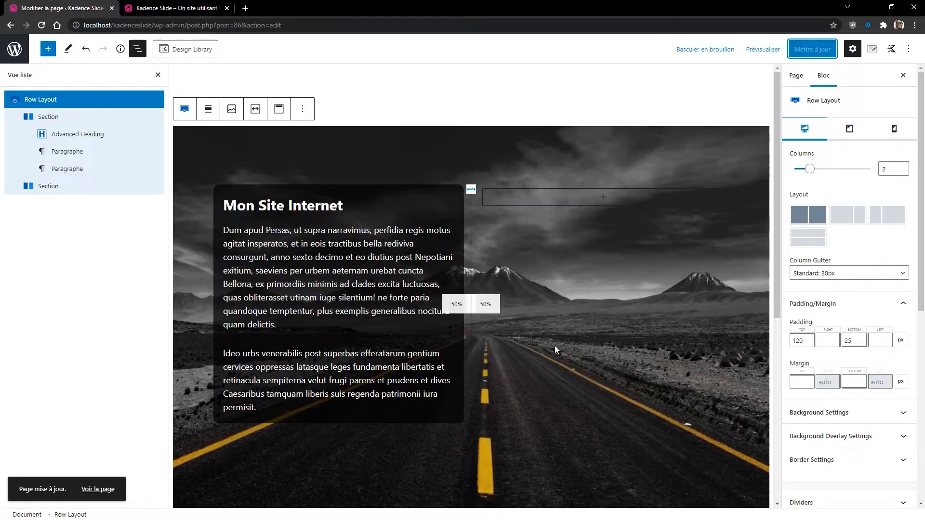
# - Leave the page editor and open the theme customizer for Kadence Slide
pyautogui.click(14, 50)
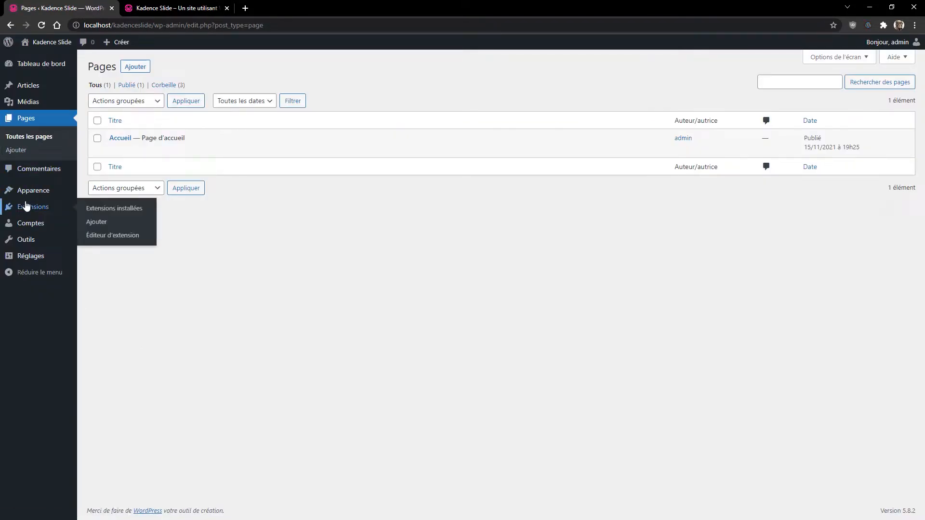
pyautogui.moveTo(29, 198)
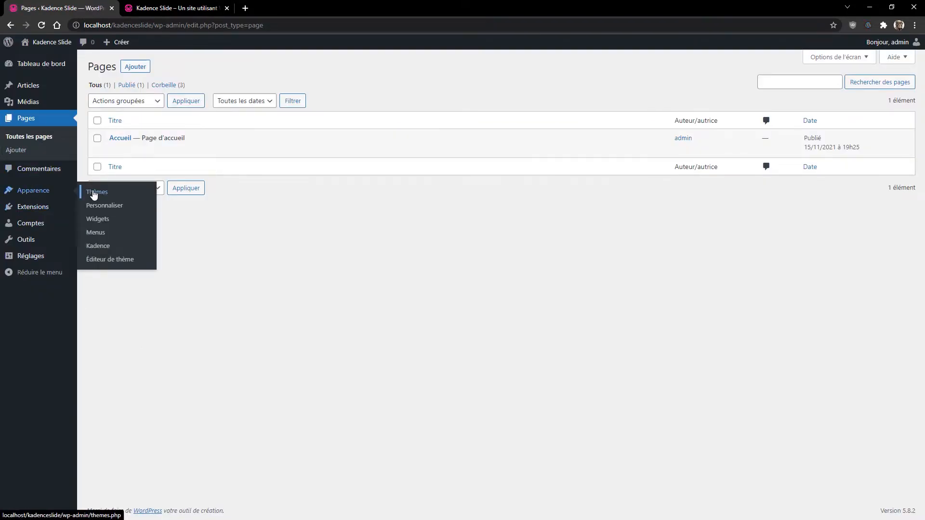
pyautogui.click(99, 205)
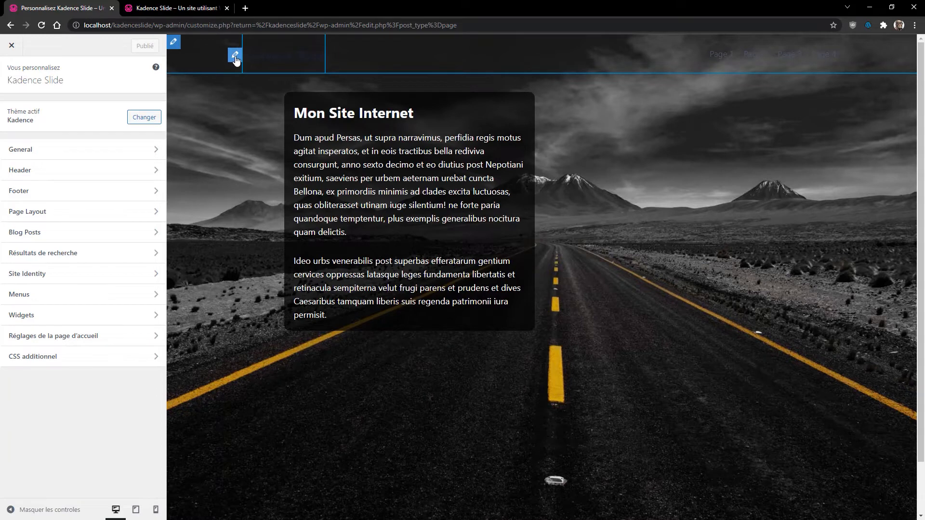
# - Set the header logo to the red bird image from the media library without cropping it, keeping the logo-only layout
pyautogui.click(236, 57)
pyautogui.click(235, 59)
pyautogui.click(37, 198)
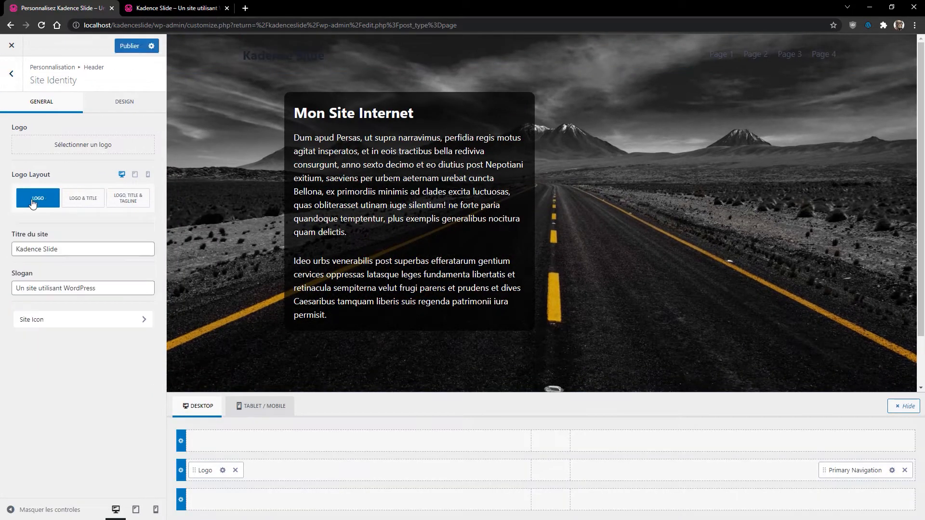
pyautogui.click(83, 146)
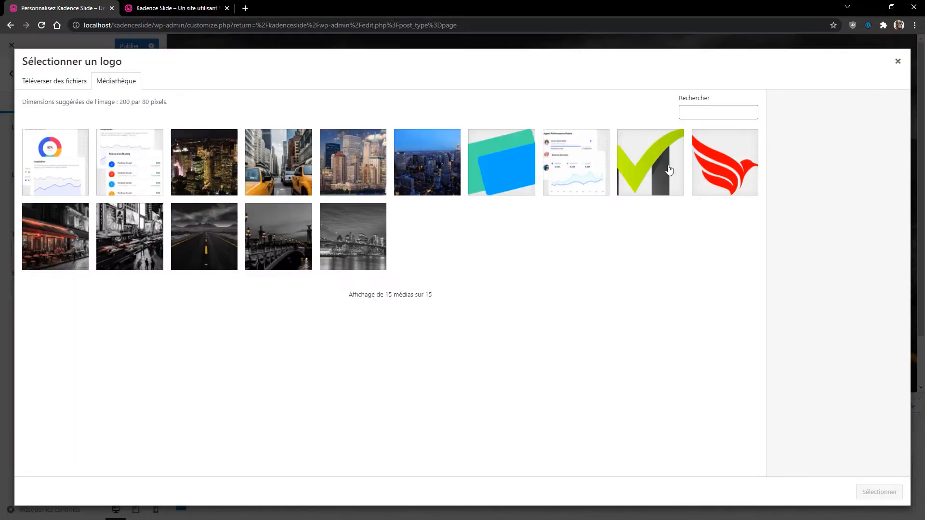
pyautogui.click(717, 195)
pyautogui.click(879, 492)
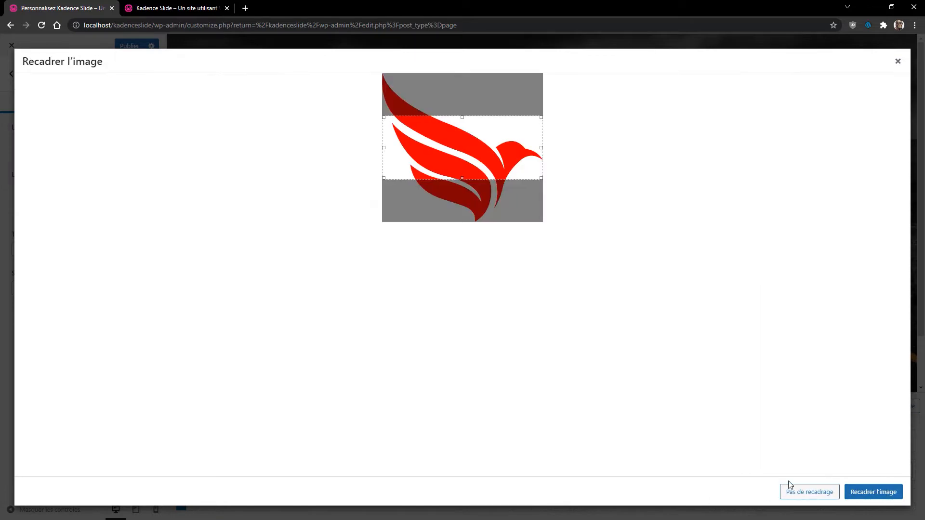
pyautogui.click(810, 492)
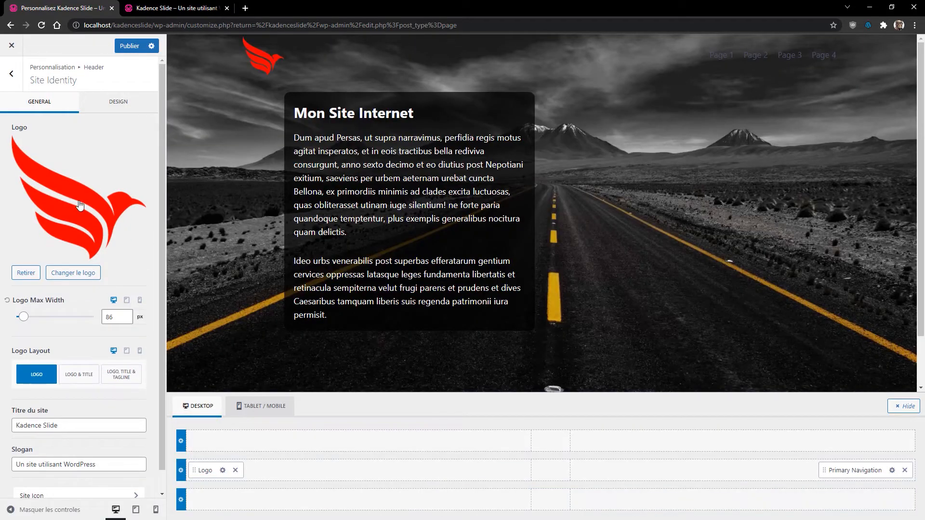
# - Set the initial link color of the header's primary navigation to red FF0A00
pyautogui.click(697, 53)
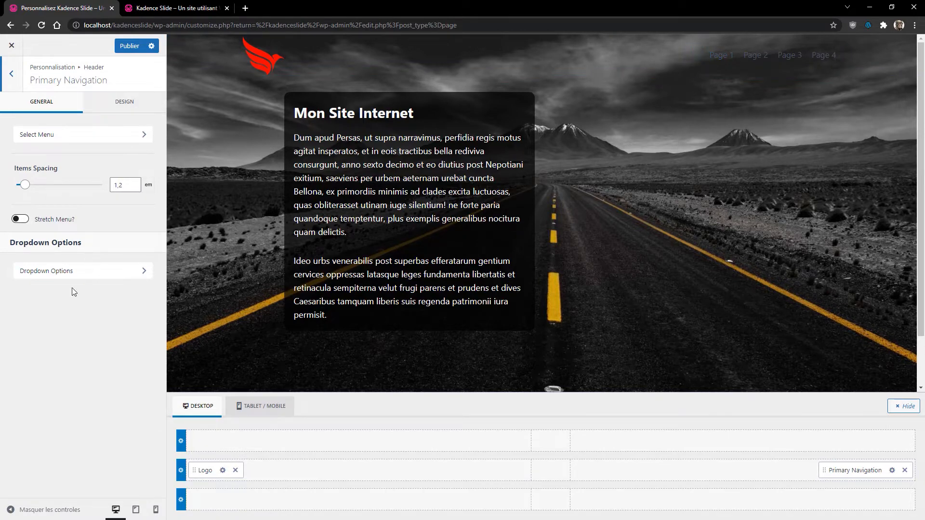
pyautogui.click(118, 108)
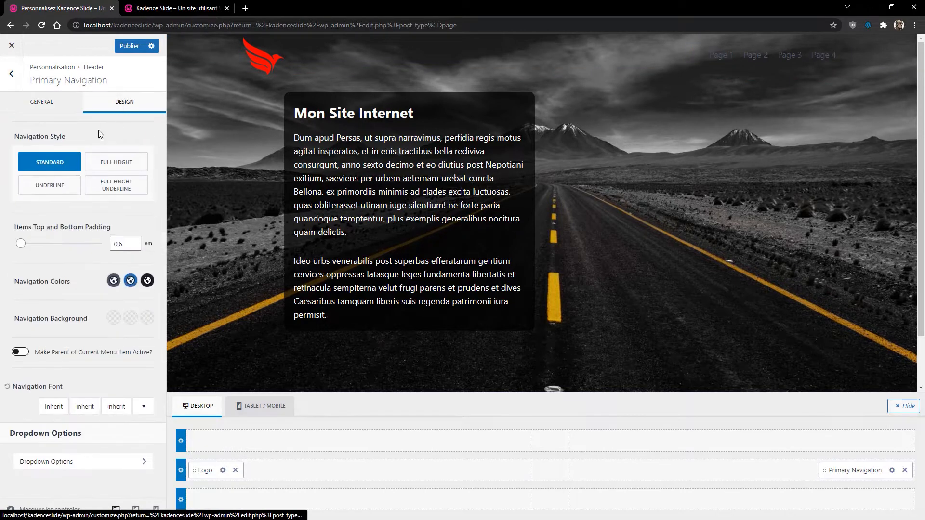
pyautogui.click(114, 283)
pyautogui.moveTo(21, 190); pyautogui.dragTo(15, 191)
pyautogui.moveTo(69, 140); pyautogui.dragTo(164, 112)
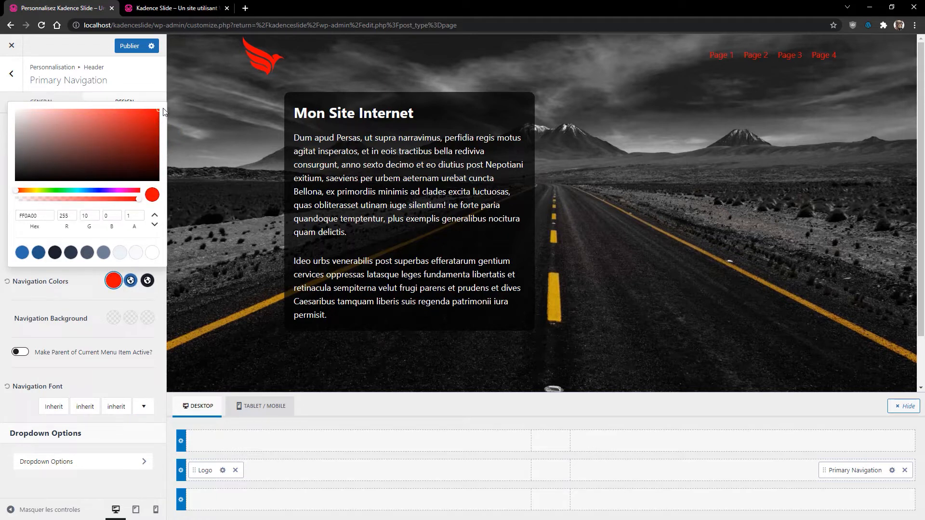
# - Set the primary navigation's hover color to FF0000 and its active color to red, publish the changes and close the customizer
pyautogui.click(131, 281)
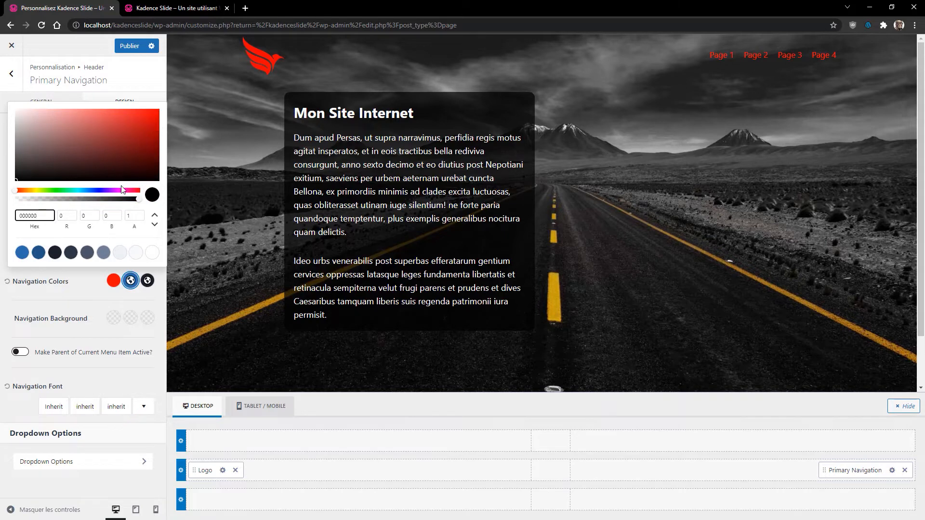
pyautogui.click(150, 124)
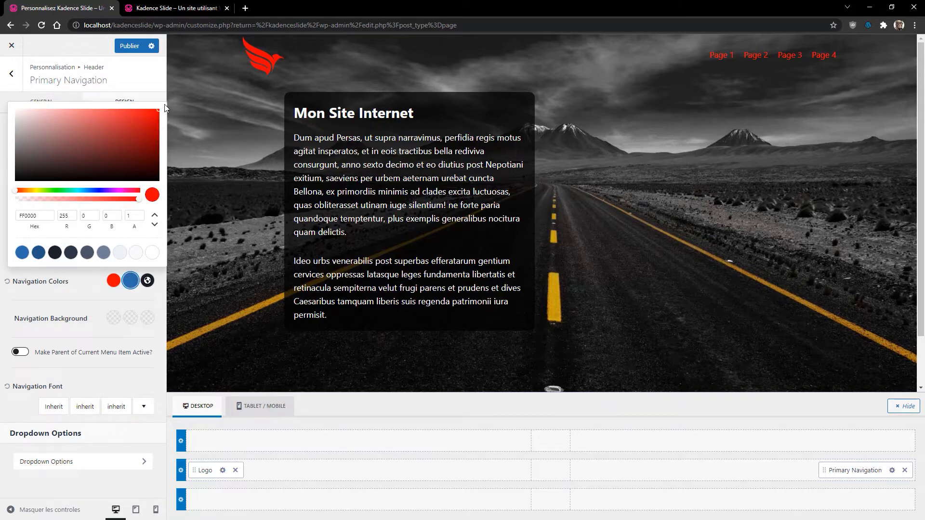
pyautogui.click(147, 280)
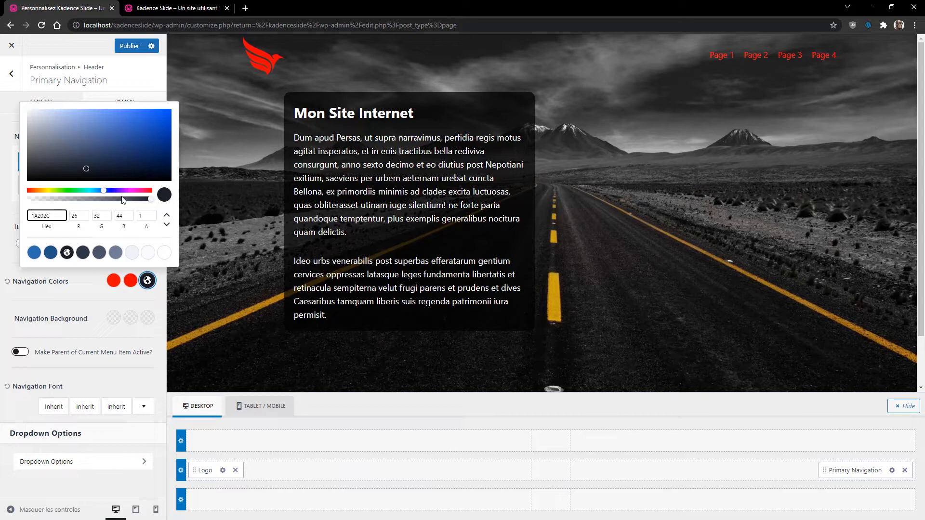
pyautogui.moveTo(95, 191); pyautogui.dragTo(24, 191)
pyautogui.click(171, 110)
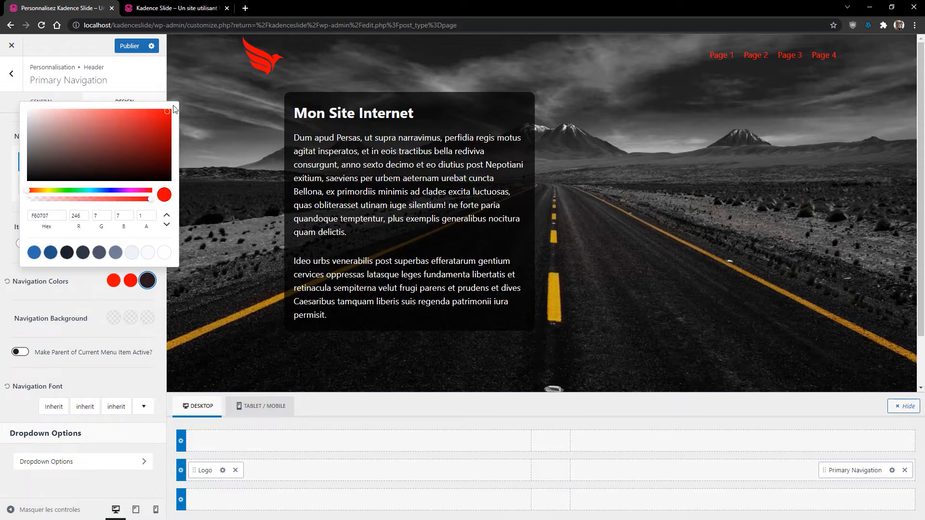
pyautogui.click(114, 301)
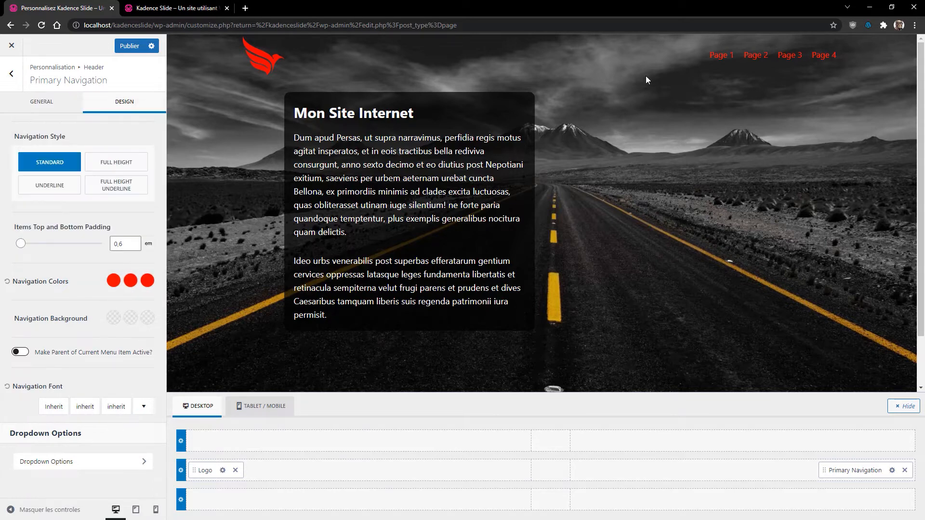
pyautogui.click(125, 49)
pyautogui.click(12, 48)
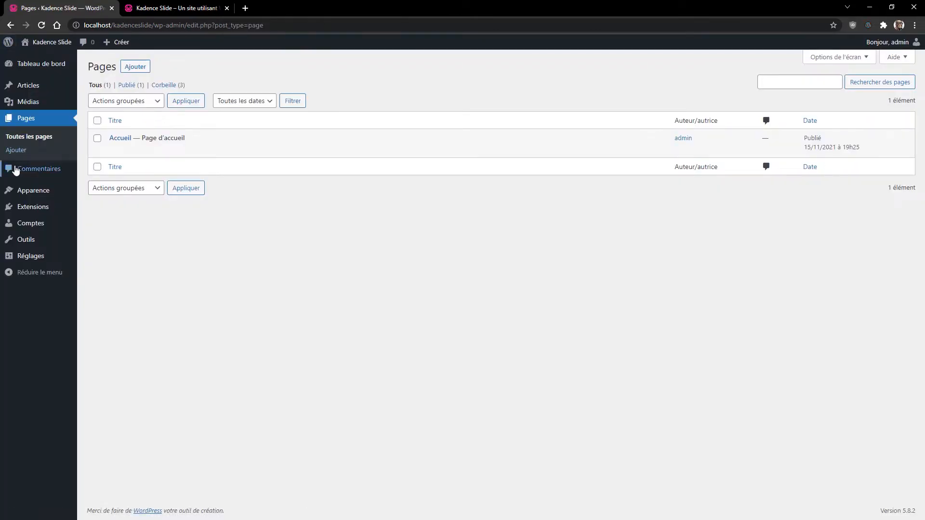
# - Reopen the theme customizer, examine the home page preview from the header to the footer, and close it
pyautogui.click(49, 191)
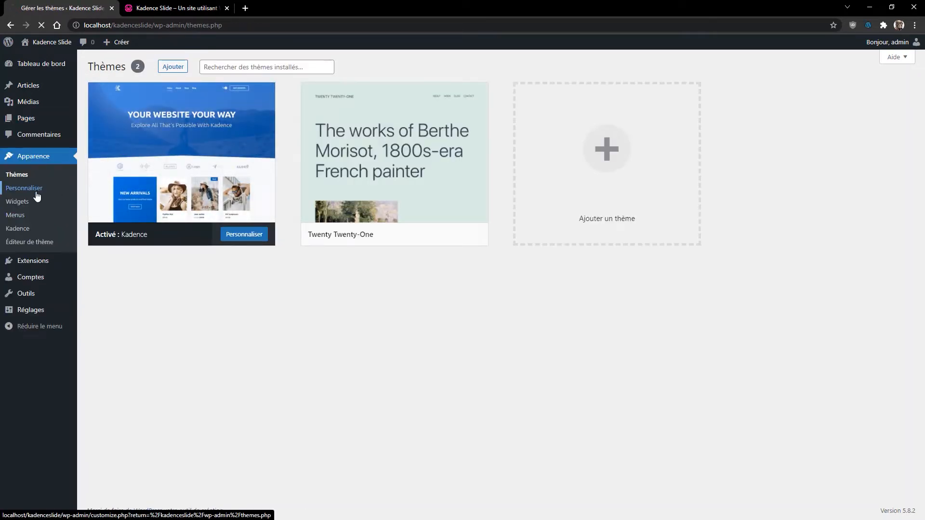
pyautogui.click(36, 193)
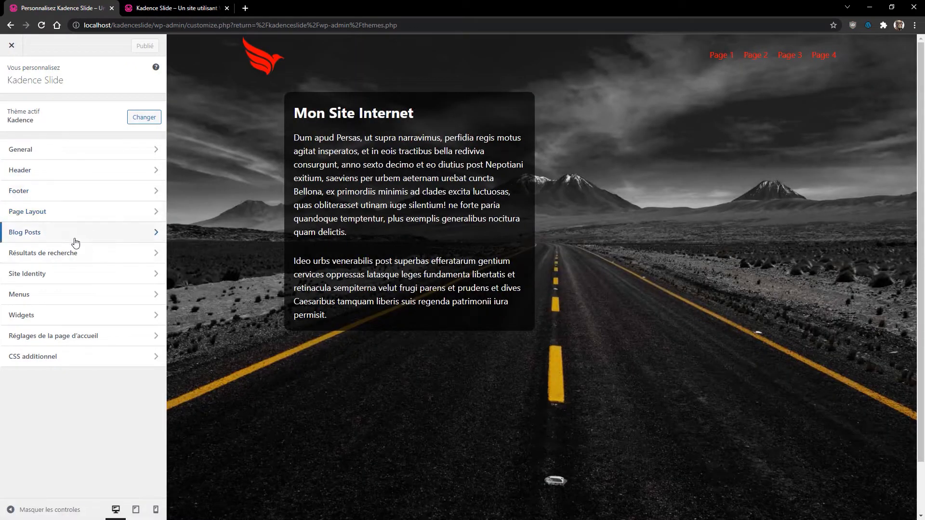
pyautogui.scroll(-3, 583, 291)
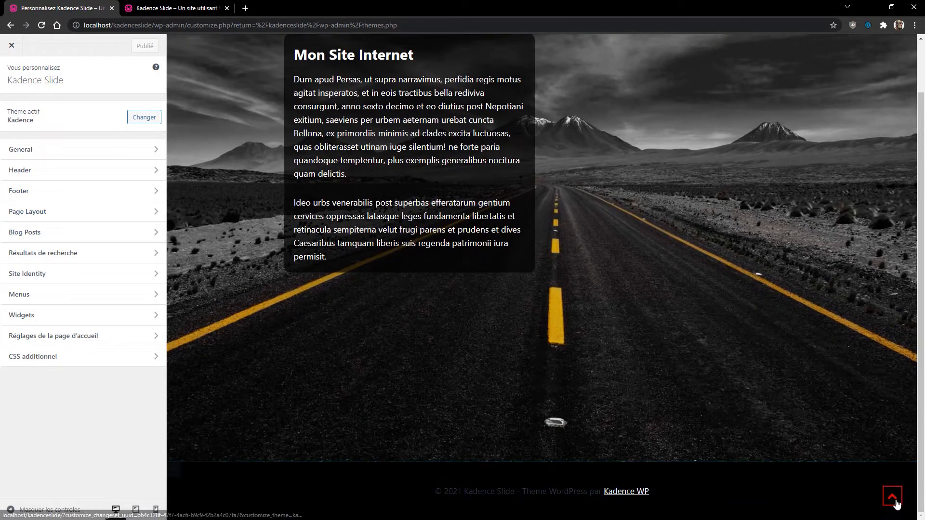
pyautogui.scroll(3, 626, 350)
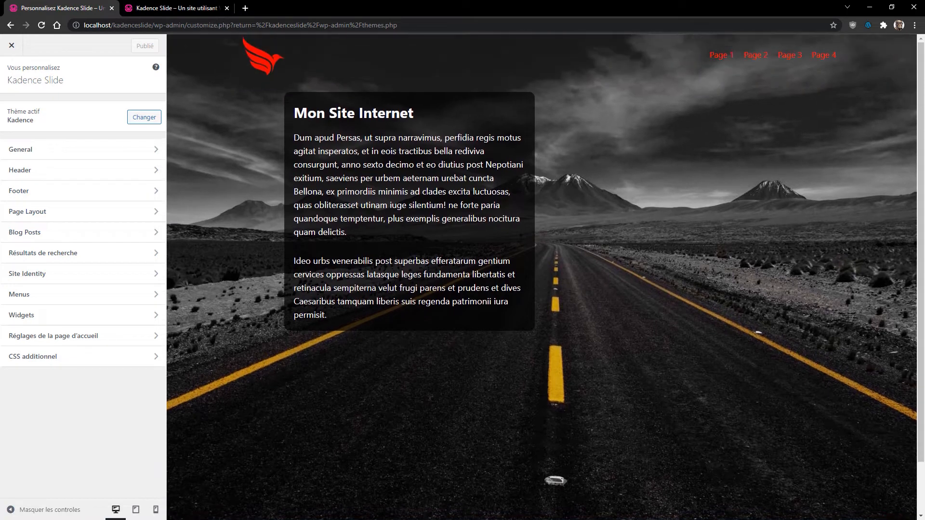
pyautogui.click(11, 48)
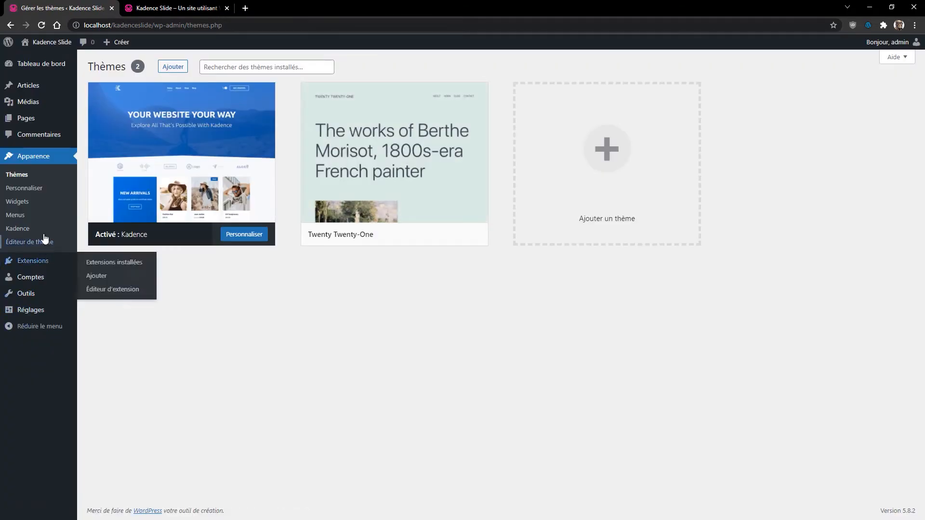
# - Open the Accueil page from the page list for editing and look over its row layout
pyautogui.click(26, 124)
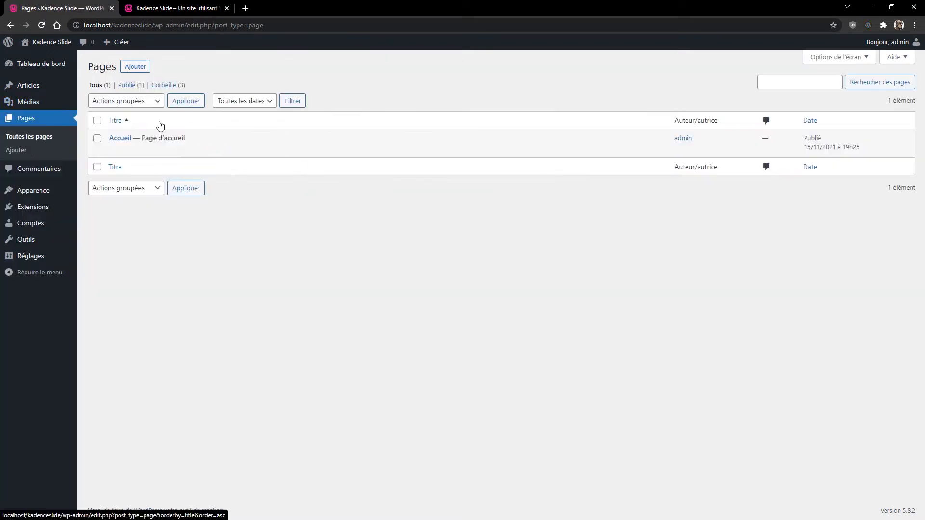
pyautogui.click(120, 139)
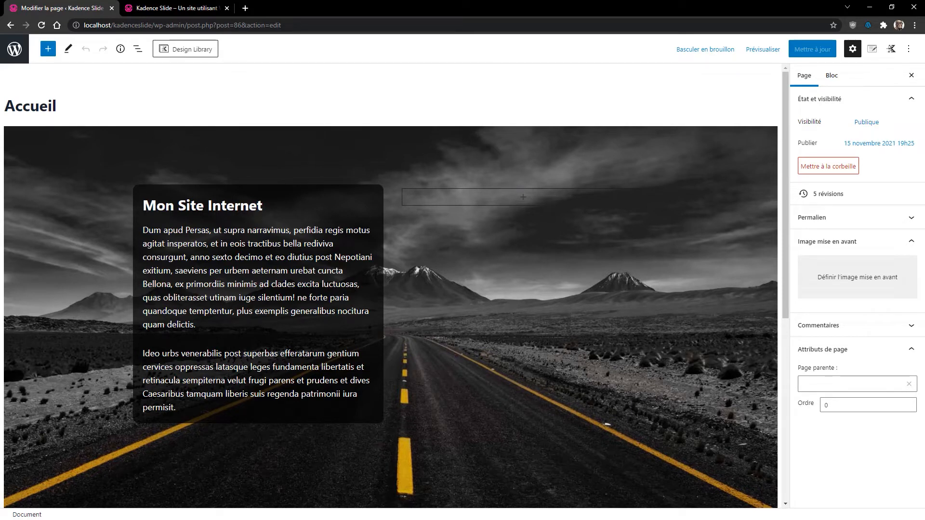
pyautogui.scroll(-2, 753, 243)
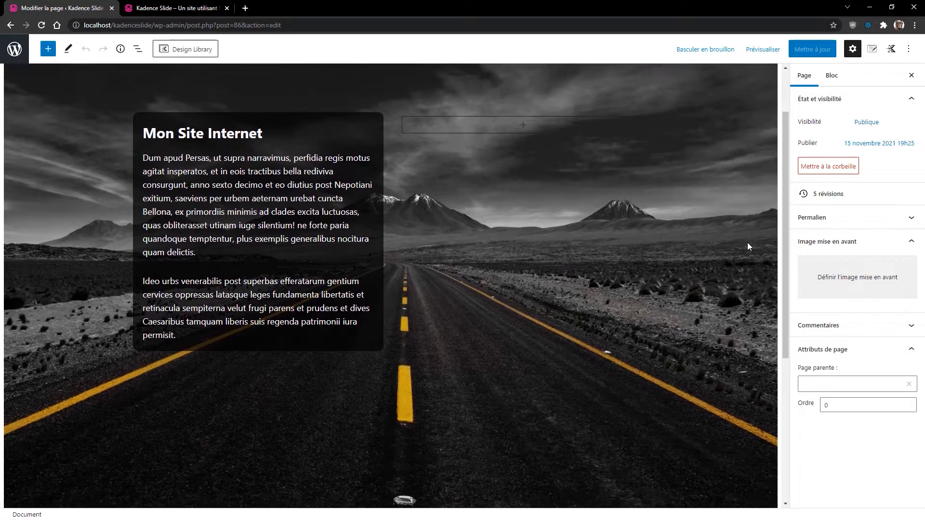
pyautogui.scroll(2, 581, 224)
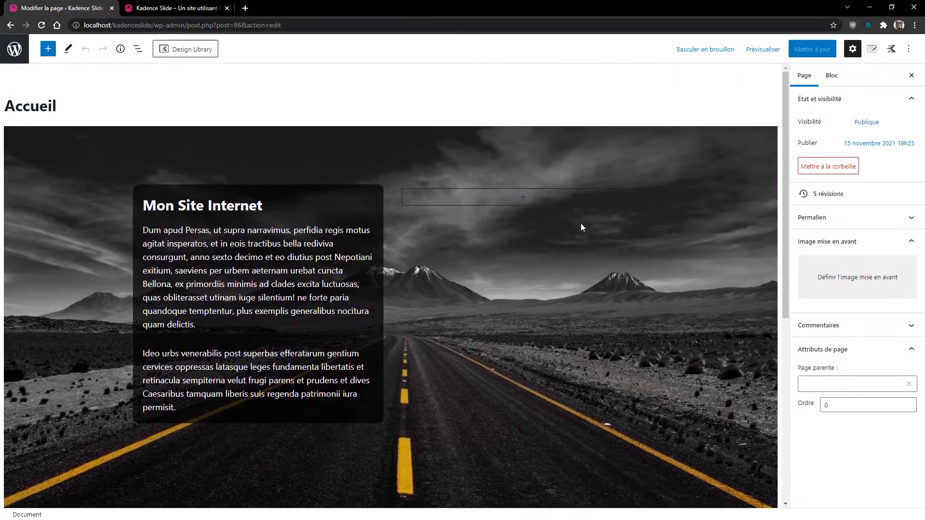
# - Reload the live home page to check the logo and navigation colors, and return to the page editor
pyautogui.click(212, 13)
pyautogui.click(42, 27)
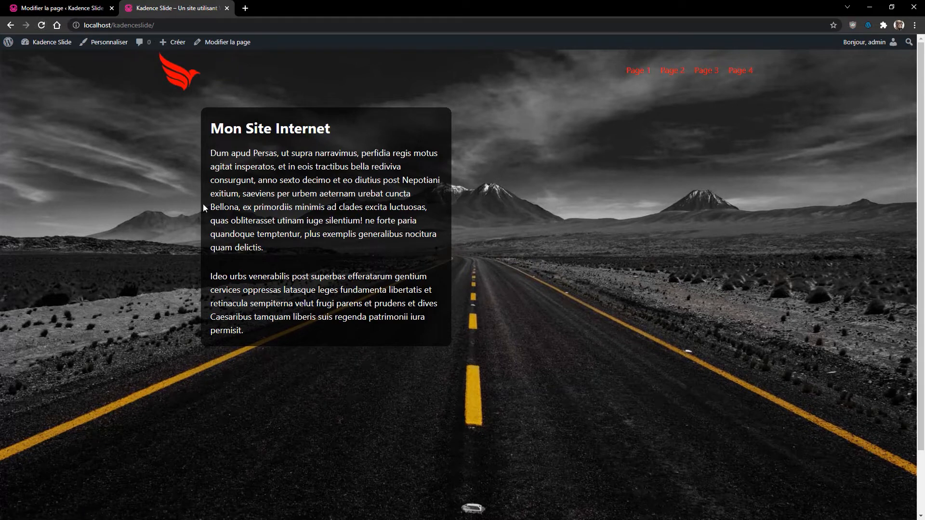
pyautogui.click(83, 5)
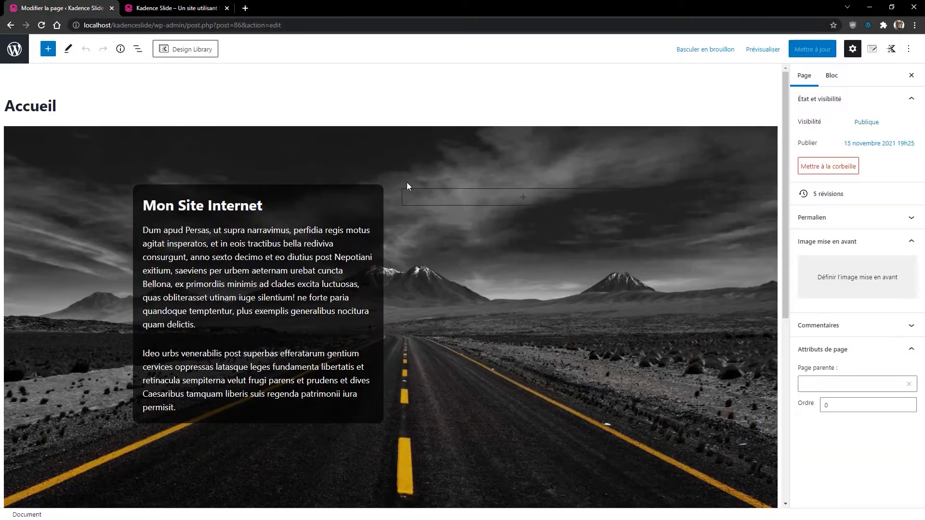
# - Increase the row layout's top padding to about 200 px, update the page and switch to the live home page
pyautogui.click(385, 166)
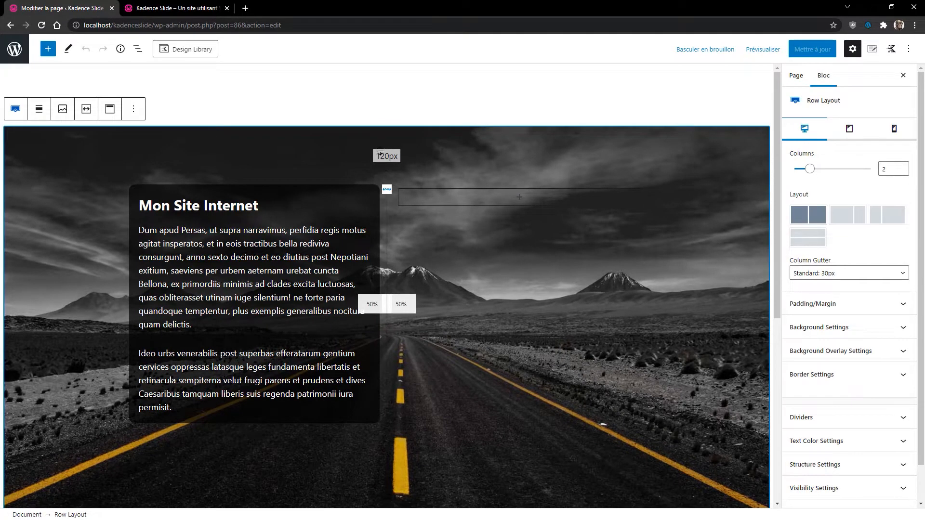
pyautogui.moveTo(380, 154); pyautogui.dragTo(382, 110)
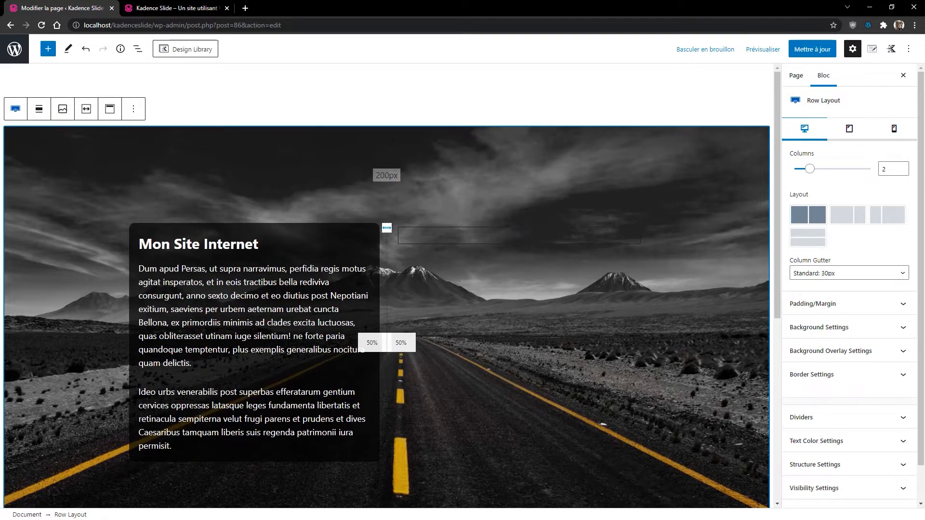
pyautogui.click(803, 49)
pyautogui.click(174, 10)
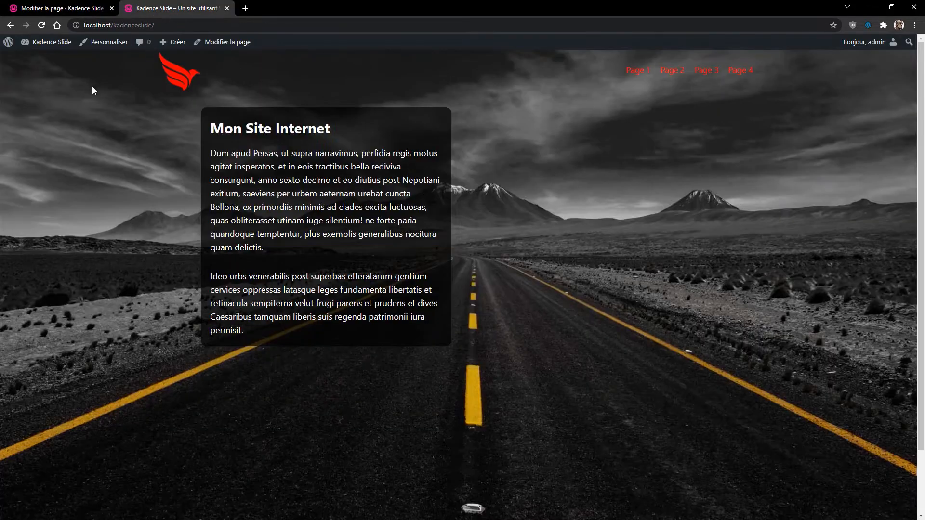
# - Reload the live home page, check the text section's position over the background, and return to the page editor
pyautogui.press('F5')
pyautogui.scroll(-2, 492, 276)
pyautogui.scroll(2, 493, 267)
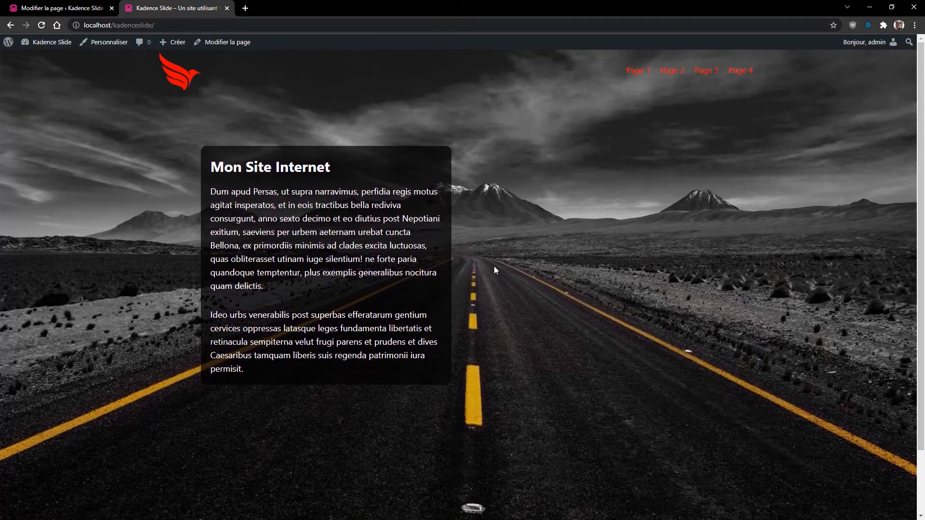
pyautogui.click(85, 8)
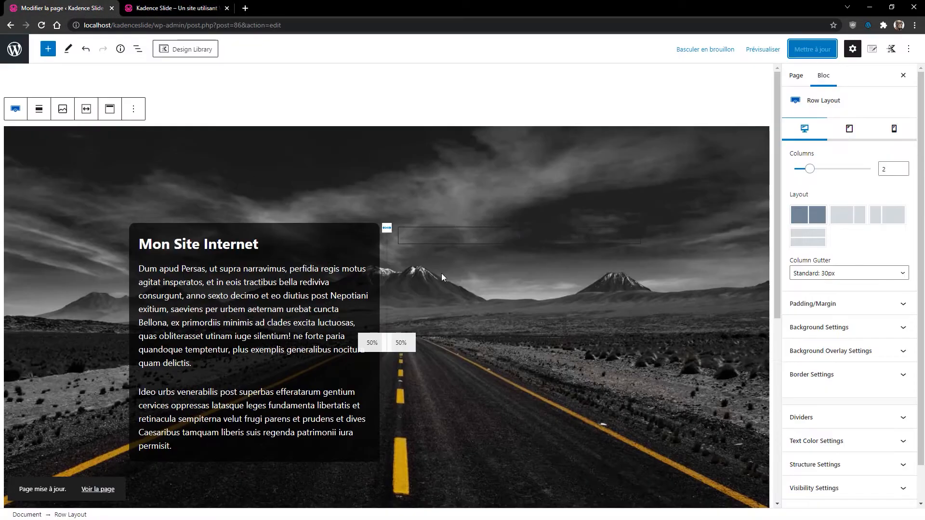
# - Add a new Row Layout with two equal columns below the road-image row
pyautogui.scroll(-4, 634, 274)
pyautogui.scroll(-3, 634, 273)
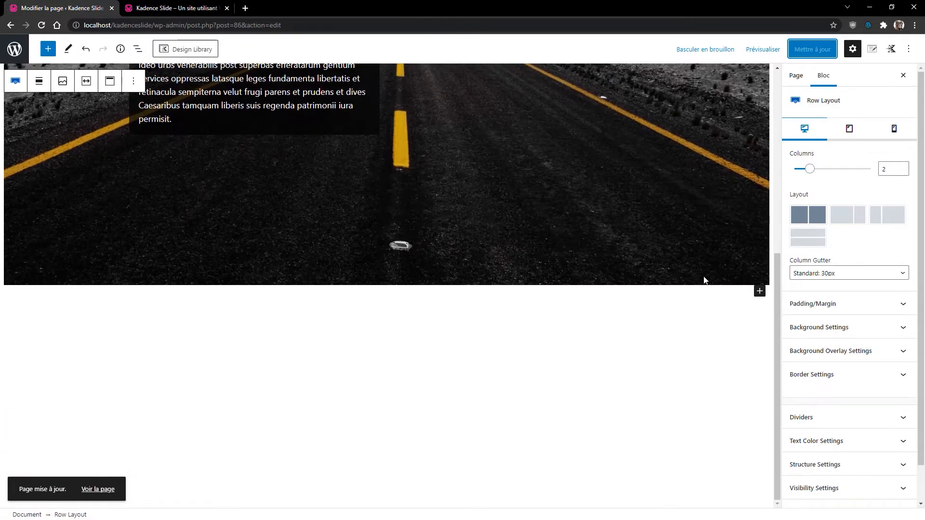
pyautogui.click(760, 291)
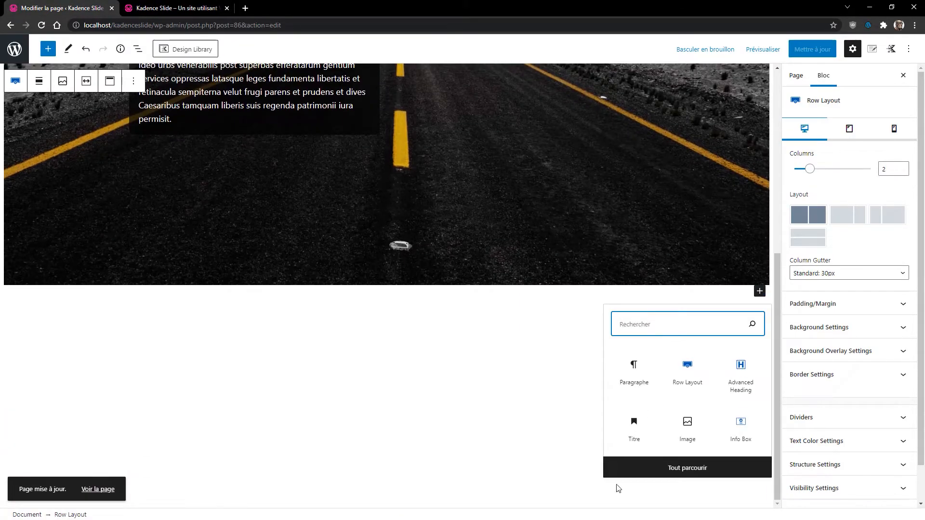
pyautogui.click(687, 367)
pyautogui.click(178, 333)
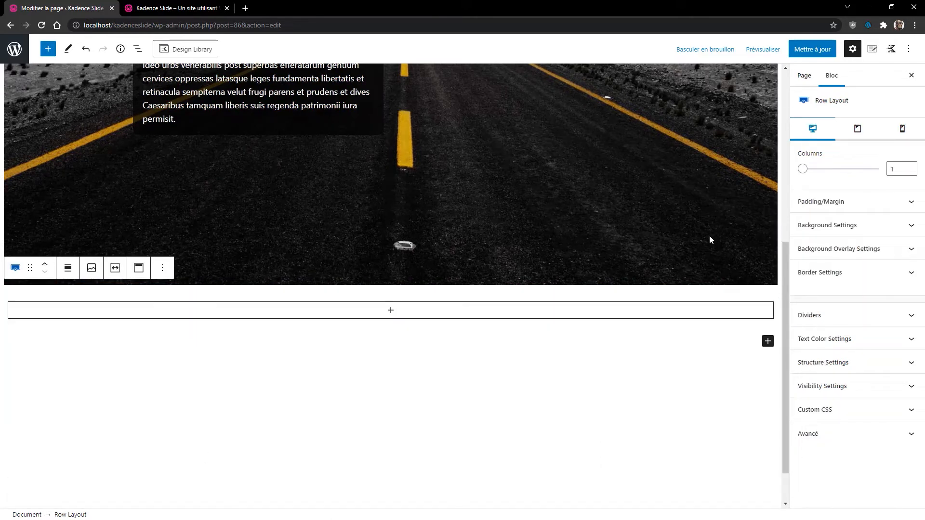
pyautogui.click(910, 168)
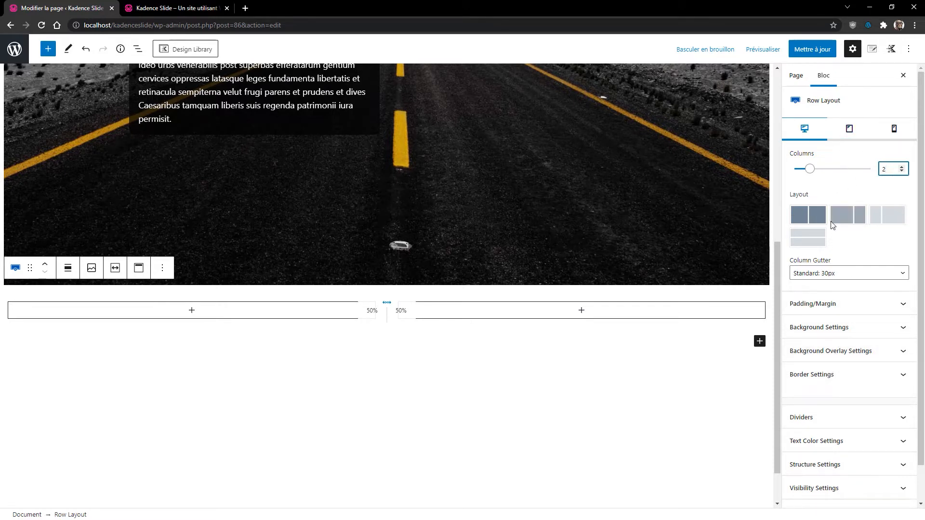
# - Set 04-NewYork.jpg as the new row's background image and its attachment to Parallax
pyautogui.click(820, 327)
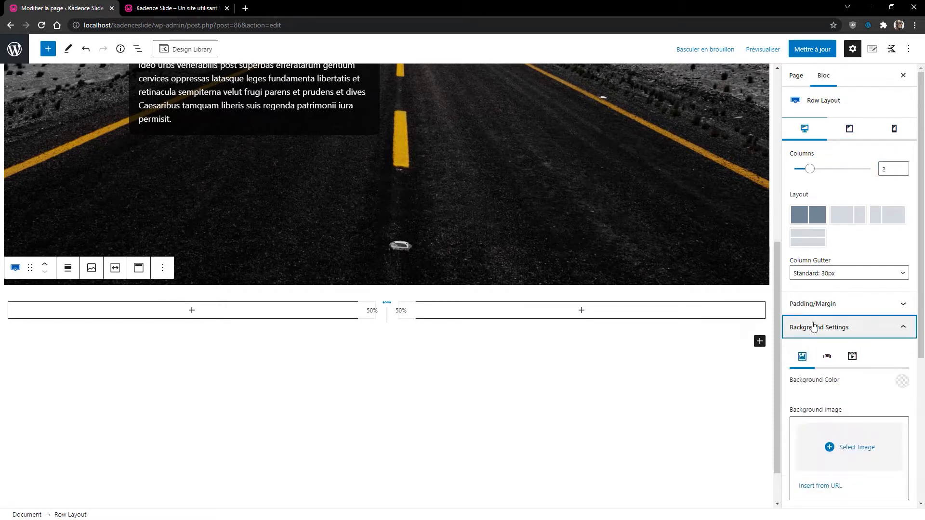
pyautogui.click(851, 453)
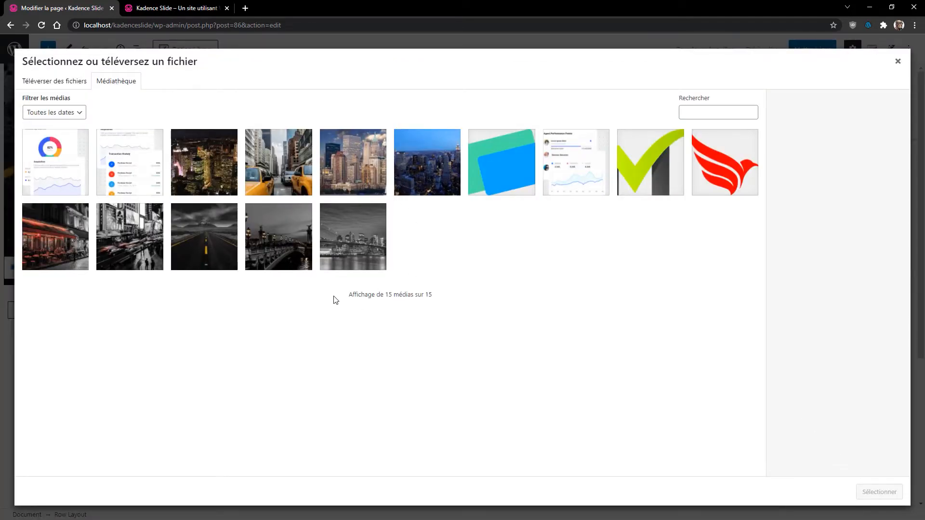
pyautogui.click(138, 230)
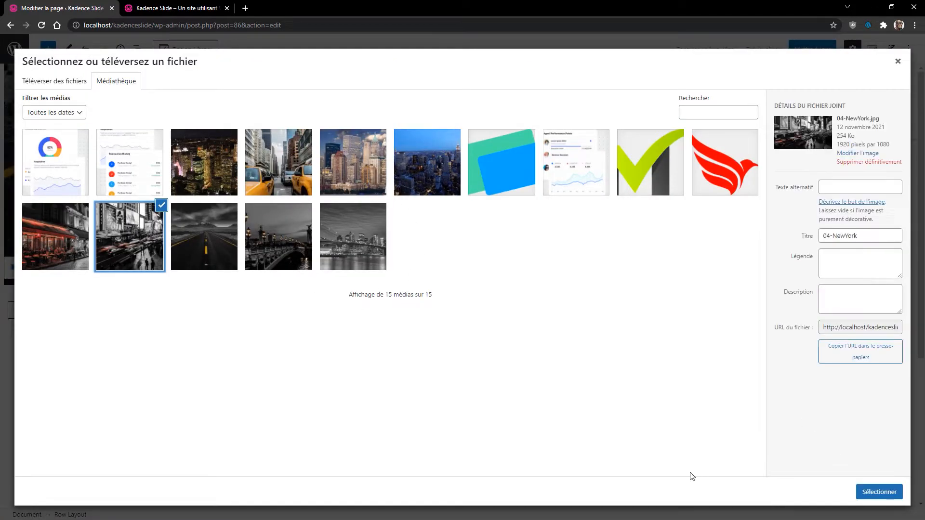
pyautogui.click(868, 492)
pyautogui.scroll(-7, 877, 415)
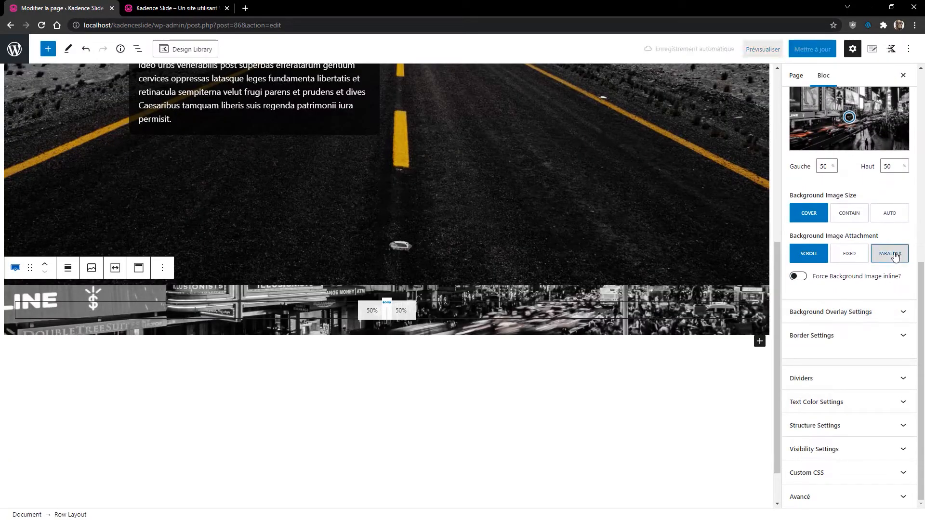
pyautogui.click(889, 253)
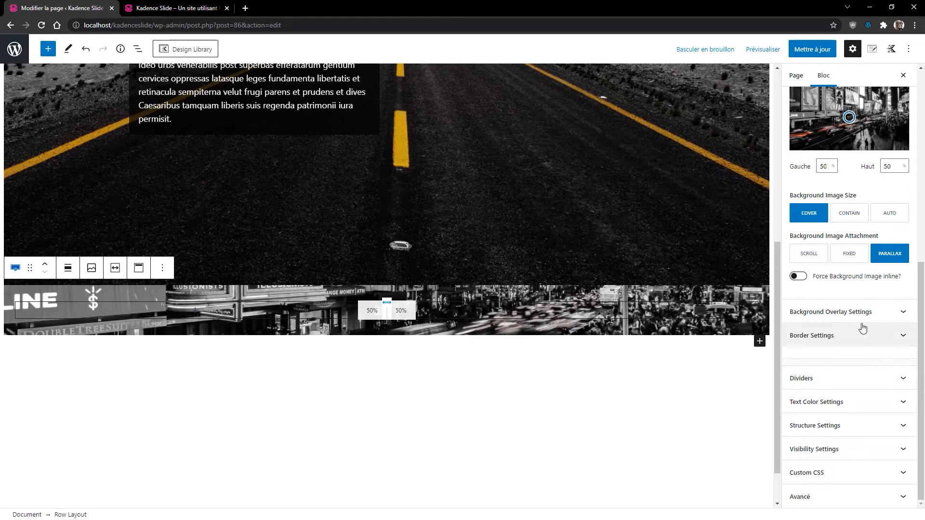
# - Set the new row's minimum height to 100 vh and update the page
pyautogui.click(826, 428)
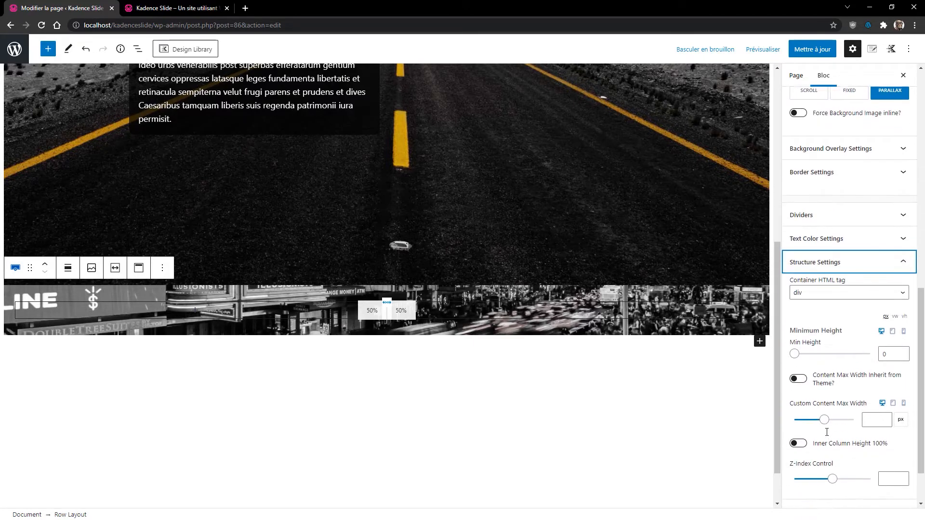
pyautogui.click(904, 263)
pyautogui.click(881, 300)
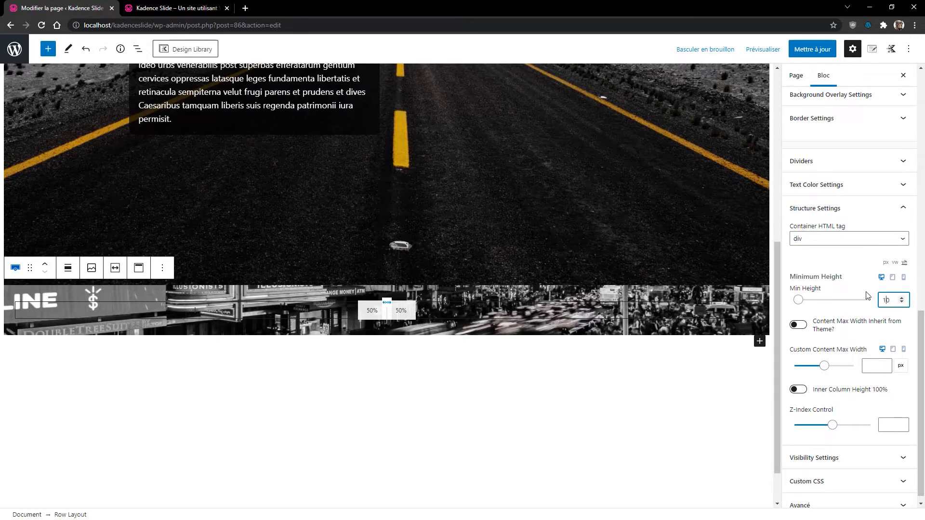
pyautogui.write('10')
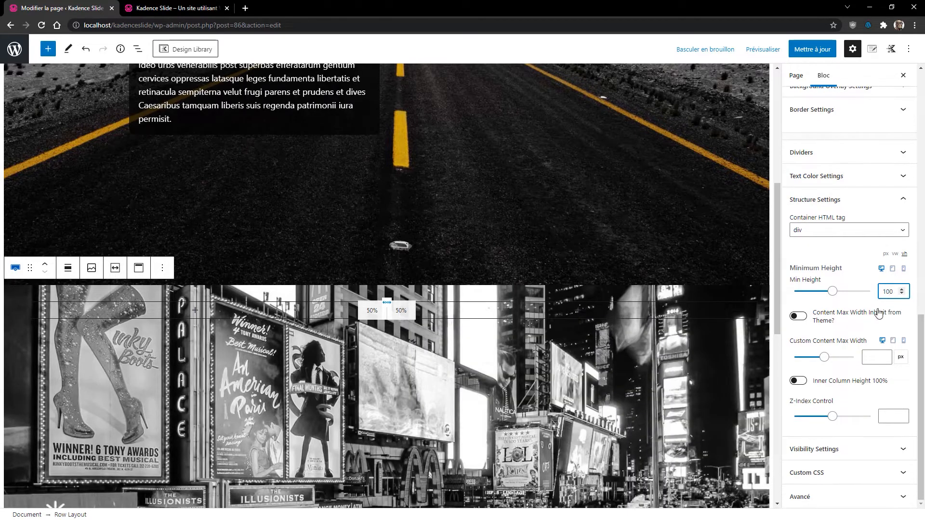
pyautogui.scroll(-3, 696, 394)
pyautogui.scroll(1, 696, 396)
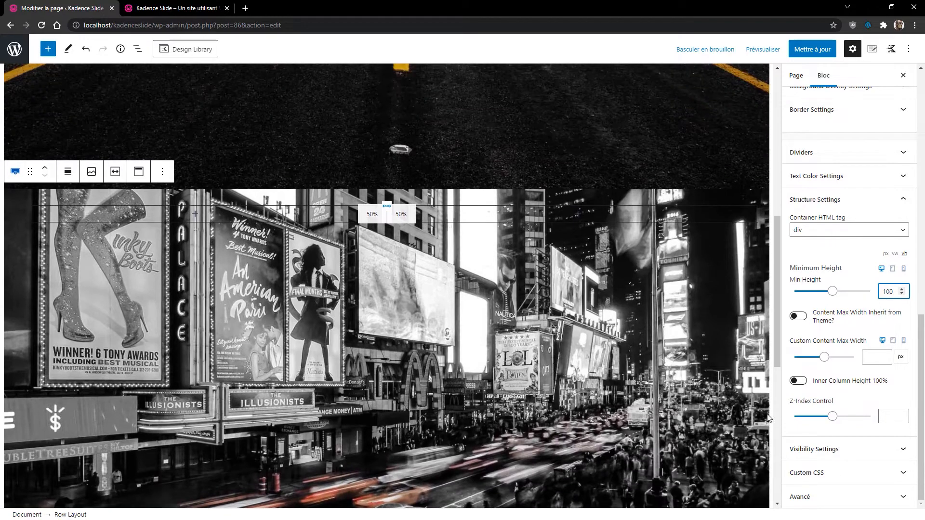
pyautogui.scroll(5, 829, 415)
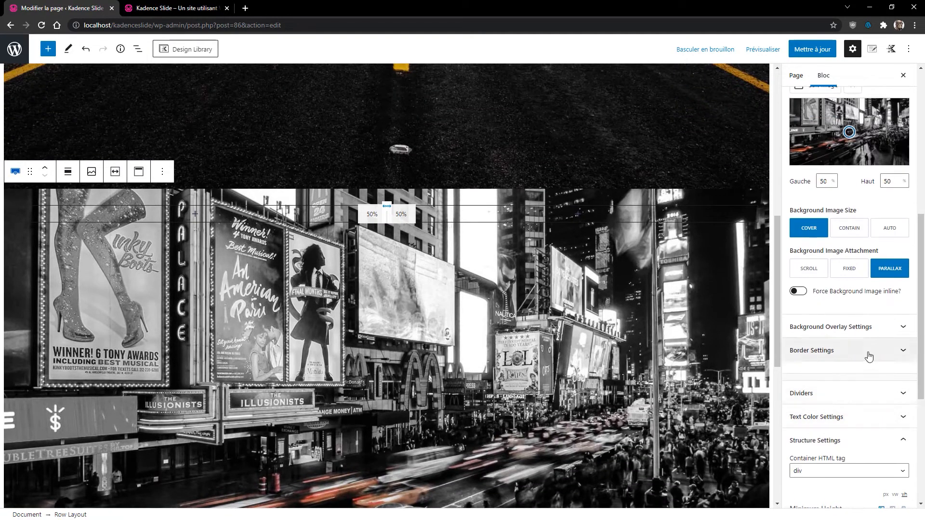
pyautogui.scroll(4, 868, 356)
pyautogui.click(815, 50)
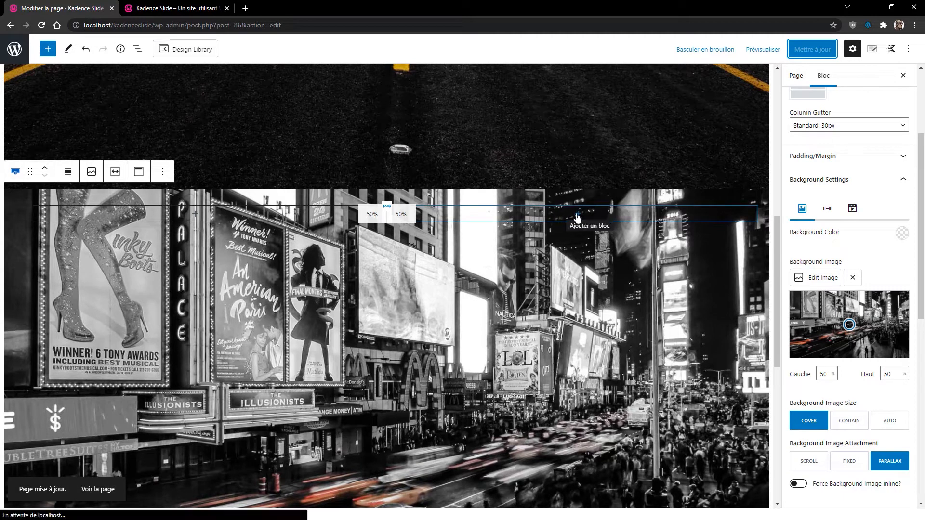
# - Add an Advanced Heading reading "Suite de la page" to the new row's second column and color it white (FFFFFF)
pyautogui.click(580, 214)
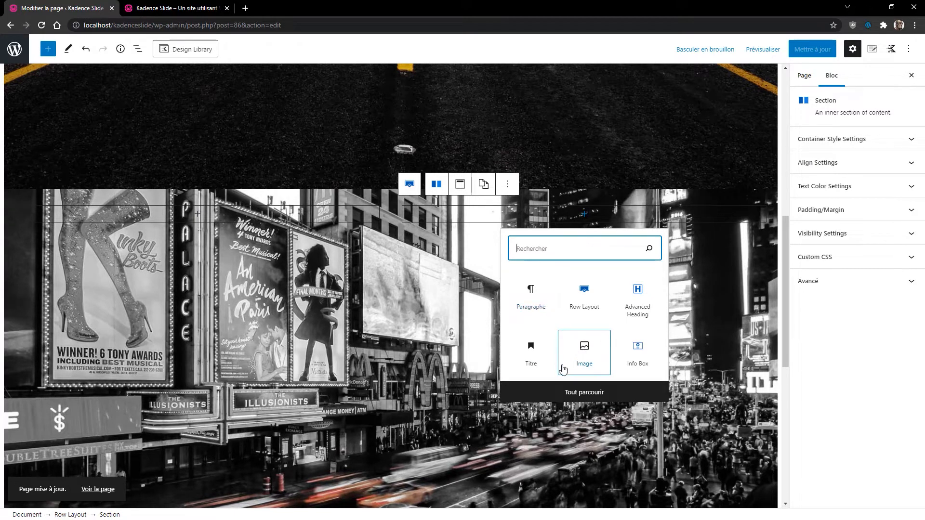
pyautogui.click(637, 298)
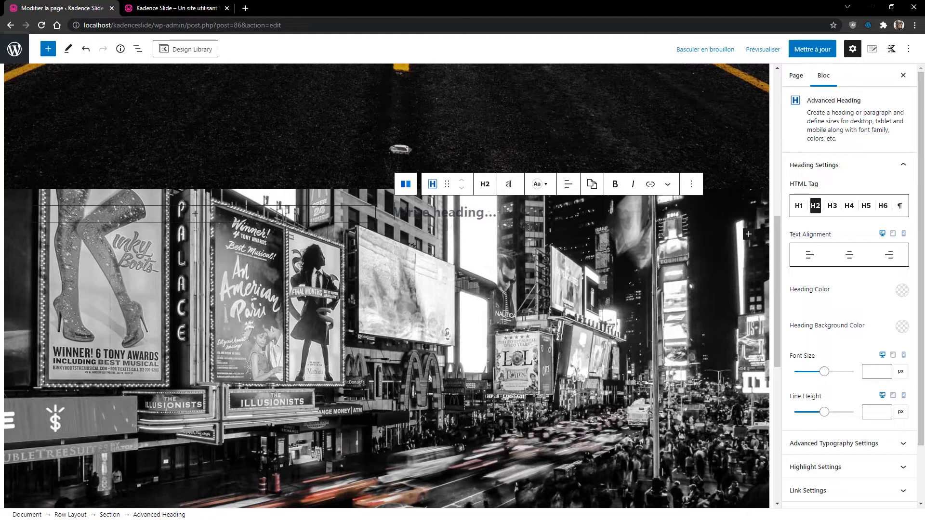
pyautogui.write('siite de la')
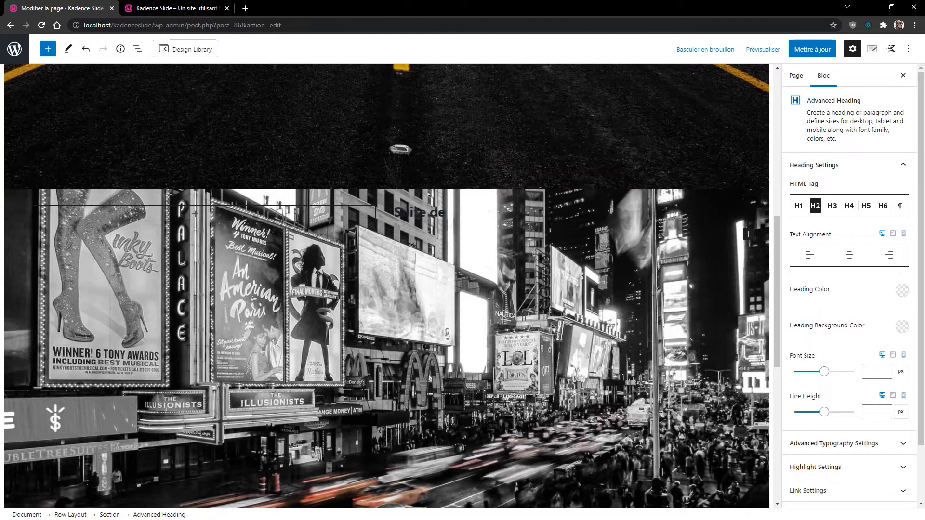
pyautogui.write(' page')
pyautogui.hotkey('ctrl', 'a')
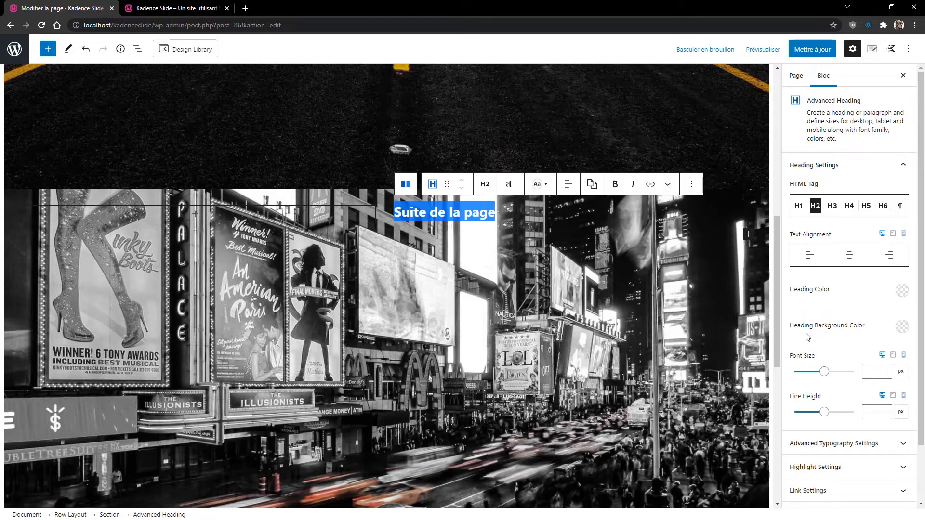
pyautogui.click(899, 292)
pyautogui.click(895, 264)
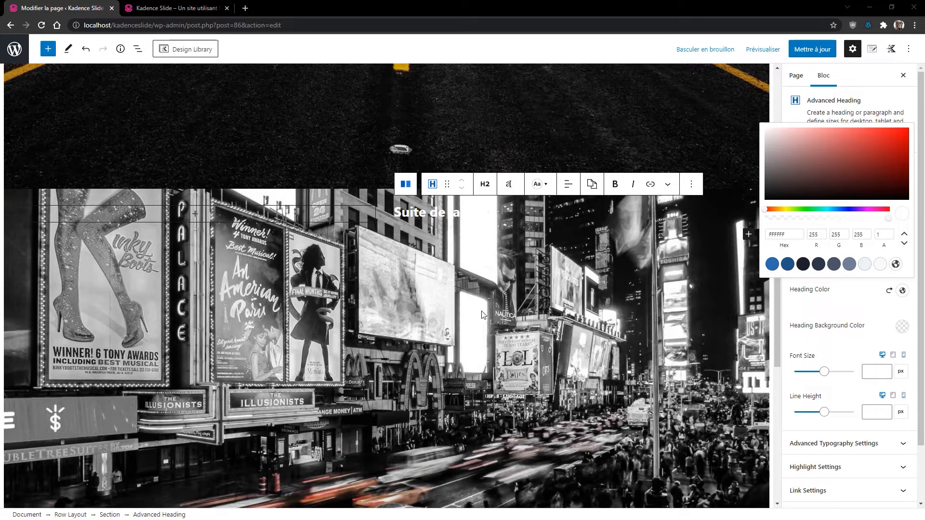
# - Add an empty paragraph block below the "Suite de la page" heading
pyautogui.click(659, 231)
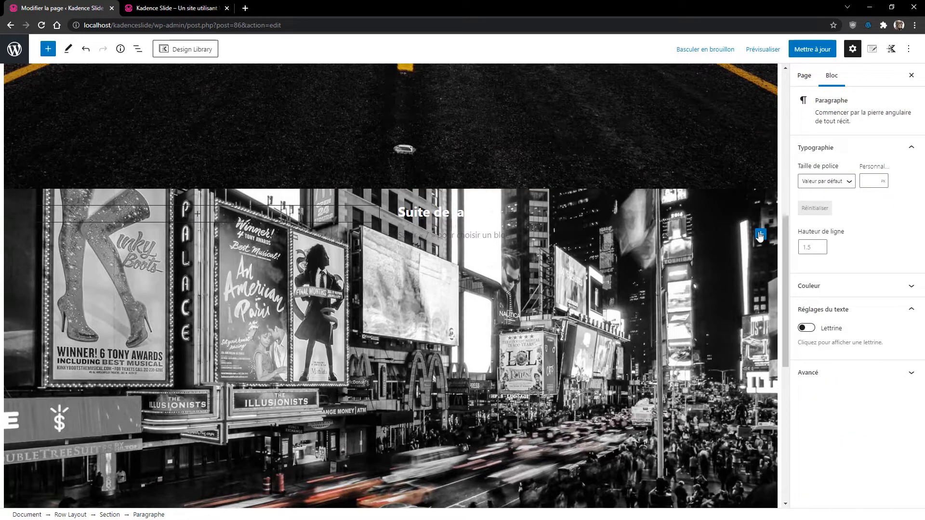
pyautogui.click(760, 235)
pyautogui.press('Escape')
# - Give the section holding the "Suite de la page" heading a near-black background (000001) with 0.7 opacity
pyautogui.click(138, 49)
pyautogui.click(51, 240)
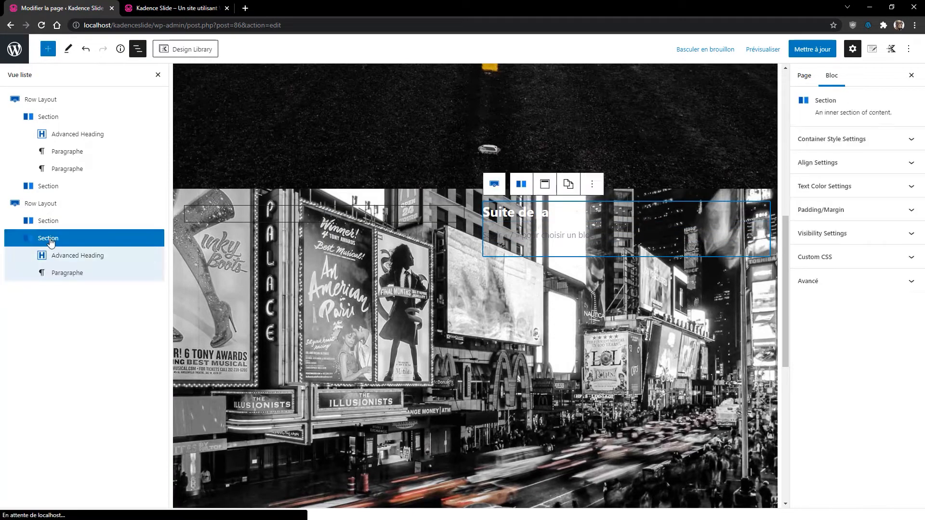
pyautogui.click(827, 142)
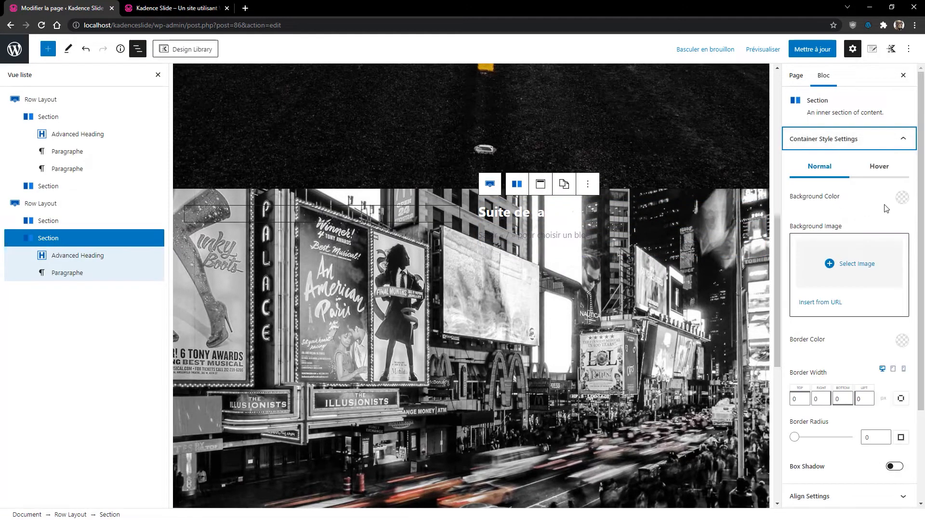
pyautogui.click(901, 198)
pyautogui.moveTo(800, 91); pyautogui.dragTo(761, 113)
pyautogui.click(865, 141)
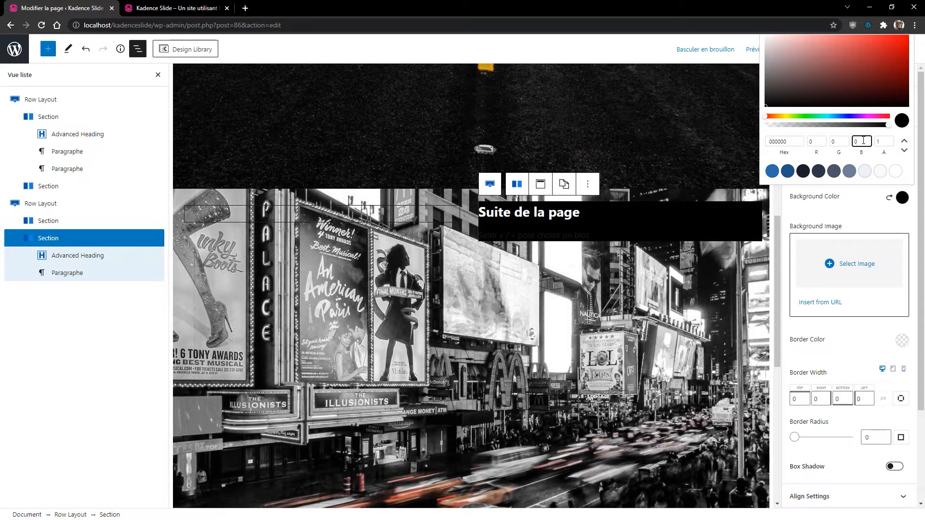
pyautogui.write('.72')
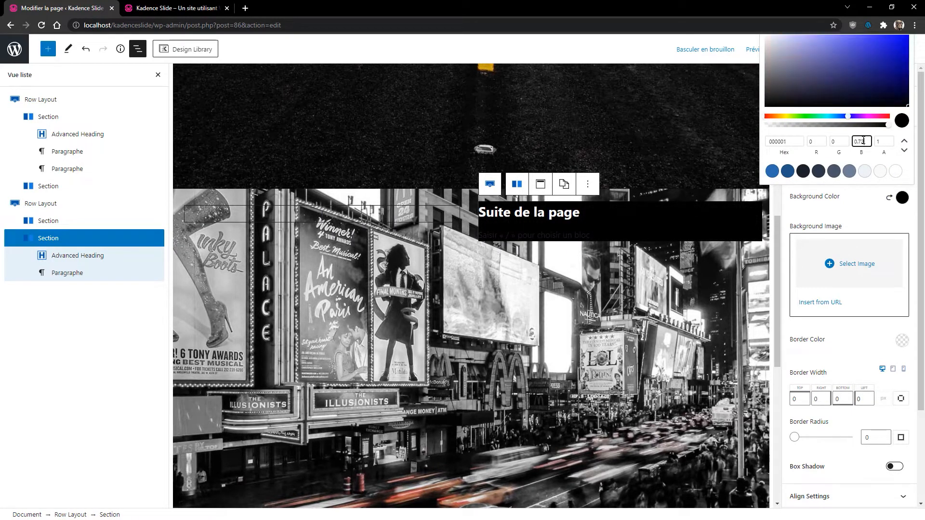
pyautogui.click(861, 125)
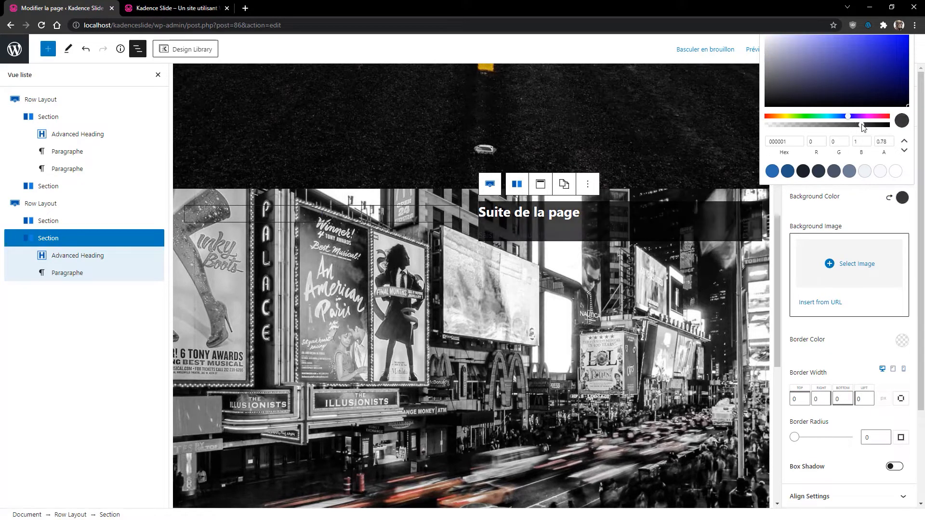
pyautogui.doubleClick(863, 142)
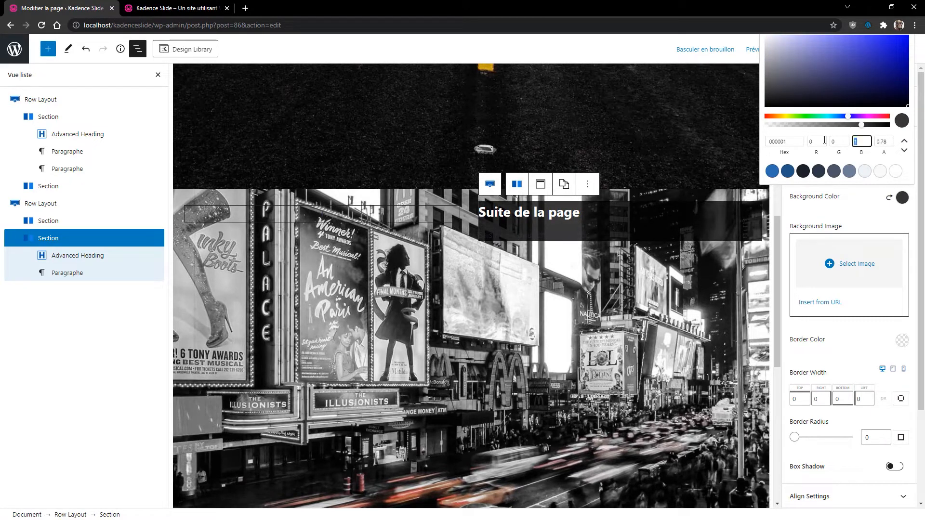
pyautogui.press('Tab')
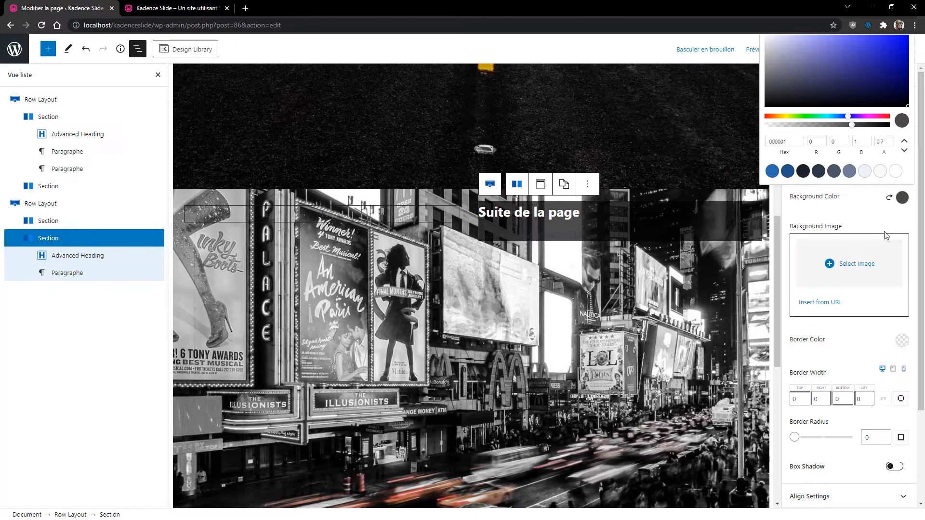
pyautogui.click(861, 234)
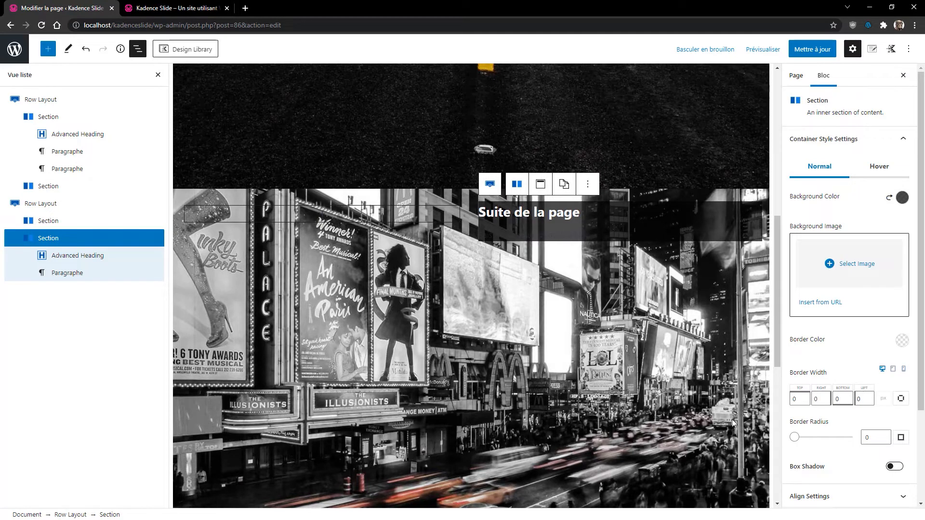
# - Set the border radius of the "Suite de la page" section to 12
pyautogui.scroll(-3, 859, 338)
pyautogui.doubleClick(877, 322)
pyautogui.write('12')
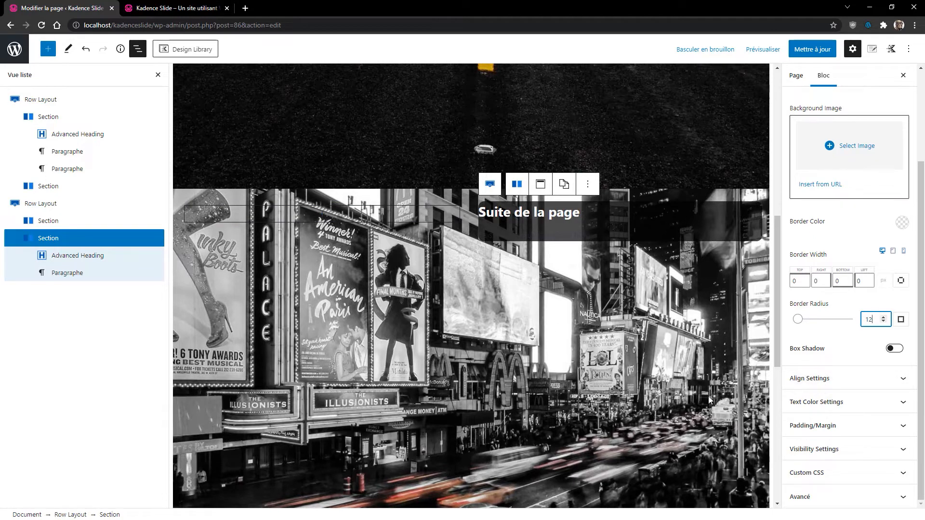
# - Set the section's padding to 20 px on all four sides
pyautogui.click(818, 426)
pyautogui.click(806, 441)
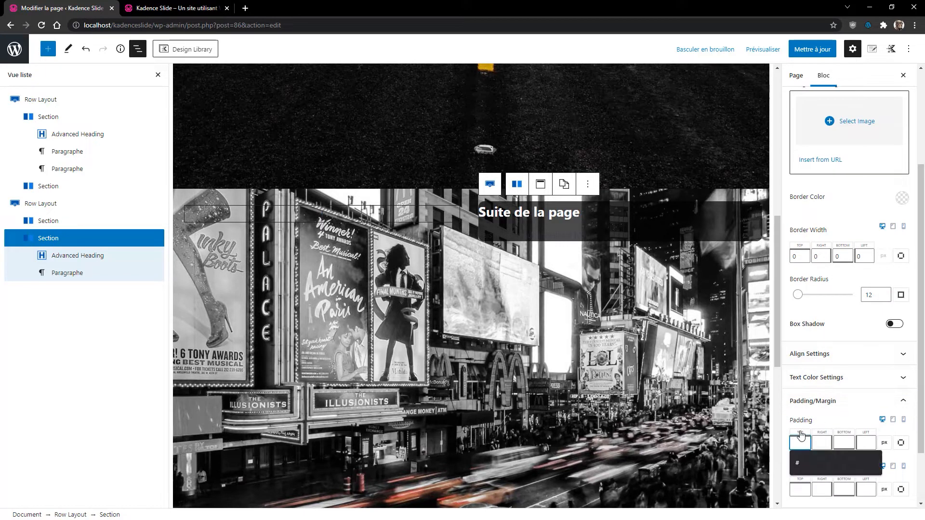
pyautogui.write('20')
pyautogui.press('Tab')
pyautogui.press('Tab')
pyautogui.press('Tab')
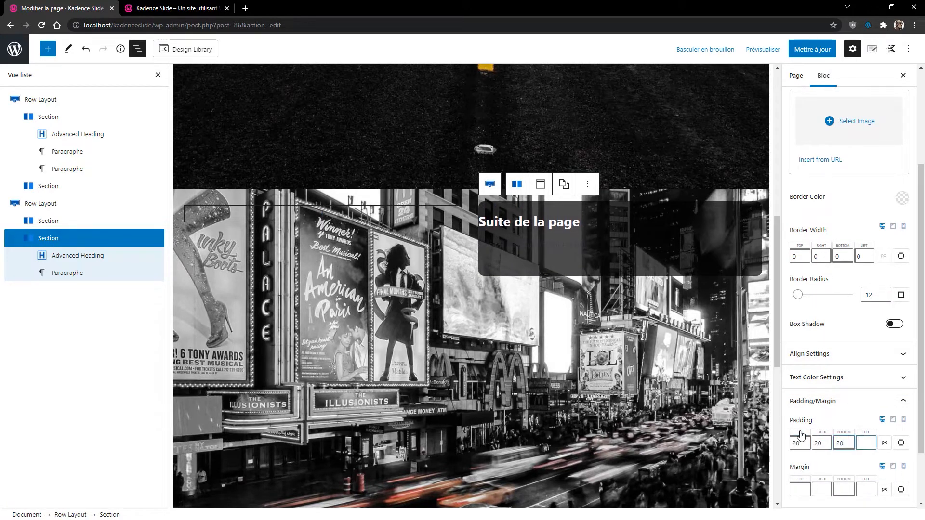
pyautogui.press('Tab')
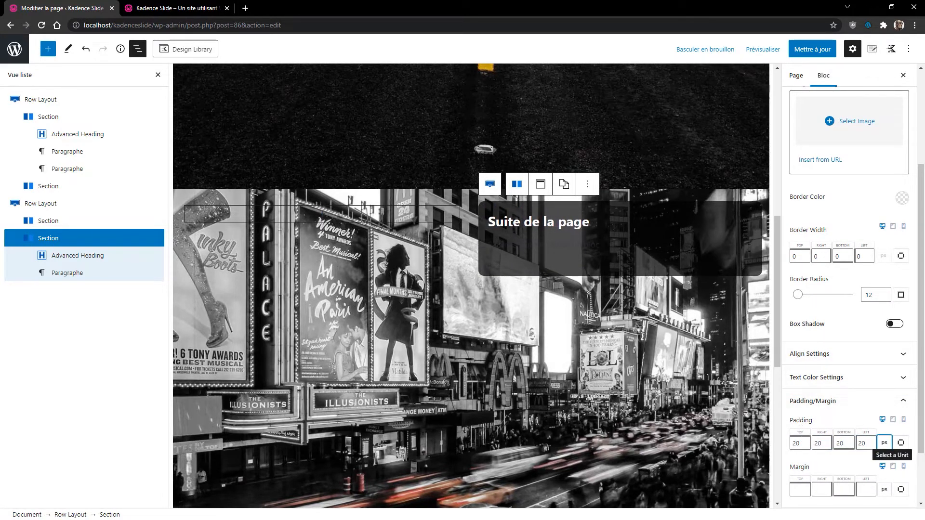
# - Add a paragraph directly below the "Suite de la page" heading and paste the copied "Dum apud Persas" text into it
pyautogui.click(750, 260)
pyautogui.click(620, 235)
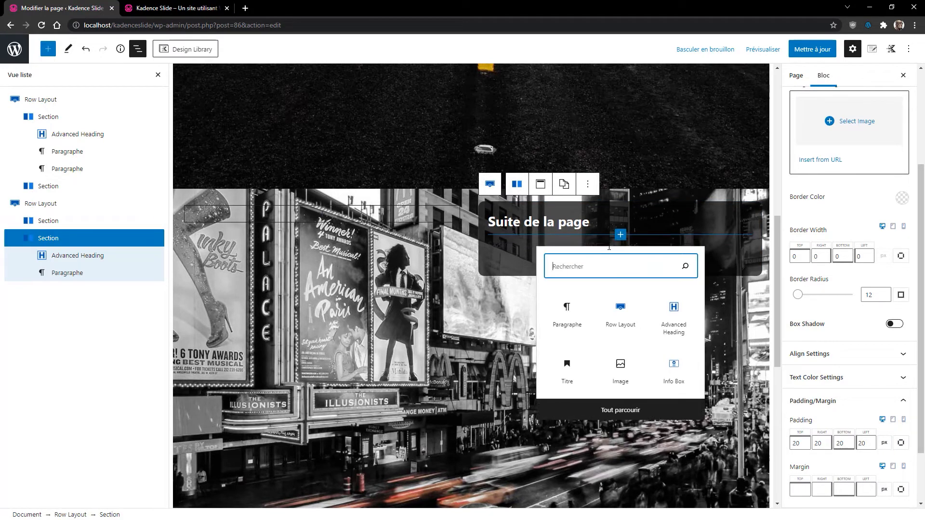
pyautogui.click(564, 311)
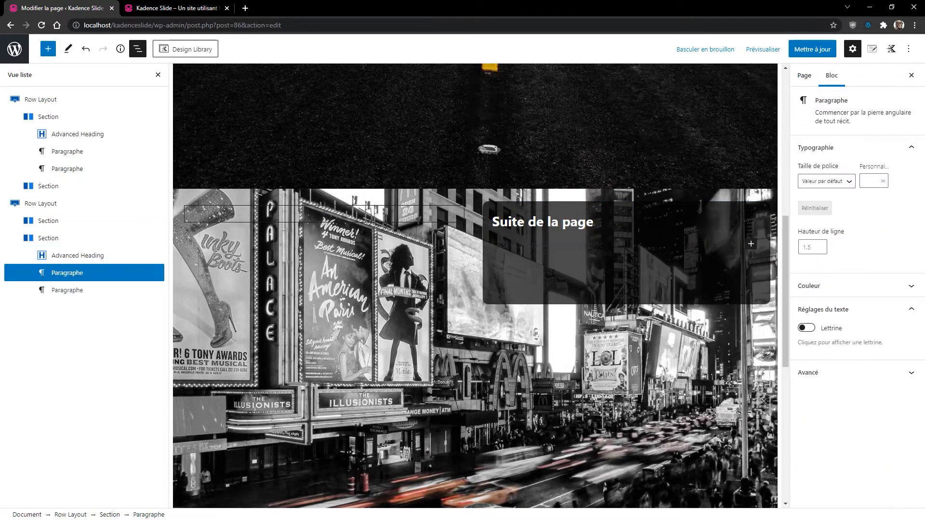
pyautogui.hotkey('ctrl', 'v')
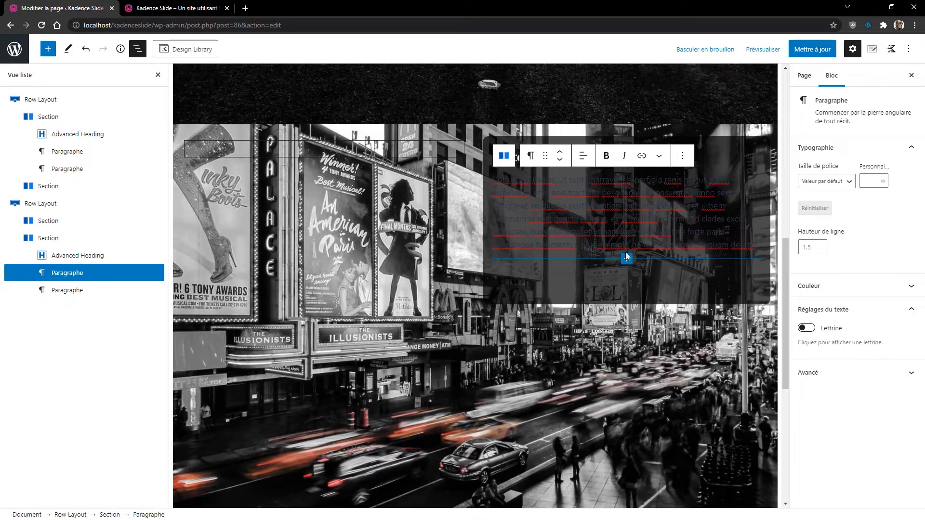
# - Set the "Dum apud Persas" paragraph below "Suite de la page" to white text with a custom font size of 18
pyautogui.moveTo(759, 244); pyautogui.dragTo(499, 186)
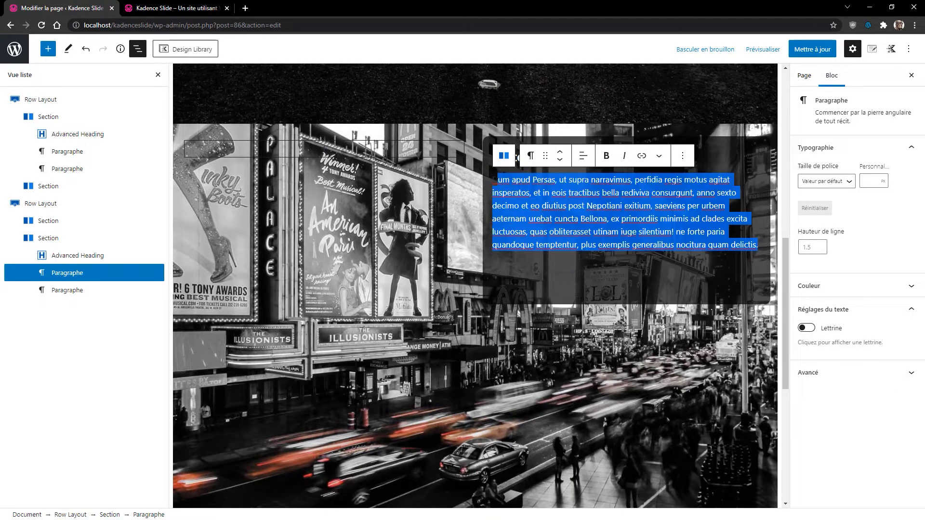
pyautogui.click(850, 292)
pyautogui.click(857, 291)
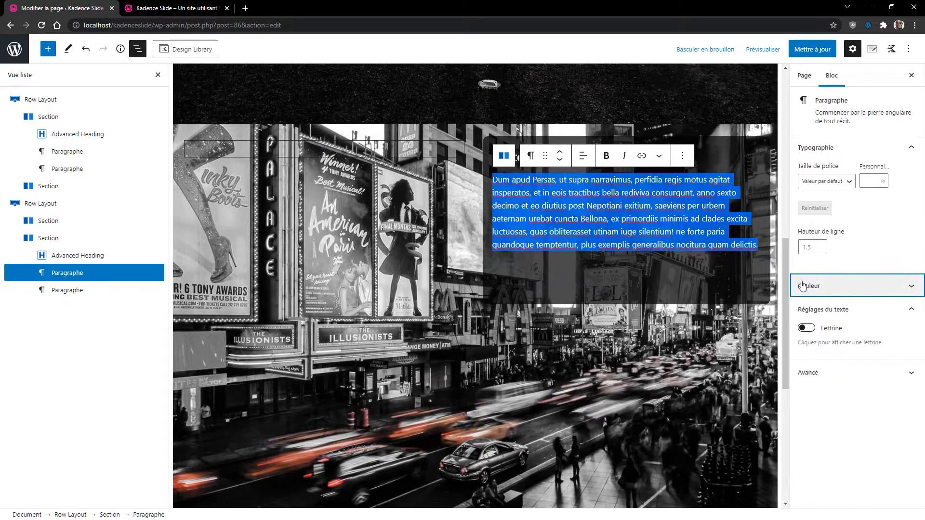
pyautogui.click(741, 194)
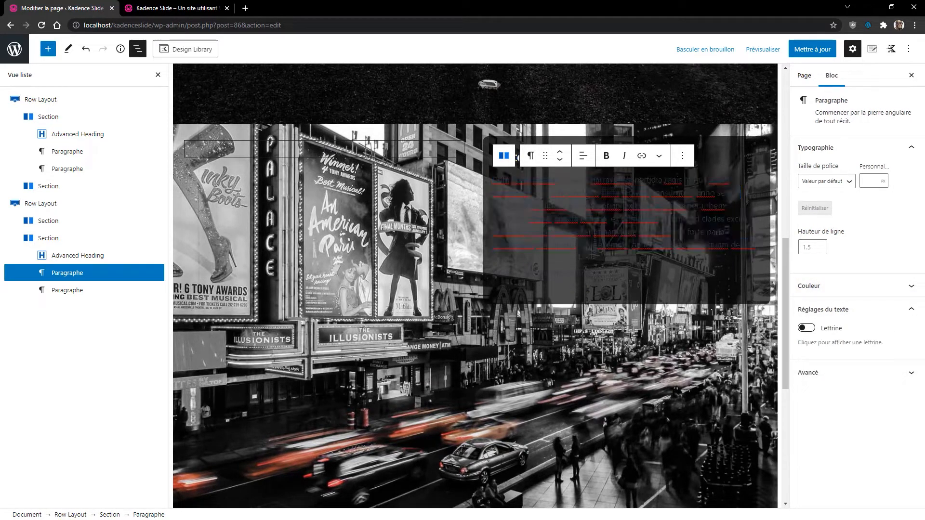
pyautogui.moveTo(494, 183); pyautogui.dragTo(746, 245)
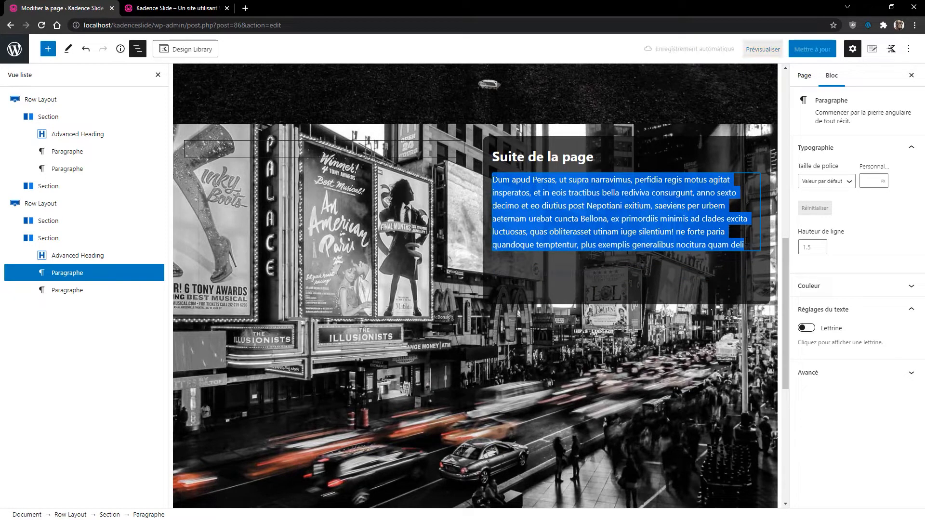
pyautogui.click(848, 287)
pyautogui.click(834, 341)
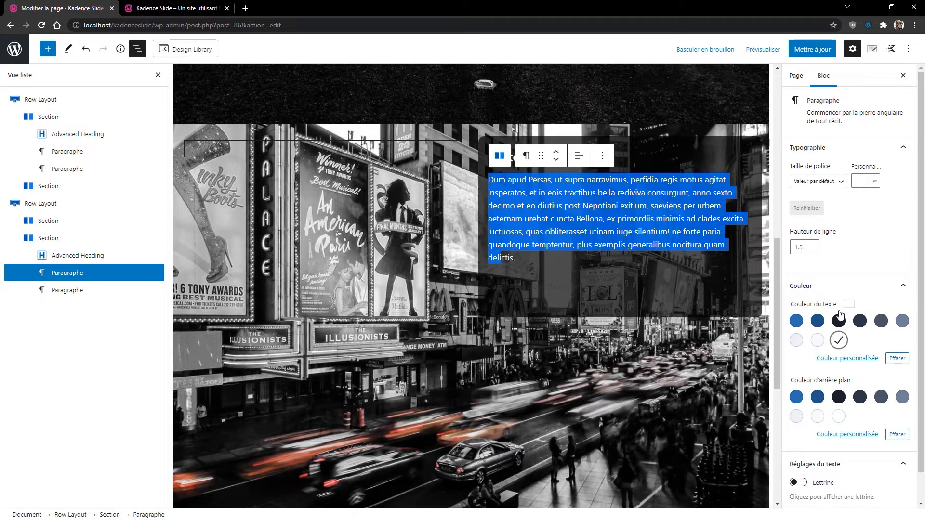
pyautogui.click(858, 183)
pyautogui.write('18')
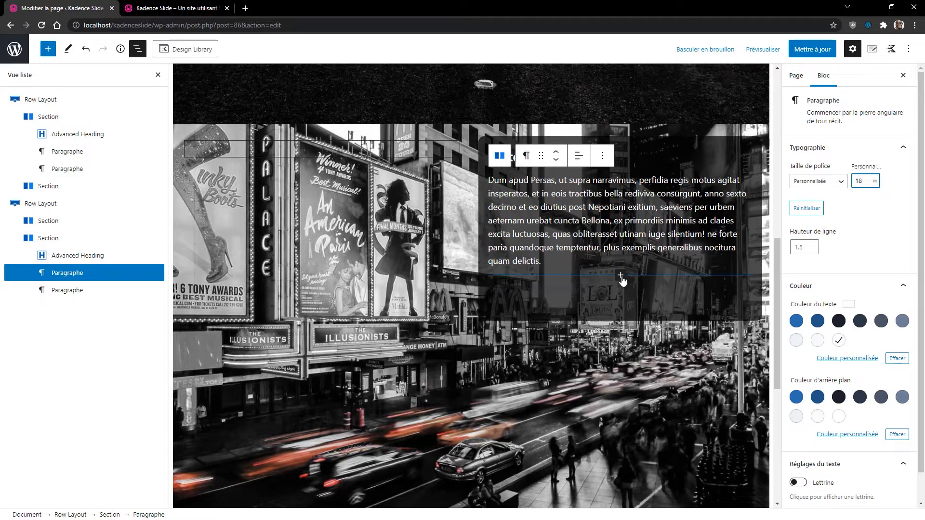
# - Insert an Advanced Gallery block below the "Dum apud Persas" paragraph in the "Suite de la page" section
pyautogui.click(621, 277)
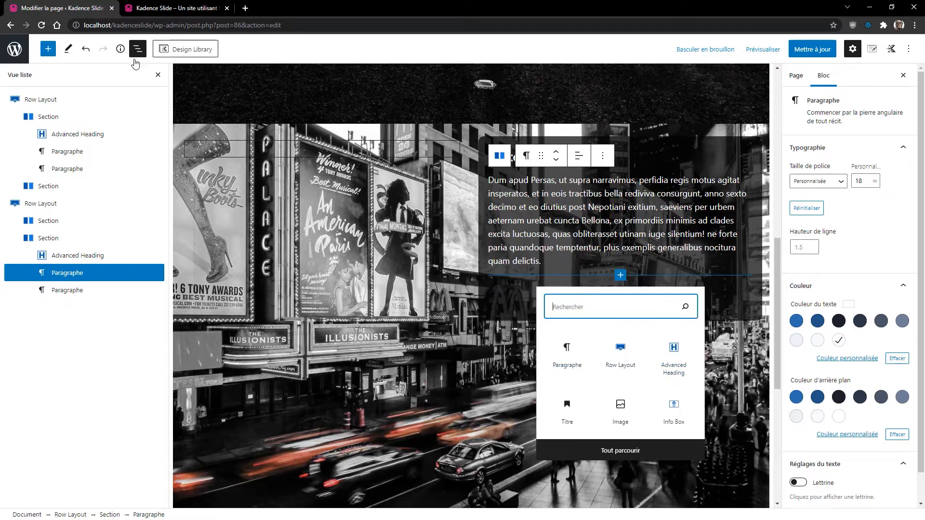
pyautogui.click(600, 451)
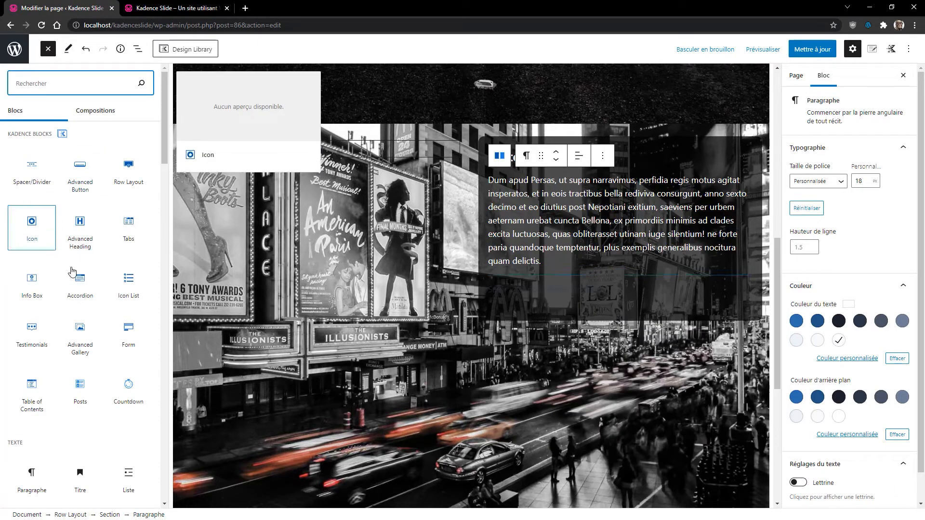
pyautogui.click(80, 332)
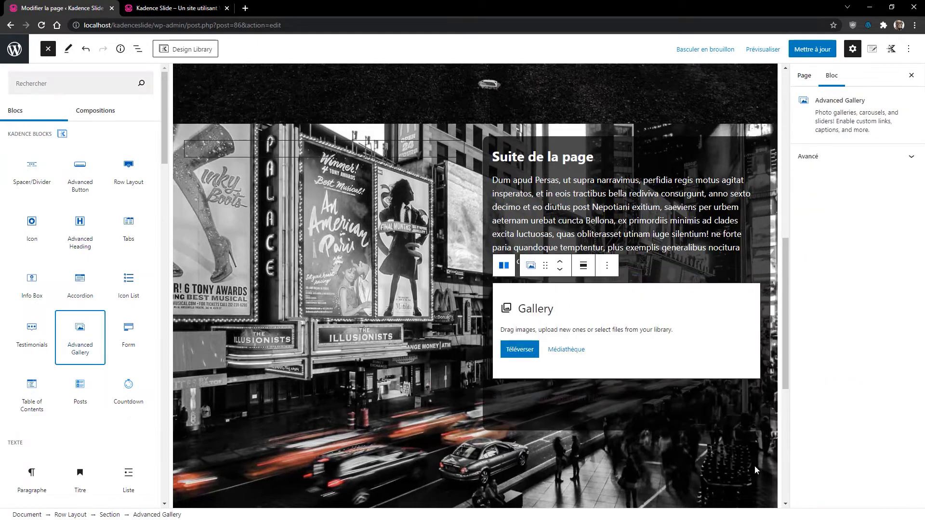
# - Fill the gallery with the yellow taxi street photo and the blue evening skyline photo from the media library
pyautogui.click(564, 349)
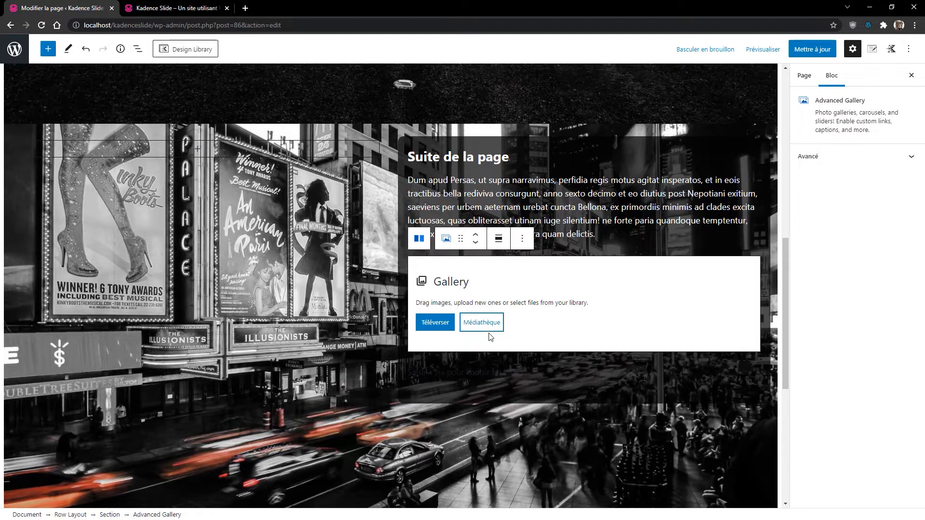
pyautogui.click(483, 322)
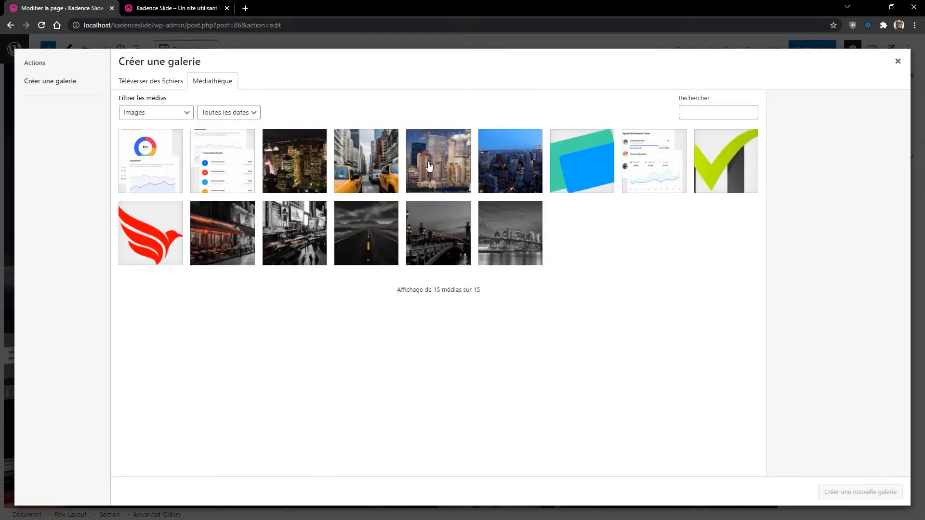
pyautogui.click(362, 163)
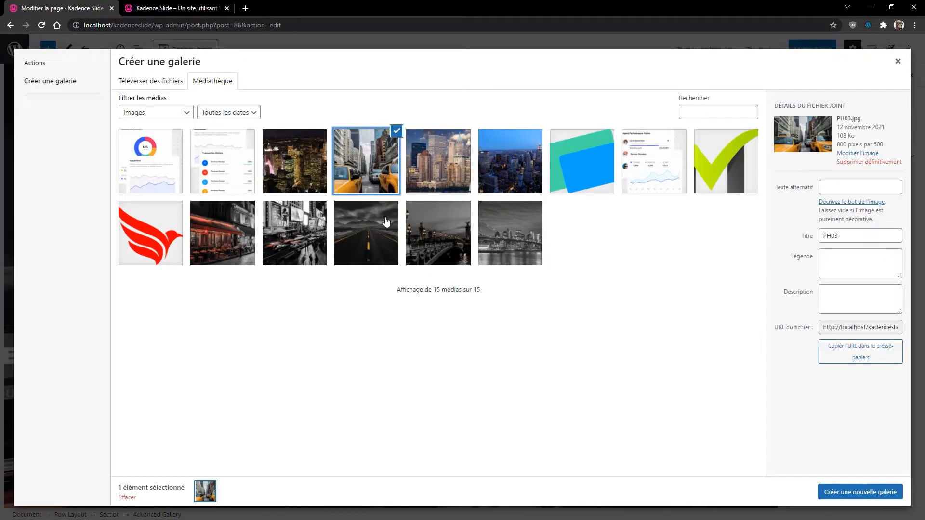
pyautogui.click(493, 177)
pyautogui.click(860, 492)
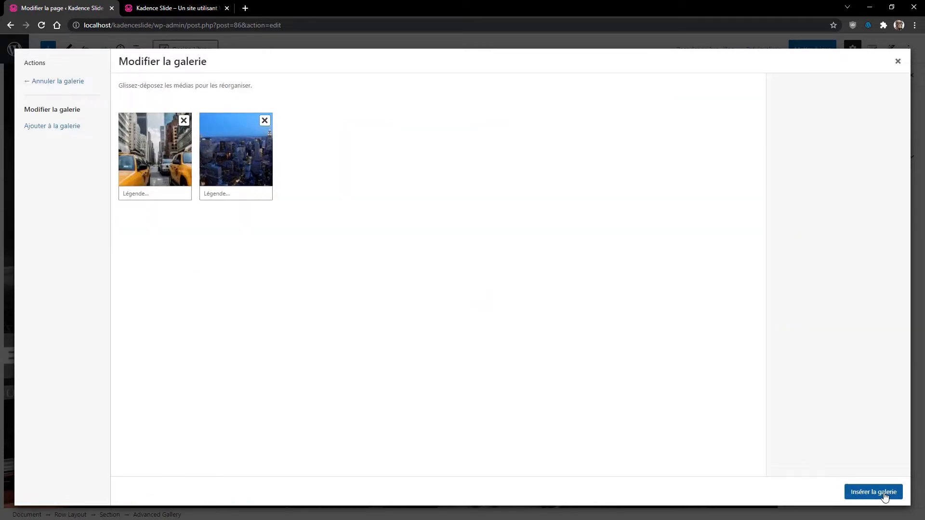
pyautogui.click(885, 497)
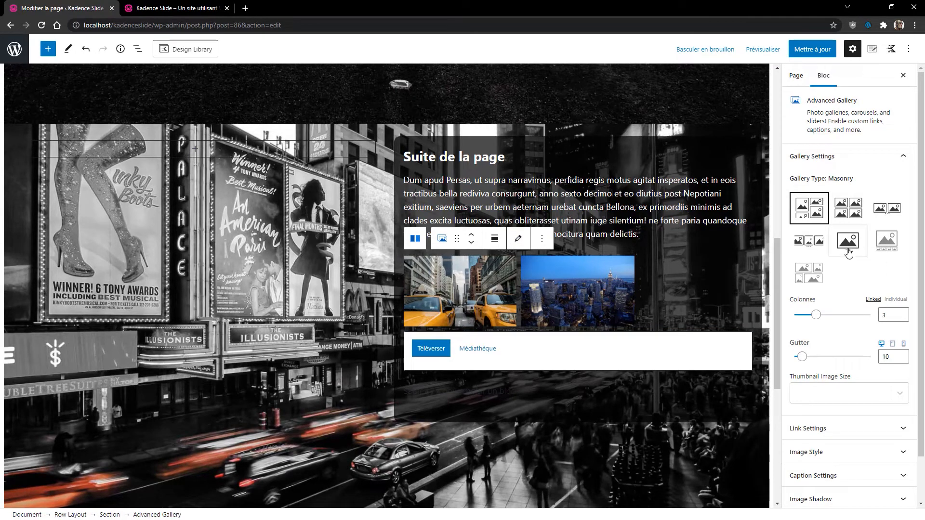
# - Change the gallery type to Carousel with 2 columns and a gutter of 68
pyautogui.click(889, 214)
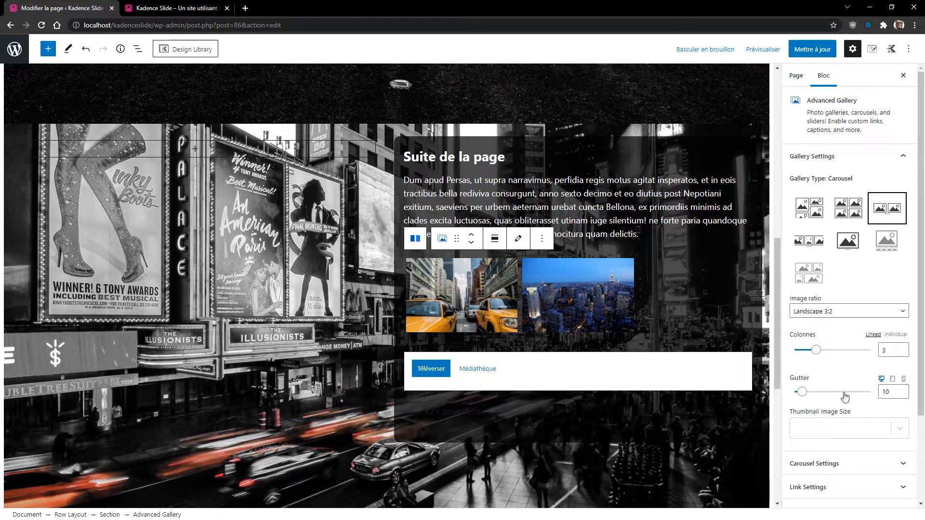
pyautogui.moveTo(816, 350); pyautogui.dragTo(808, 356)
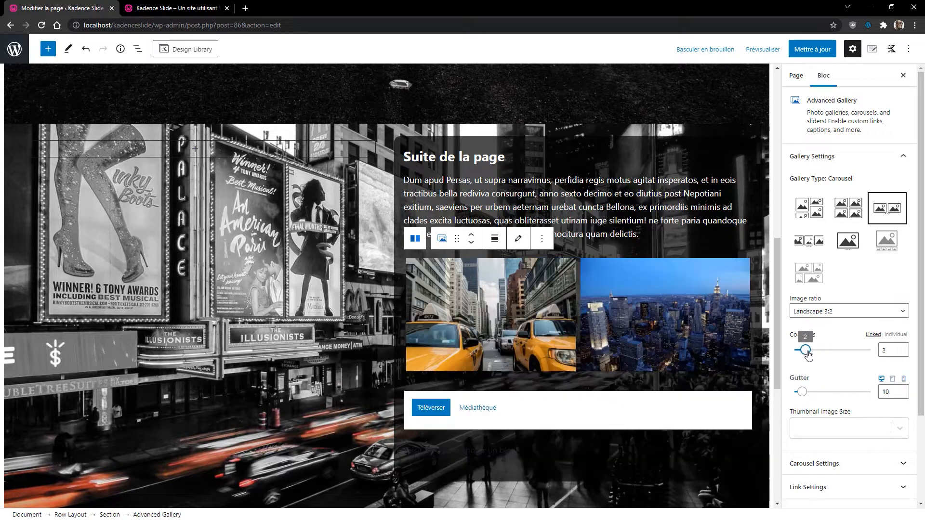
pyautogui.moveTo(802, 392); pyautogui.dragTo(848, 401)
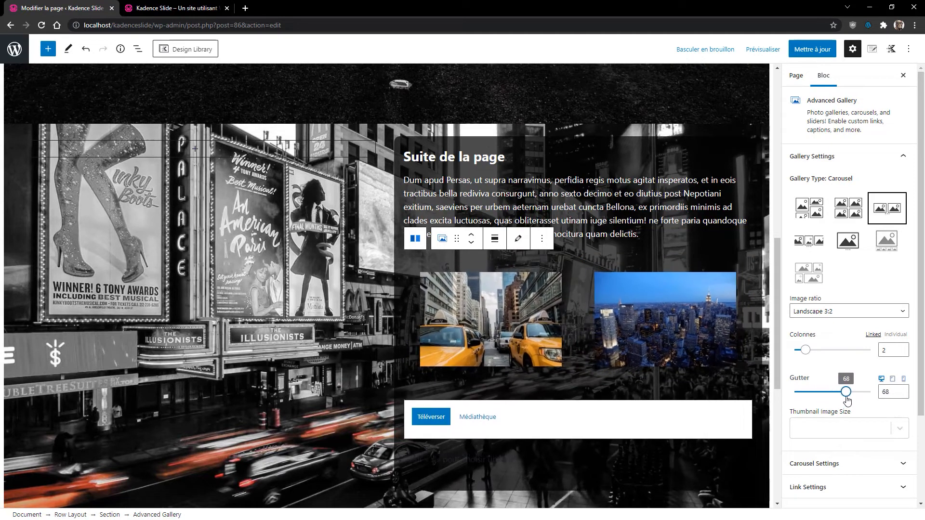
# - Link the gallery images to Media File and update the page
pyautogui.scroll(-1, 844, 331)
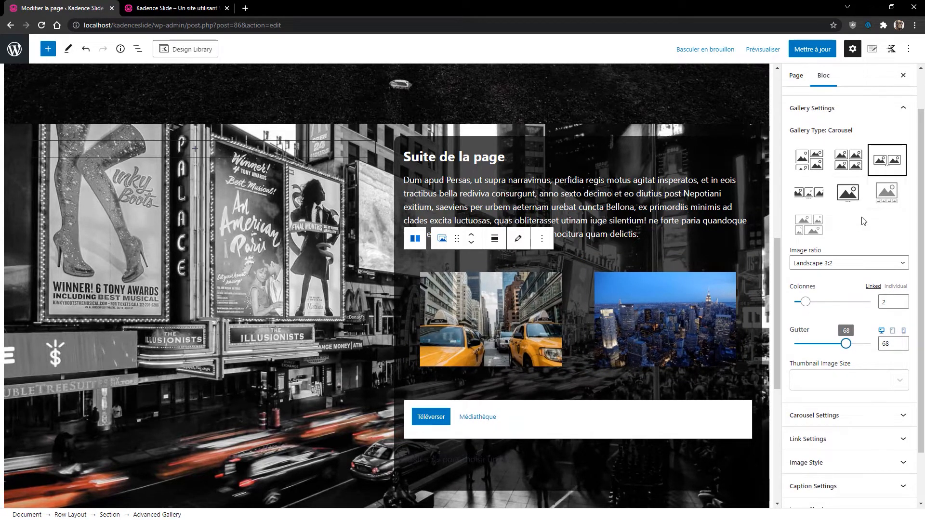
pyautogui.scroll(-1, 863, 221)
pyautogui.click(834, 357)
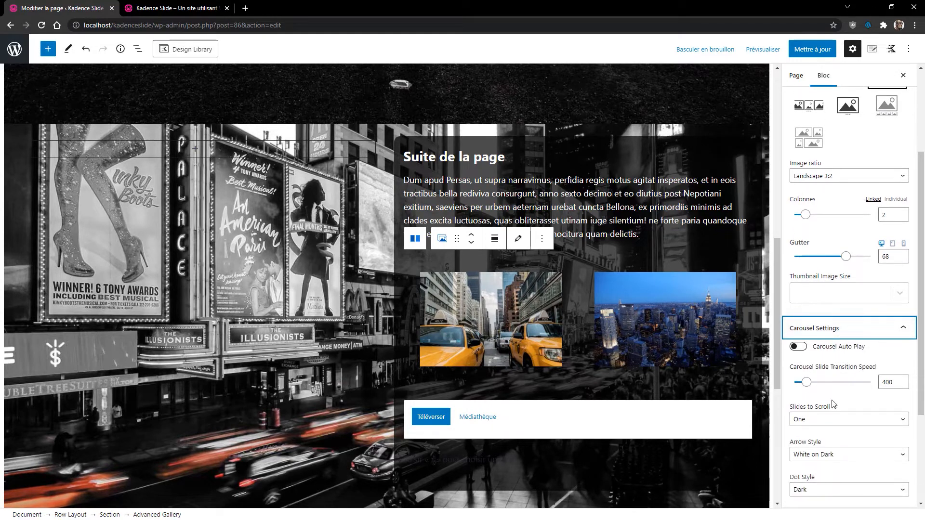
pyautogui.click(841, 336)
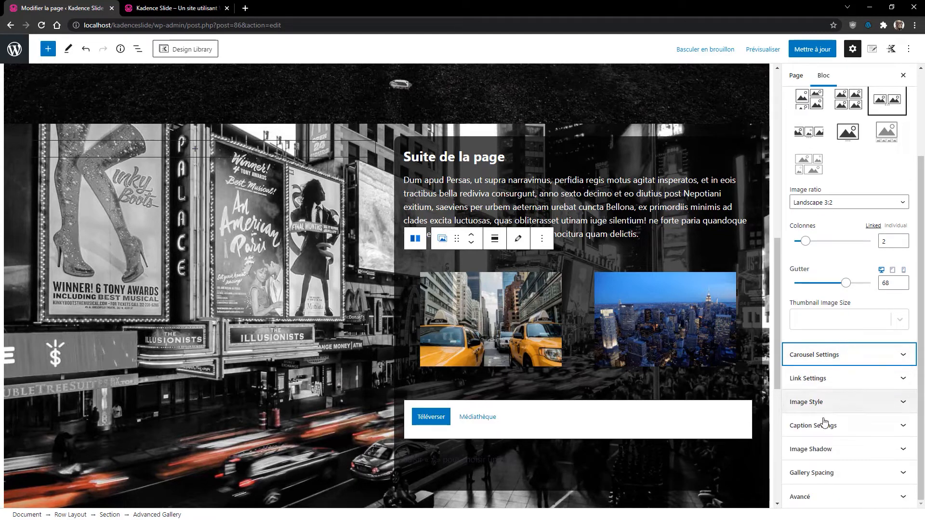
pyautogui.click(821, 382)
pyautogui.scroll(-2, 823, 388)
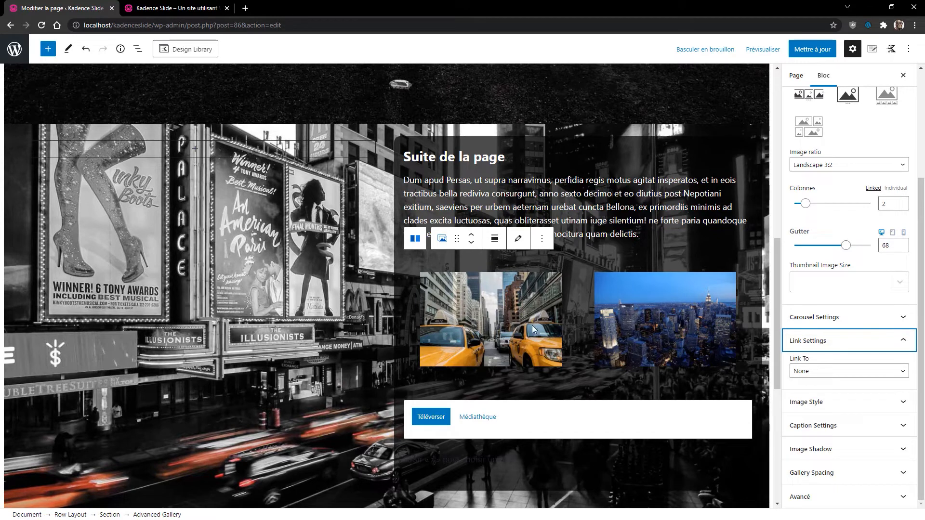
pyautogui.click(868, 375)
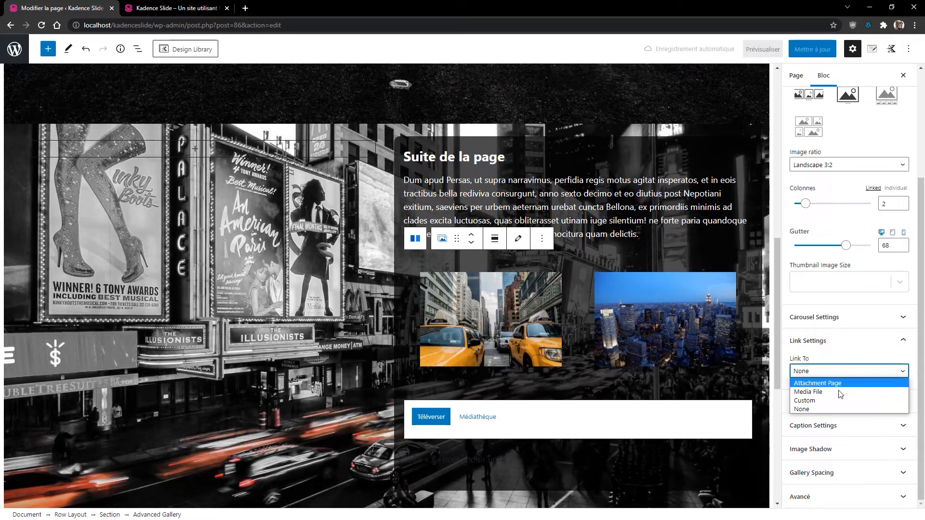
pyautogui.click(814, 392)
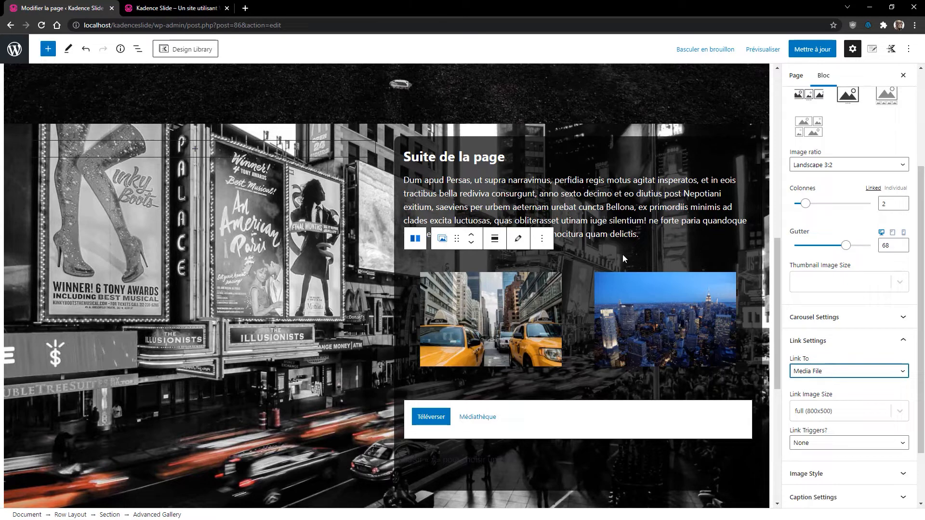
pyautogui.click(814, 50)
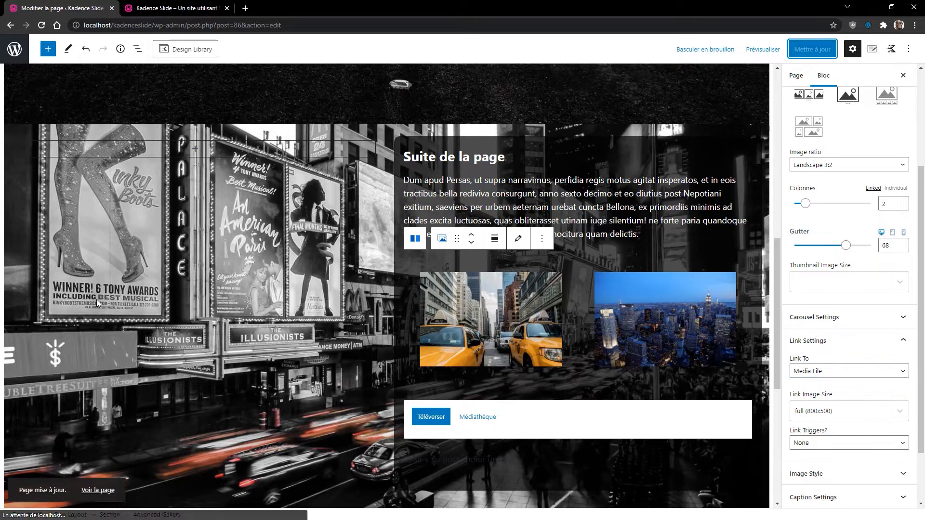
# - Give the second Row Layout, which holds the "Suite de la page" section, the HTML anchor P2
pyautogui.scroll(-1, 154, 244)
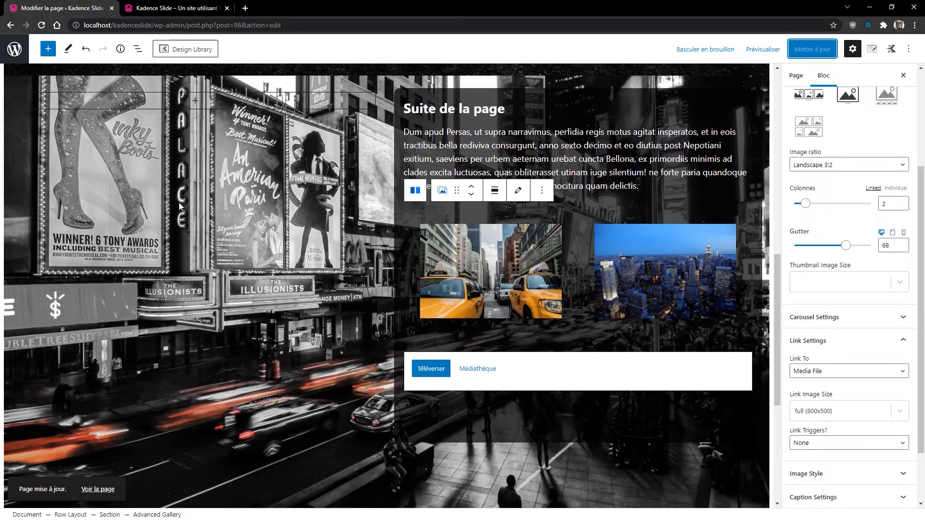
pyautogui.click(161, 408)
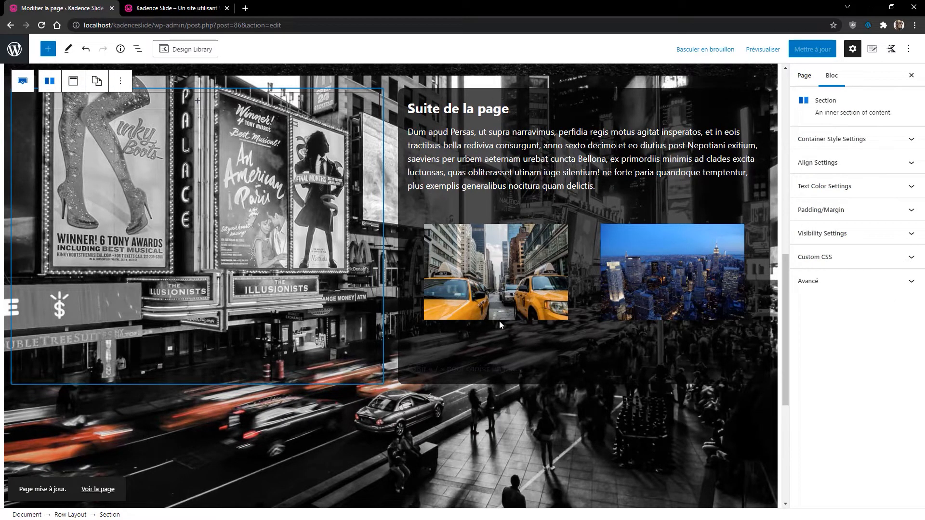
pyautogui.scroll(5, 499, 323)
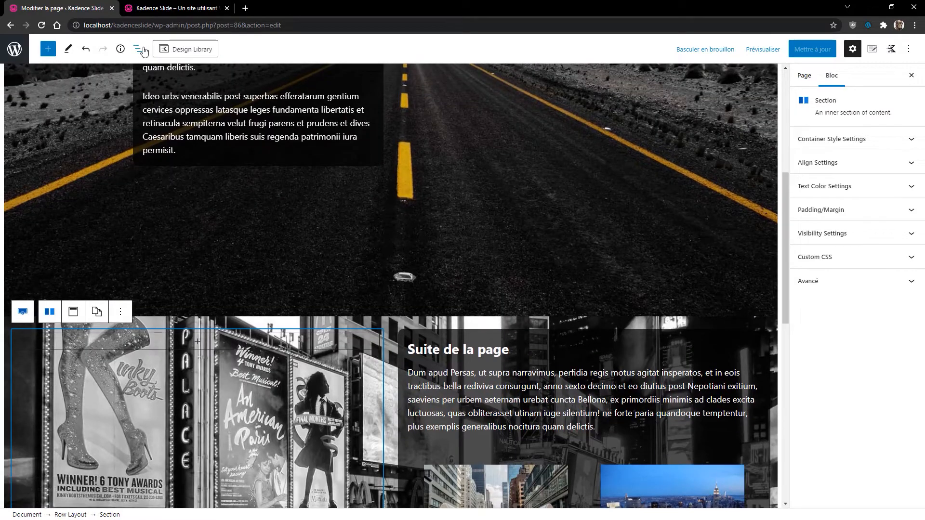
pyautogui.click(138, 48)
pyautogui.click(47, 206)
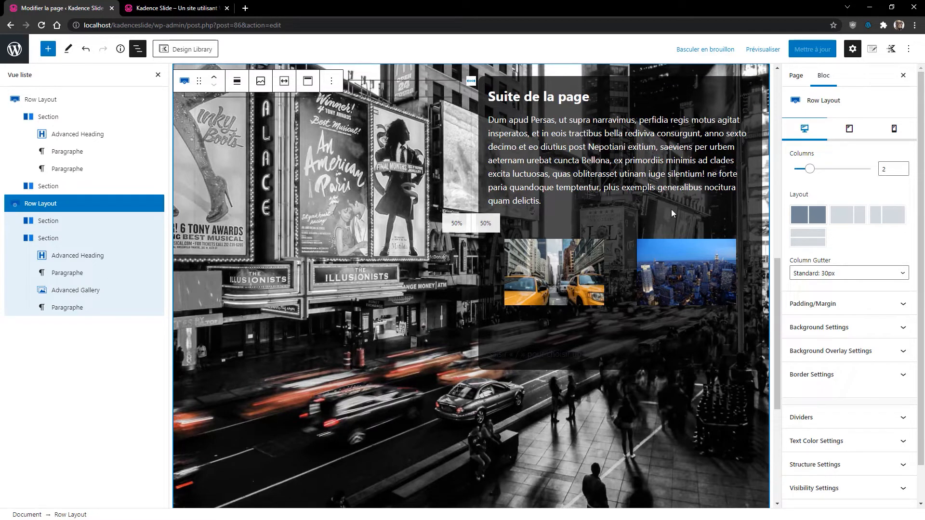
pyautogui.scroll(-1, 834, 250)
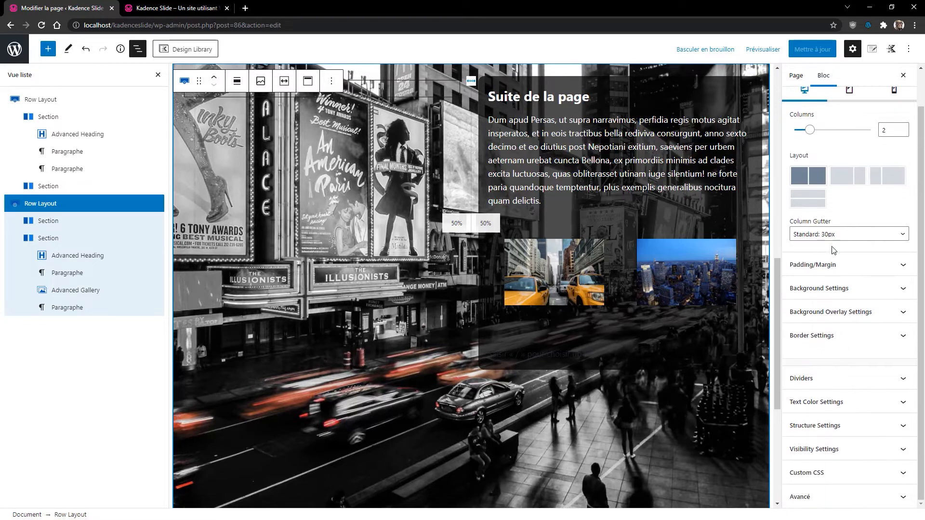
pyautogui.click(805, 498)
pyautogui.click(821, 376)
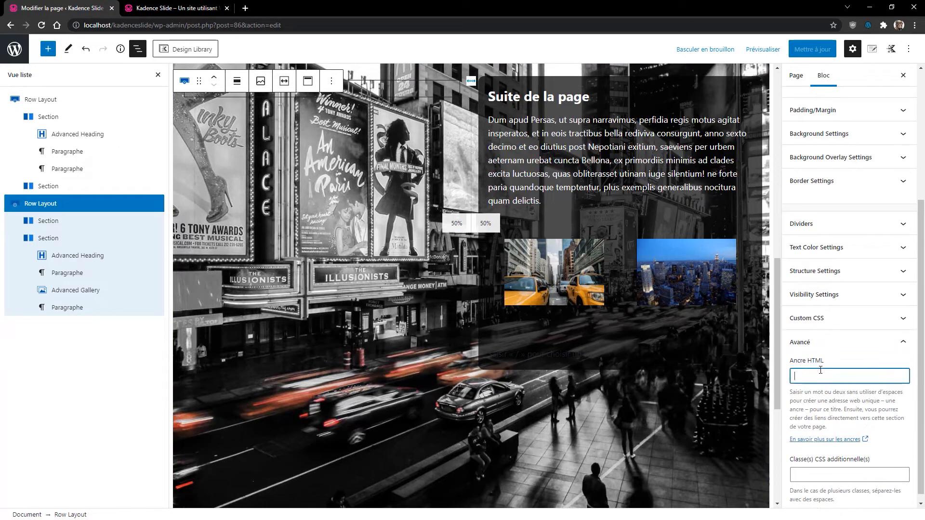
pyautogui.write('P2')
# - Update the page, switch to the browser tab showing the live site, and reload it
pyautogui.click(813, 48)
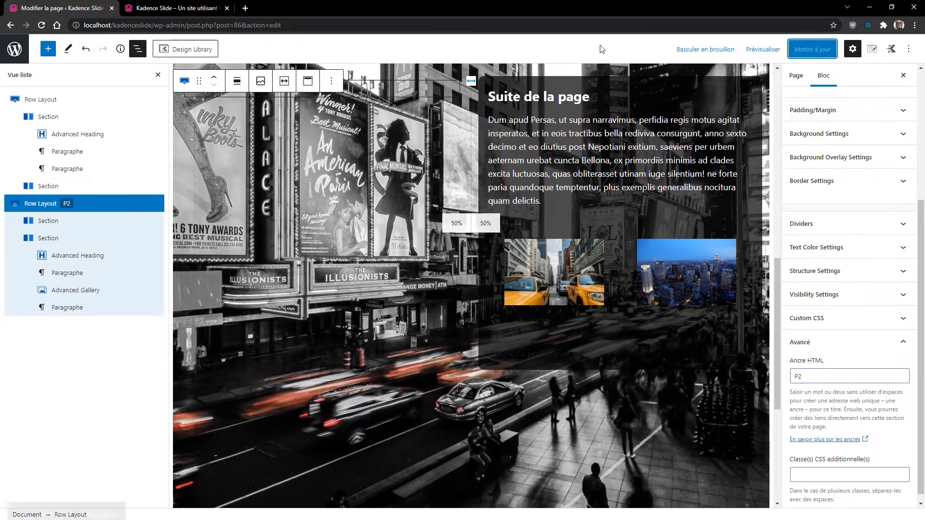
pyautogui.click(200, 9)
pyautogui.click(43, 27)
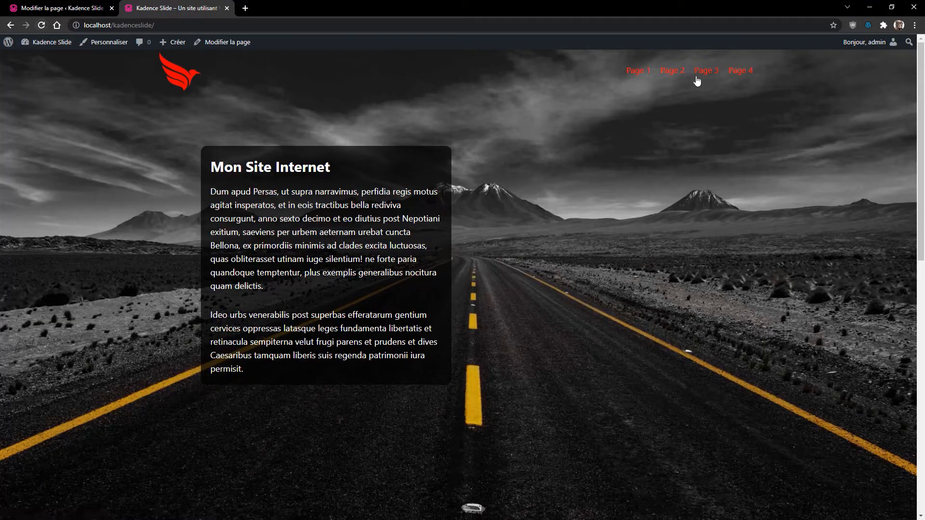
# - Test the Page 2 menu link and a gallery image on the live site, then return to the page's start
pyautogui.click(668, 73)
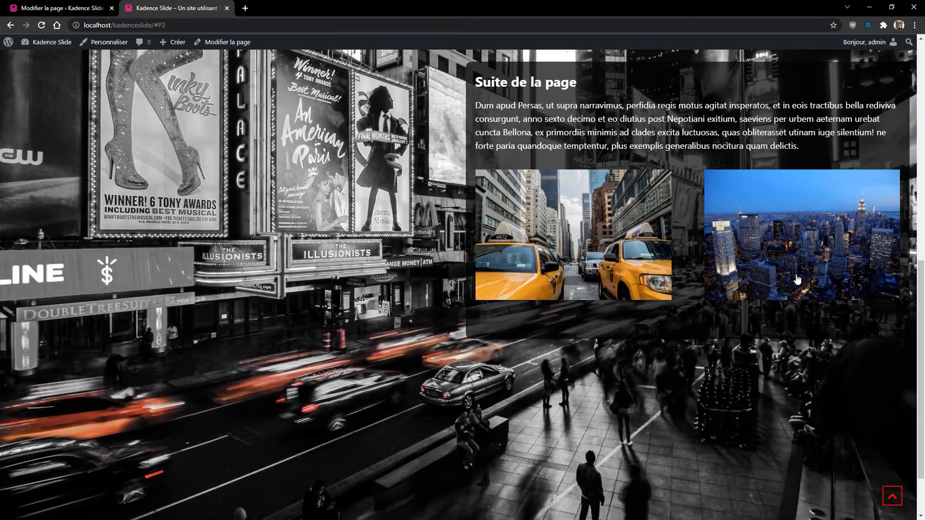
pyautogui.click(539, 242)
pyautogui.click(11, 25)
pyautogui.click(893, 497)
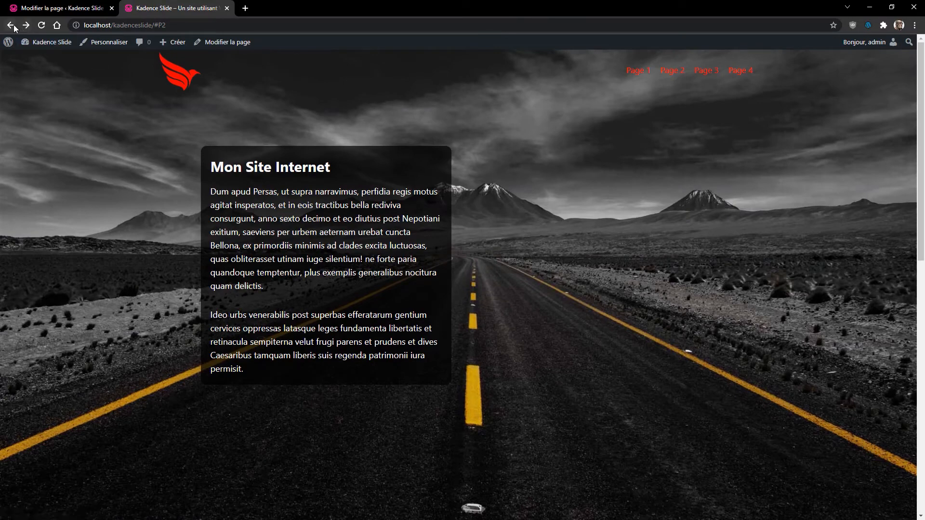
# - Back in the page editor, set the first Row Layout's background image attachment to Parallax and update the page
pyautogui.click(53, 9)
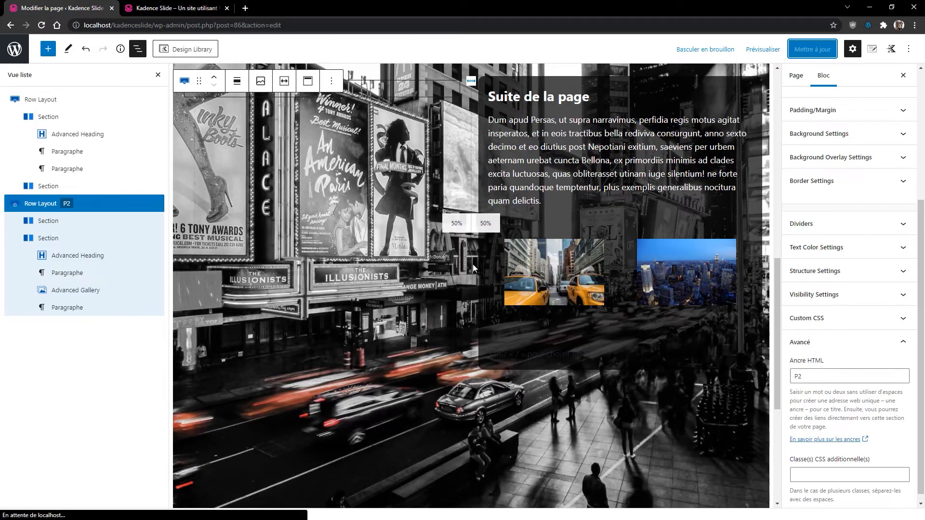
pyautogui.scroll(10, 530, 291)
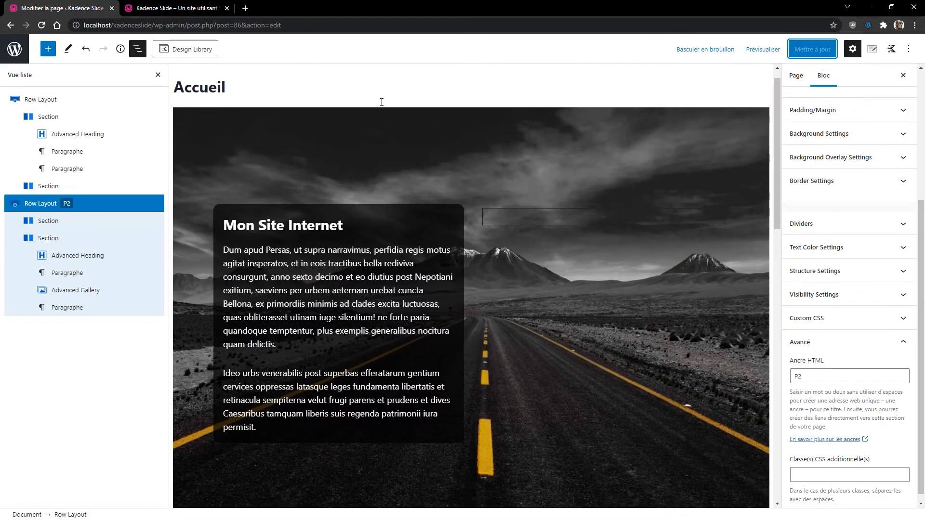
pyautogui.click(361, 126)
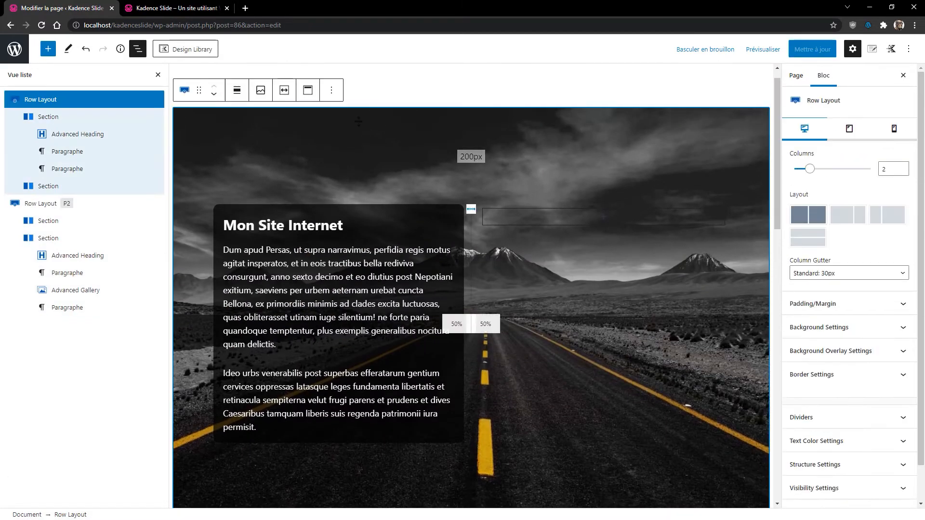
pyautogui.click(822, 327)
pyautogui.scroll(-5, 890, 303)
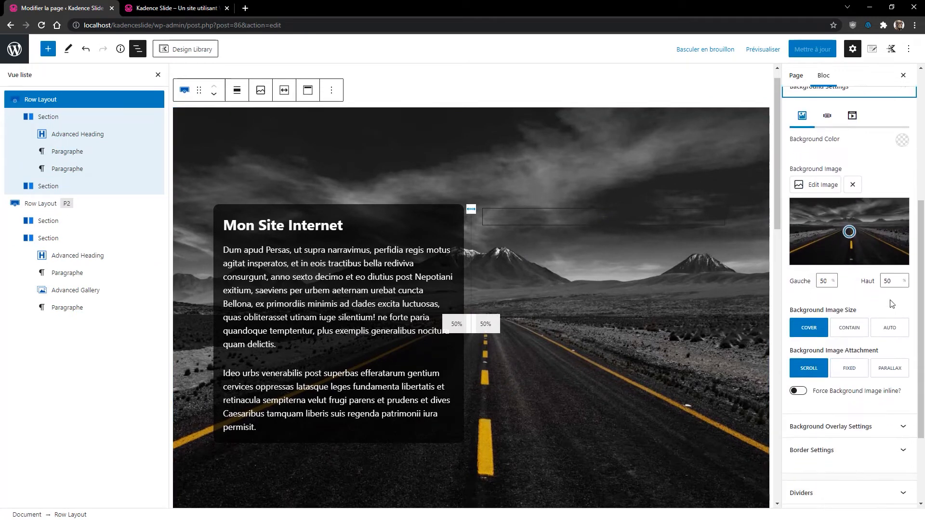
pyautogui.click(890, 368)
pyautogui.click(813, 49)
# - Set the custom content max width of the "Suite de la page" Row Layout to 1100 px
pyautogui.scroll(-5, 646, 383)
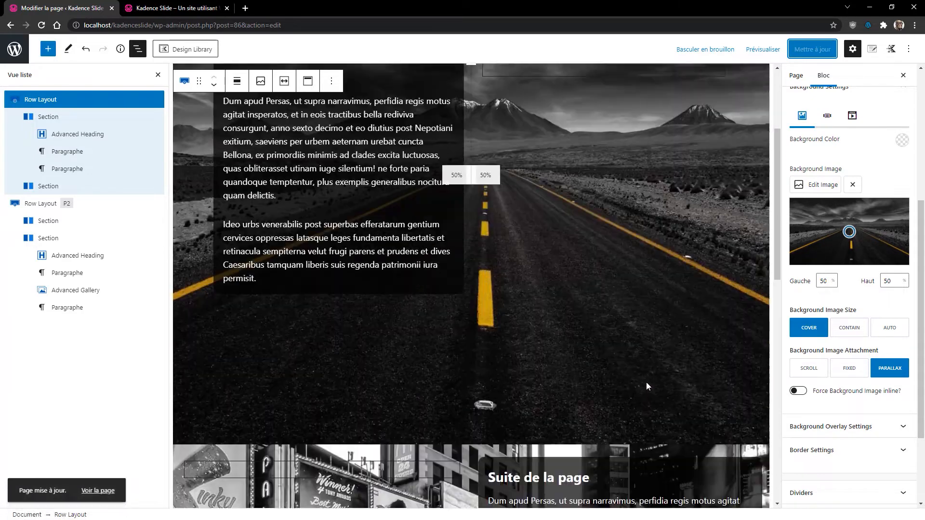
pyautogui.click(351, 361)
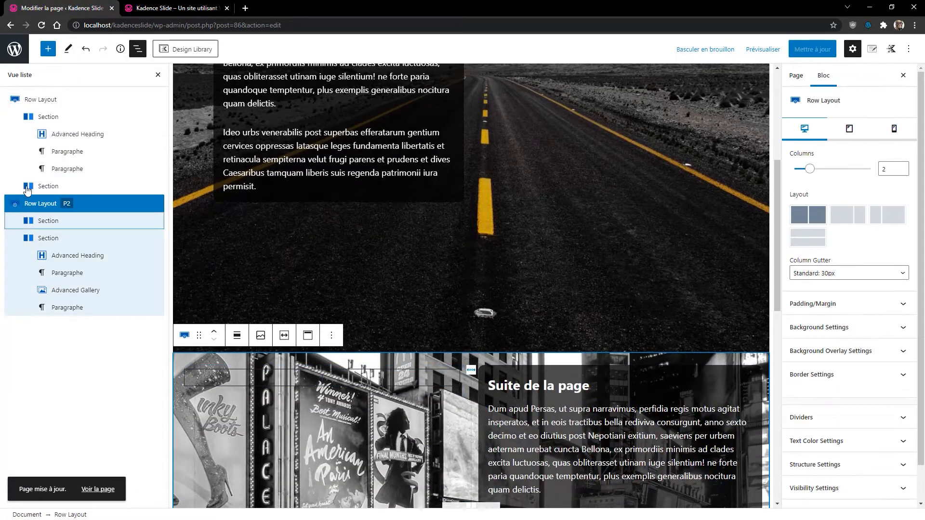
pyautogui.scroll(-2, 810, 374)
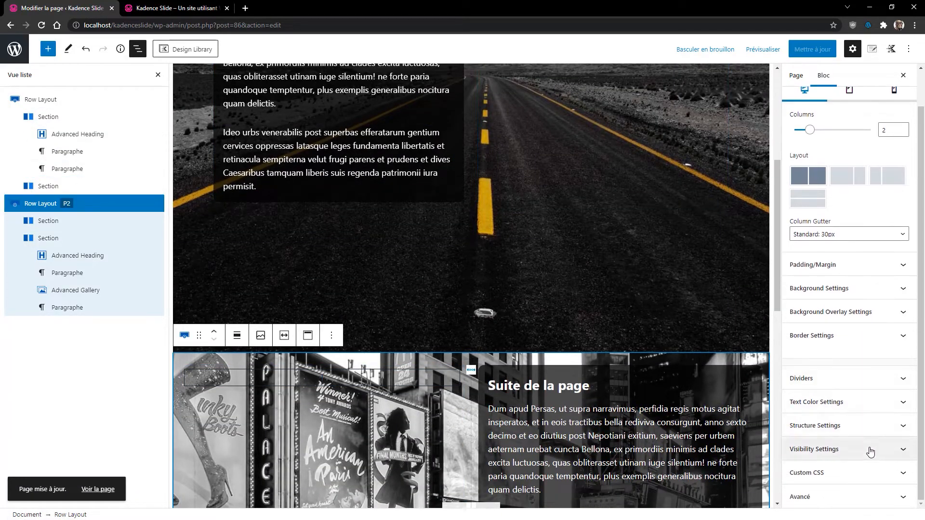
pyautogui.click(853, 427)
pyautogui.click(873, 366)
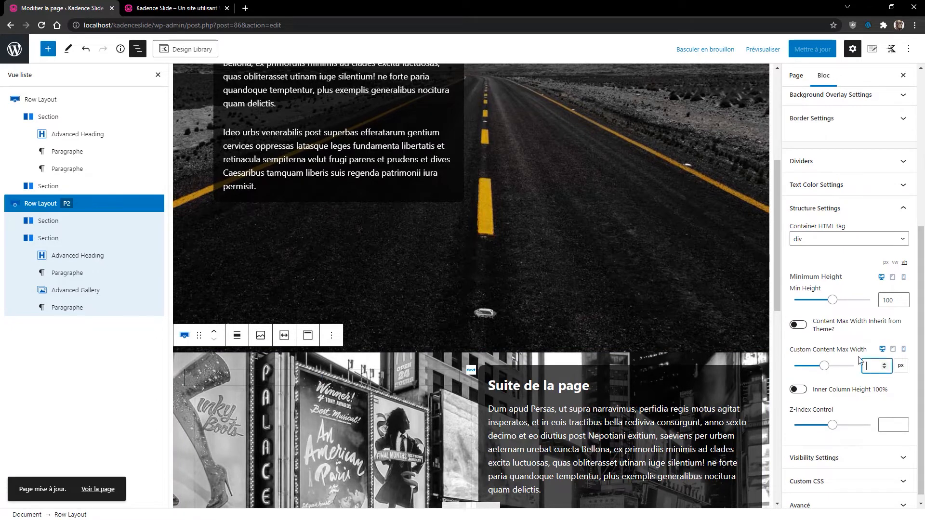
pyautogui.write('1100')
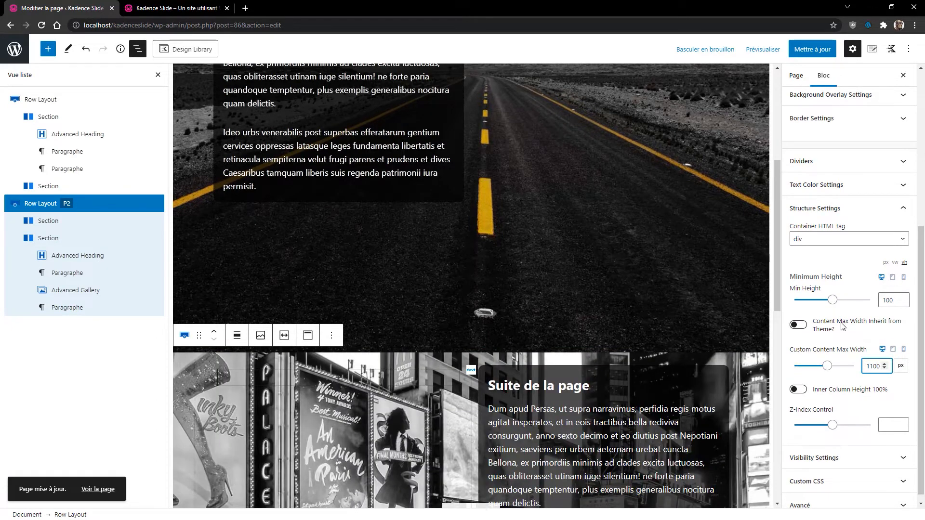
# - Align the content of the "Suite de la page" row vertically to the middle and update the page
pyautogui.scroll(-3, 660, 309)
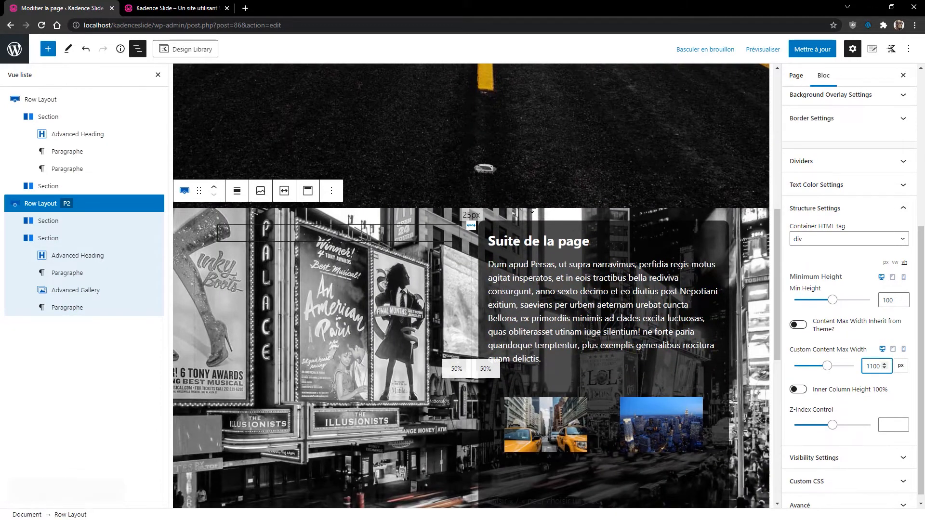
pyautogui.click(480, 213)
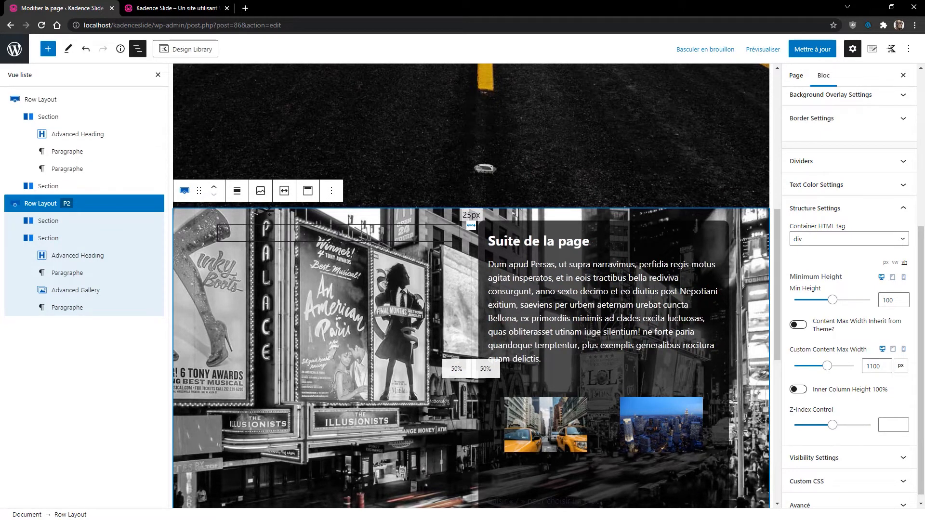
pyautogui.click(307, 193)
pyautogui.click(305, 246)
pyautogui.scroll(-5, 441, 324)
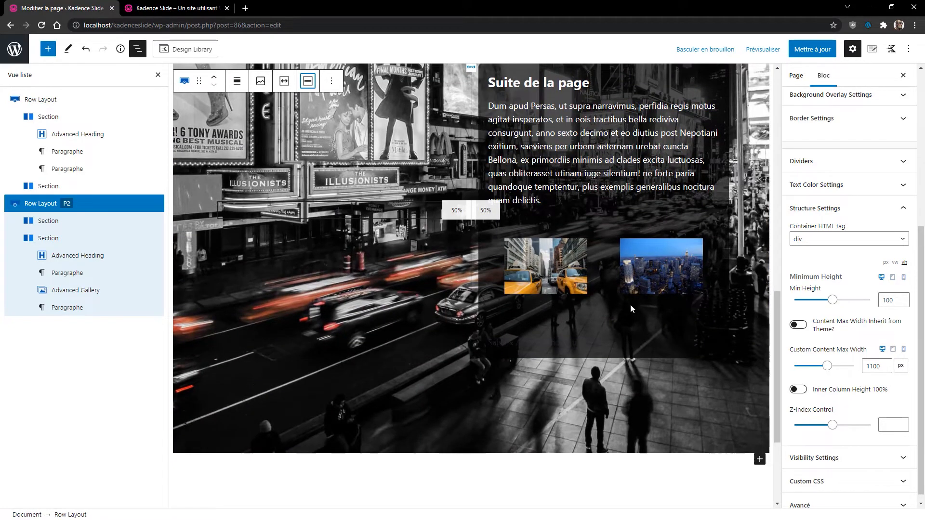
pyautogui.click(804, 48)
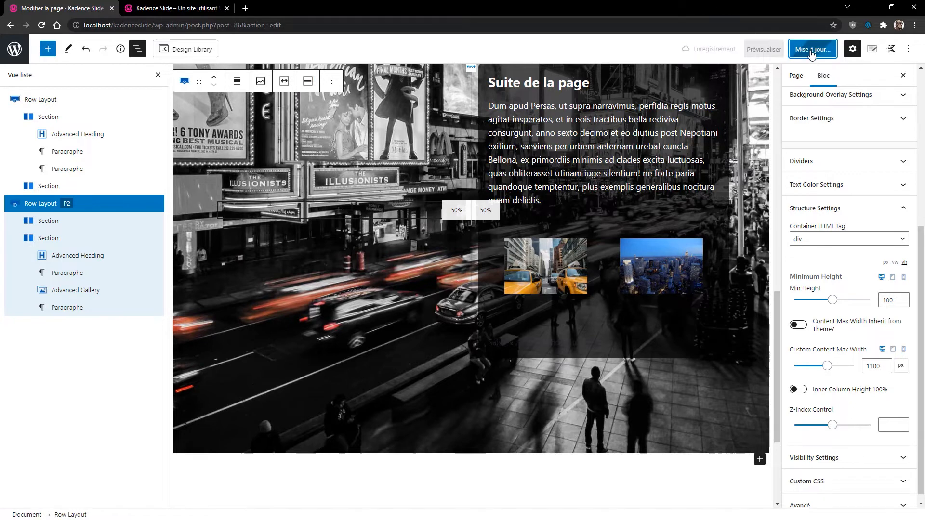
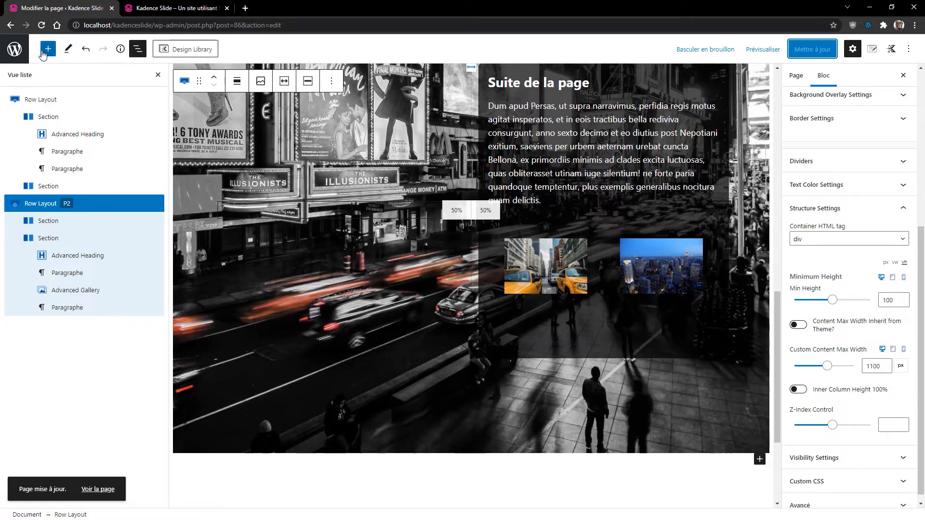
# - Reload the page editor and examine the "Suite de la page" row's content width and vertical alignment
pyautogui.click(42, 25)
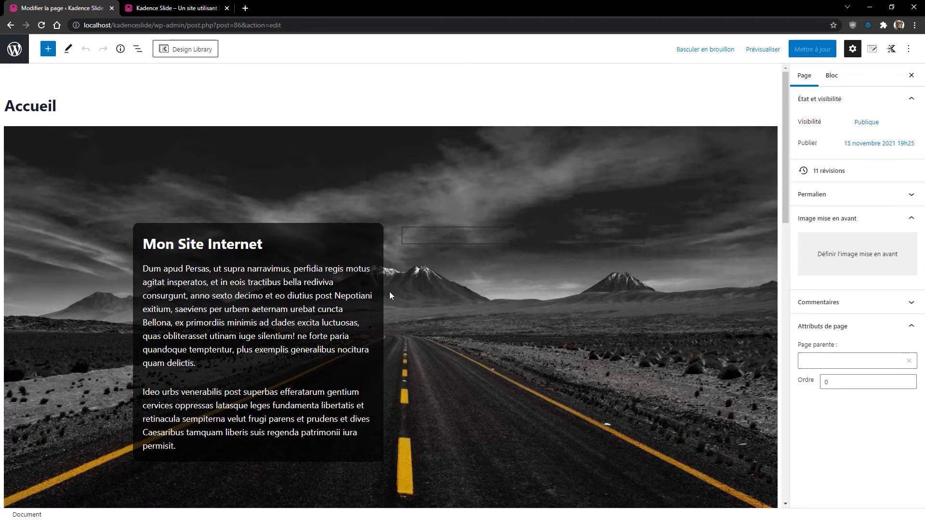
pyautogui.scroll(-10, 416, 314)
pyautogui.scroll(-6, 405, 341)
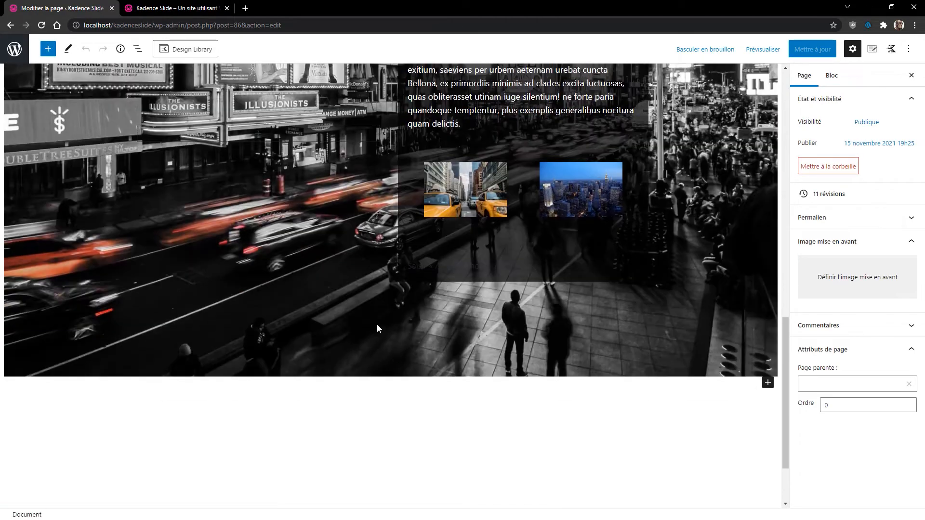
pyautogui.scroll(2, 377, 324)
pyautogui.scroll(4, 373, 348)
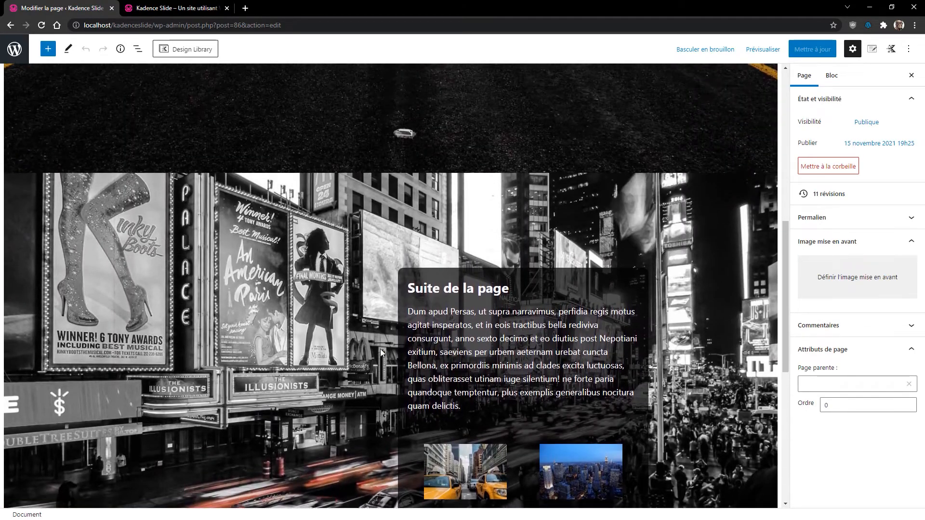
pyautogui.scroll(-2, 376, 294)
pyautogui.scroll(-1, 375, 280)
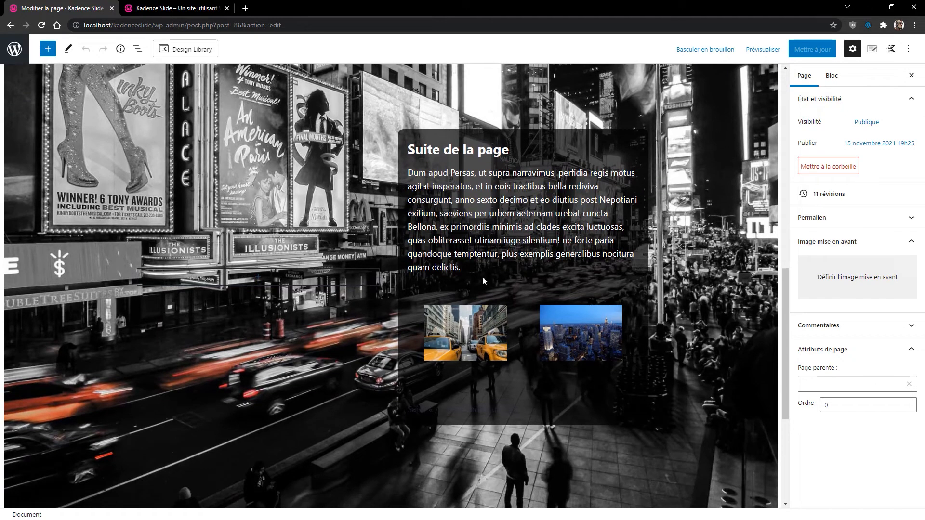
pyautogui.scroll(-3, 615, 261)
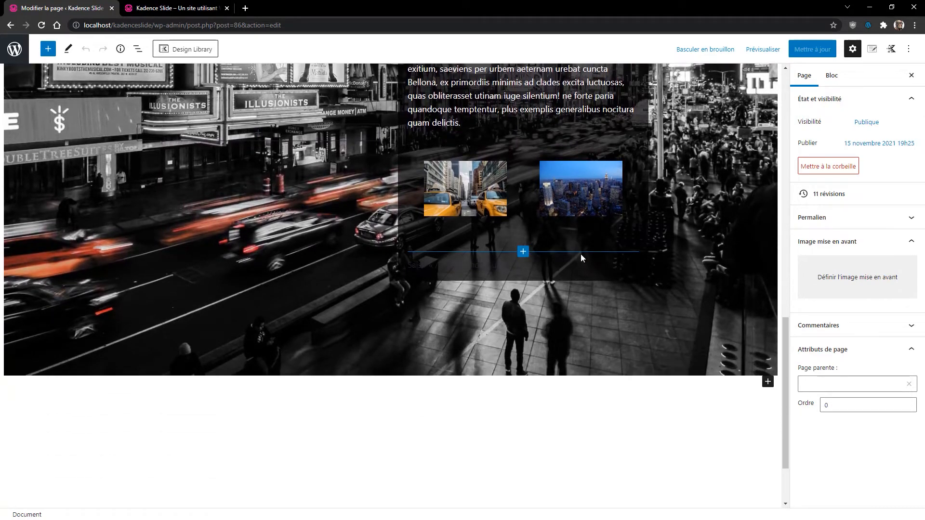
# - Add a third Row Layout with a single column at the end of the page
pyautogui.click(768, 381)
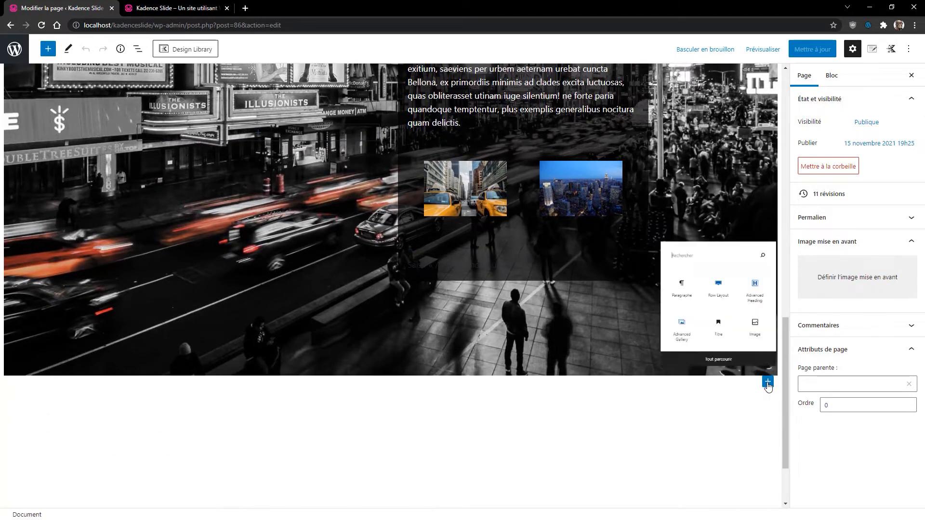
pyautogui.click(696, 251)
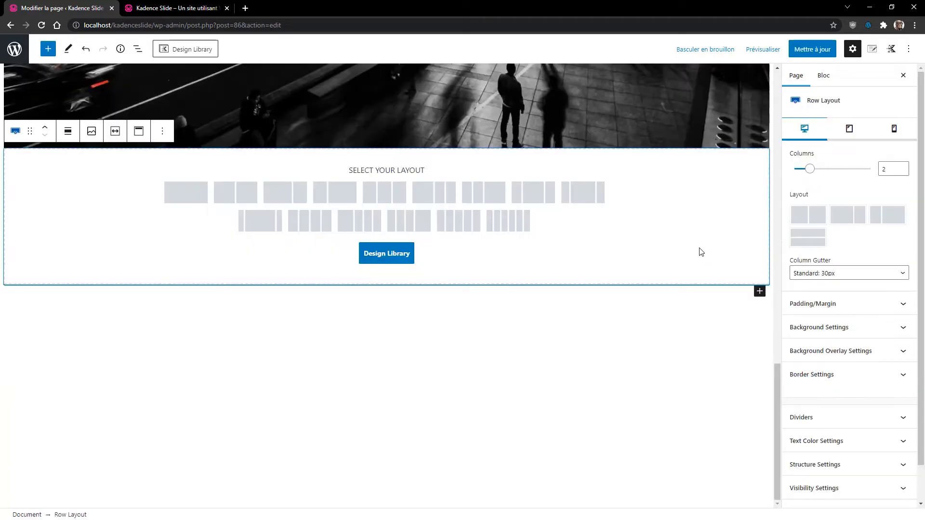
pyautogui.click(181, 192)
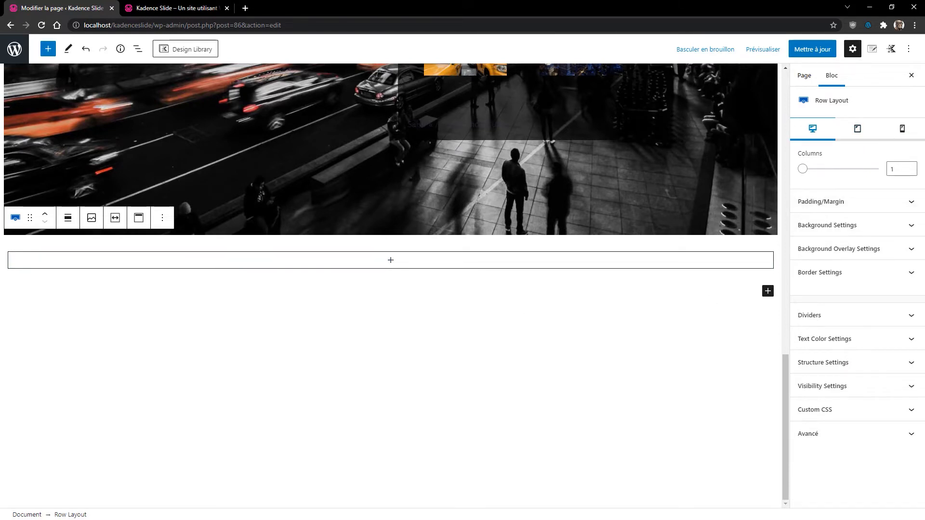
# - Give the new row the background image 02-Paris.jpg from the media library, with Parallax attachment
pyautogui.click(830, 231)
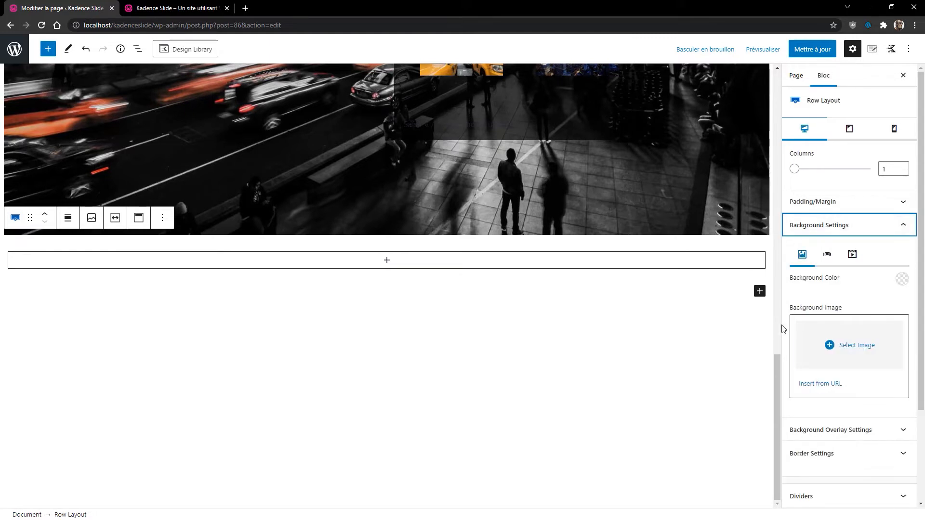
pyautogui.click(857, 350)
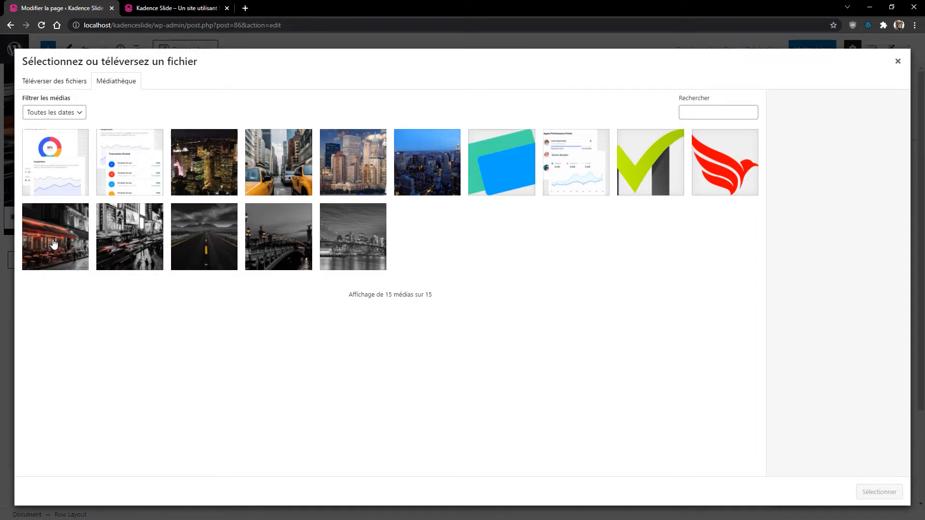
pyautogui.click(278, 236)
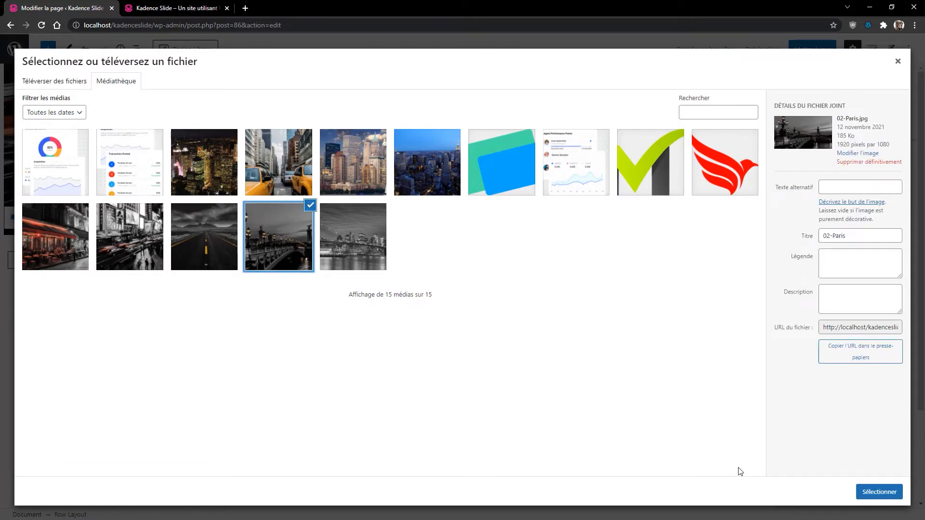
pyautogui.click(882, 491)
pyautogui.scroll(-3, 819, 410)
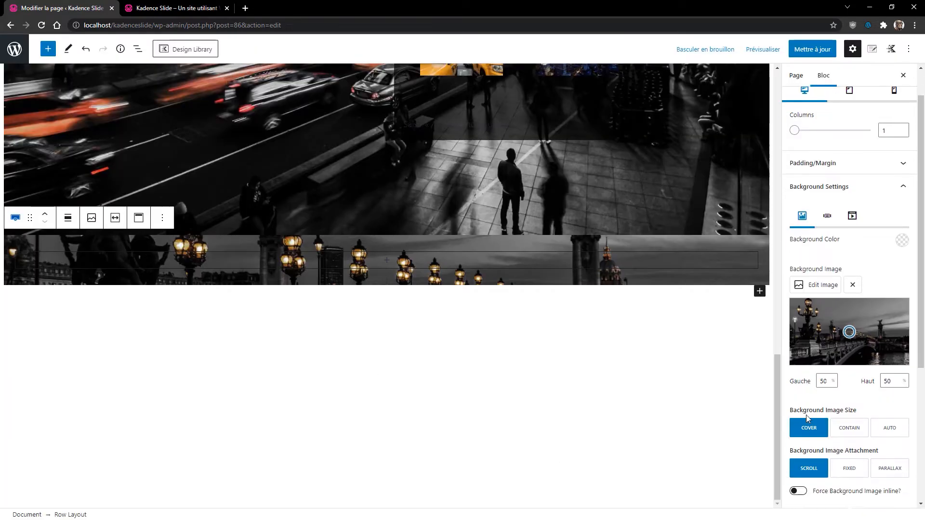
pyautogui.click(890, 364)
# - Set the new row's minimum height to 100 vh and its custom content max width to 1100 px
pyautogui.scroll(-2, 858, 390)
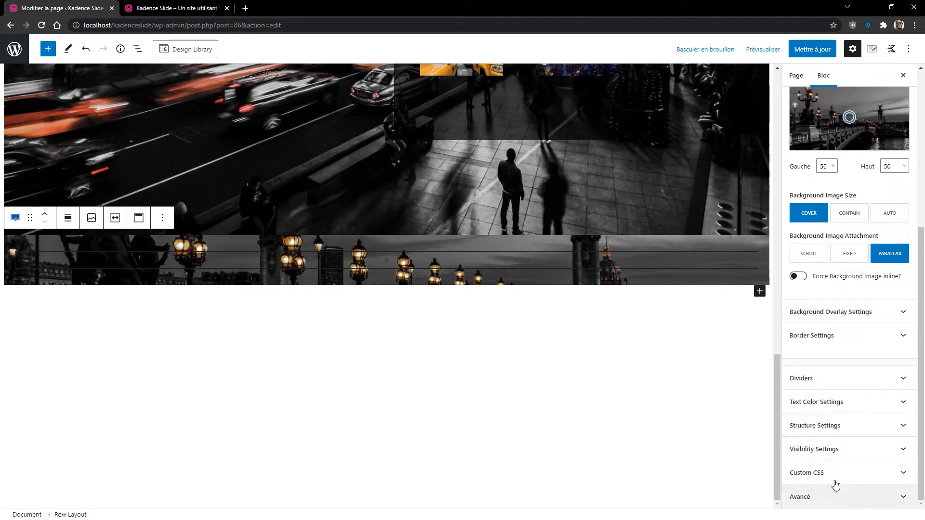
pyautogui.click(819, 428)
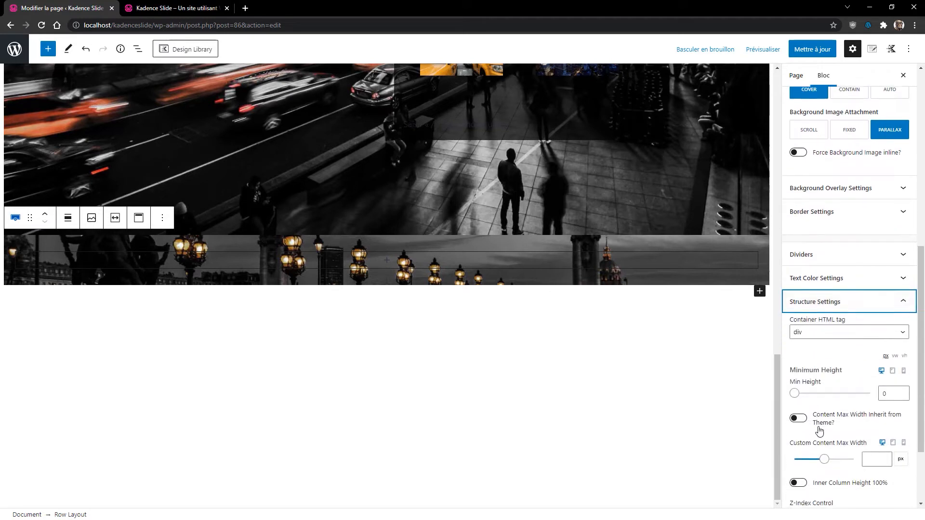
pyautogui.click(906, 263)
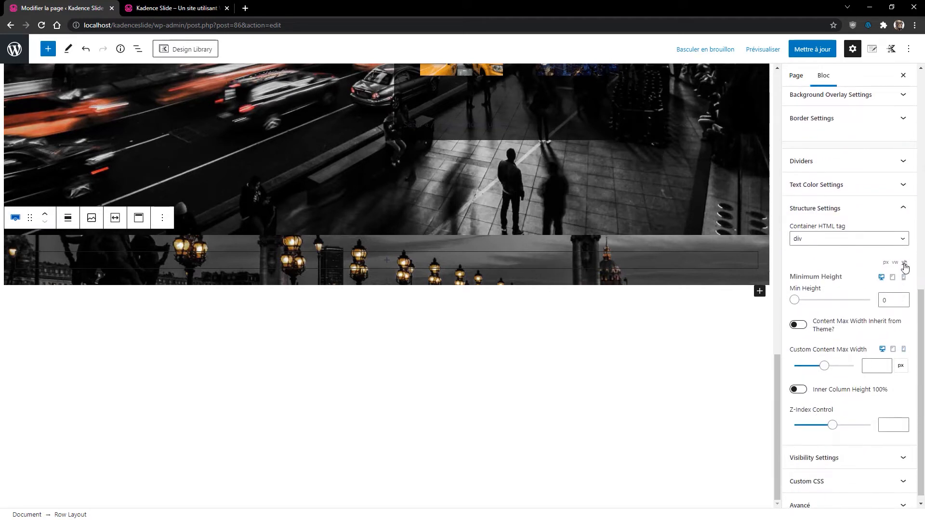
pyautogui.click(881, 300)
pyautogui.write('100')
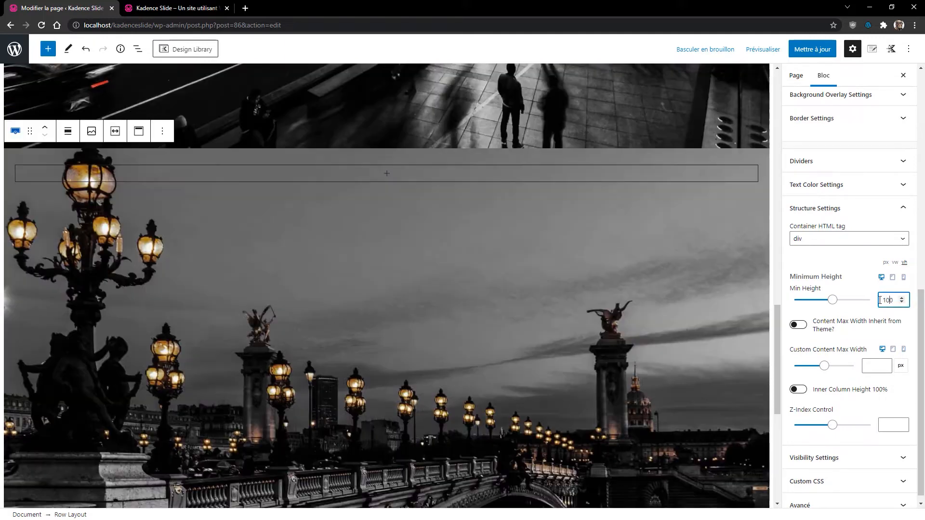
pyautogui.scroll(1, 872, 338)
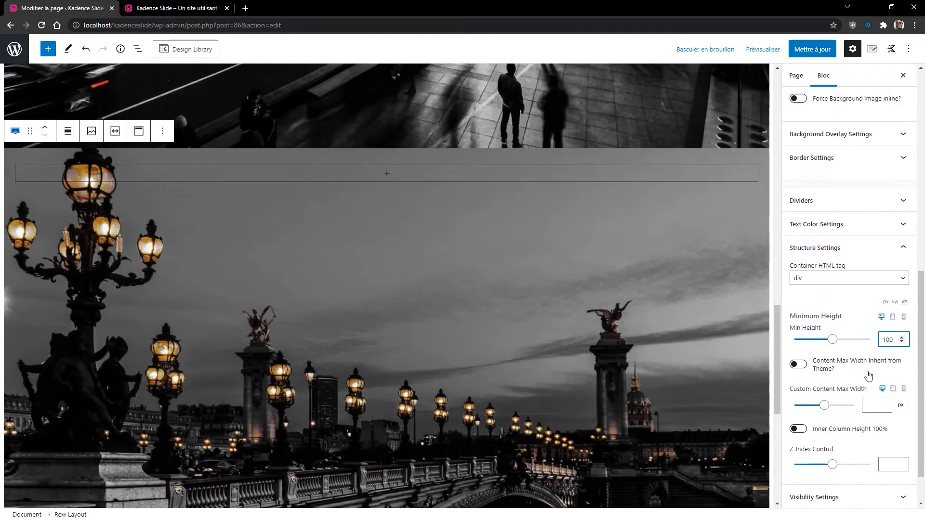
pyautogui.click(869, 403)
pyautogui.write('1100')
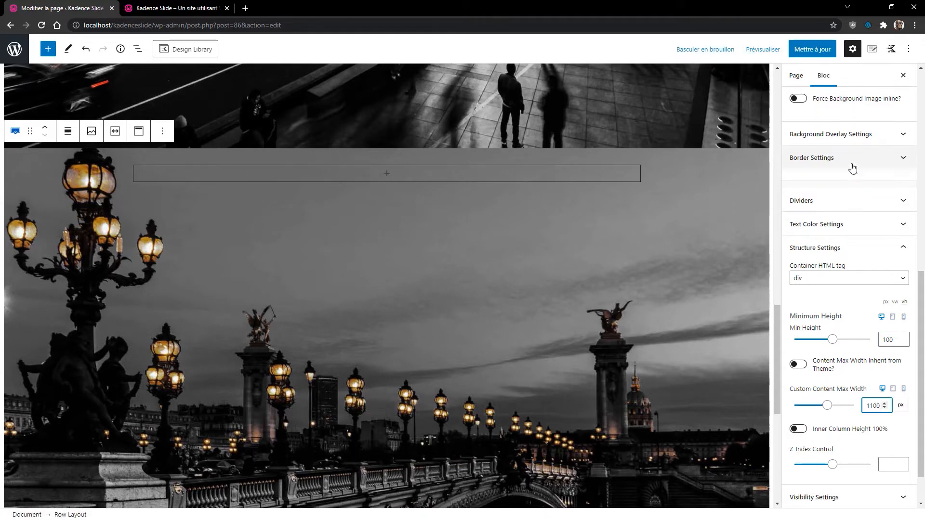
pyautogui.scroll(5, 868, 231)
pyautogui.scroll(4, 875, 263)
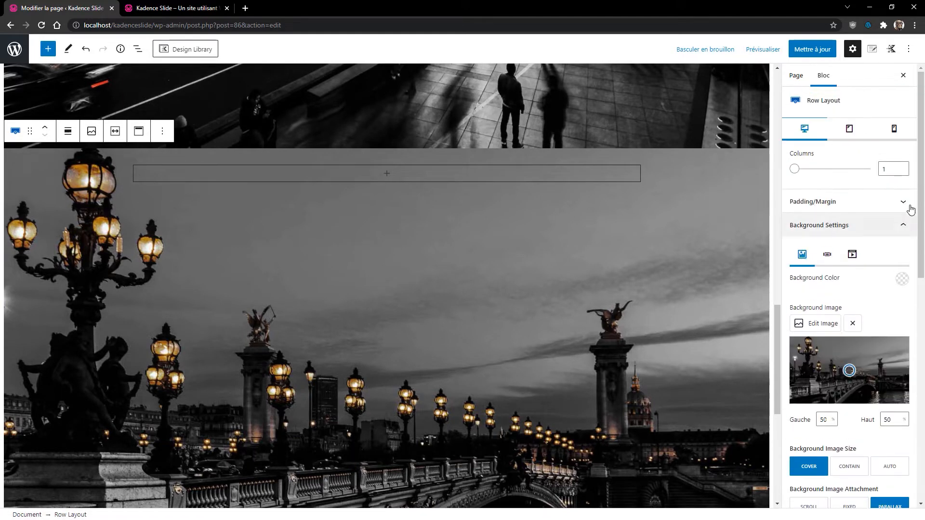
# - Set the Paris row to 2 columns and add the Advanced Heading "Ma page 3" in its first column
pyautogui.click(903, 167)
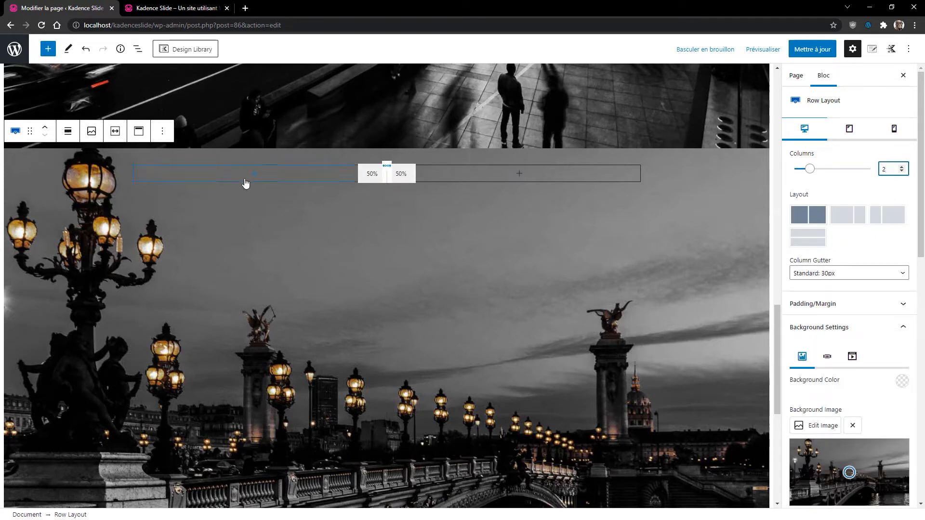
pyautogui.click(255, 177)
pyautogui.click(256, 175)
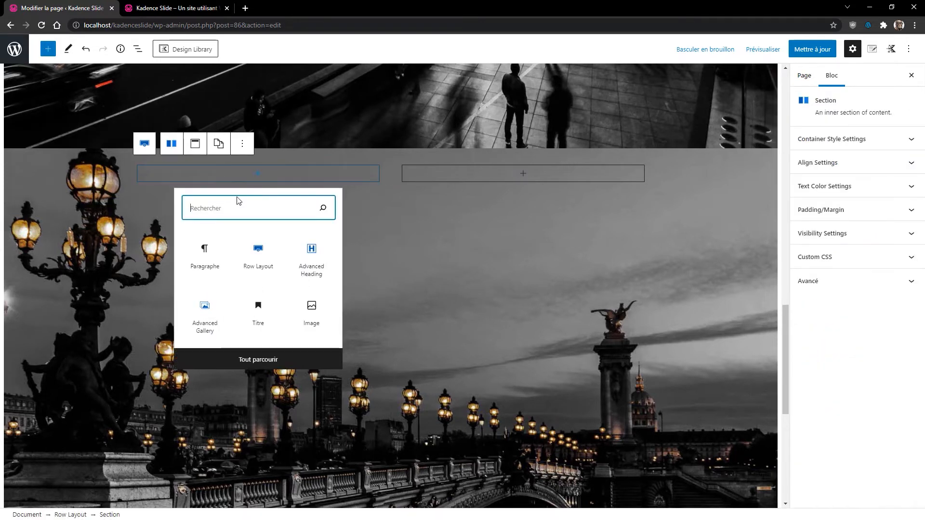
pyautogui.click(314, 252)
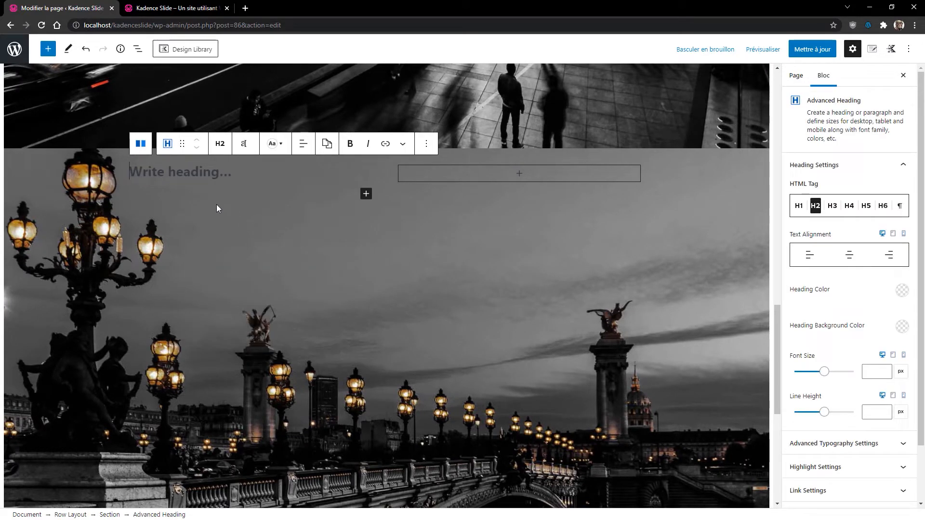
pyautogui.write('Ma p')
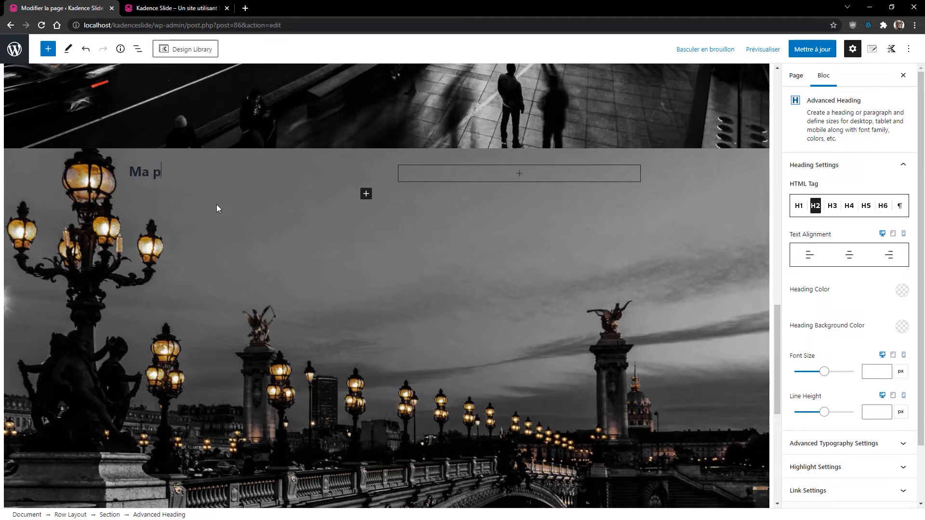
pyautogui.write('age 3')
# - Set the heading color of "Ma page 3" to white (FFFFFF)
pyautogui.hotkey('ctrl', 'a')
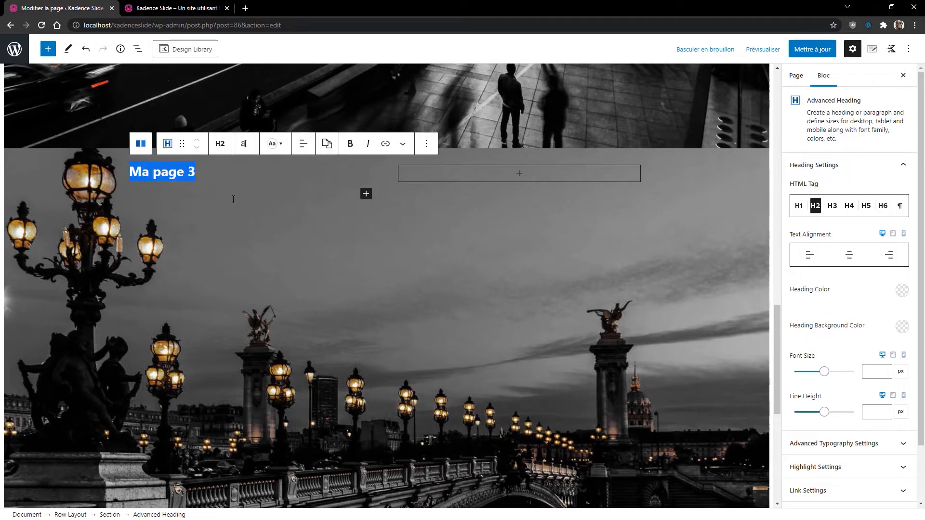
pyautogui.click(902, 290)
pyautogui.click(896, 264)
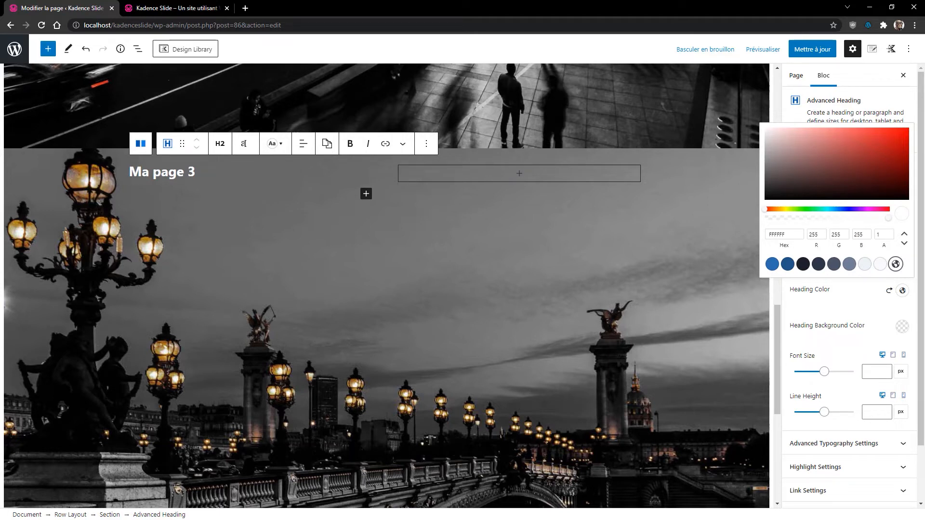
# - Open the block inserter below the "Ma page 3" heading in the row's first column
pyautogui.click(367, 193)
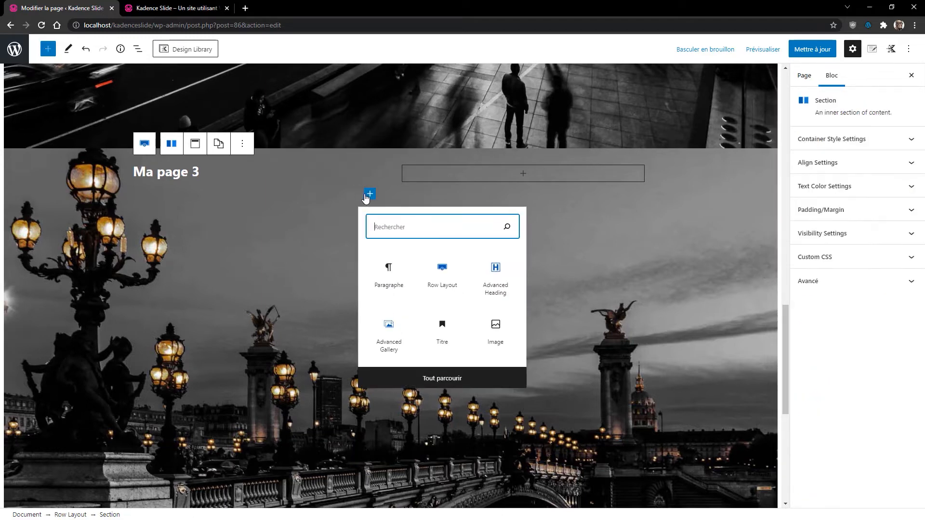
# - Add a two-equal-column row layout under the "Ma page 3" heading and paste the copied Latin text as paragraphs in its first column
pyautogui.click(441, 273)
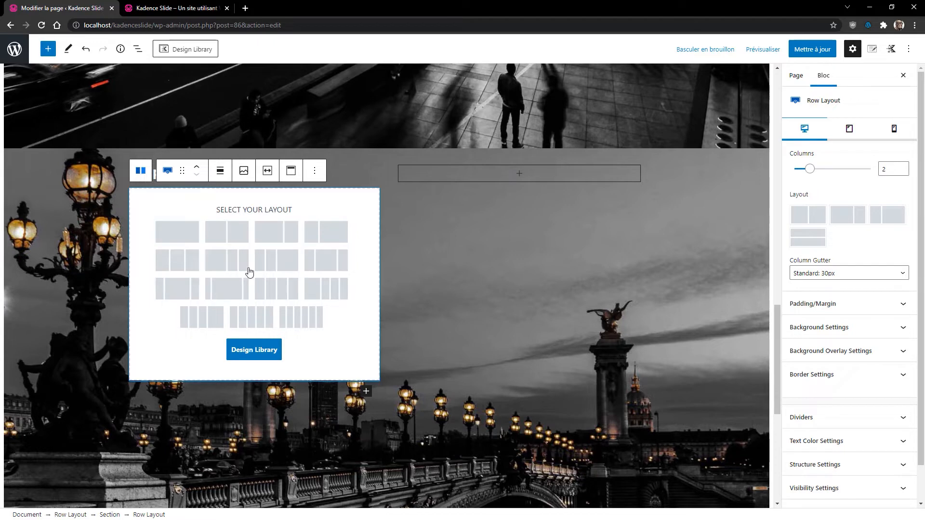
pyautogui.click(227, 233)
pyautogui.click(190, 216)
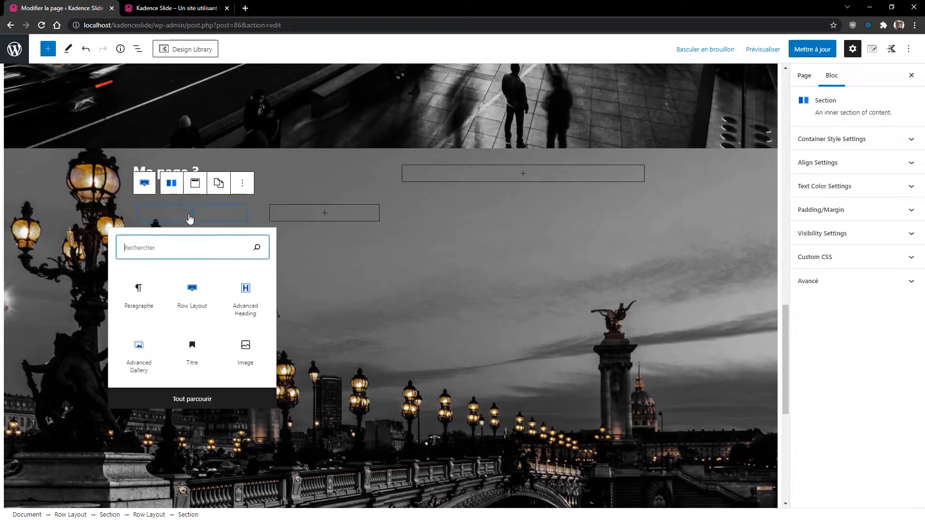
pyautogui.click(149, 295)
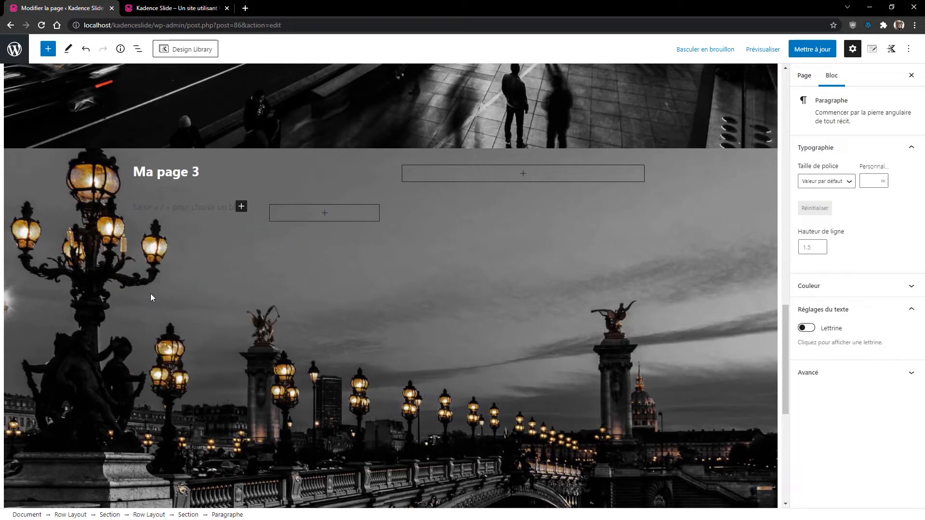
pyautogui.hotkey('ctrl', 'v')
pyautogui.scroll(-5, 159, 304)
pyautogui.scroll(3, 239, 236)
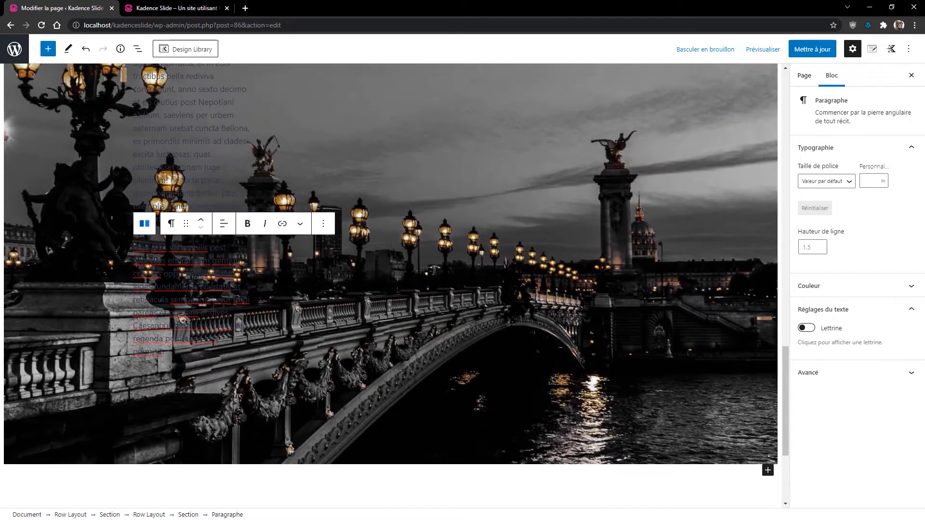
# - Set the text of both pasted paragraphs to white with a custom font size of 18
pyautogui.hotkey('ctrl', 'a')
pyautogui.scroll(2, 243, 273)
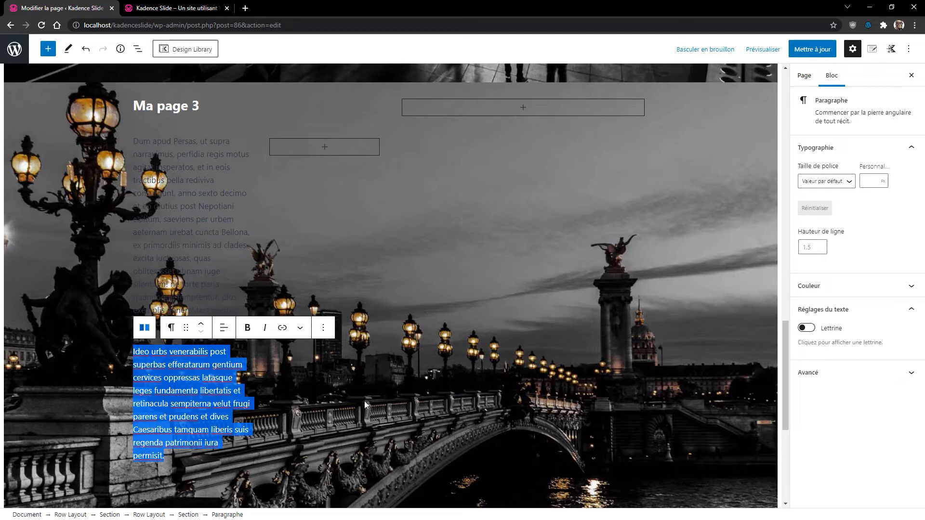
pyautogui.click(245, 392)
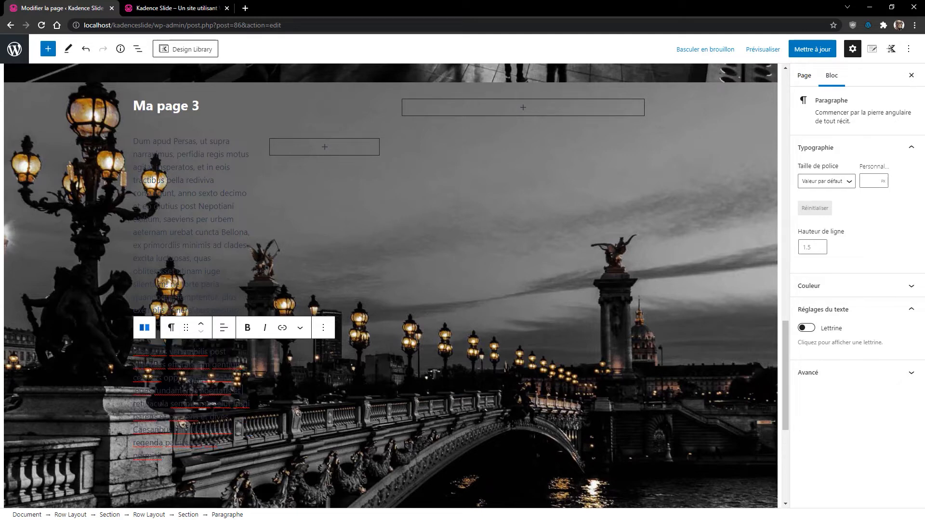
pyautogui.moveTo(188, 453); pyautogui.dragTo(137, 142)
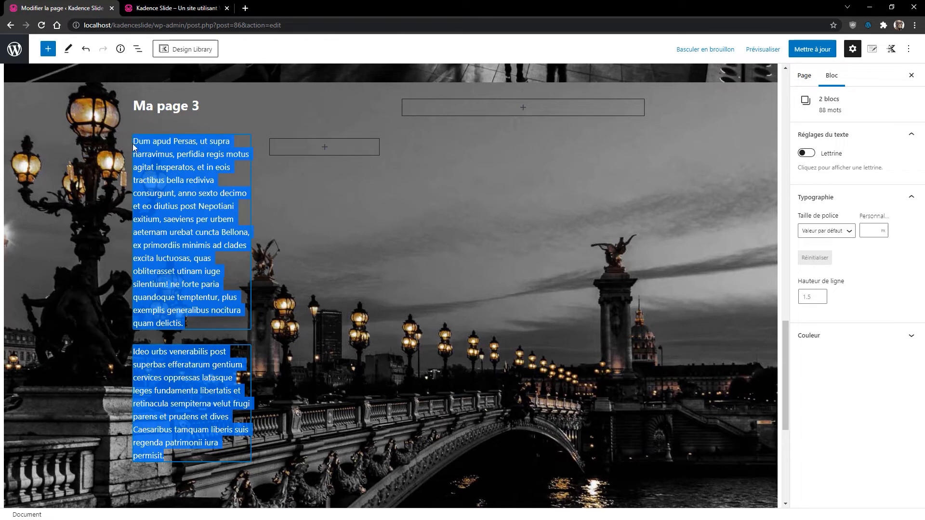
pyautogui.click(857, 338)
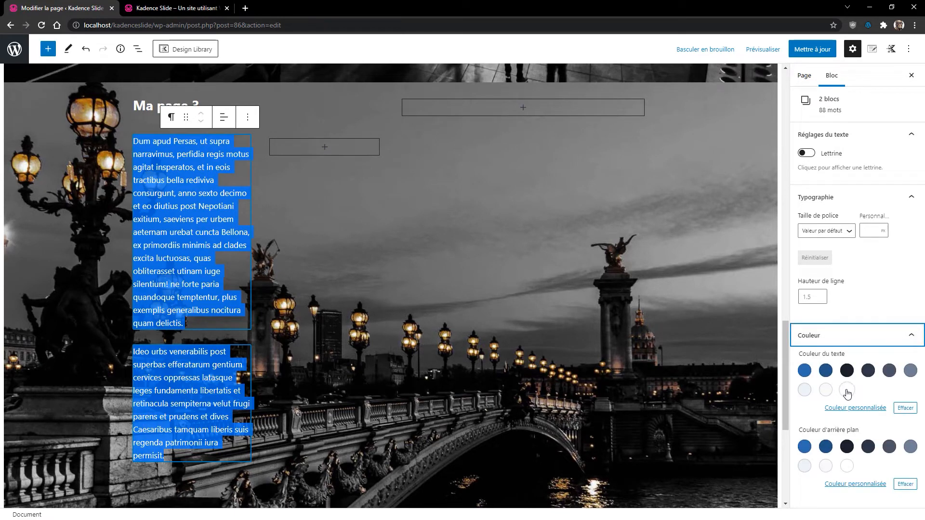
pyautogui.click(847, 391)
pyautogui.click(858, 232)
pyautogui.write('18')
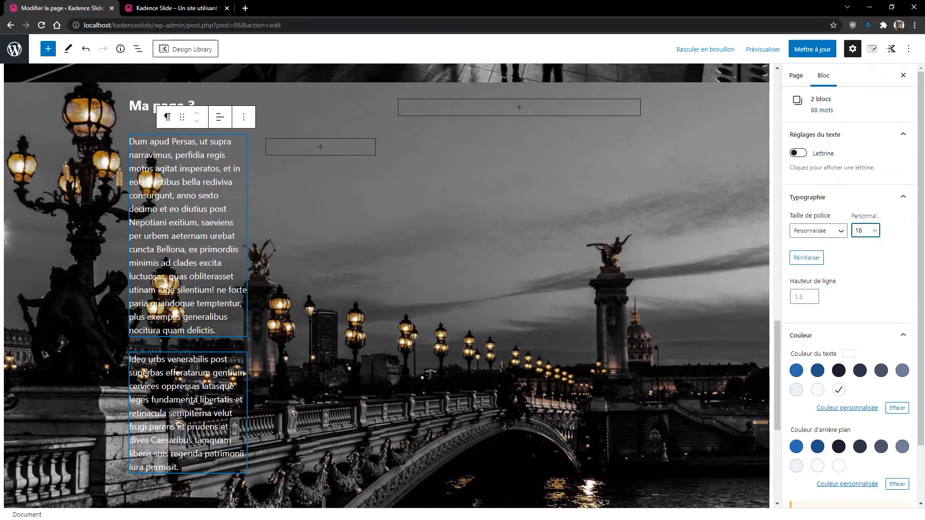
# - Delete the second pasted paragraph, which starts with "Ideo urbs venerabilis"
pyautogui.click(184, 468)
pyautogui.moveTo(184, 468); pyautogui.dragTo(130, 359)
pyautogui.press('BackSpace')
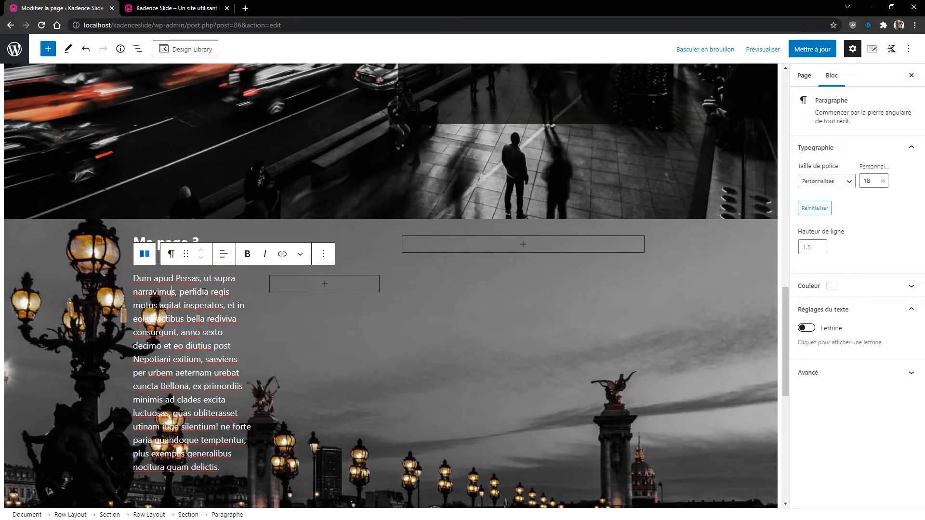
# - Duplicate the "Dum apud Persas" paragraph and move the copy into the empty second column of the nested row
pyautogui.click(323, 253)
pyautogui.click(354, 324)
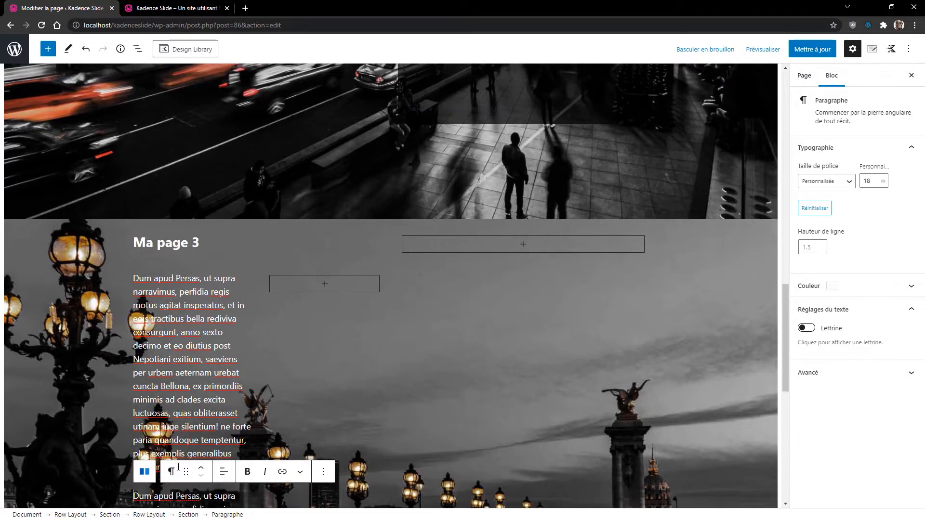
pyautogui.moveTo(184, 475); pyautogui.dragTo(332, 449)
pyautogui.scroll(-5, 366, 440)
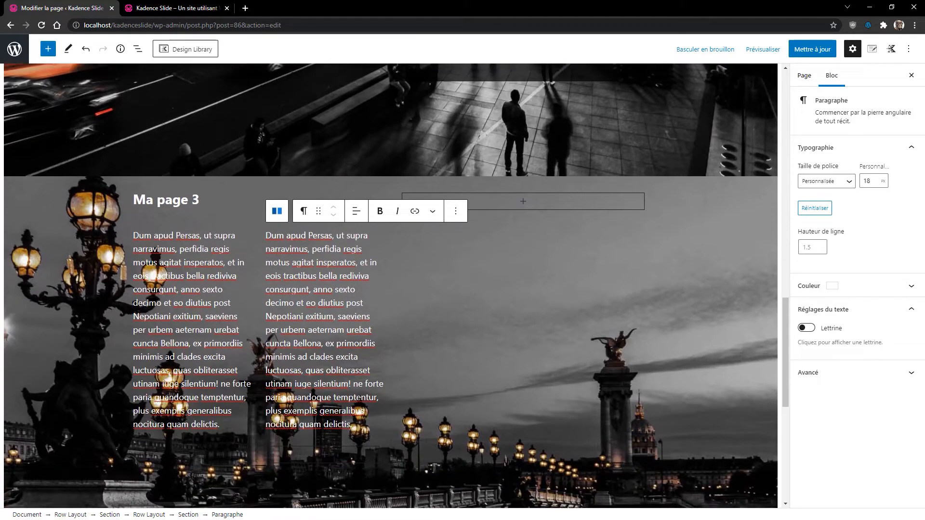
# - Give the section containing the "Ma page 3" heading and text a black background colour with 0.70 opacity
pyautogui.click(255, 175)
pyautogui.click(138, 48)
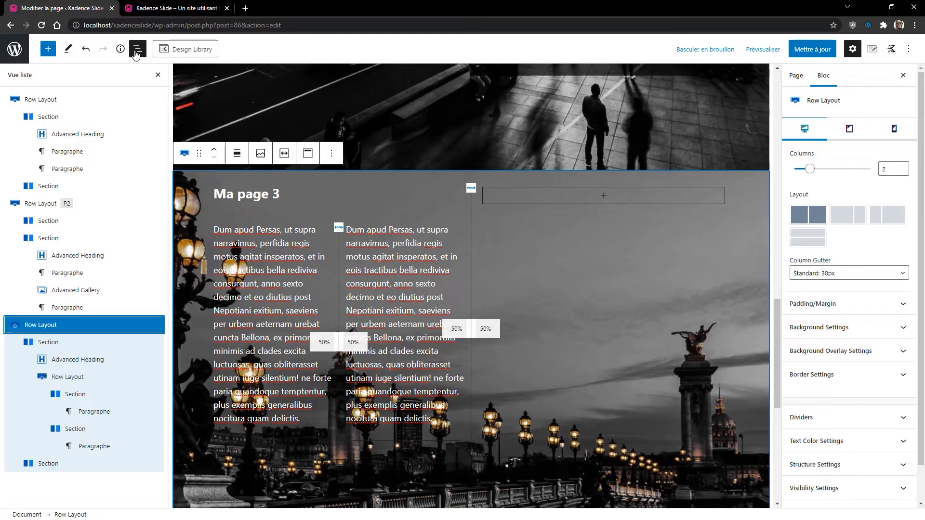
pyautogui.click(48, 342)
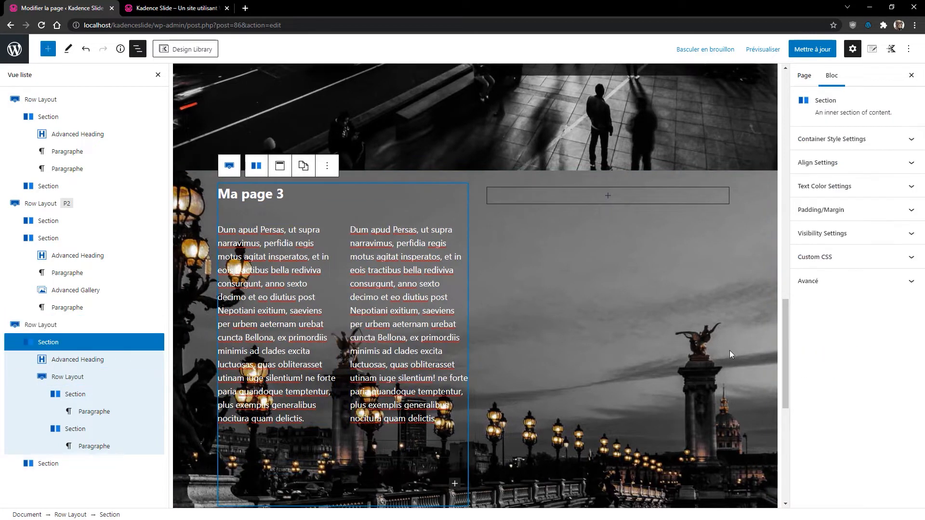
pyautogui.click(838, 139)
pyautogui.click(902, 197)
pyautogui.click(767, 105)
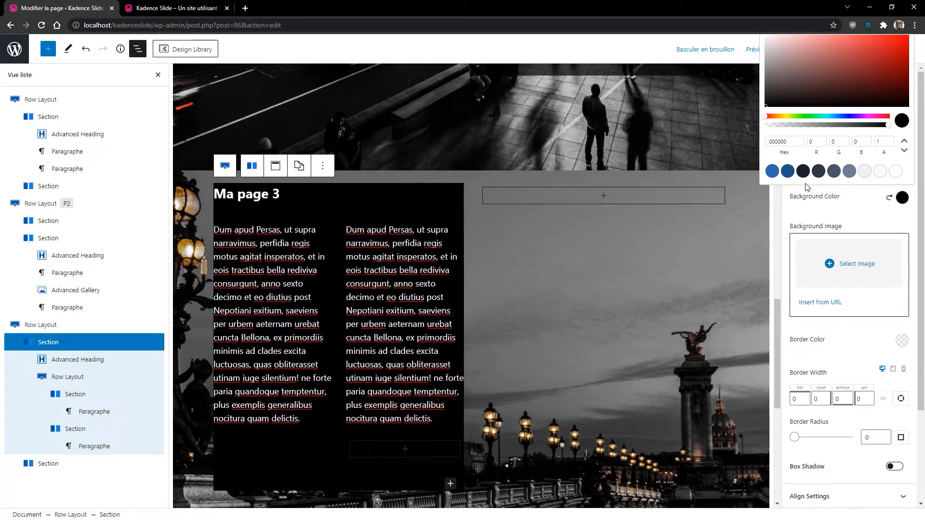
pyautogui.click(886, 142)
pyautogui.write('0.70')
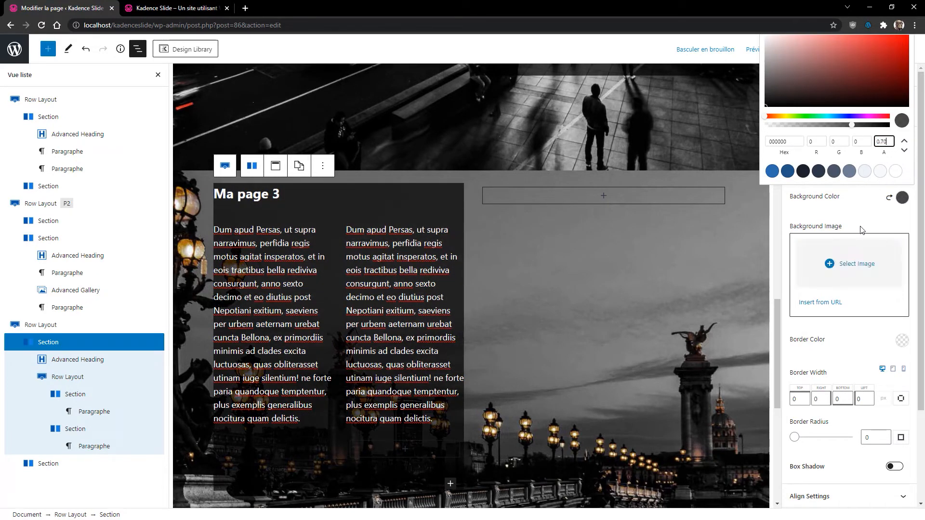
# - Set the border radius of the "Ma page 3" text section to 12
pyautogui.click(801, 400)
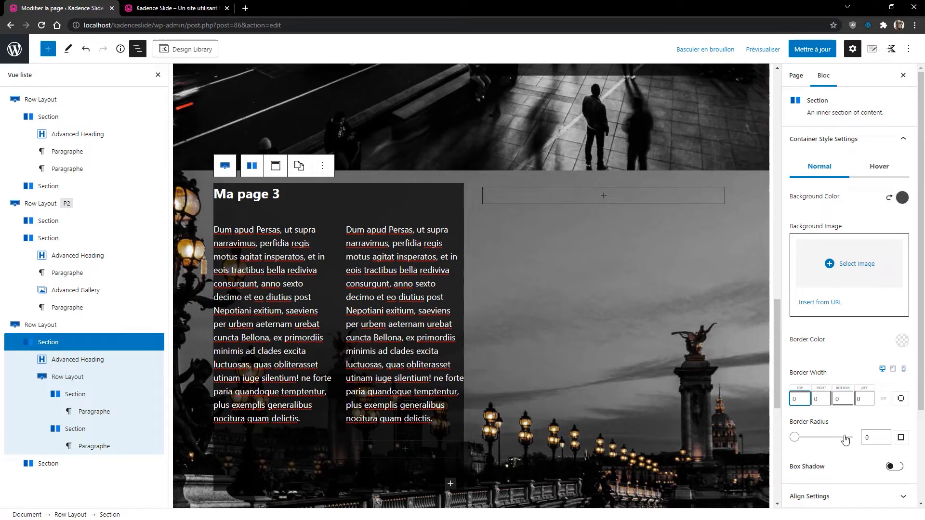
pyautogui.click(869, 437)
pyautogui.write('12')
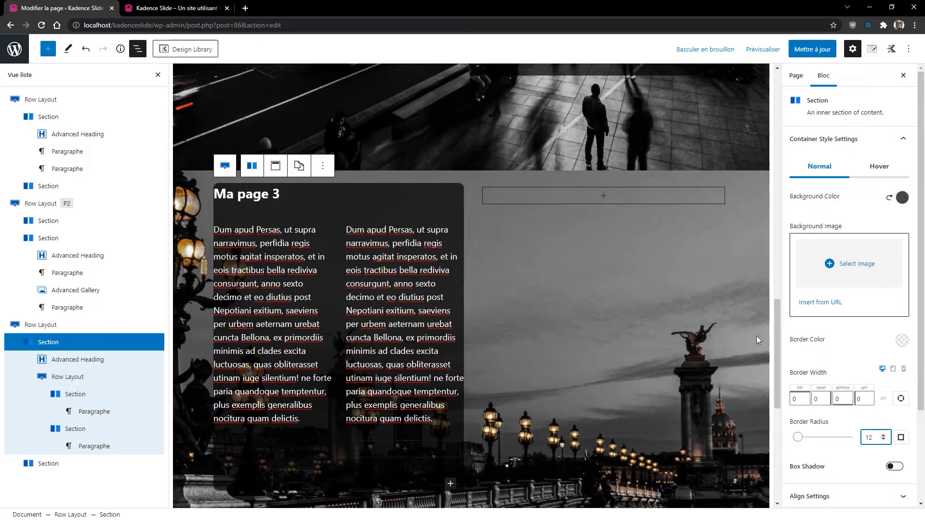
# - Set the padding of the "Ma page 3" text section to 20 px on all four sides
pyautogui.scroll(-2, 824, 299)
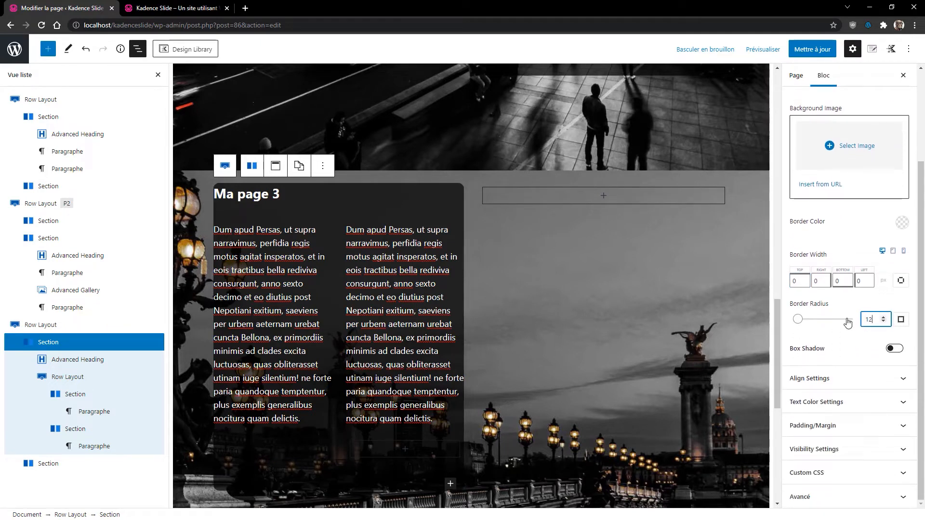
pyautogui.click(819, 426)
pyautogui.click(803, 442)
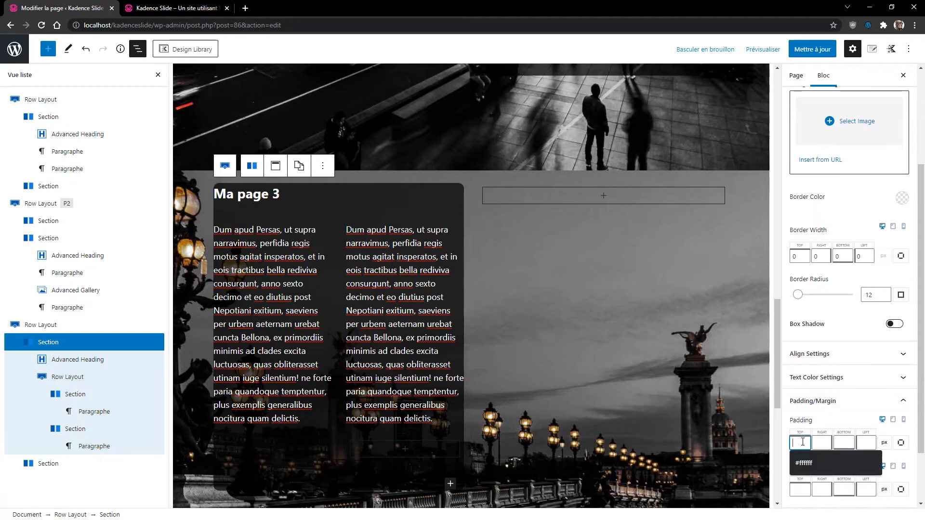
pyautogui.write('20')
pyautogui.press('Tab')
pyautogui.press('Tab')
pyautogui.press('Tab')
pyautogui.press('Tab')
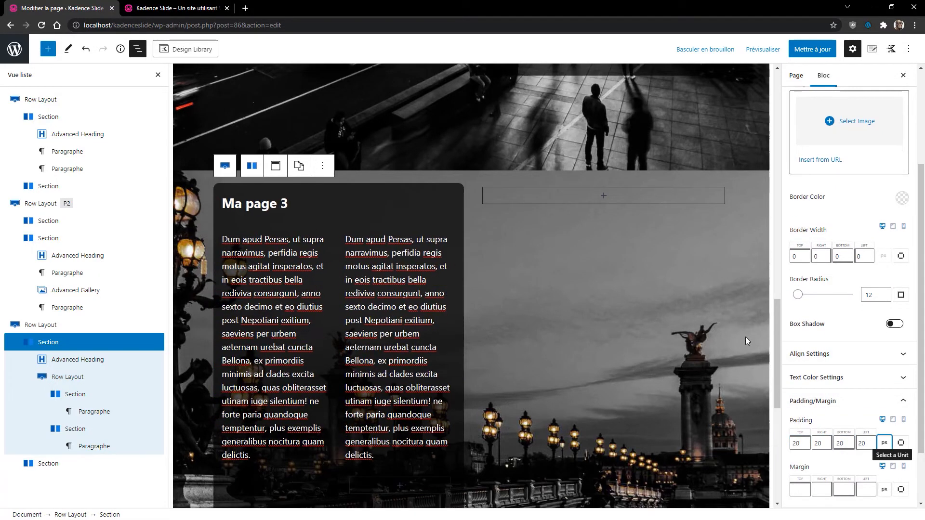
pyautogui.scroll(-4, 471, 286)
pyautogui.scroll(3, 471, 286)
pyautogui.scroll(1, 412, 226)
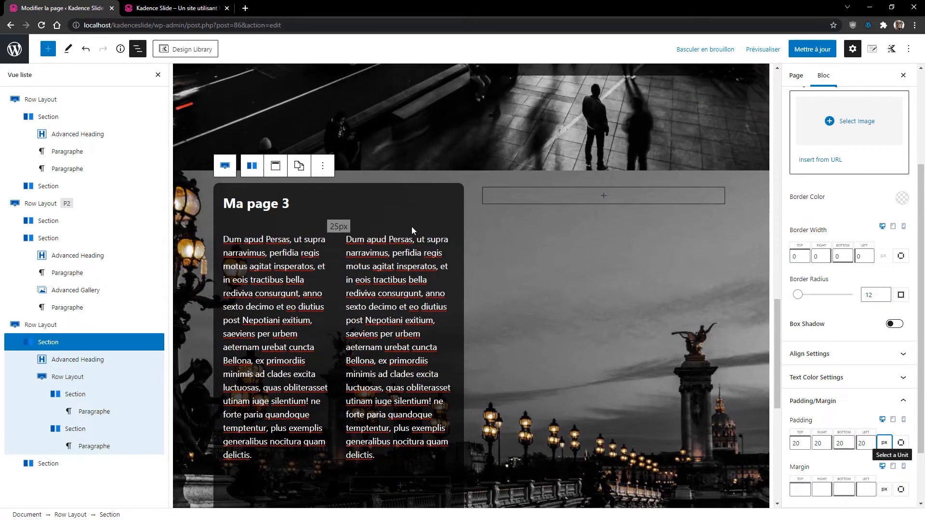
# - Insert an image block in the empty section beside the text, using session-acquisition-1.png from the media library
pyautogui.click(607, 197)
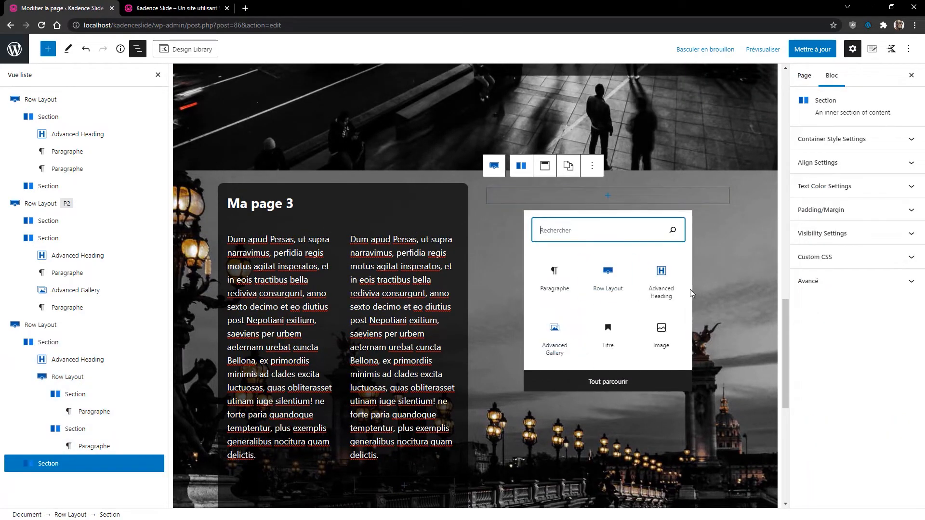
pyautogui.click(667, 343)
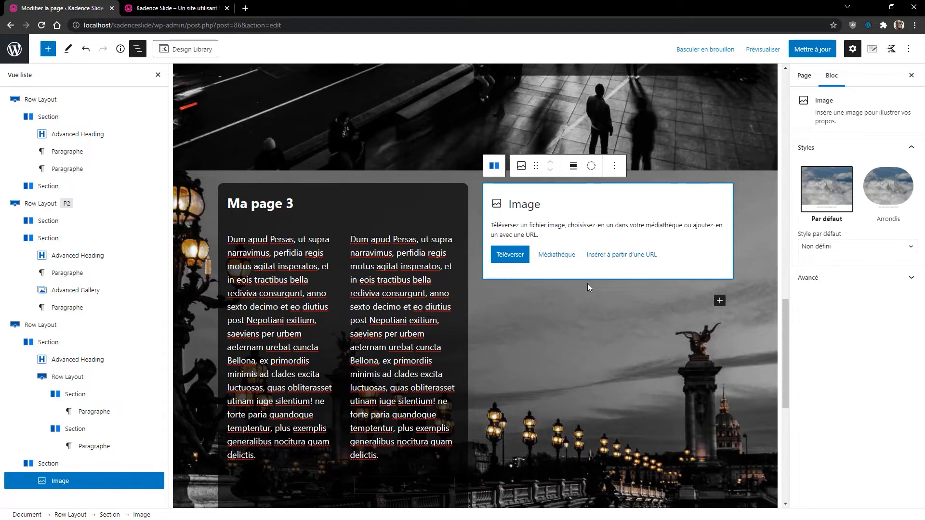
pyautogui.click(557, 255)
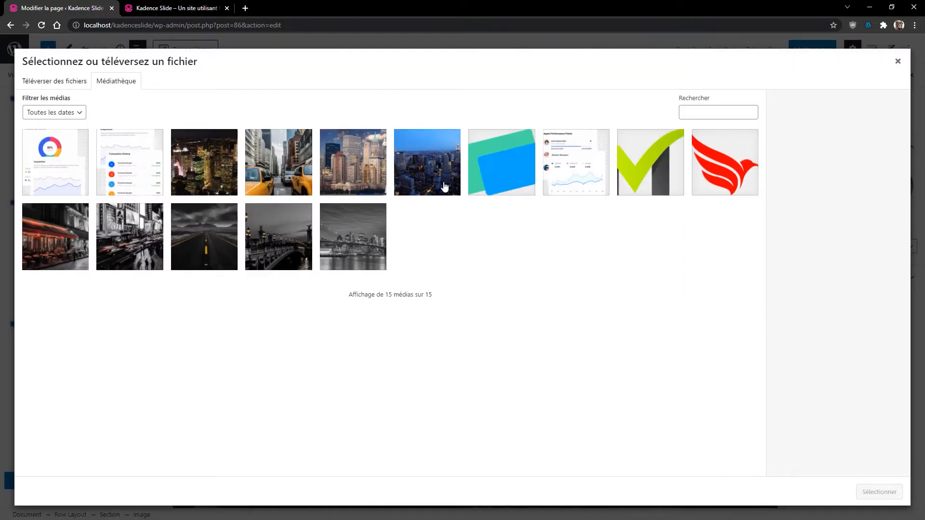
pyautogui.click(54, 147)
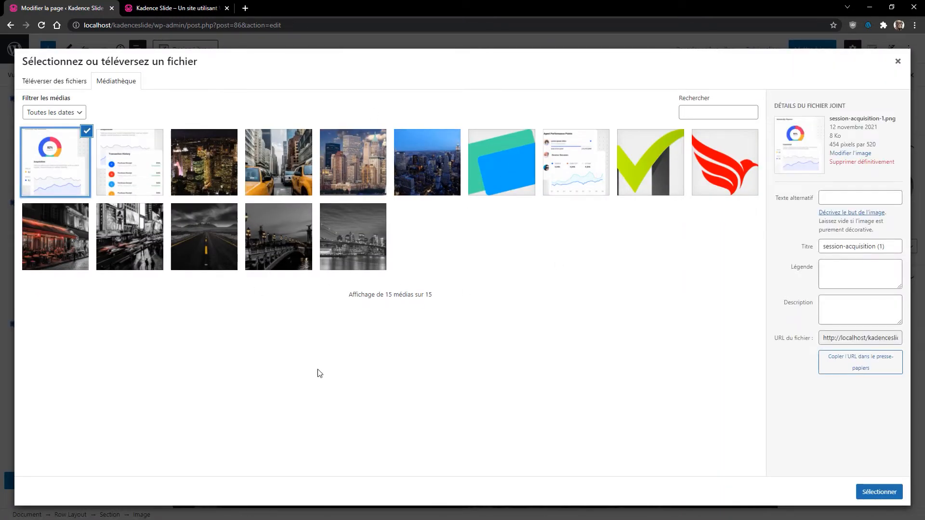
pyautogui.click(879, 492)
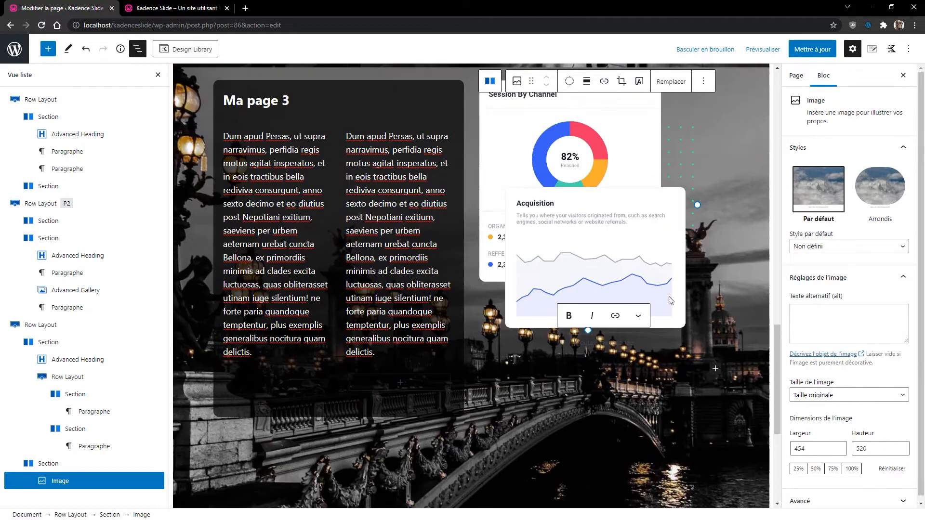
# - Resize the inserted dashboard image to 75% of its original dimensions
pyautogui.scroll(2, 671, 300)
pyautogui.click(637, 365)
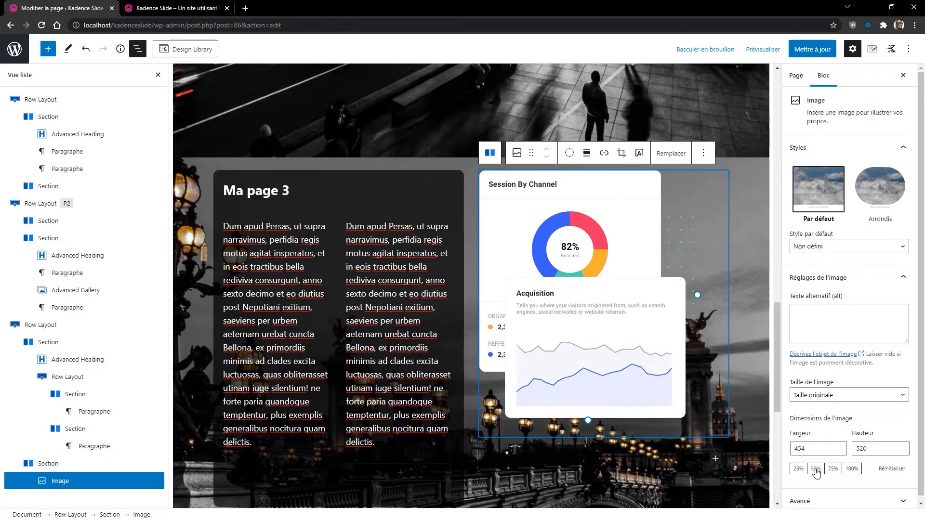
pyautogui.click(833, 469)
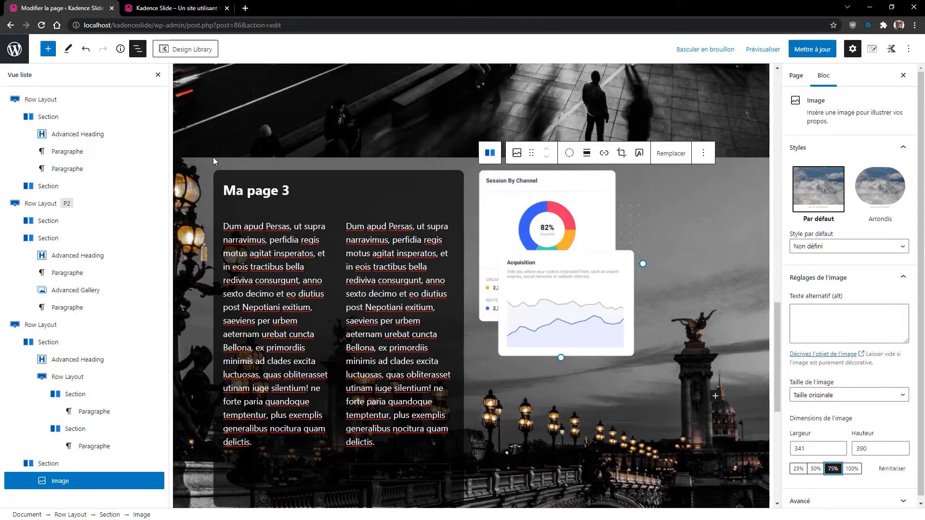
# - Align the content of the "Ma page 3" row vertically to the middle and update the page
pyautogui.click(252, 167)
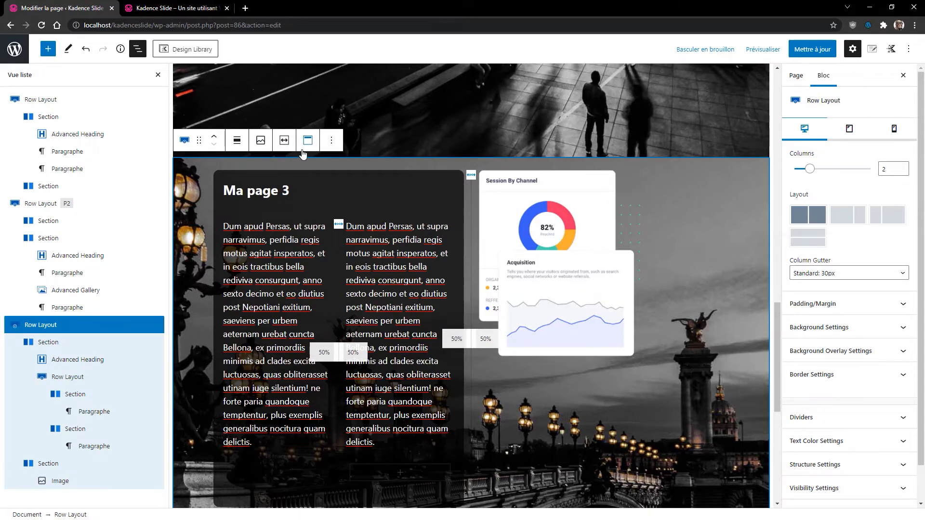
pyautogui.click(308, 142)
pyautogui.click(338, 191)
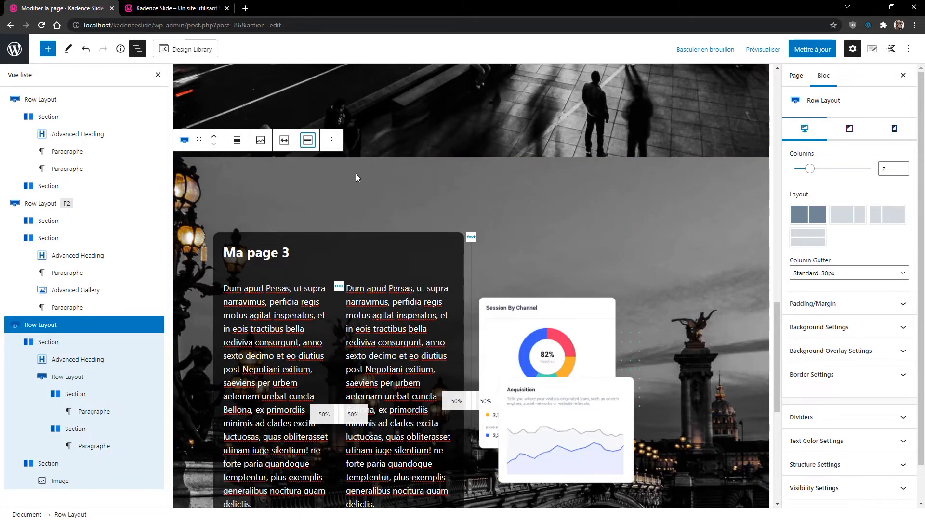
pyautogui.click(625, 258)
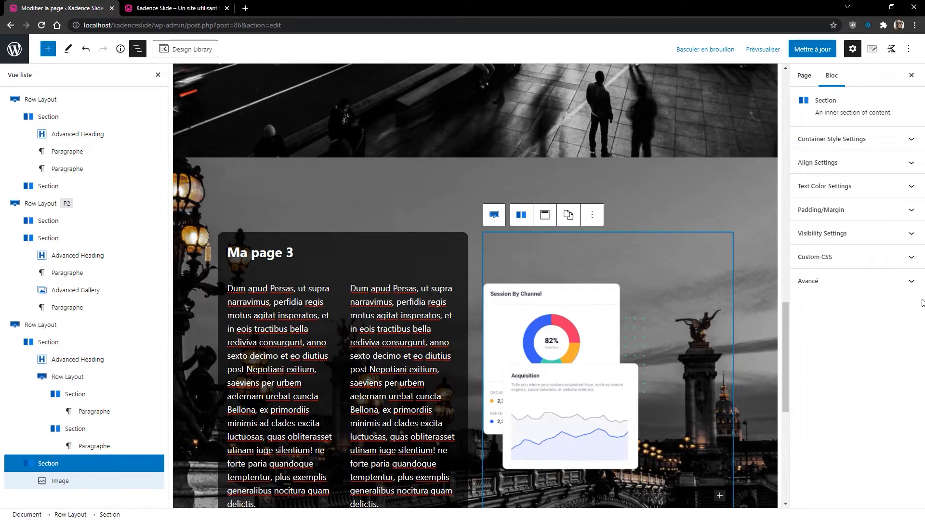
pyautogui.click(813, 49)
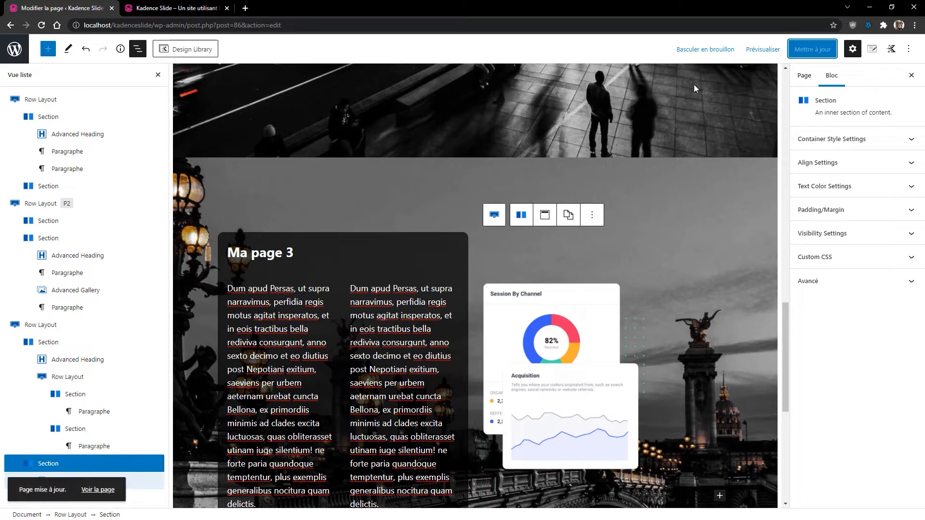
# - Set the HTML anchor of the "Ma page 3" row to P3 and update the page
pyautogui.click(404, 162)
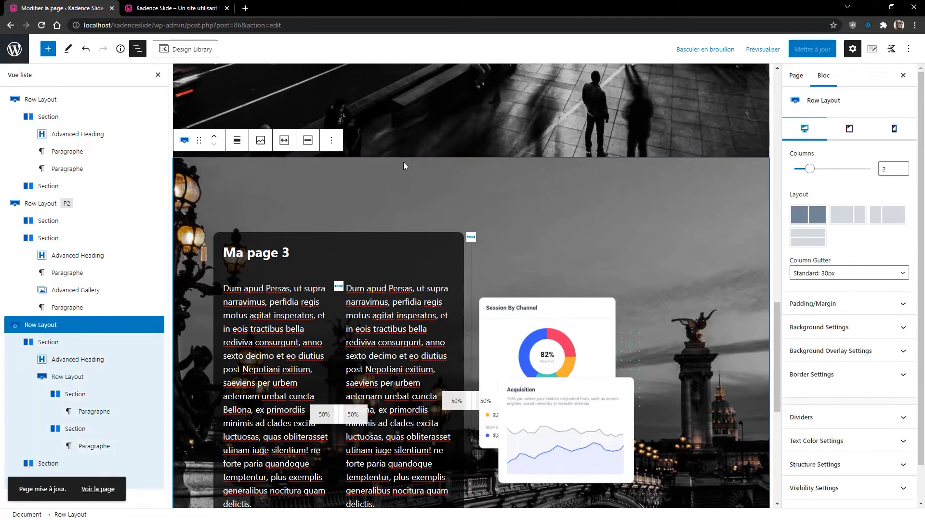
pyautogui.scroll(-2, 848, 328)
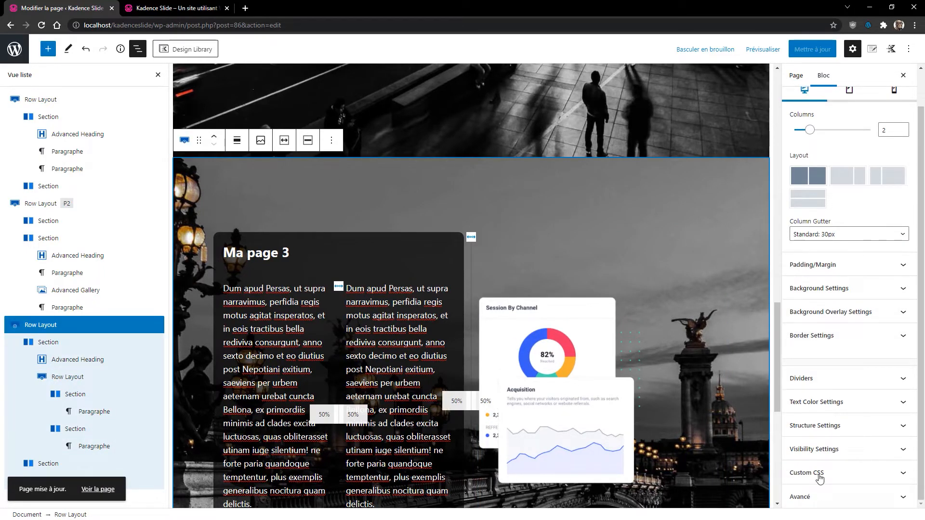
pyautogui.click(824, 496)
pyautogui.click(799, 356)
pyautogui.write('P3')
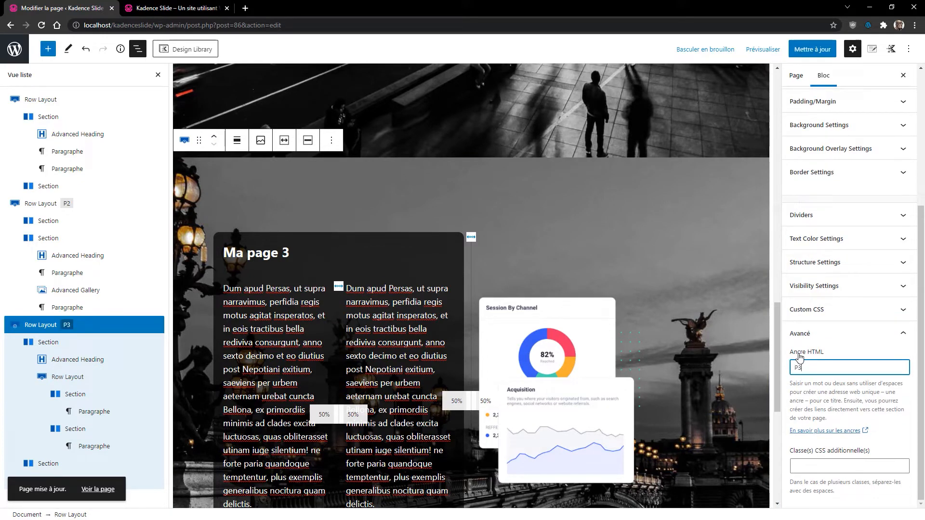
pyautogui.click(815, 50)
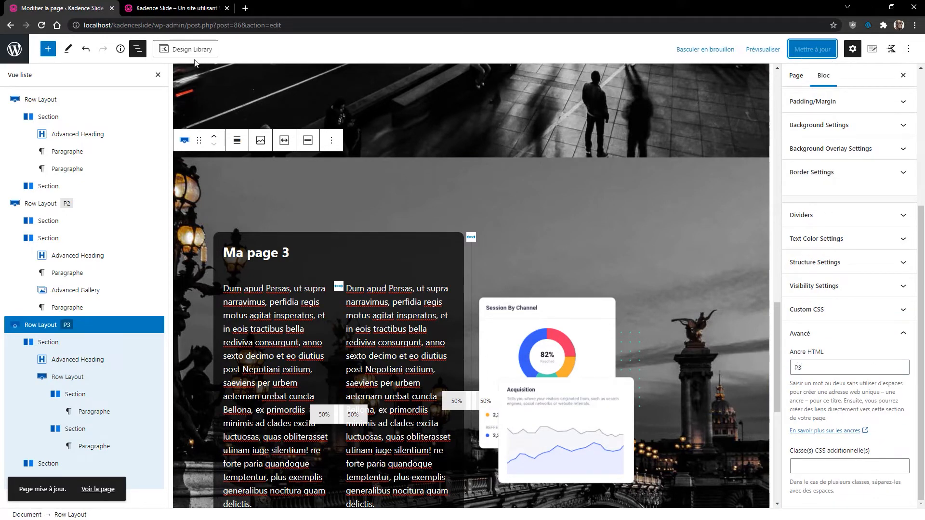
# - Reload the live site and test the Page 2 and Page 3 menu links and the back-to-top link
pyautogui.click(174, 8)
pyautogui.click(41, 25)
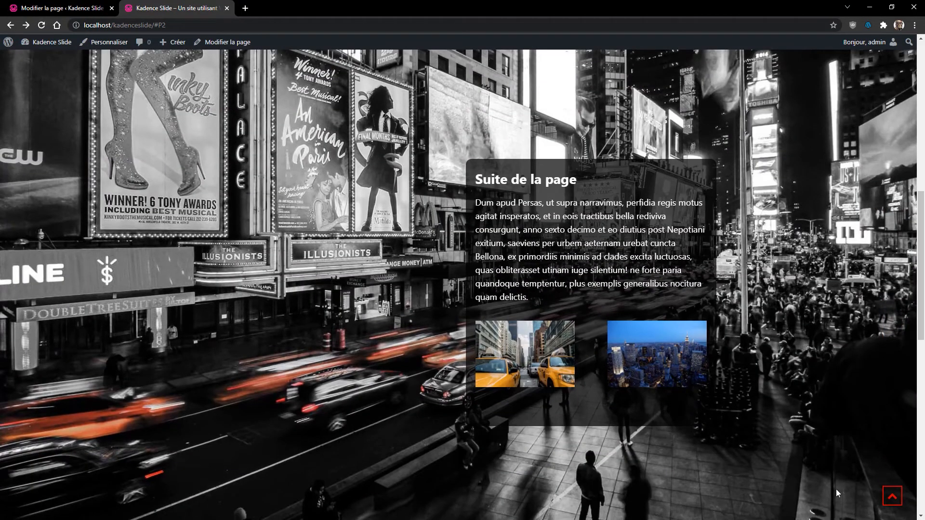
pyautogui.click(891, 501)
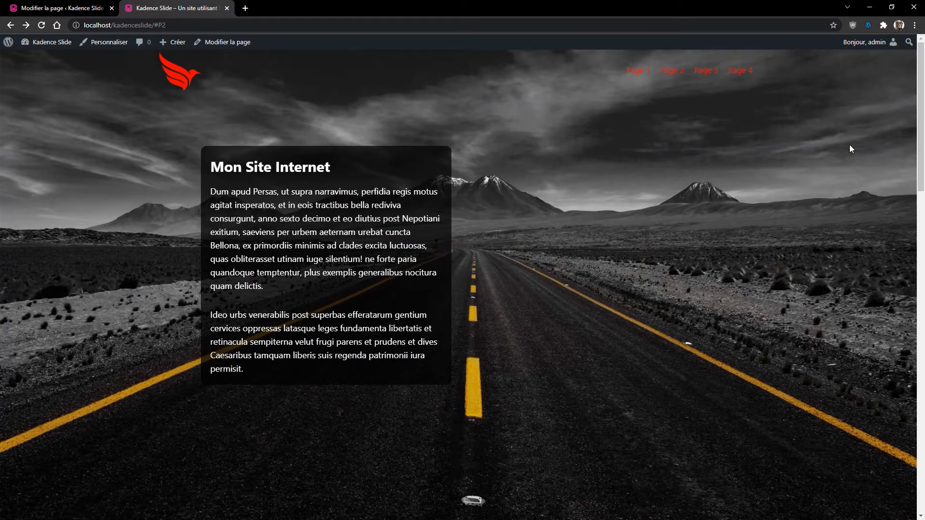
pyautogui.click(683, 72)
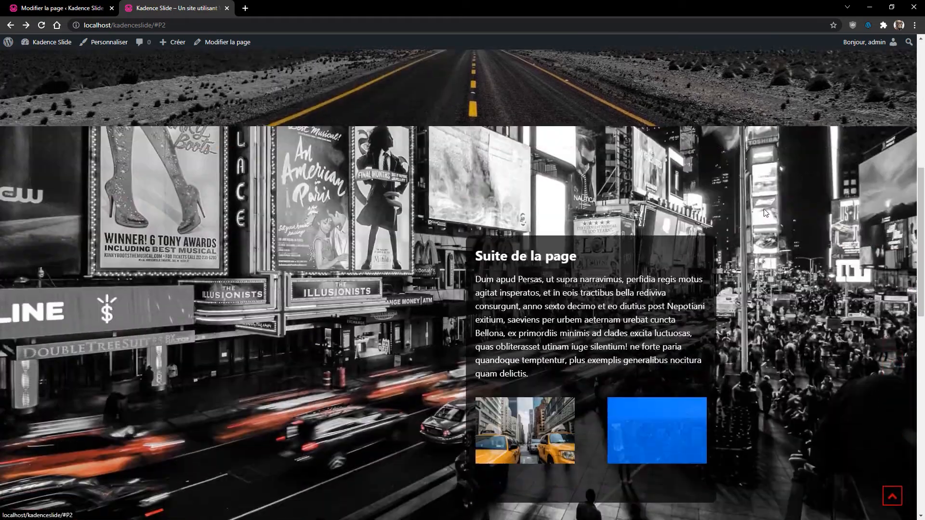
pyautogui.click(892, 501)
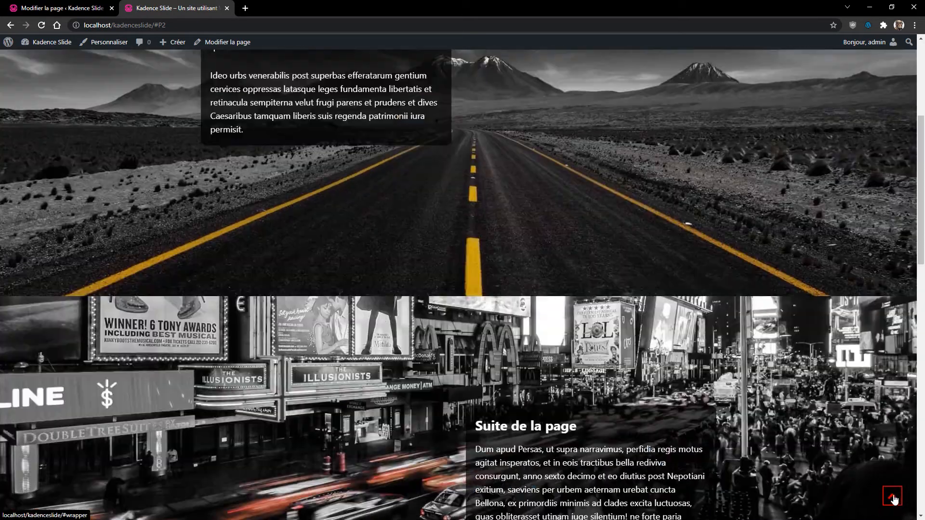
pyautogui.click(704, 72)
pyautogui.hotkey('ctrl', 'a')
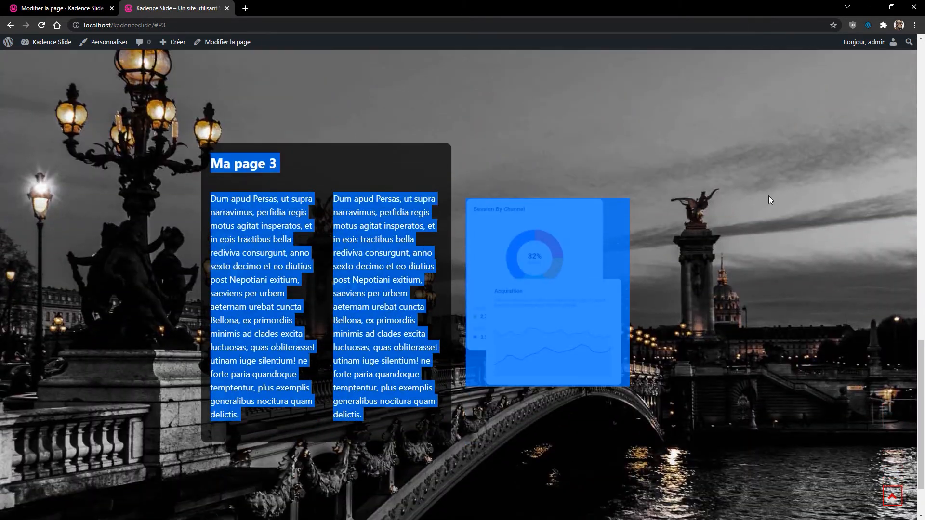
pyautogui.click(390, 250)
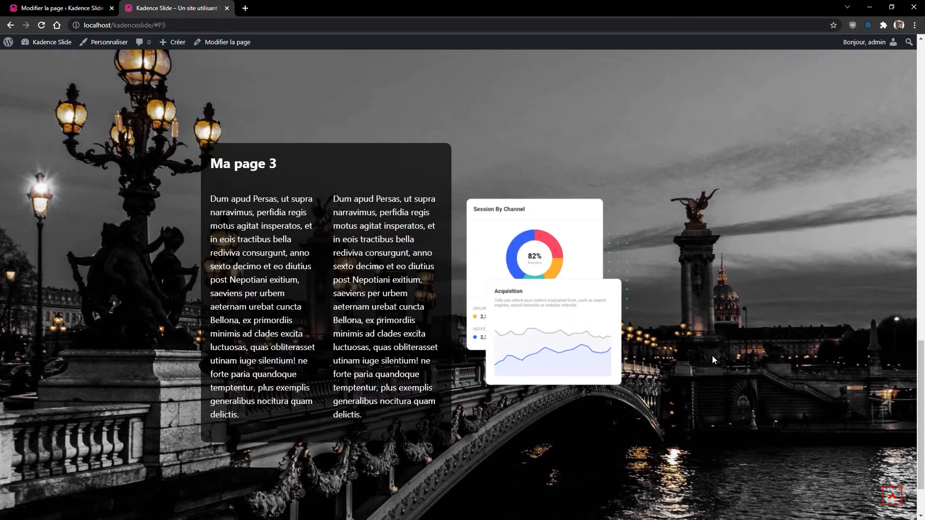
pyautogui.click(891, 500)
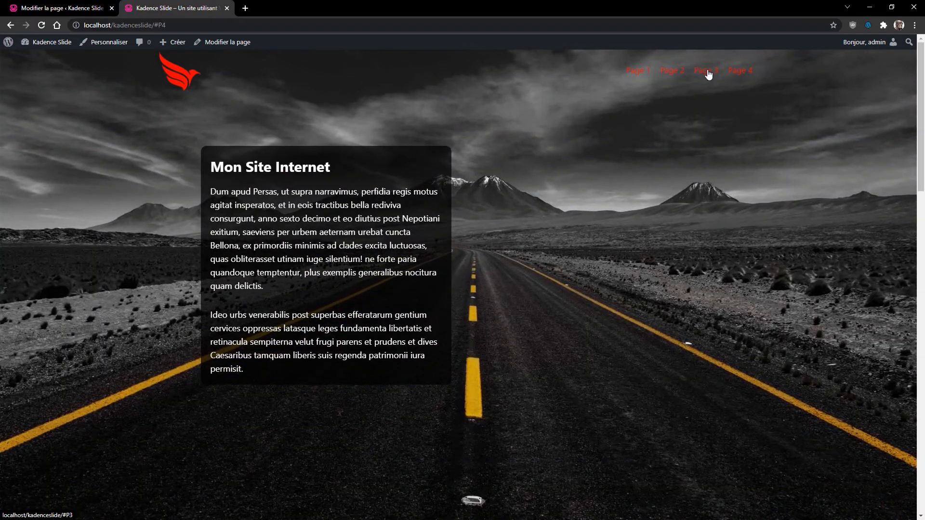
pyautogui.click(707, 71)
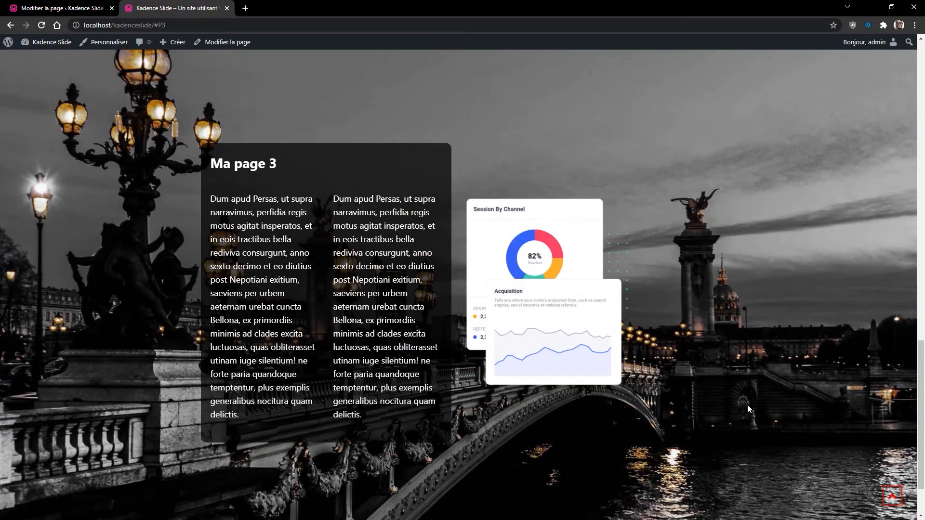
pyautogui.scroll(-1, 773, 403)
pyautogui.scroll(3, 767, 86)
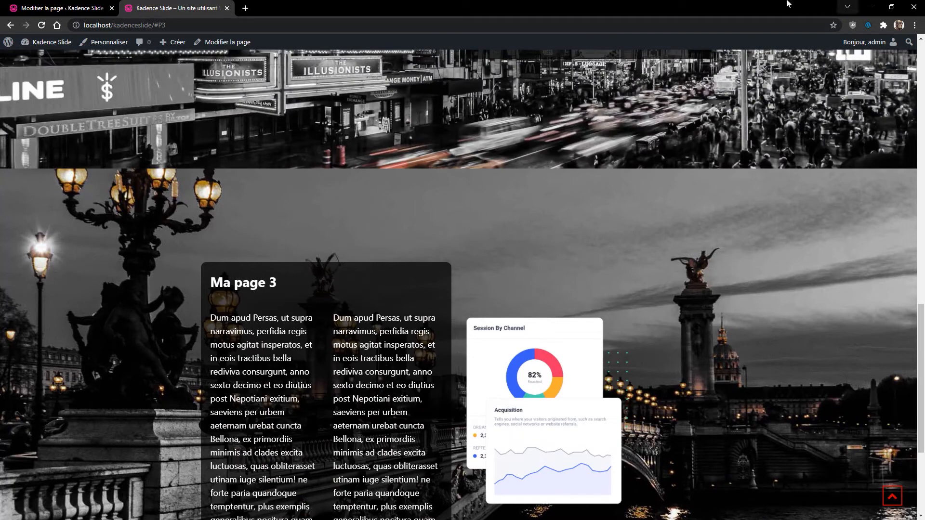
# - Return to the page editor and add a Row Layout with two equal columns below the "Ma page 3" row
pyautogui.click(114, 13)
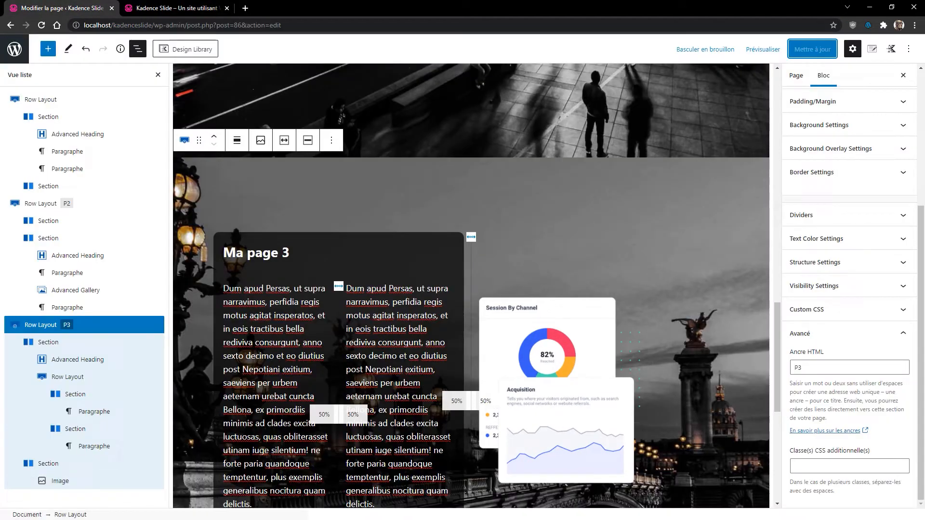
pyautogui.scroll(-7, 721, 343)
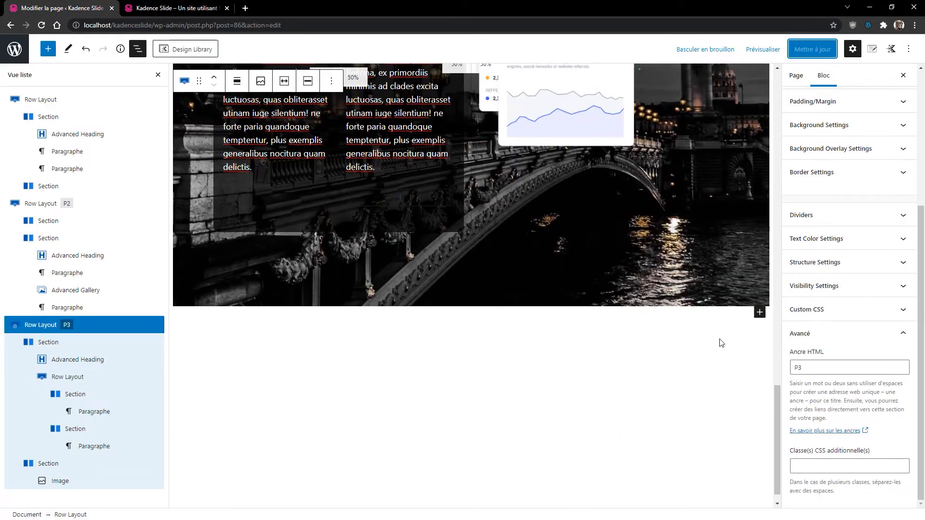
pyautogui.click(760, 312)
pyautogui.click(692, 391)
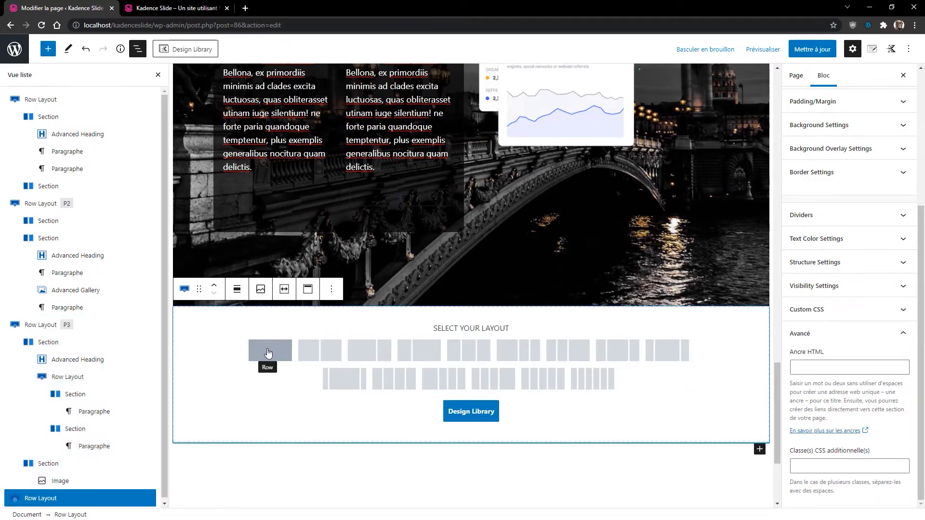
pyautogui.click(320, 351)
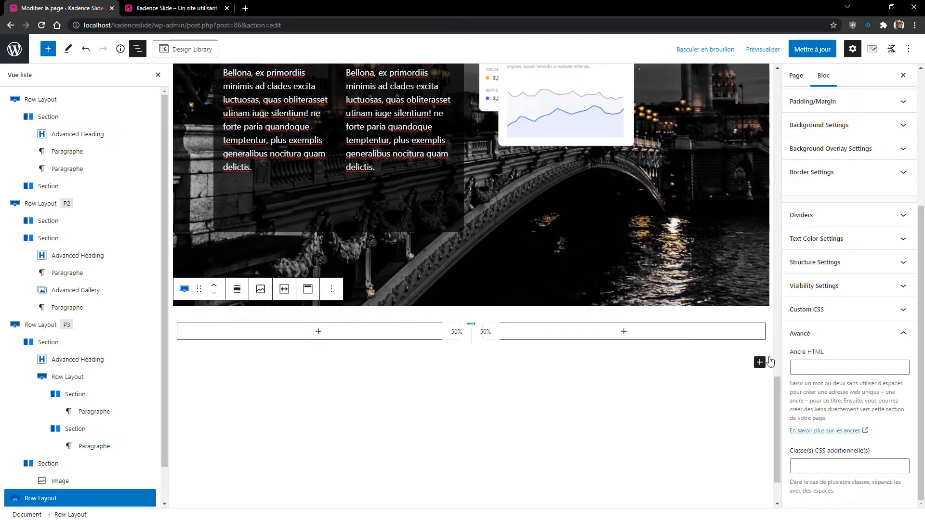
# - Give the new row the background image 01-NewYork.jpg from the media library, with Parallax attachment
pyautogui.click(821, 127)
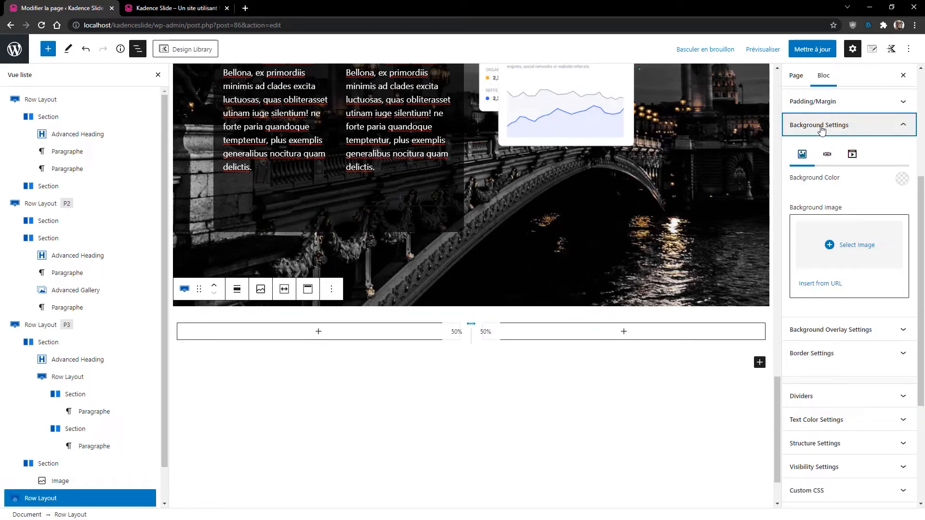
pyautogui.click(850, 244)
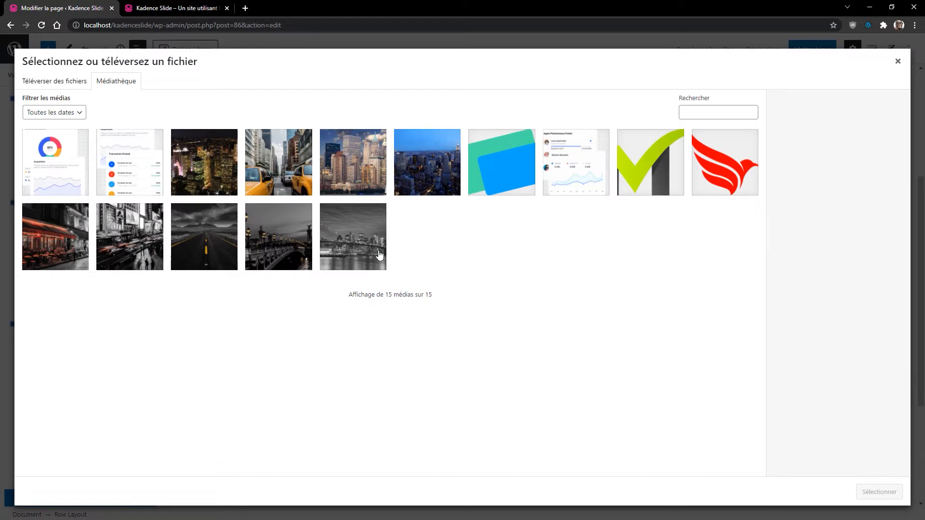
pyautogui.click(362, 251)
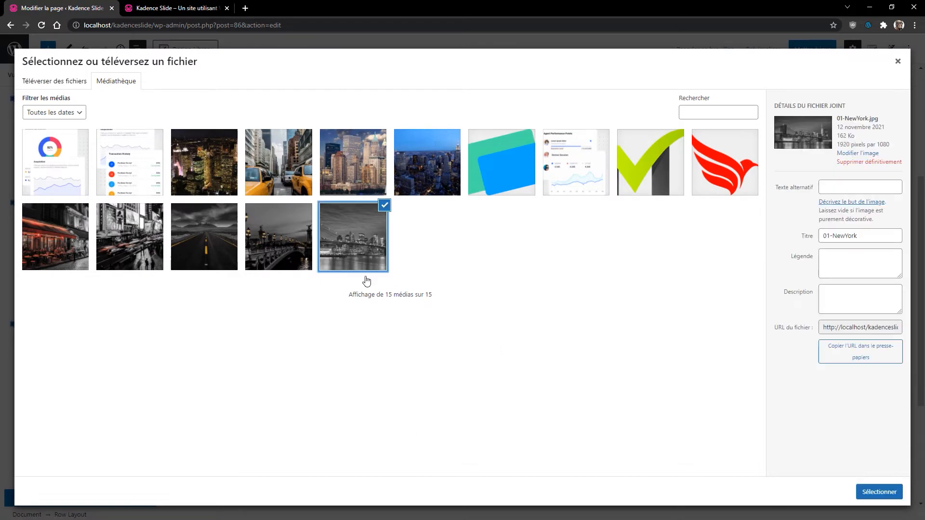
pyautogui.click(895, 492)
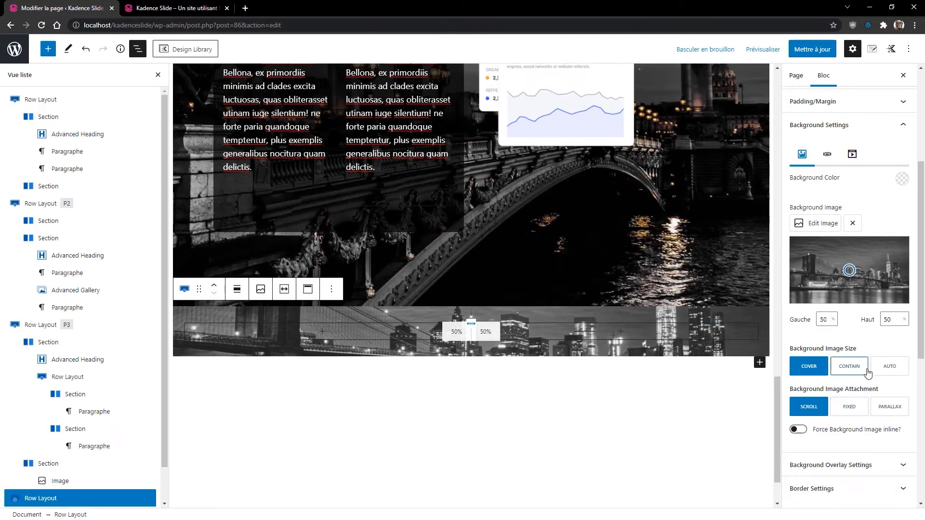
pyautogui.click(890, 407)
# - Set the new row's minimum height to 100 vh
pyautogui.scroll(-5, 888, 407)
pyautogui.scroll(-2, 874, 381)
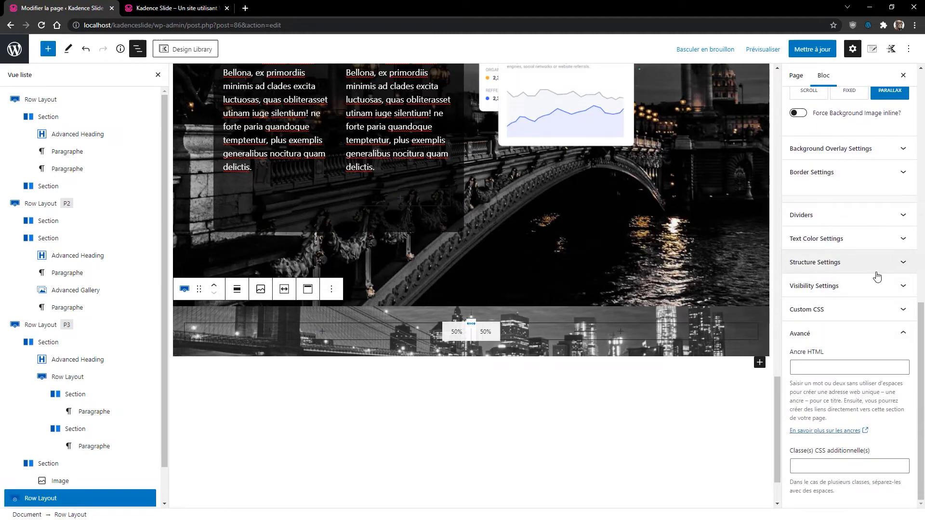
pyautogui.click(860, 257)
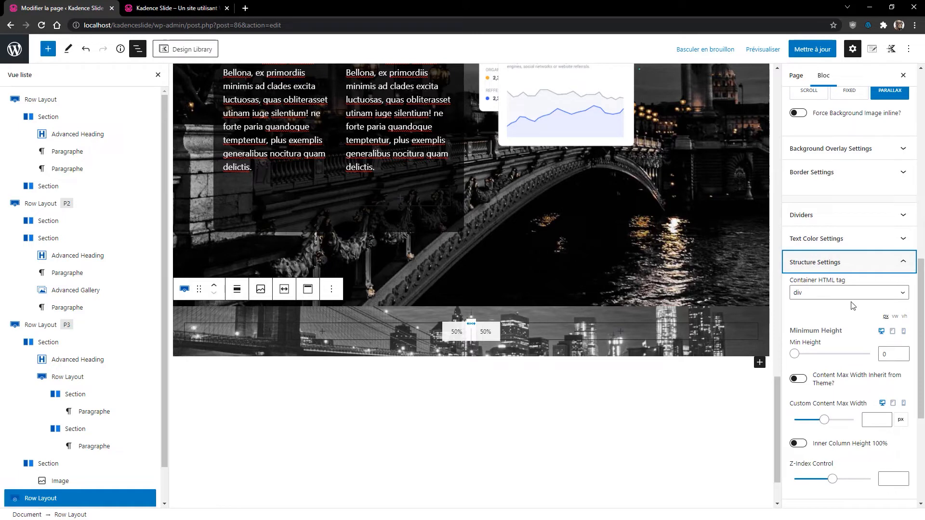
pyautogui.click(905, 318)
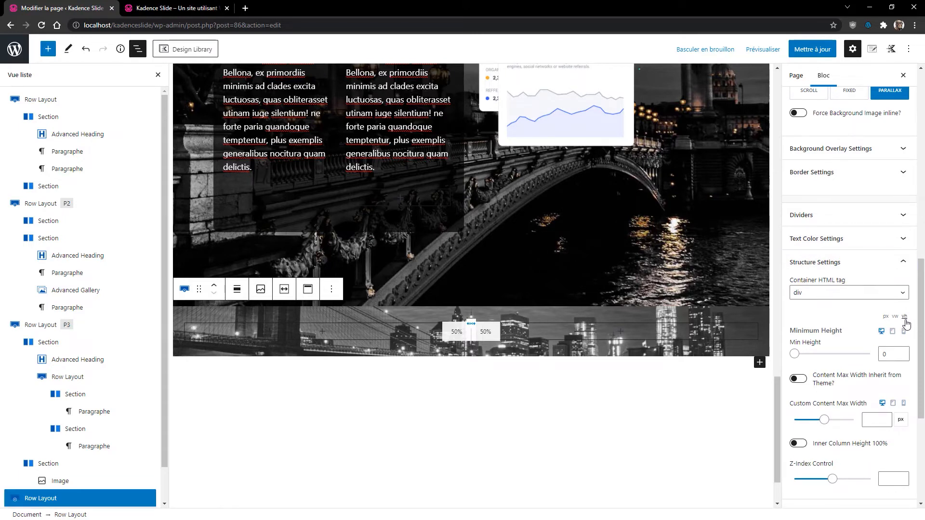
pyautogui.click(880, 352)
pyautogui.write('100')
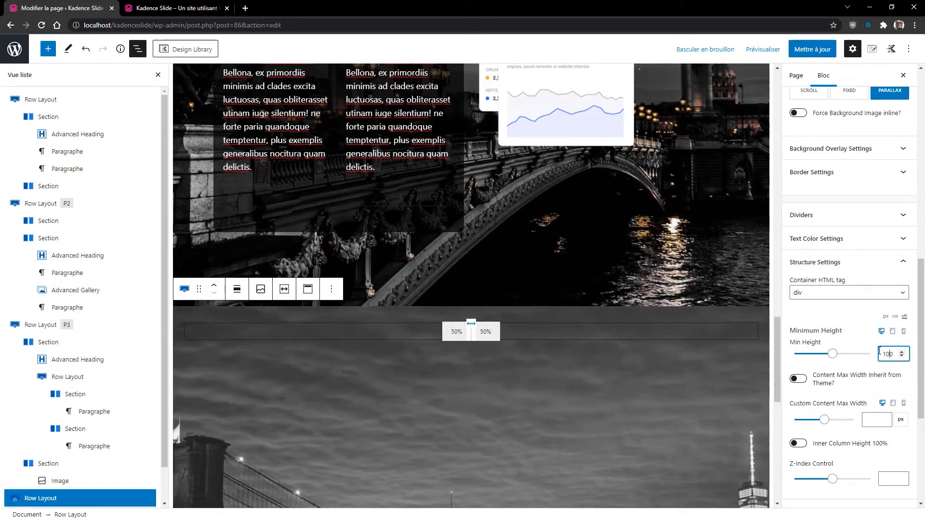
# - Set the new row's custom content max width to 1100 px
pyautogui.scroll(-3, 842, 349)
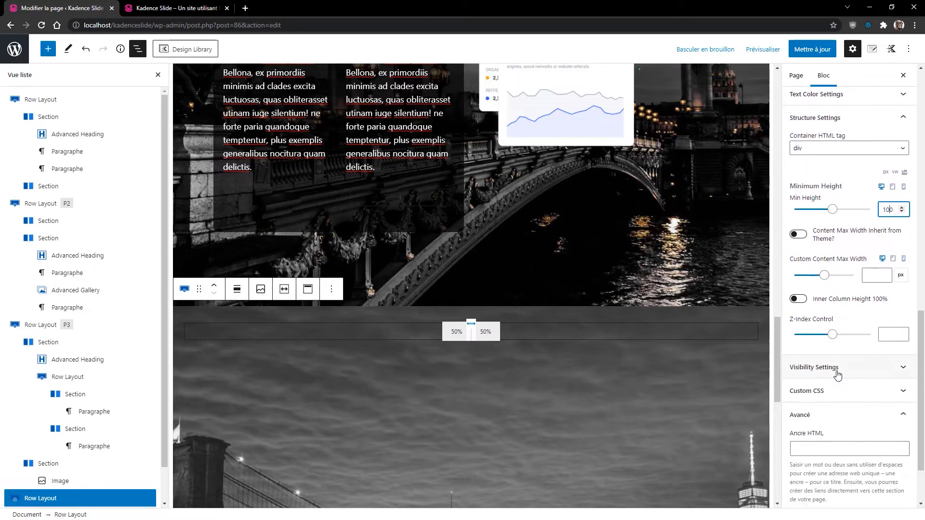
pyautogui.scroll(-1, 850, 371)
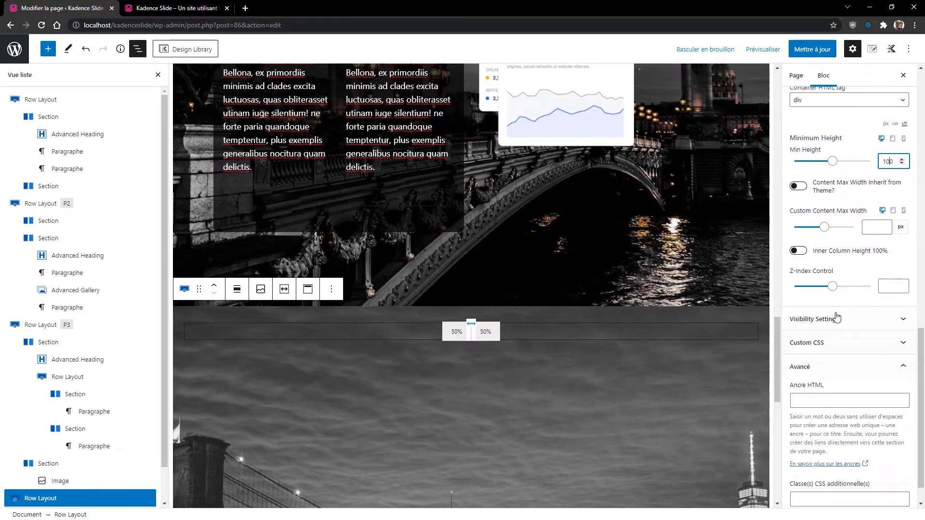
pyautogui.click(870, 231)
pyautogui.write('110')
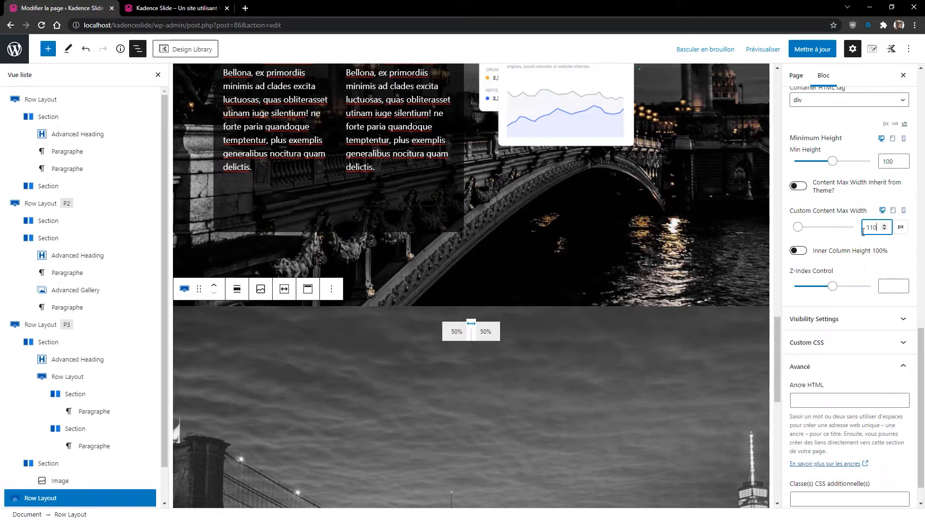
pyautogui.write('1')
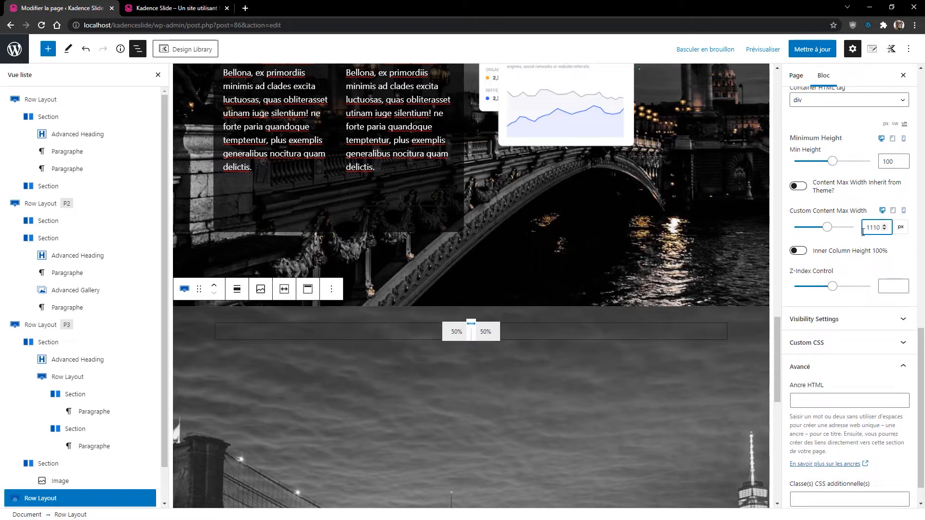
pyautogui.press('Delete')
pyautogui.write('0')
# - Set the HTML anchor of the New York skyline row to P4 and update the page
pyautogui.scroll(-1, 841, 267)
pyautogui.scroll(2, 775, 340)
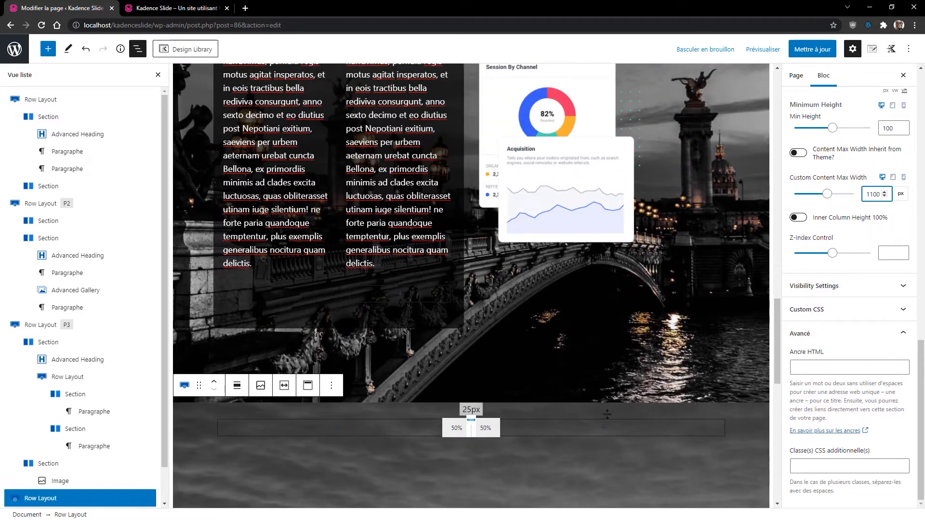
pyautogui.click(811, 371)
pyautogui.write('P4')
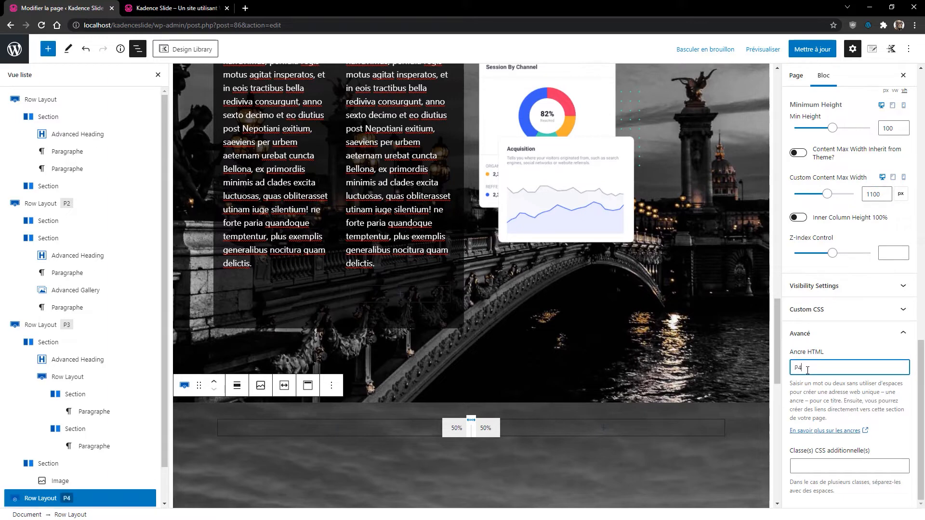
pyautogui.click(813, 48)
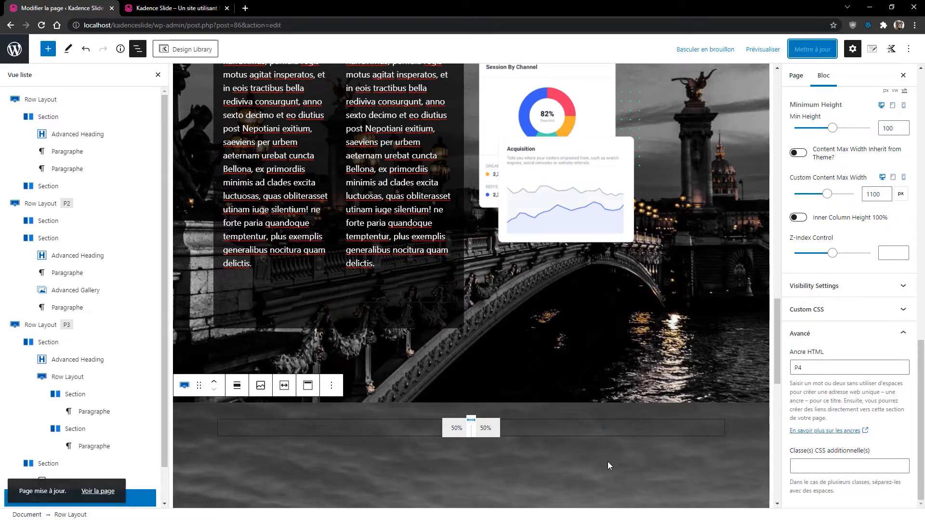
pyautogui.scroll(-5, 609, 462)
pyautogui.scroll(-2, 608, 237)
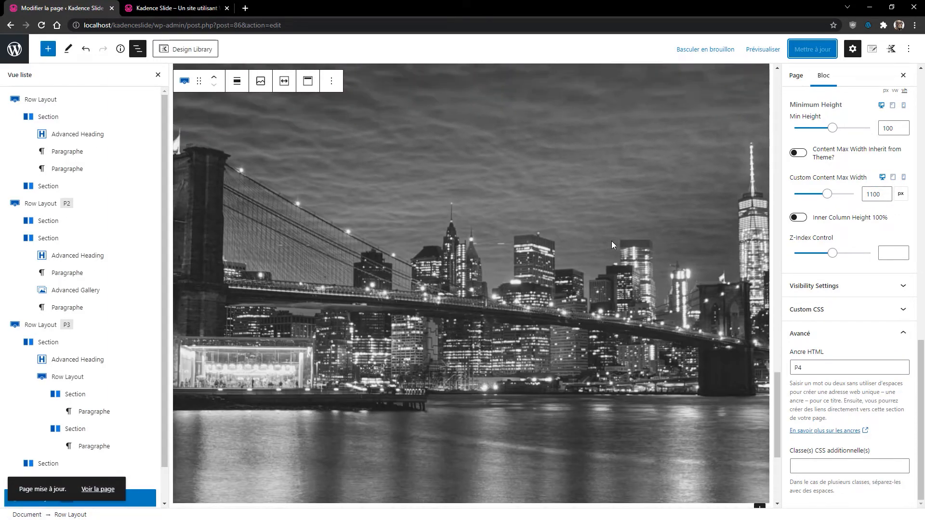
pyautogui.scroll(1, 612, 240)
pyautogui.scroll(2, 605, 240)
pyautogui.scroll(-2, 605, 240)
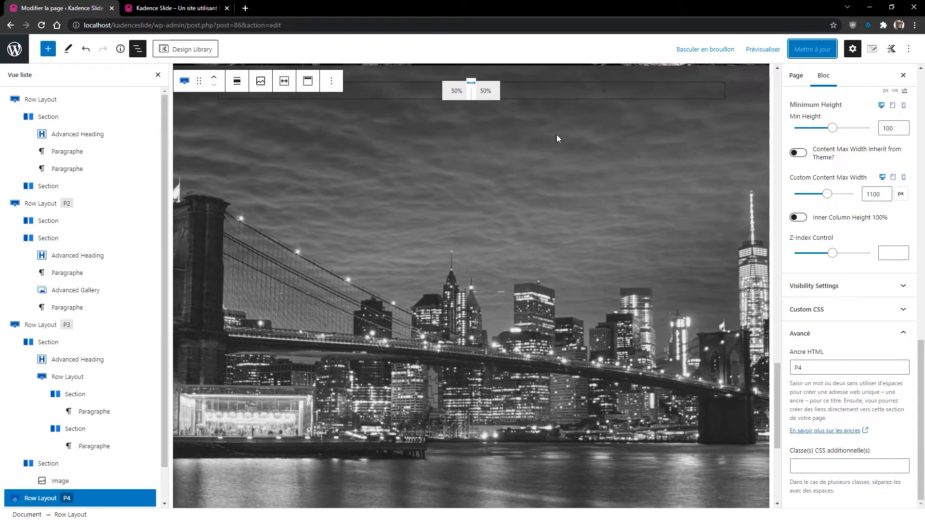
pyautogui.scroll(8, 836, 326)
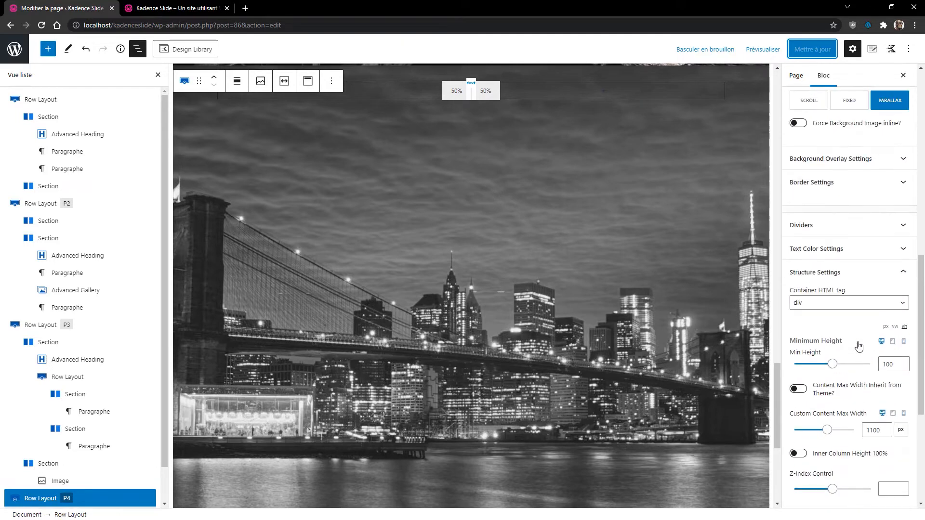
# - Switch the New York skyline row's background overlay to Gradient and set its second color to palette blue 215387
pyautogui.scroll(3, 877, 289)
pyautogui.scroll(-4, 874, 295)
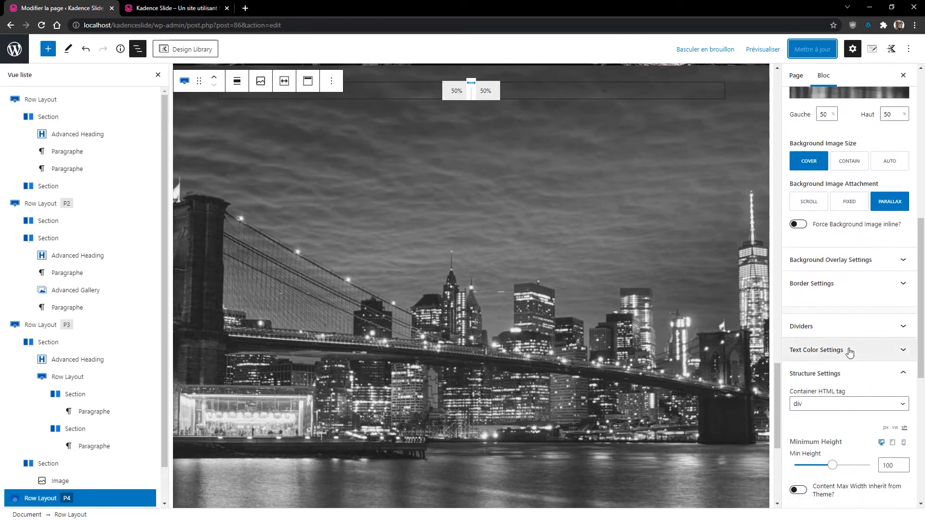
pyautogui.click(842, 263)
pyautogui.scroll(-1, 867, 270)
pyautogui.click(878, 237)
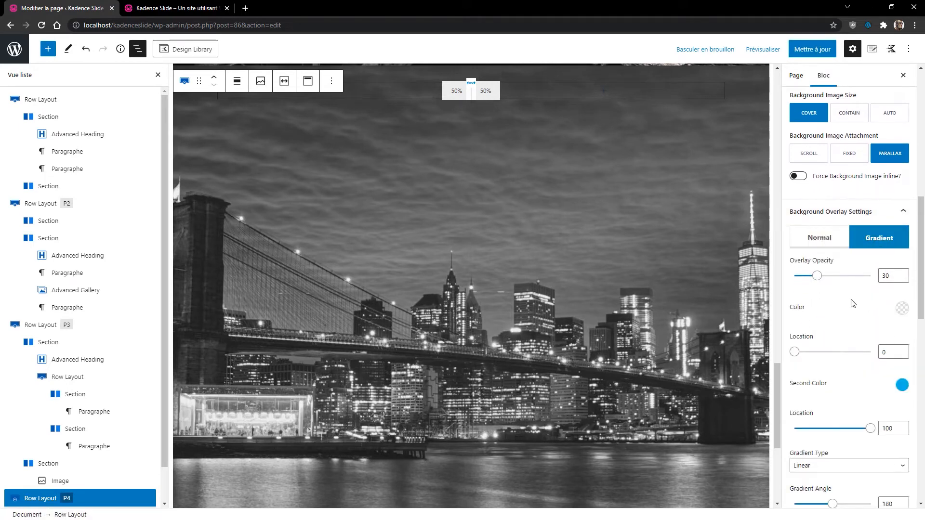
pyautogui.scroll(-2, 848, 289)
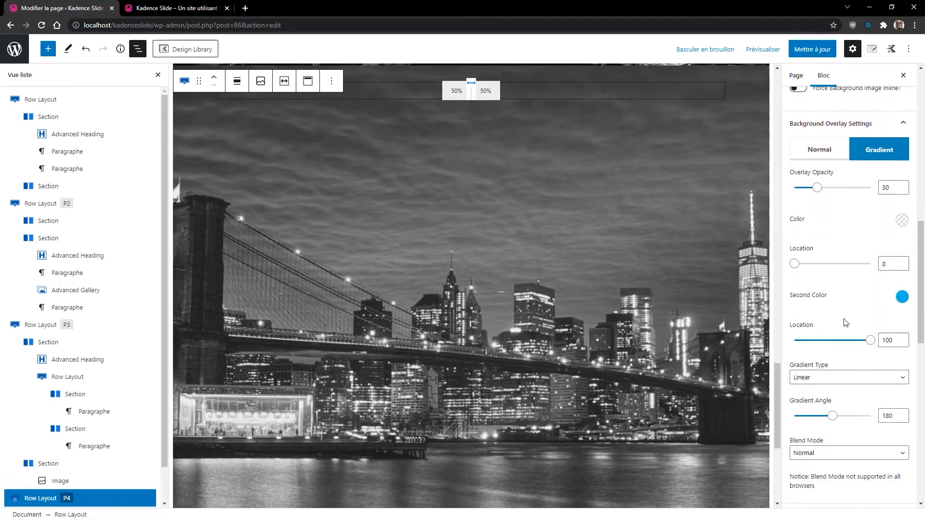
pyautogui.click(902, 289)
pyautogui.click(788, 262)
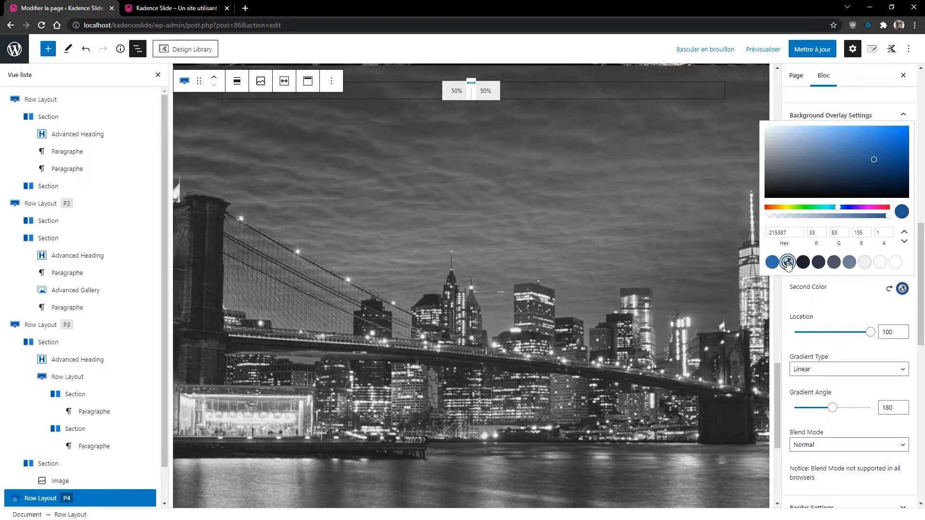
pyautogui.click(839, 304)
# - Set the overlay gradient's first color to light blue B9DDFF
pyautogui.click(901, 212)
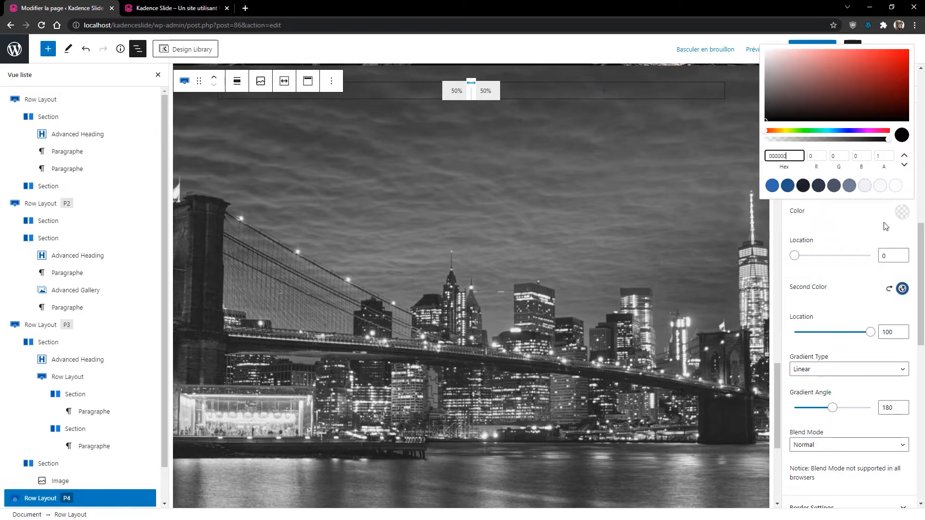
pyautogui.click(788, 185)
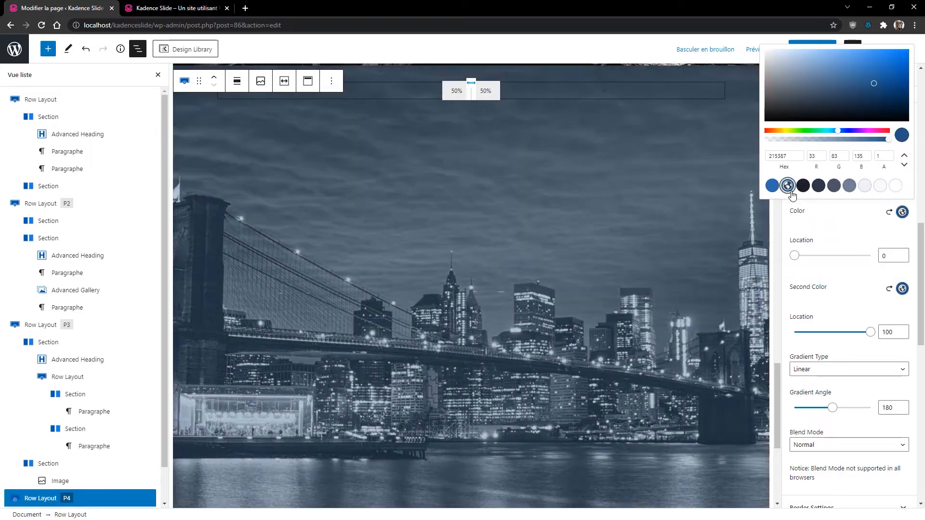
pyautogui.click(903, 214)
pyautogui.click(903, 213)
pyautogui.moveTo(873, 84); pyautogui.dragTo(805, 48)
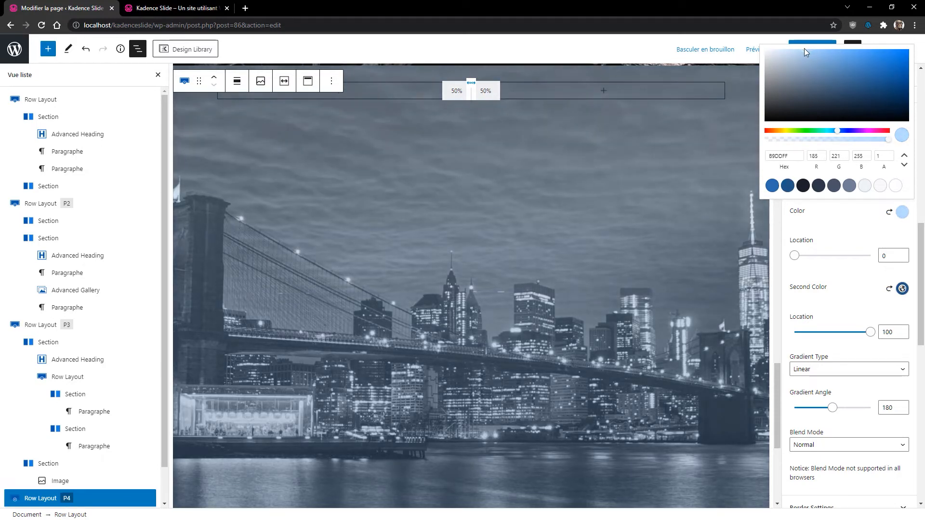
pyautogui.click(848, 229)
# - Set the linear gradient's angle to 260, with the first color's location at 55 and the second's at 64
pyautogui.scroll(-2, 828, 320)
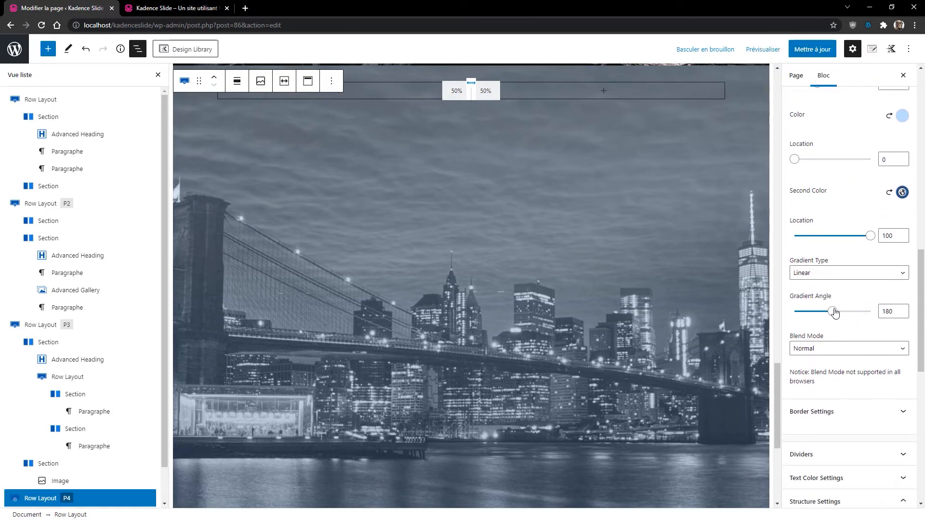
pyautogui.moveTo(871, 247); pyautogui.dragTo(834, 248)
pyautogui.moveTo(838, 316)
pyautogui.mouseDown()
pyautogui.moveTo(827, 318)
pyautogui.moveTo(851, 325)
pyautogui.mouseUp()
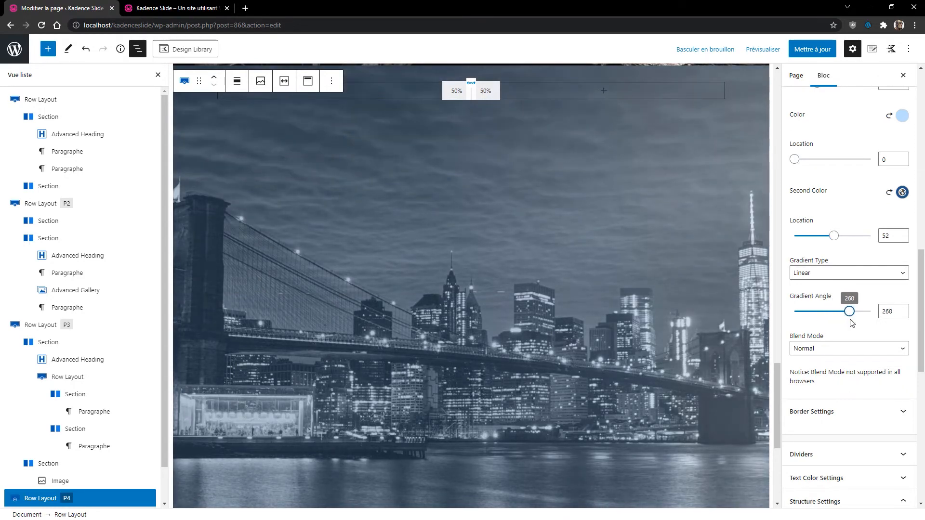
pyautogui.moveTo(796, 160); pyautogui.dragTo(839, 163)
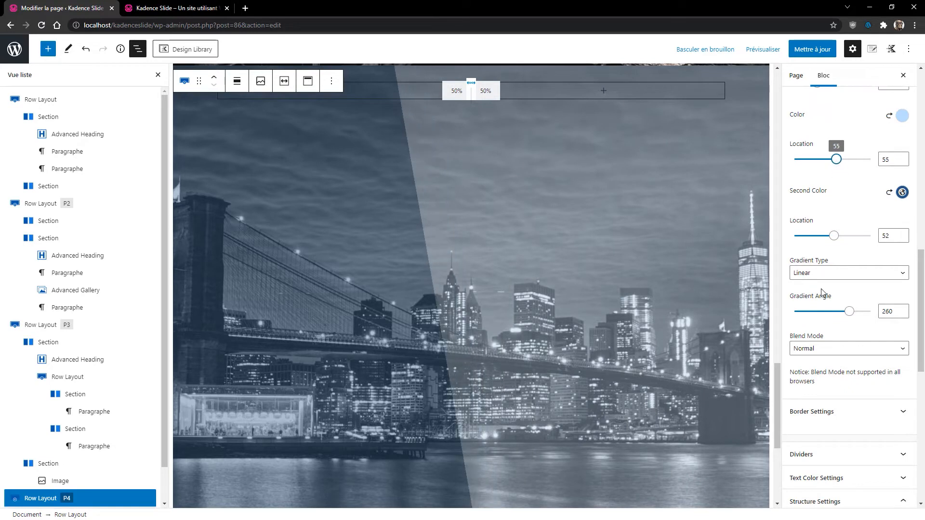
pyautogui.moveTo(834, 241); pyautogui.dragTo(845, 247)
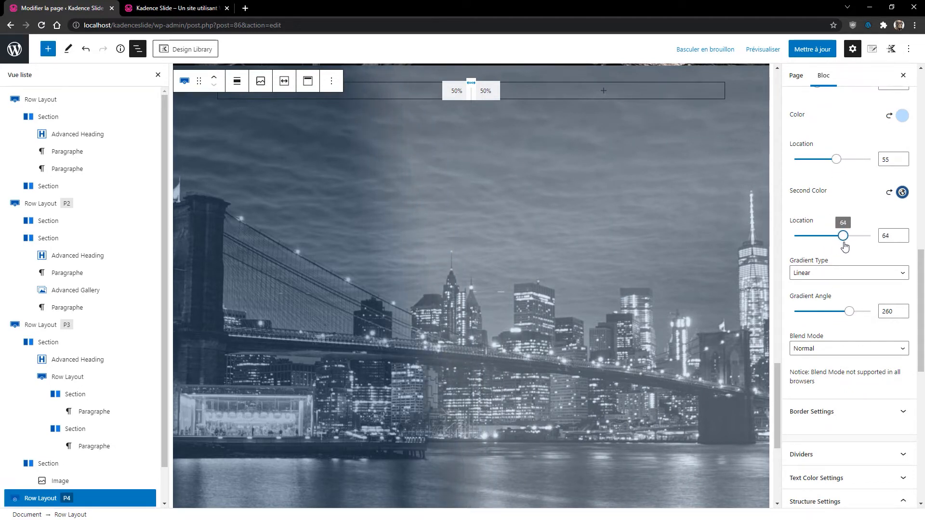
# - Adjust the gradient overlay to angle 247 and opacity 38, with color locations 43 and 40
pyautogui.moveTo(850, 313); pyautogui.dragTo(850, 316)
pyautogui.scroll(1, 839, 129)
pyautogui.moveTo(821, 134); pyautogui.dragTo(823, 131)
pyautogui.moveTo(833, 207); pyautogui.dragTo(827, 207)
pyautogui.moveTo(841, 285); pyautogui.dragTo(826, 285)
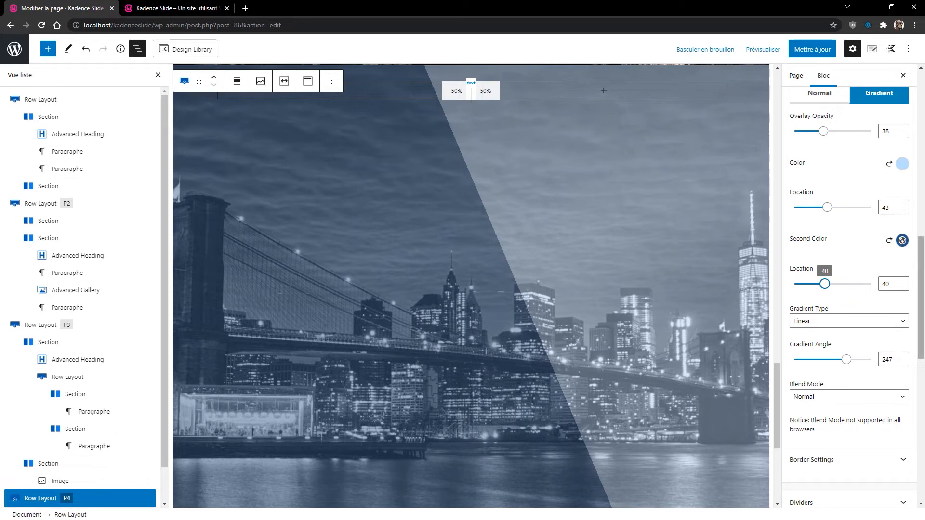
# - Lower the alpha of the gradient's second color to 0.1
pyautogui.click(902, 240)
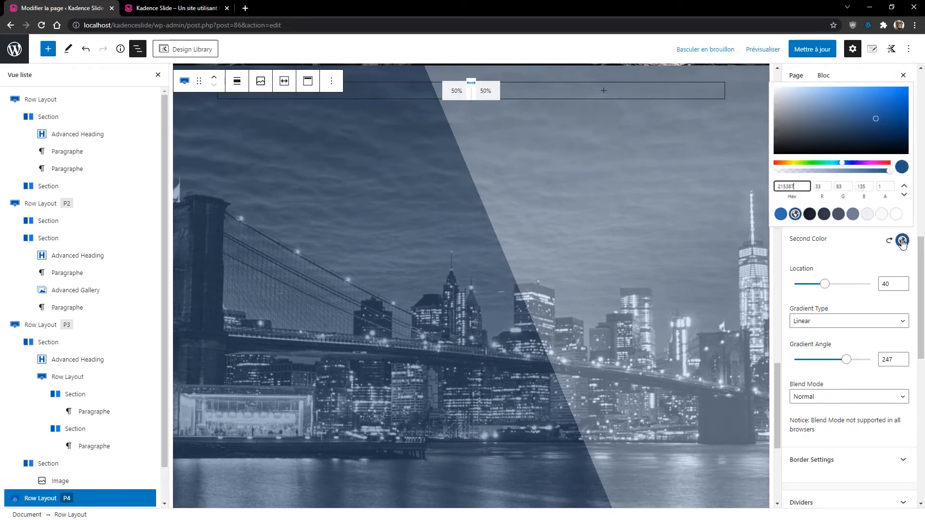
pyautogui.click(887, 169)
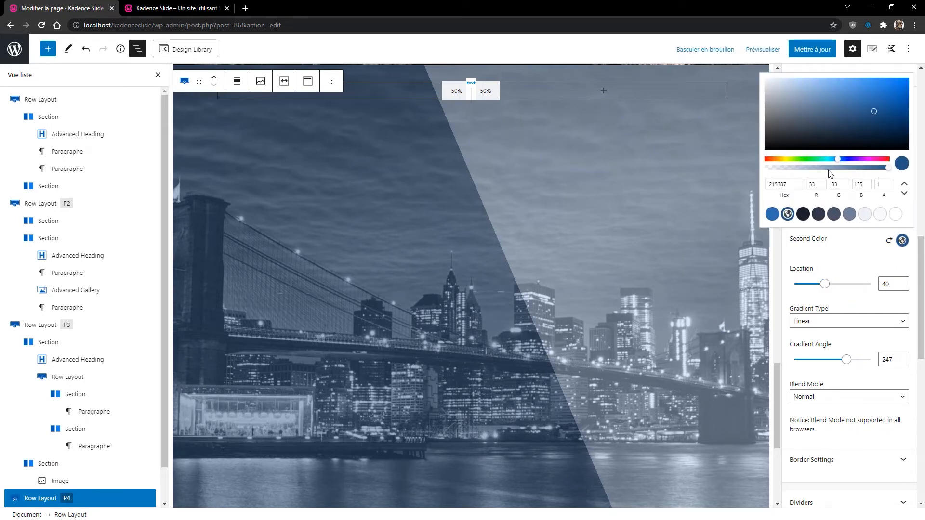
pyautogui.click(796, 168)
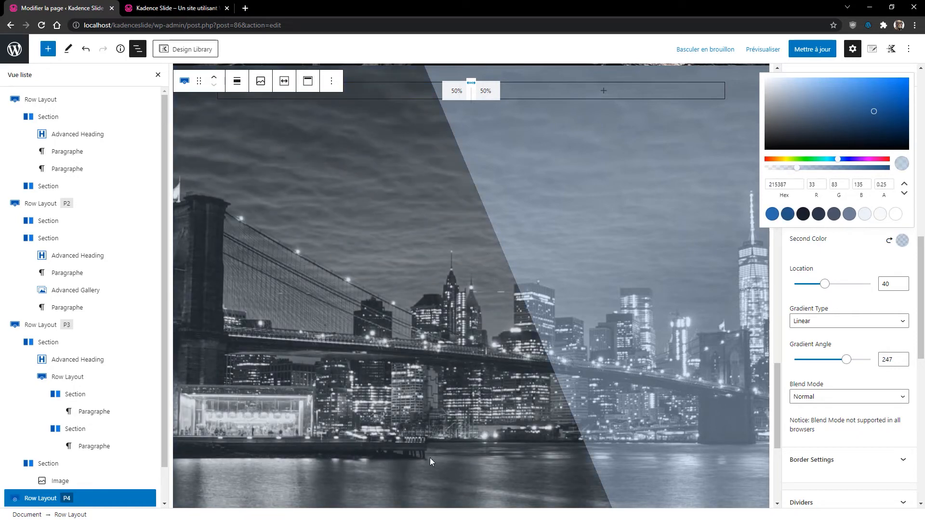
pyautogui.click(780, 168)
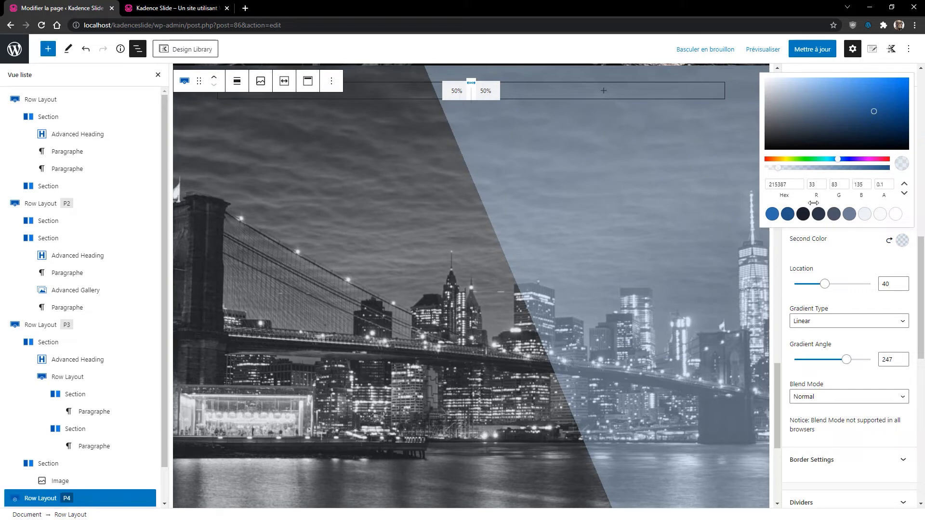
pyautogui.click(859, 259)
# - Change the gradient's first color to near-black 050505 and make it semi-transparent
pyautogui.click(902, 164)
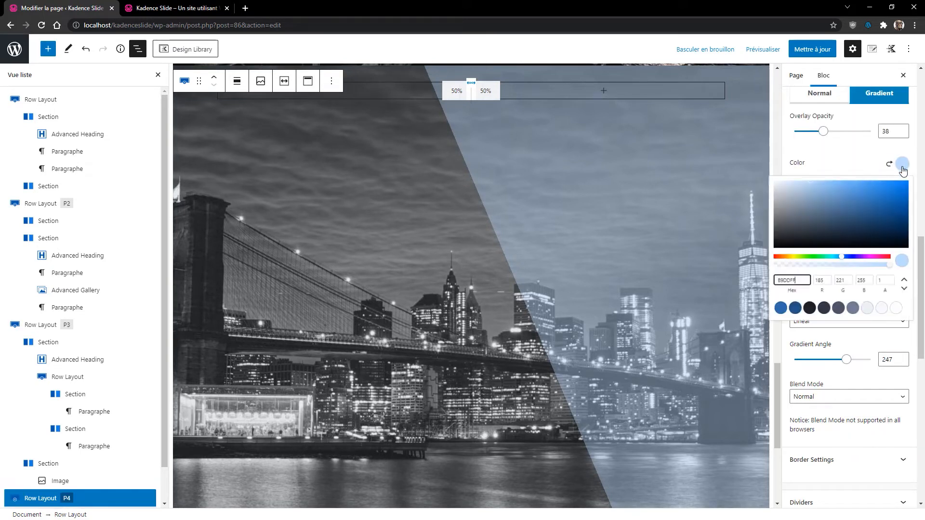
pyautogui.moveTo(816, 215); pyautogui.dragTo(766, 252)
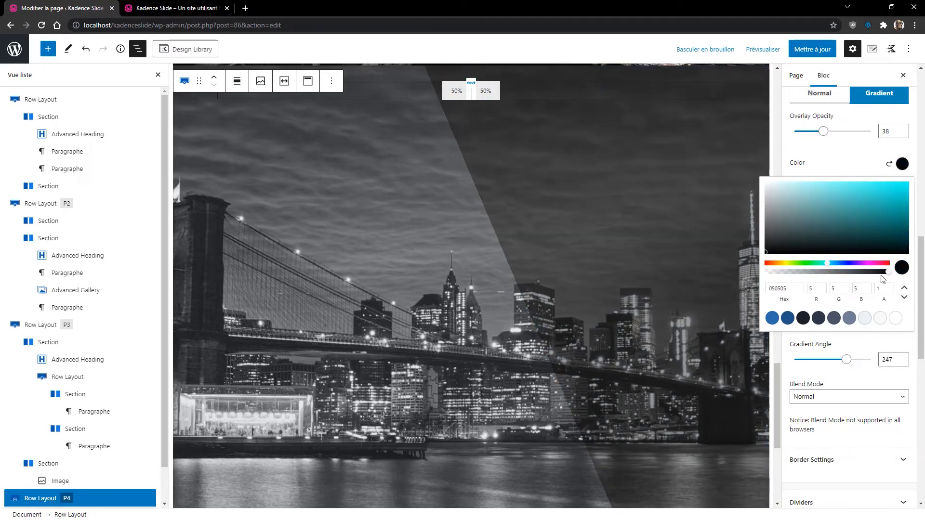
pyautogui.moveTo(838, 278); pyautogui.dragTo(813, 275)
pyautogui.click(845, 168)
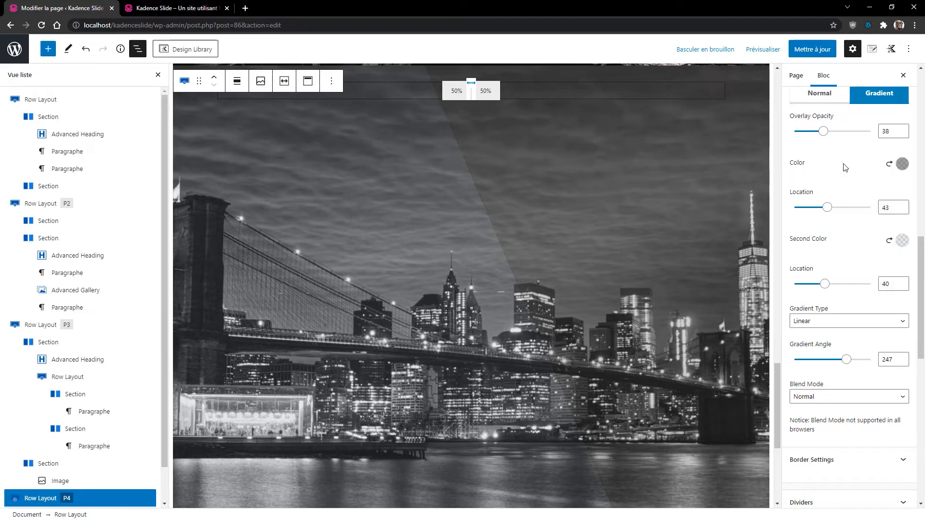
# - Change the gradient's second color to fully opaque black, 000000 with alpha 1
pyautogui.click(902, 240)
pyautogui.moveTo(788, 135); pyautogui.dragTo(764, 157)
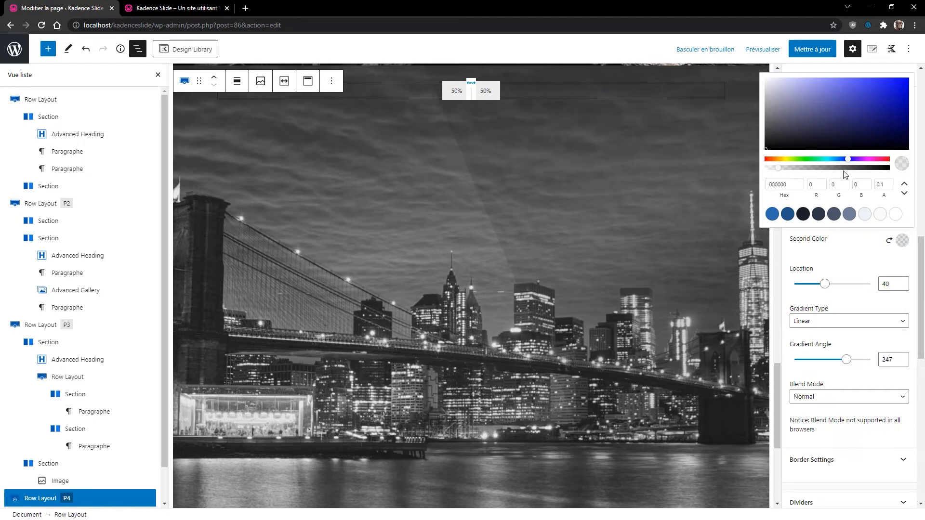
pyautogui.click(885, 168)
pyautogui.moveTo(890, 171); pyautogui.dragTo(890, 173)
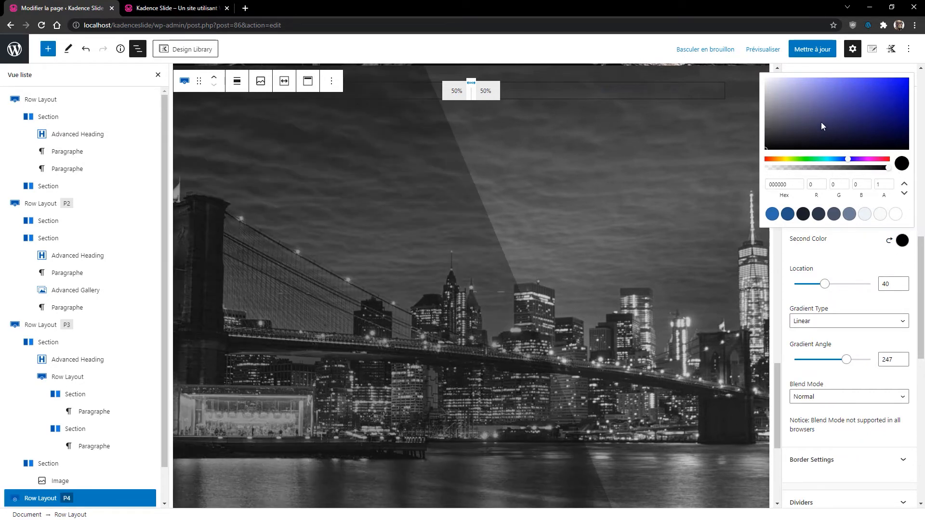
pyautogui.click(843, 264)
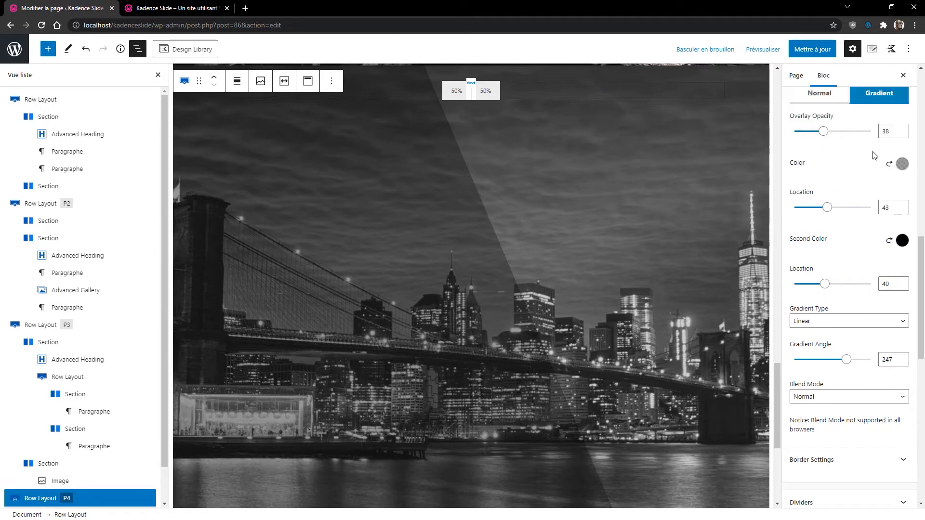
# - Set the overlay opacity to 100, reset the gradient's second color and return the overlay type to Normal
pyautogui.moveTo(823, 130); pyautogui.dragTo(871, 131)
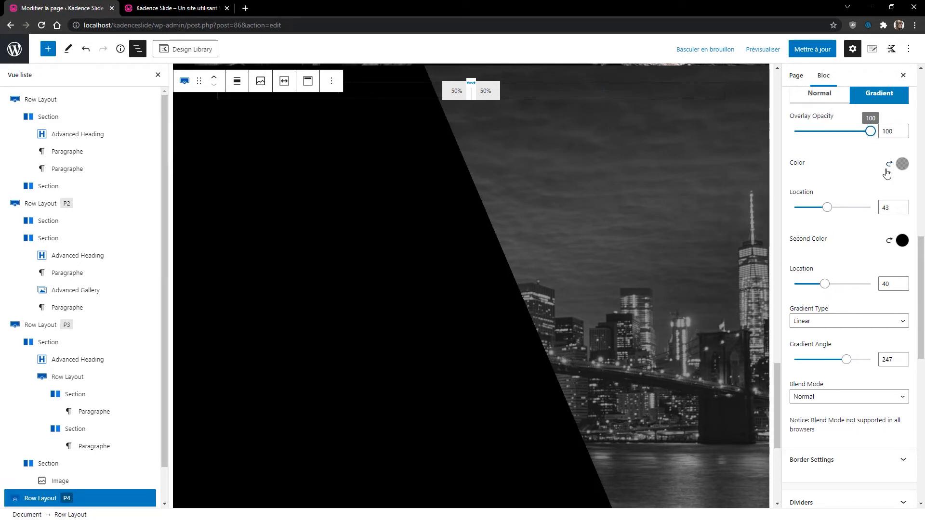
pyautogui.click(889, 241)
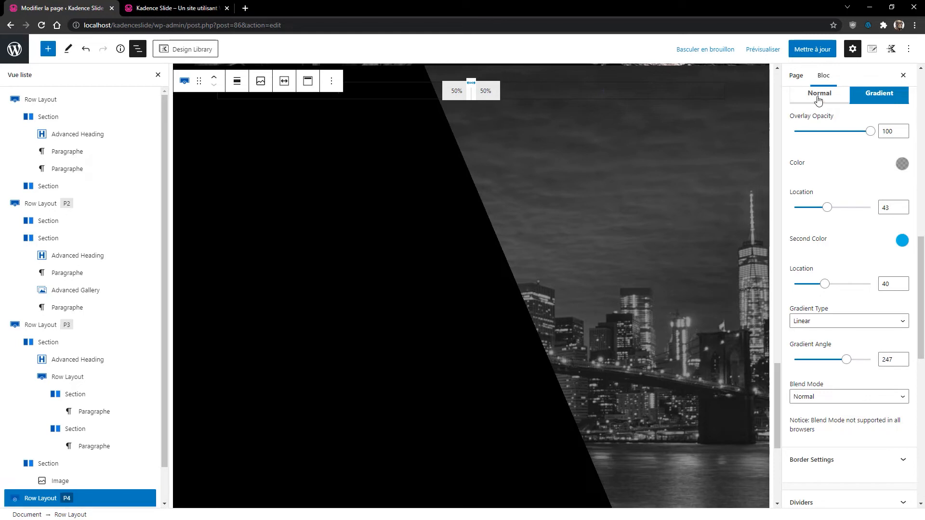
pyautogui.scroll(3, 825, 169)
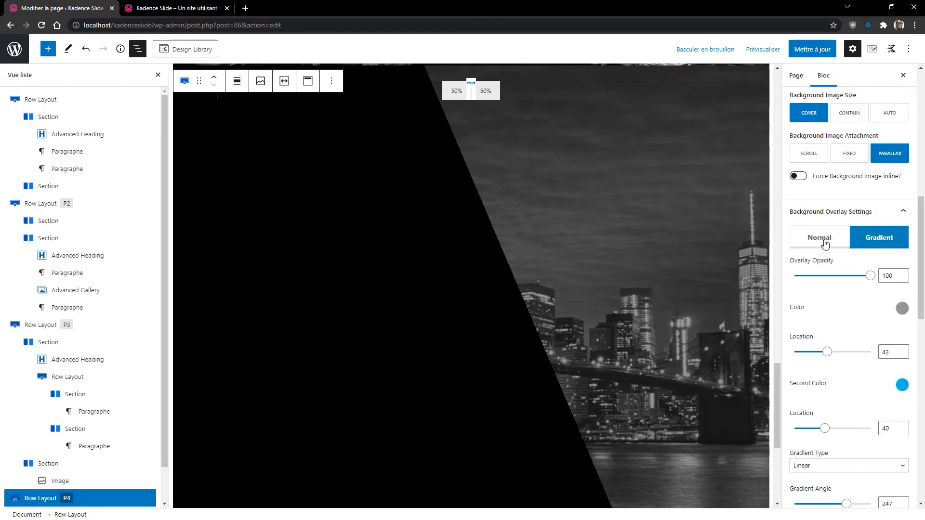
pyautogui.click(825, 245)
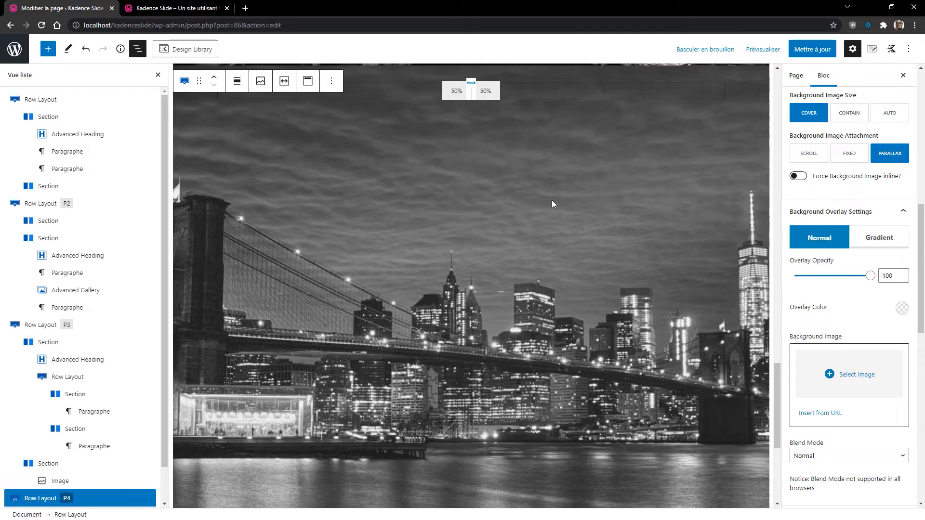
# - Resize the New York skyline row's two columns to 45% and 55%
pyautogui.scroll(2, 555, 197)
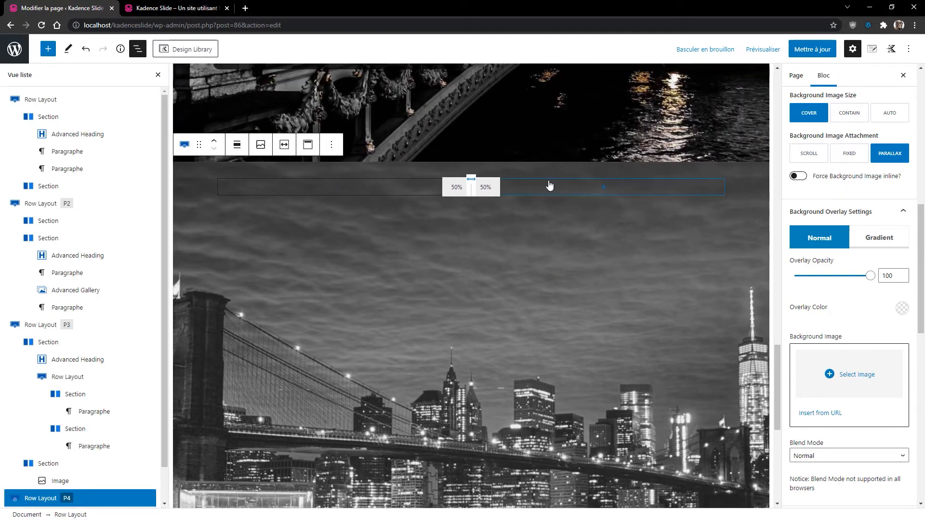
pyautogui.moveTo(472, 188); pyautogui.dragTo(438, 193)
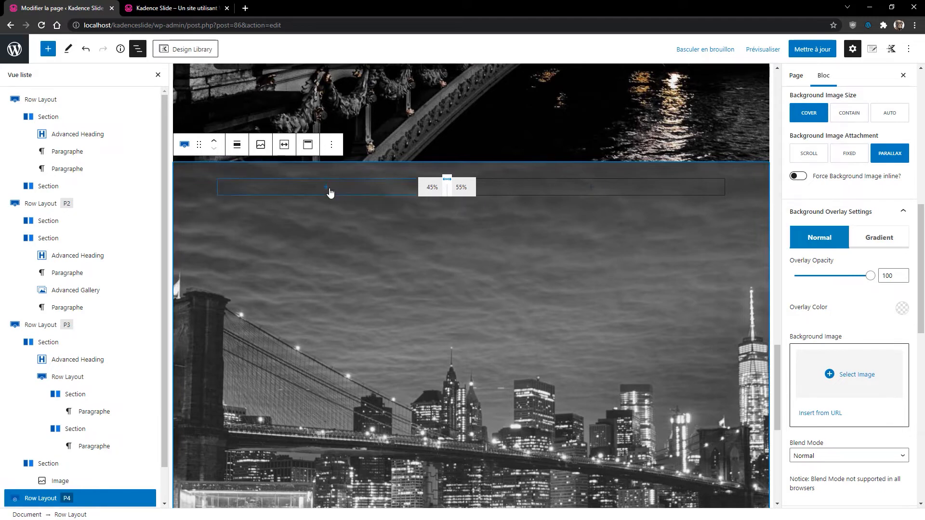
# - Give the first section of row P4 a black background color, 000000 with alpha 0.7
pyautogui.scroll(-1, 76, 480)
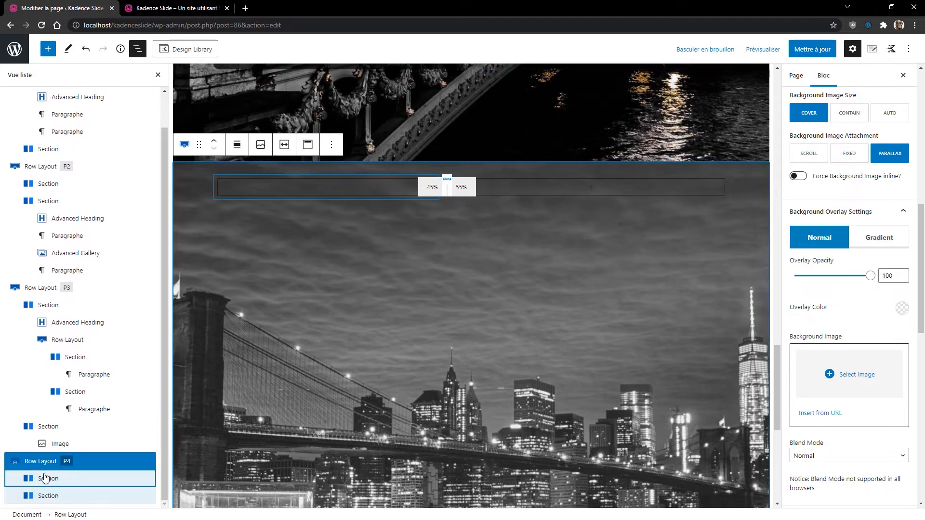
pyautogui.click(76, 480)
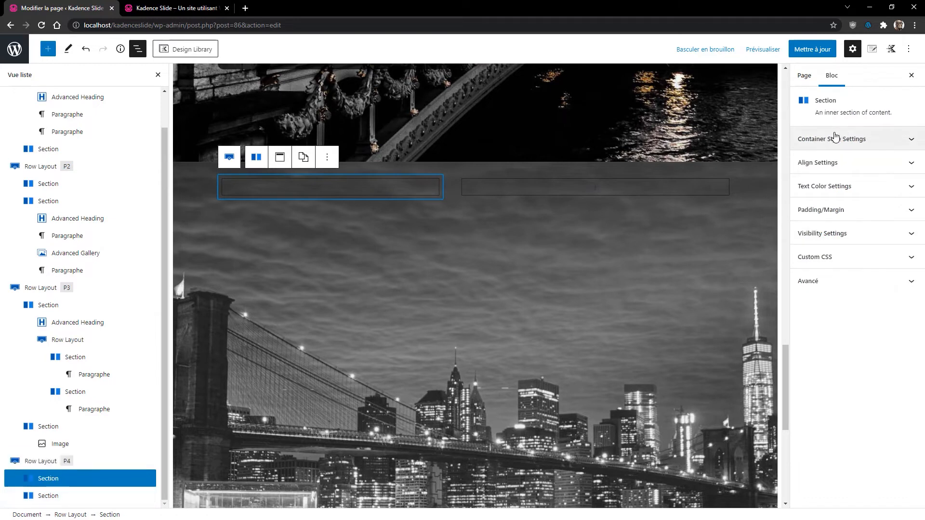
pyautogui.click(822, 138)
pyautogui.click(902, 198)
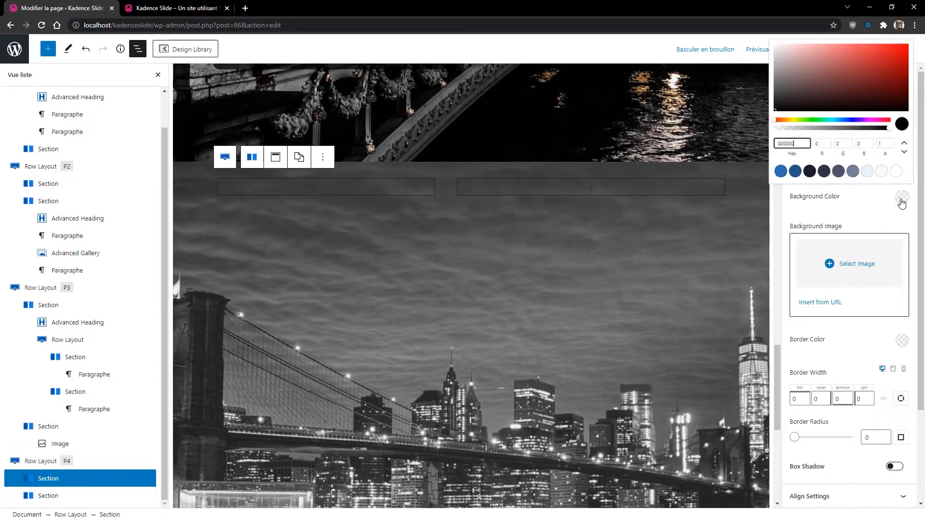
pyautogui.click(766, 106)
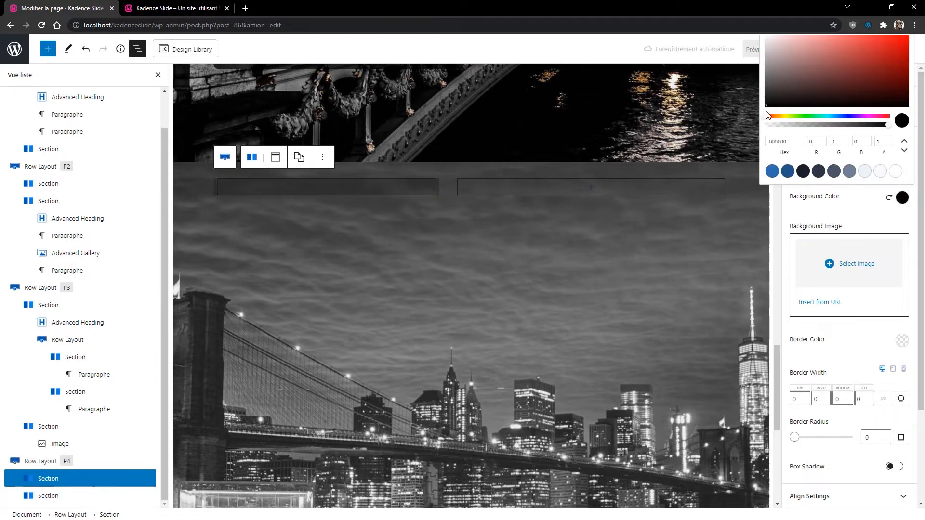
pyautogui.doubleClick(885, 141)
pyautogui.write('0.7')
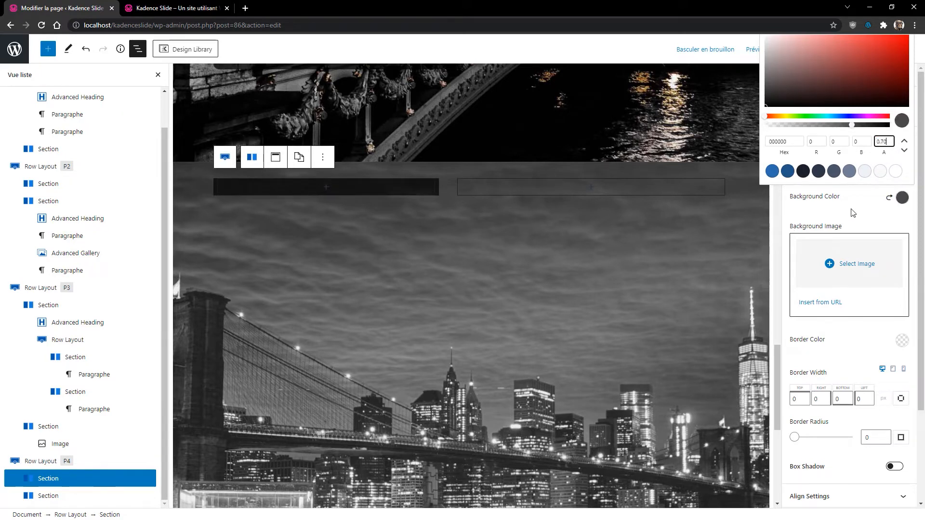
pyautogui.click(854, 213)
# - Set the border radius of row P4's first section to 12
pyautogui.scroll(-2, 850, 328)
pyautogui.moveTo(804, 304); pyautogui.dragTo(783, 311)
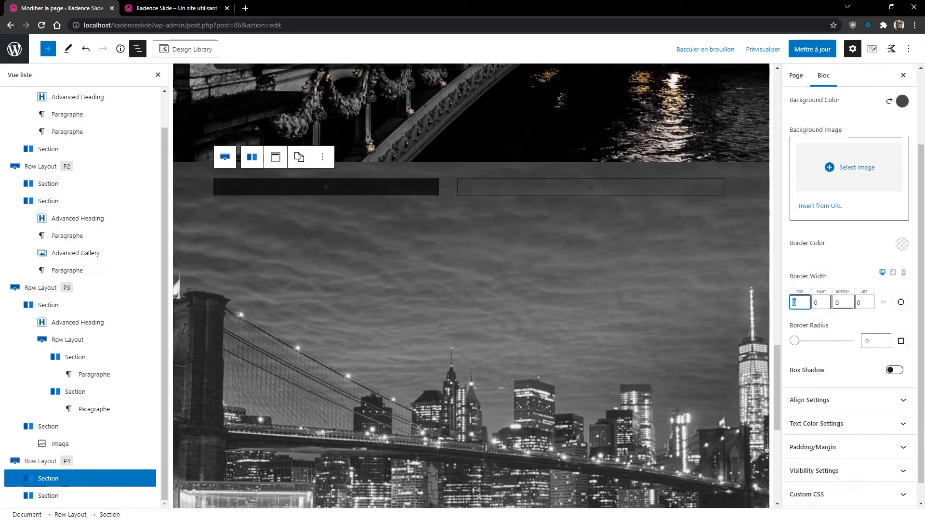
pyautogui.click(881, 340)
pyautogui.write('12')
pyautogui.scroll(-1, 830, 405)
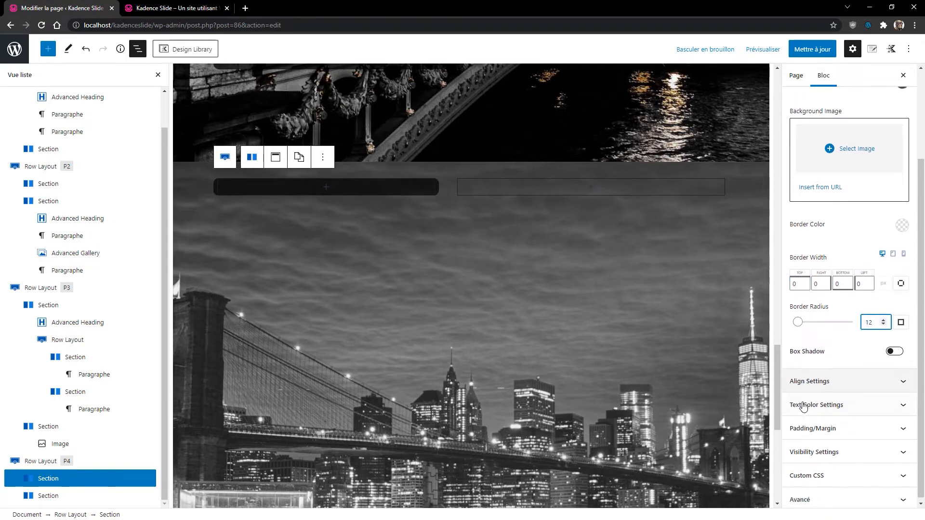
# - Set the padding of row P4's first section to 20 px on all four sides
pyautogui.click(827, 435)
pyautogui.click(800, 441)
pyautogui.write('2')
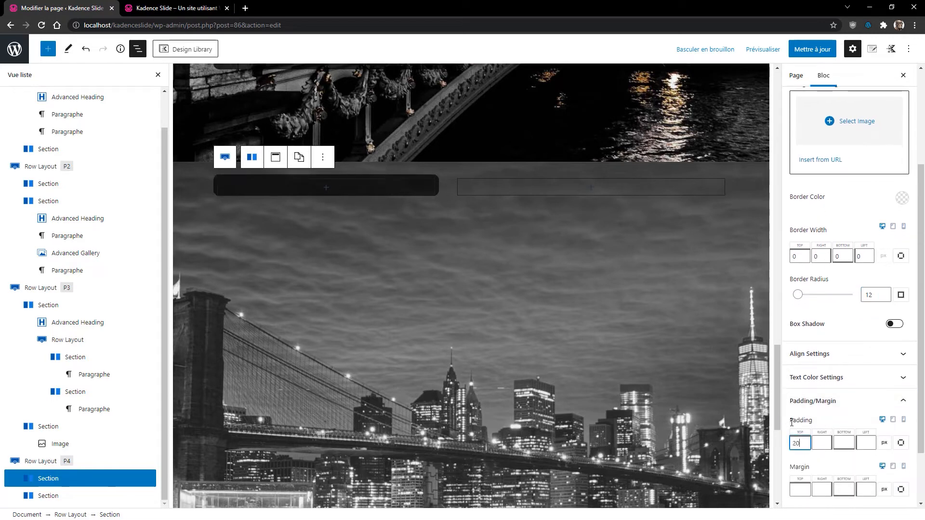
pyautogui.write('0')
pyautogui.press('Tab')
pyautogui.write('20')
pyautogui.press('Tab')
pyautogui.write('20')
pyautogui.press('Tab')
pyautogui.write('20')
pyautogui.press('Tab')
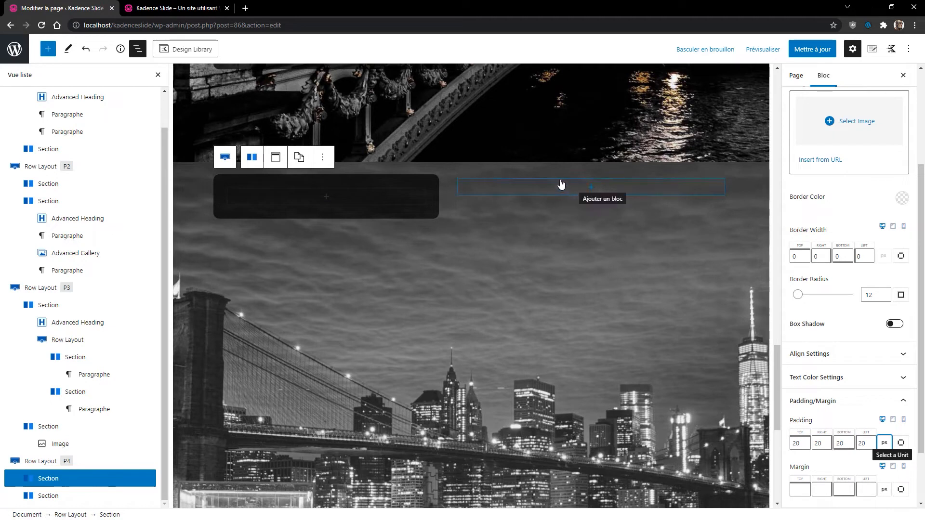
# - Give row P4's second section a black background, 000000 with alpha 0.7, and a border radius of 12
pyautogui.click(45, 496)
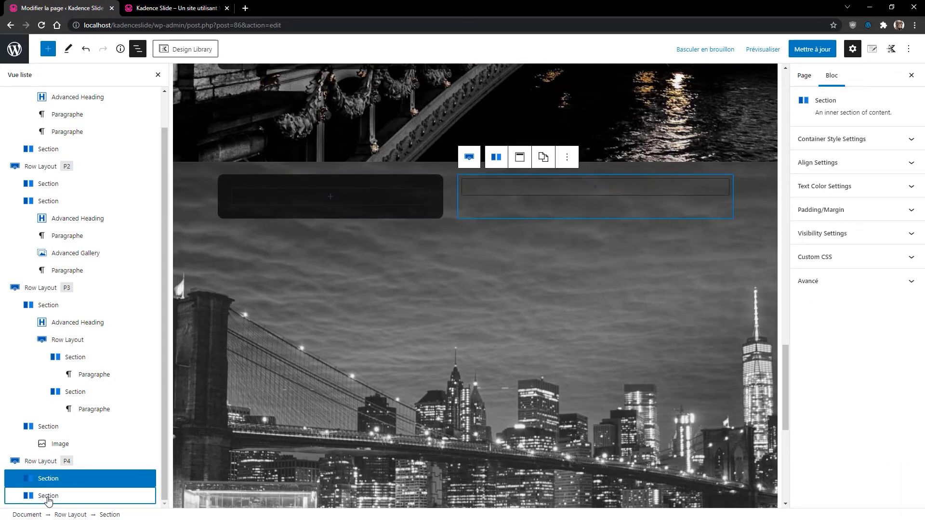
pyautogui.click(835, 138)
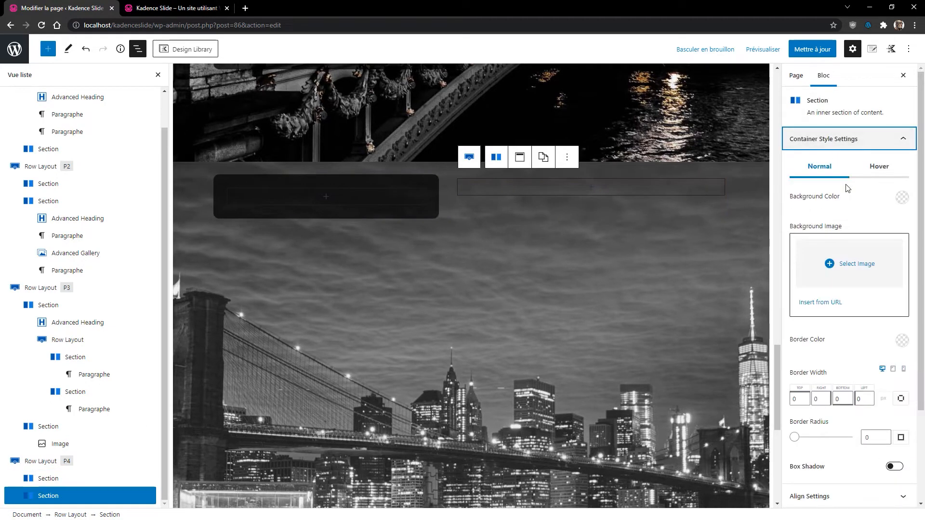
pyautogui.click(902, 197)
pyautogui.moveTo(778, 99); pyautogui.dragTo(766, 111)
pyautogui.moveTo(887, 141); pyautogui.dragTo(815, 119)
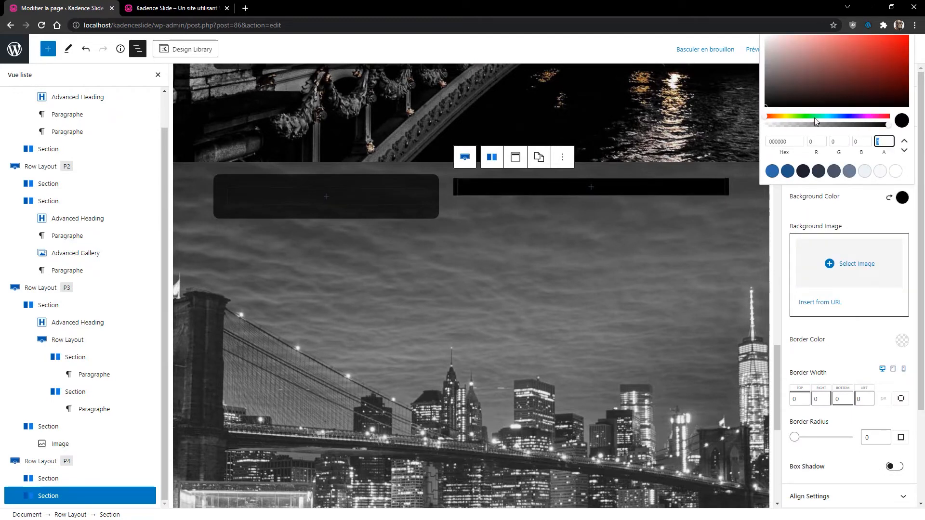
pyautogui.write('0.7')
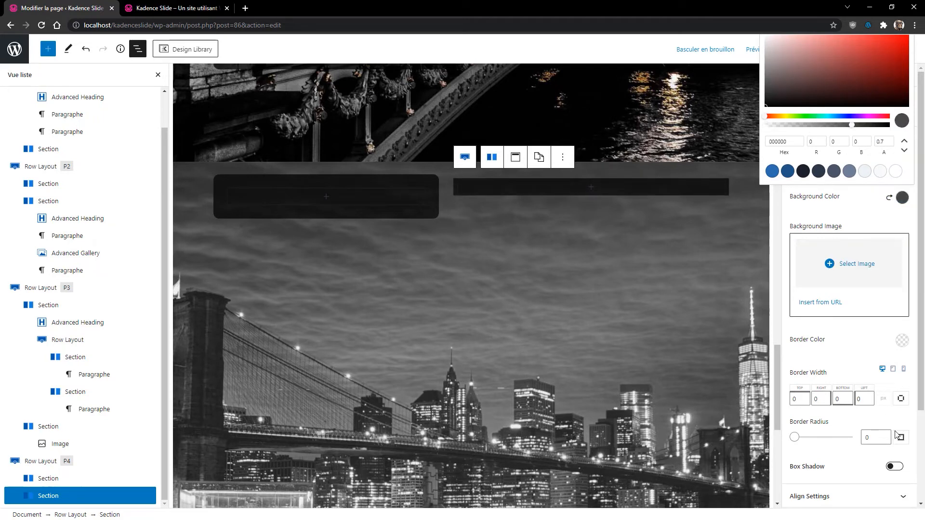
pyautogui.click(873, 438)
pyautogui.write('12')
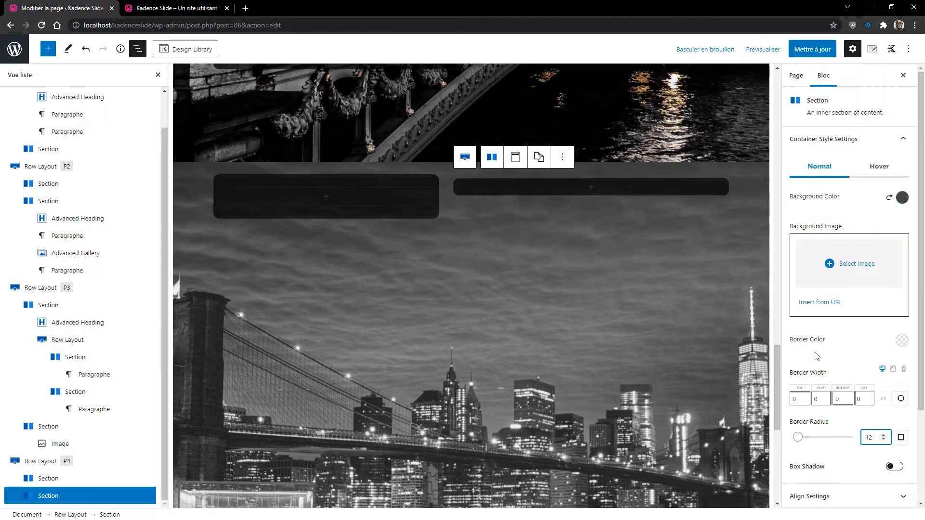
# - Set the padding of row P4's second section to 20 px on all four sides
pyautogui.scroll(-3, 875, 400)
pyautogui.click(835, 427)
pyautogui.click(803, 443)
pyautogui.write('20')
pyautogui.press('Tab')
pyautogui.write('20')
pyautogui.press('Tab')
pyautogui.write('20')
pyautogui.press('Tab')
pyautogui.write('20')
pyautogui.press('Tab')
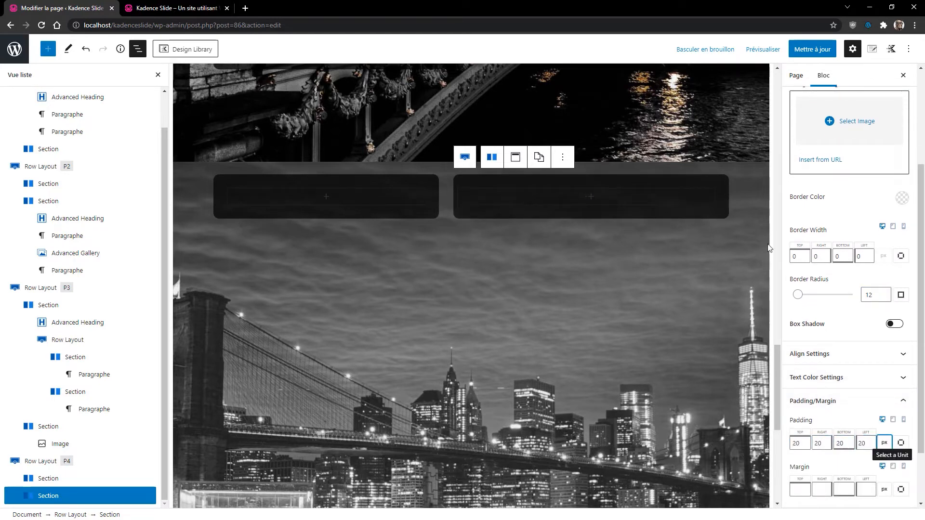
# - Align the content of row P4 vertically to the middle
pyautogui.scroll(2, 542, 232)
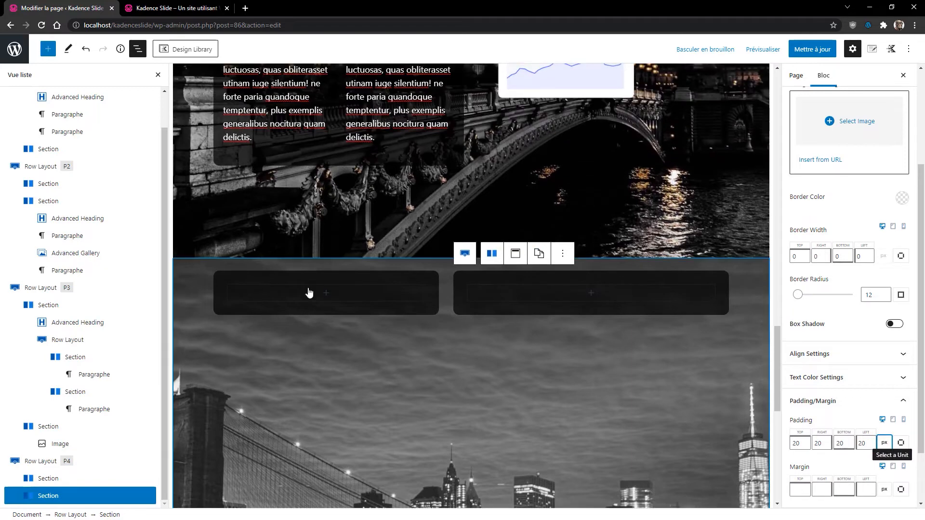
pyautogui.click(497, 392)
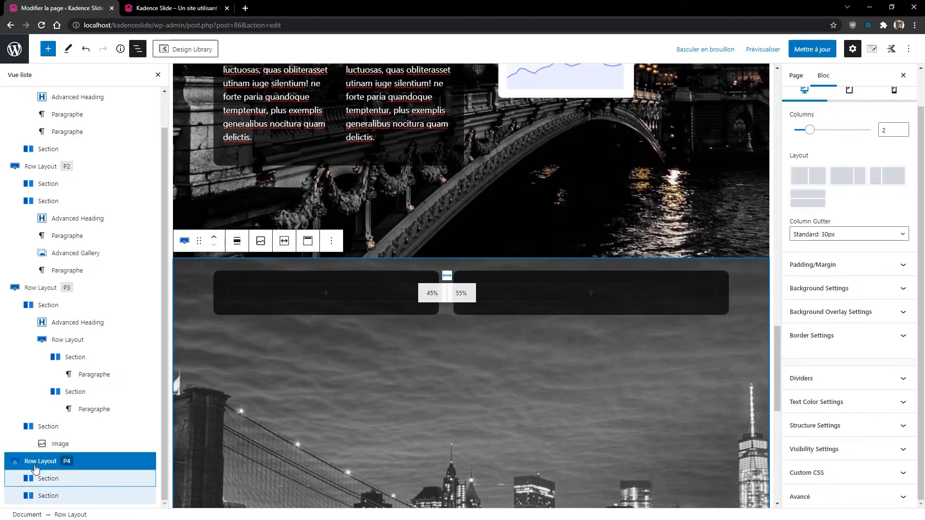
pyautogui.click(36, 463)
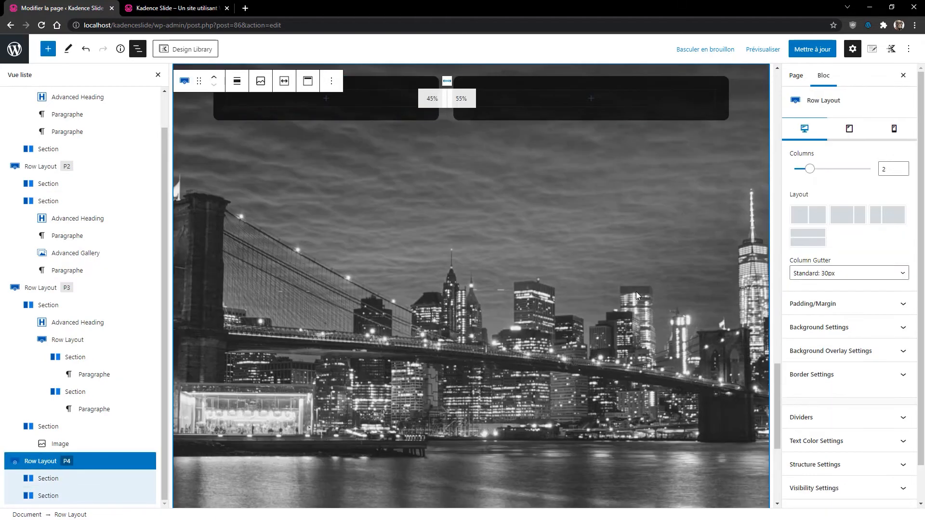
pyautogui.click(308, 81)
pyautogui.click(331, 136)
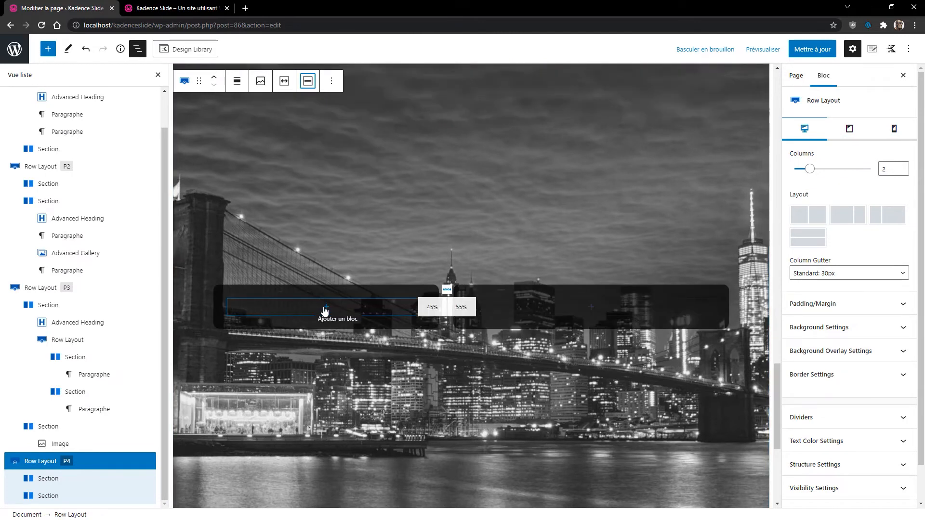
# - Add an Advanced Heading reading "Nous Contacter" to row P4's first section and color it white, FFFFFF
pyautogui.click(325, 308)
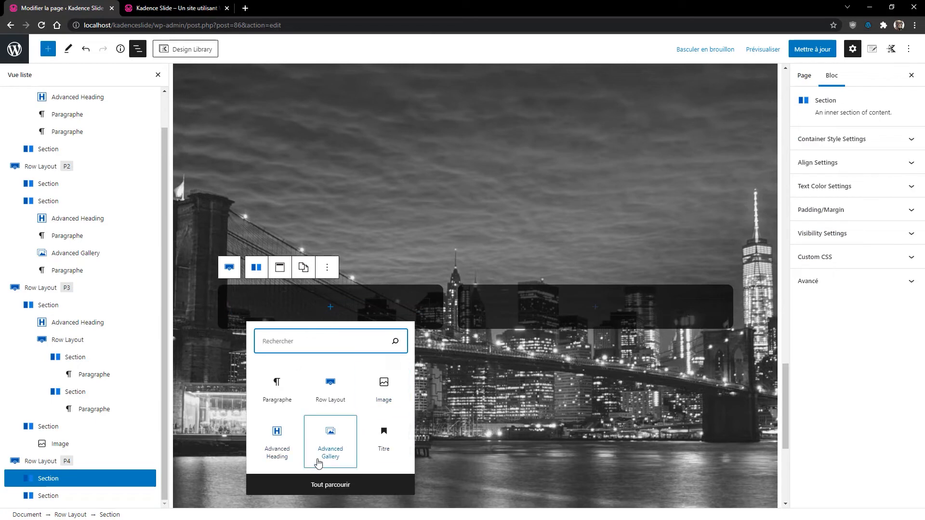
pyautogui.click(298, 453)
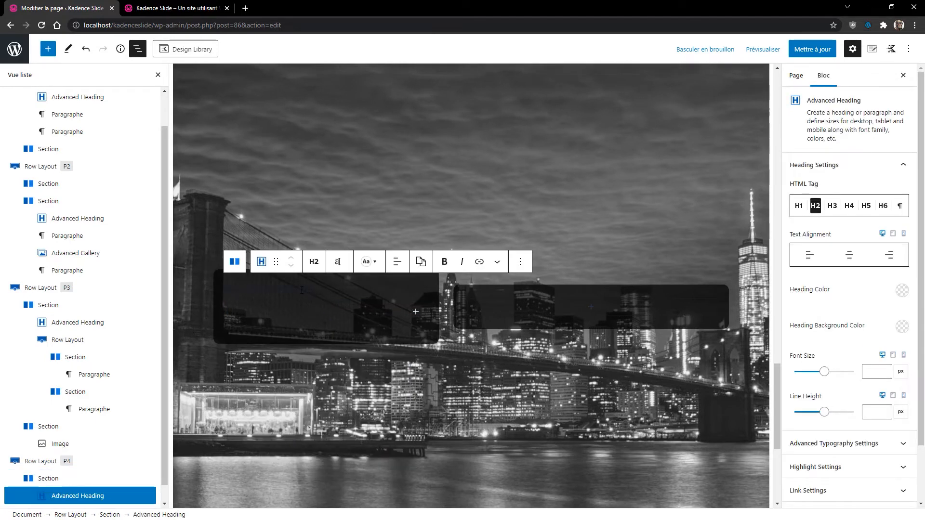
pyautogui.write('C')
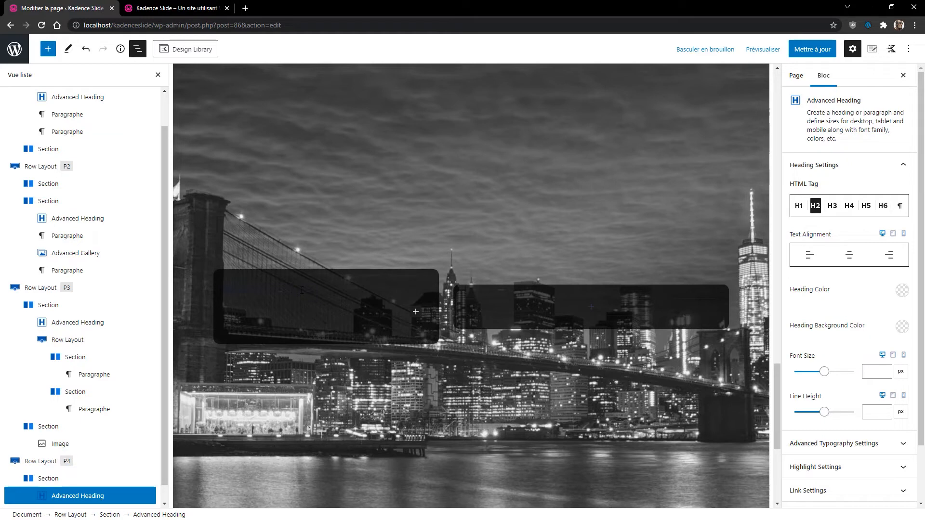
pyautogui.tripleClick(302, 290)
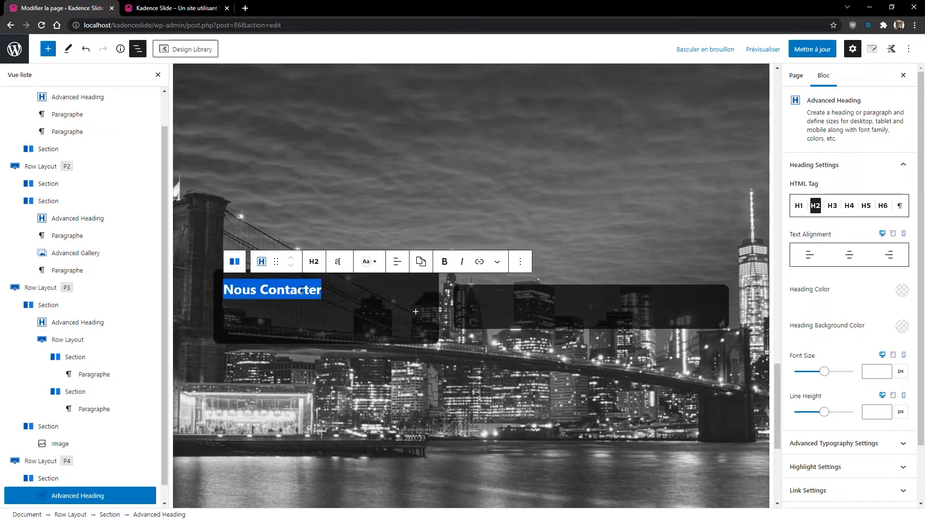
pyautogui.click(903, 291)
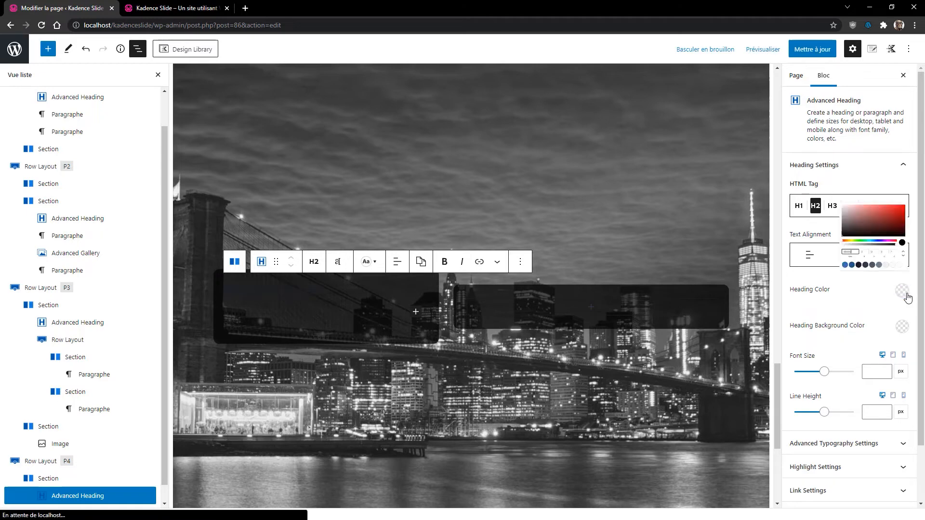
pyautogui.click(897, 265)
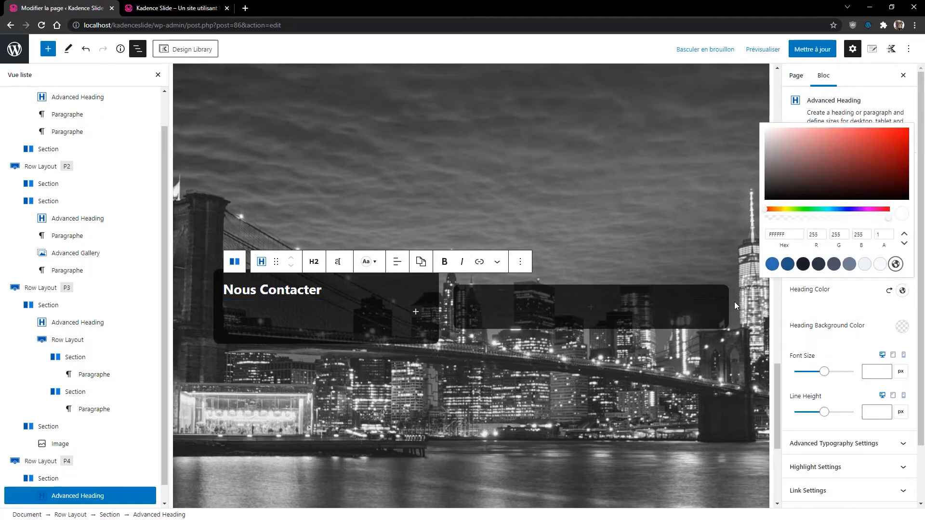
pyautogui.click(360, 319)
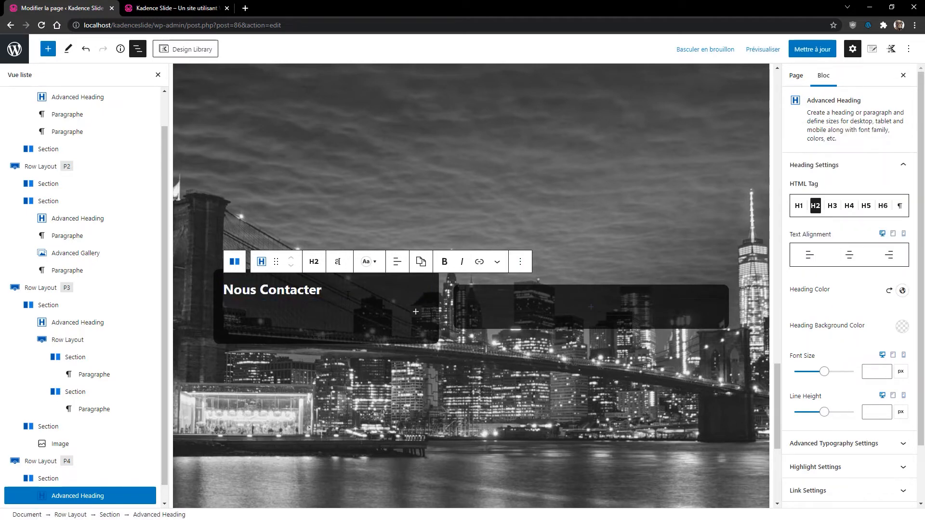
# - Add a paragraph below the "Nous Contacter" heading with the postal address on two lines, followed by an empty paragraph
pyautogui.press('Return')
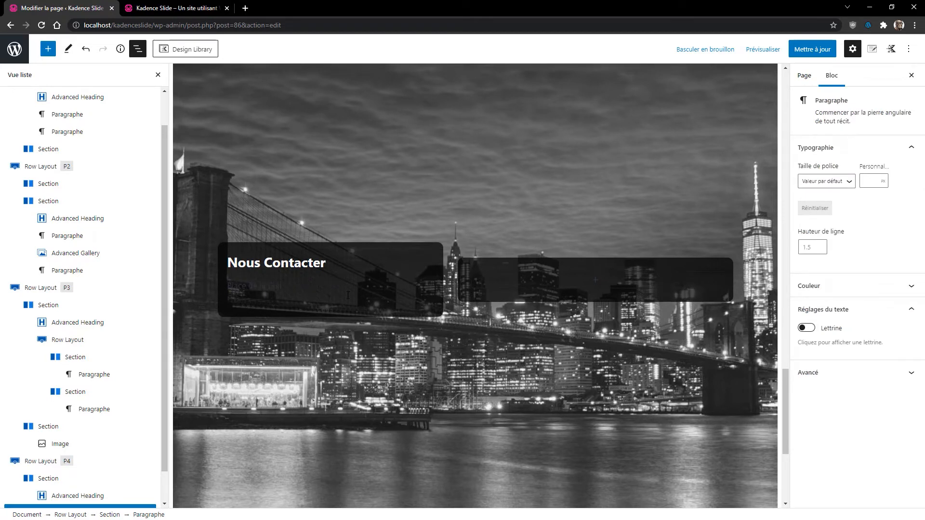
pyautogui.write('Place de la Gare')
pyautogui.hotkey('shift', 'Return')
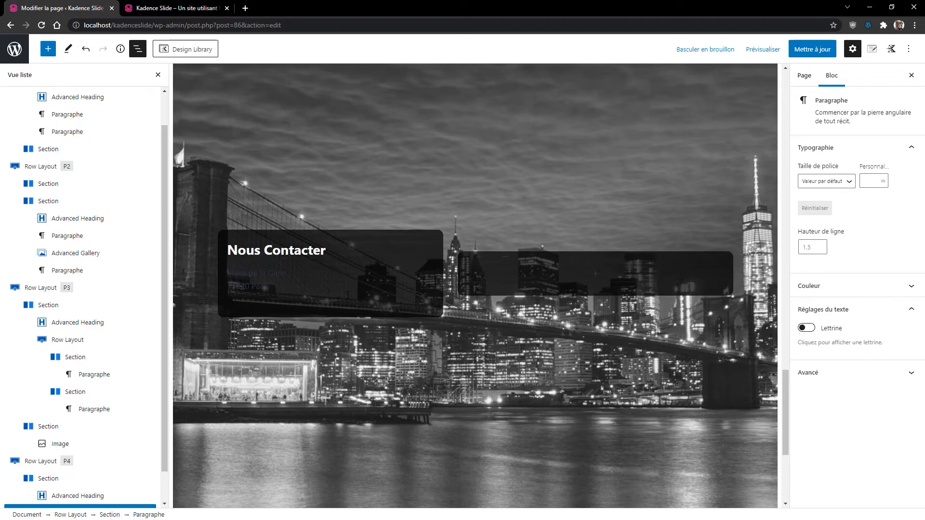
pyautogui.press('Return')
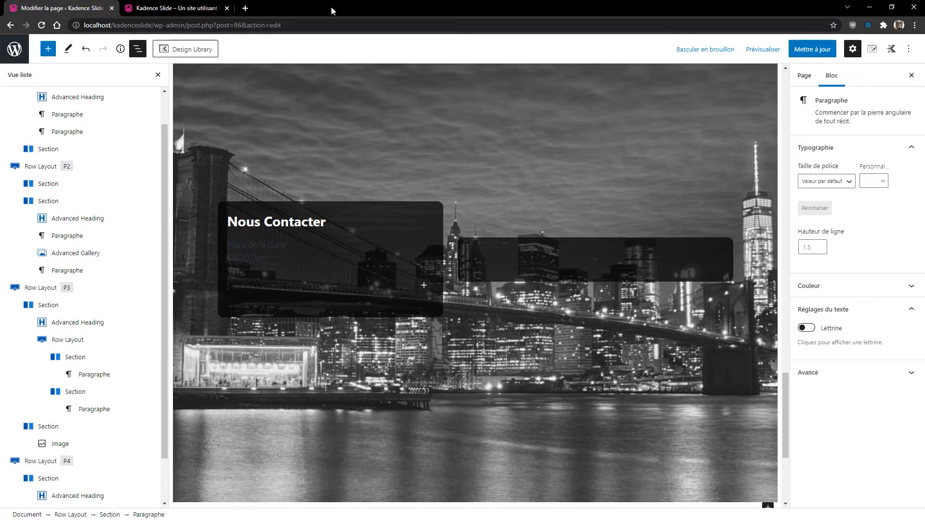
# - Set the text color of the address paragraph to white
pyautogui.click(48, 49)
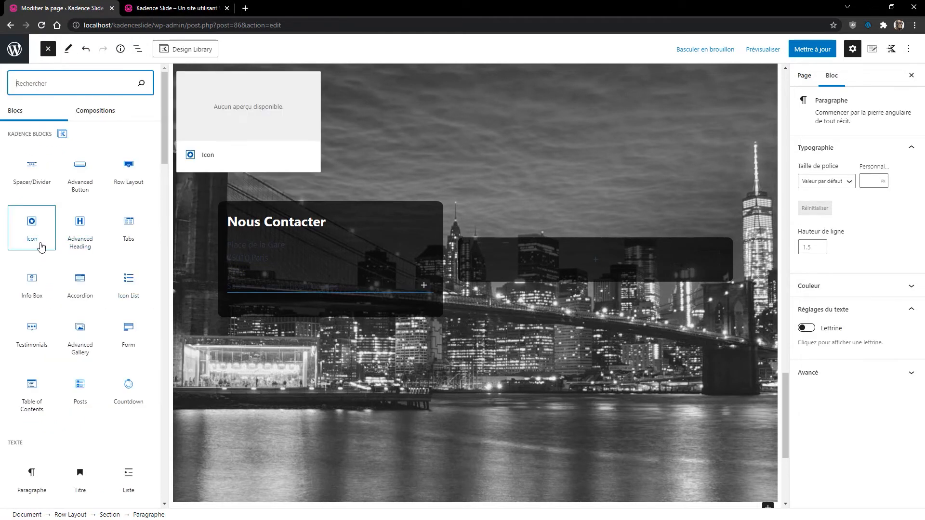
pyautogui.moveTo(271, 258); pyautogui.dragTo(145, 246)
pyautogui.click(224, 250)
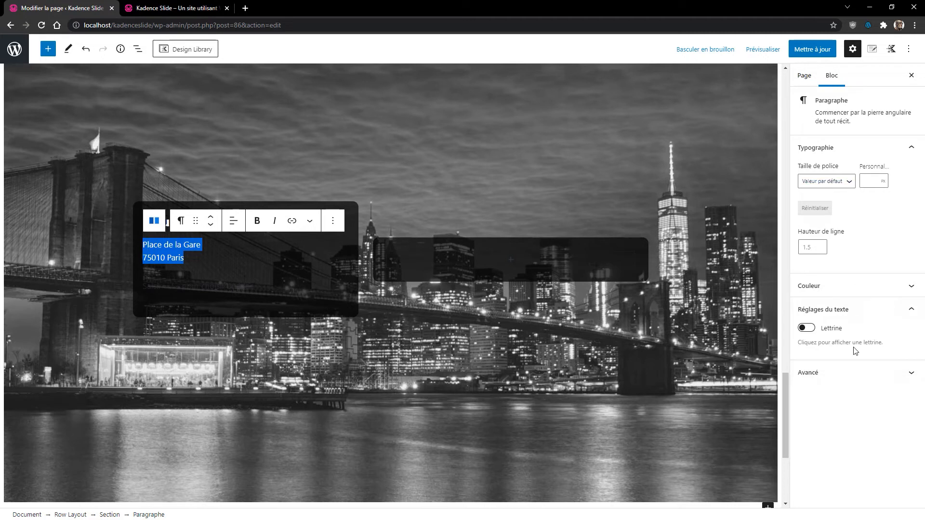
pyautogui.click(867, 288)
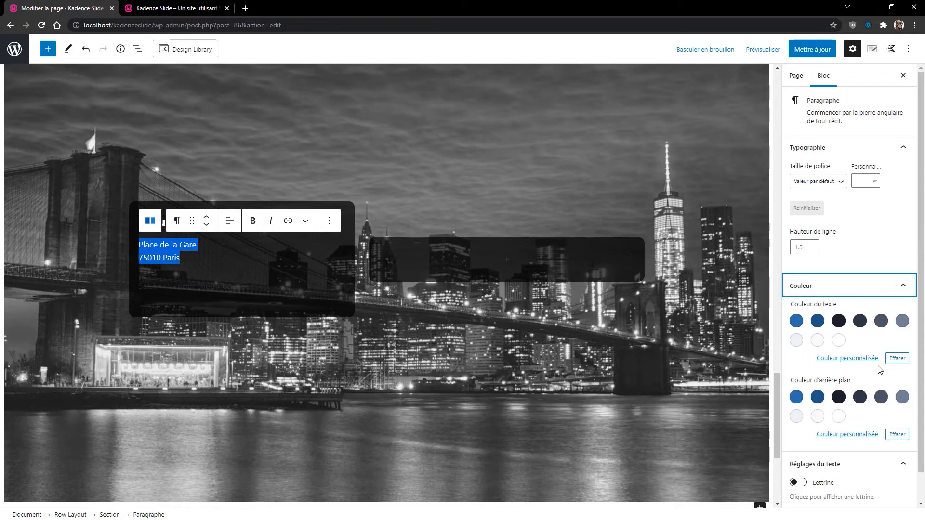
pyautogui.click(879, 250)
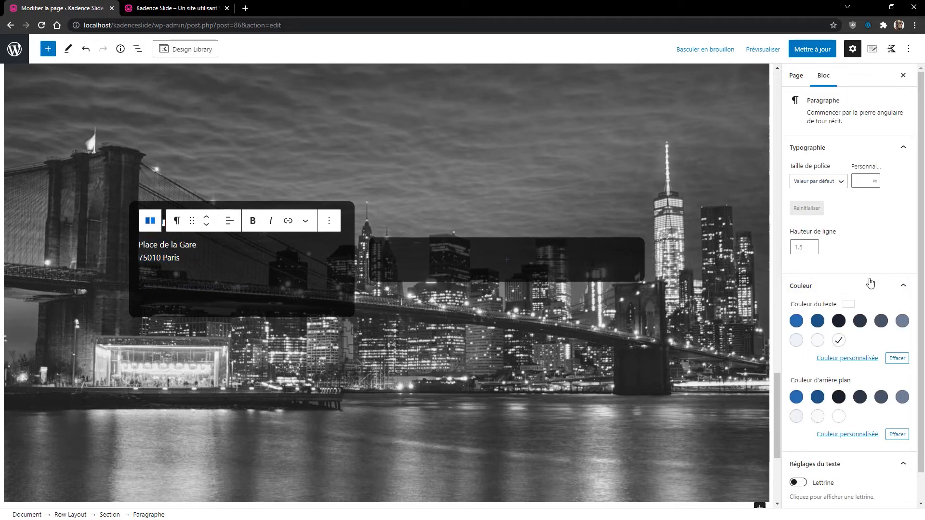
# - Center the address paragraph and set its custom font size to 20
pyautogui.click(230, 221)
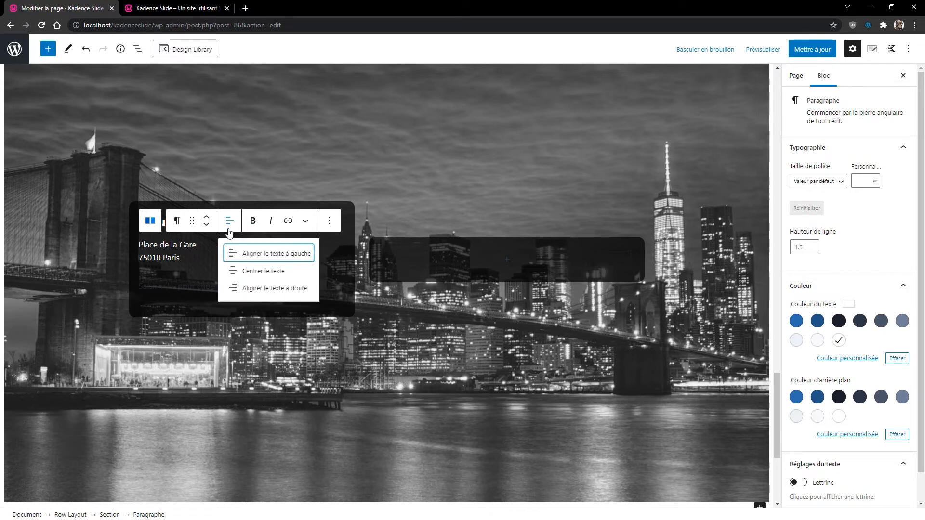
pyautogui.click(249, 271)
pyautogui.click(856, 182)
pyautogui.write('20')
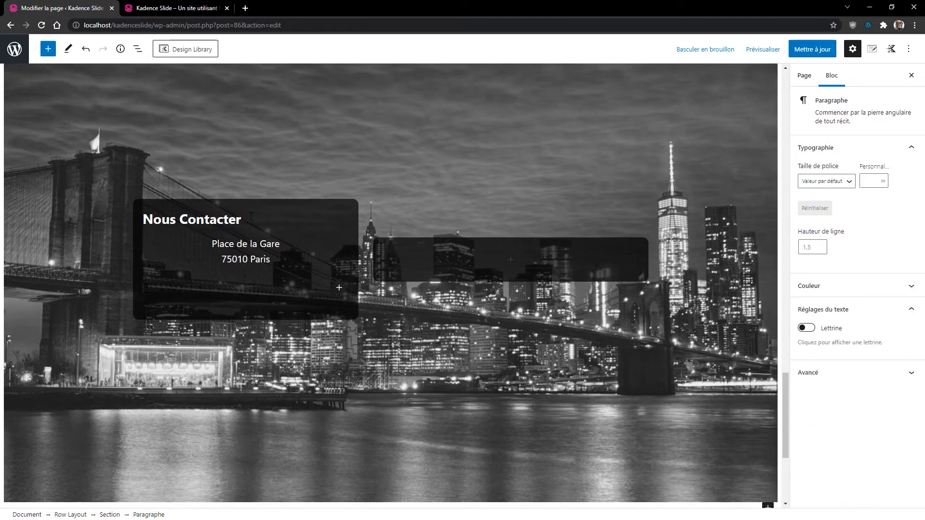
# - Center the "Nous Contacter" heading
pyautogui.click(251, 216)
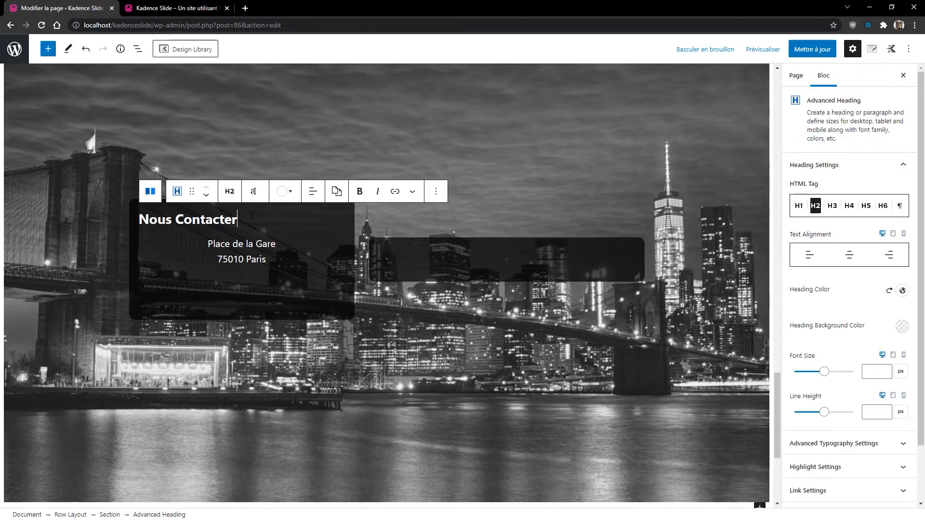
pyautogui.click(312, 191)
pyautogui.click(344, 242)
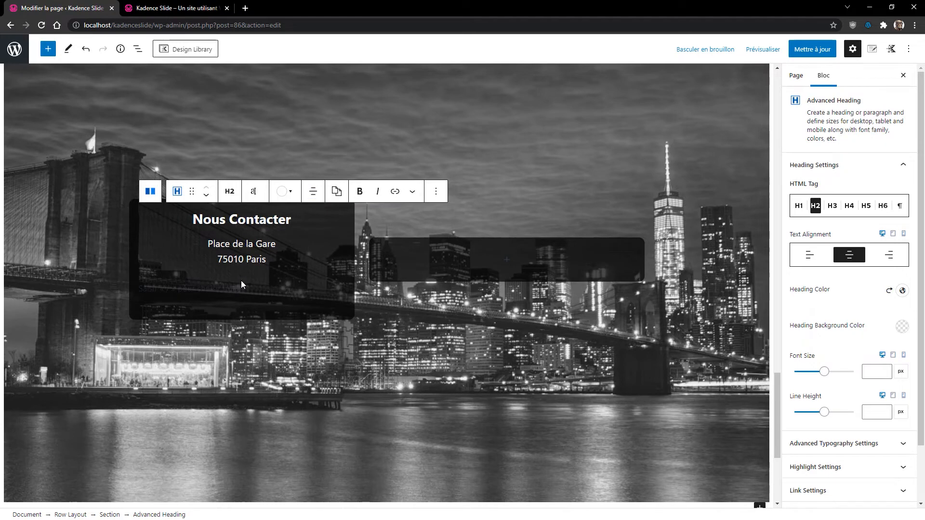
# - Insert a Kadence Icon block below the address paragraph in row P4's first section
pyautogui.click(243, 286)
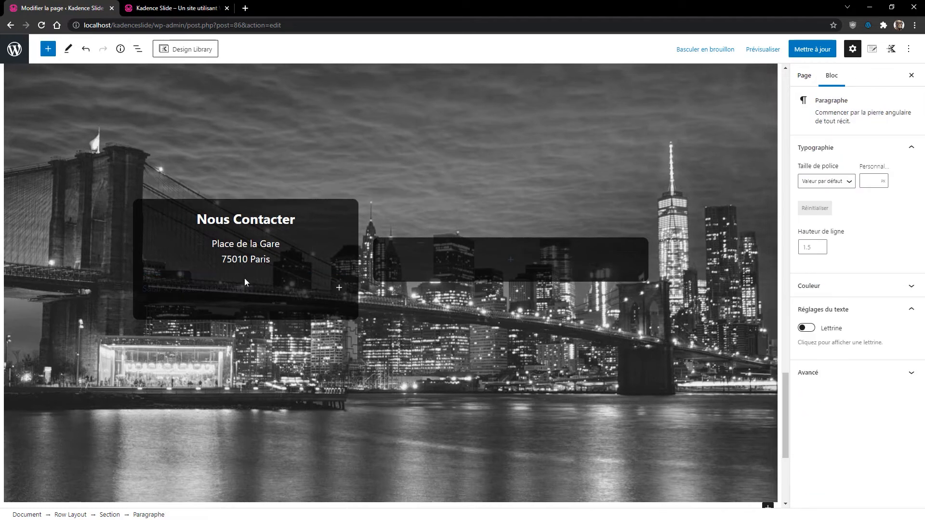
pyautogui.click(244, 273)
pyautogui.click(245, 274)
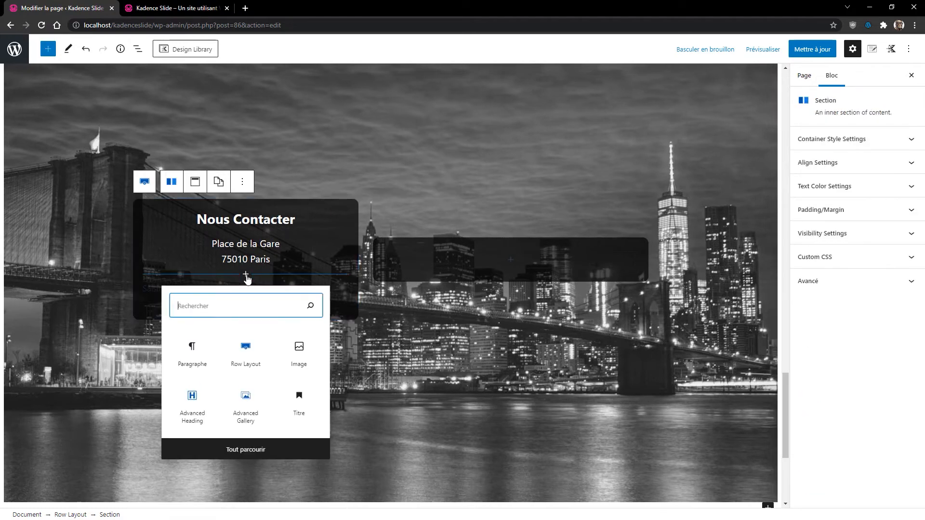
pyautogui.click(246, 438)
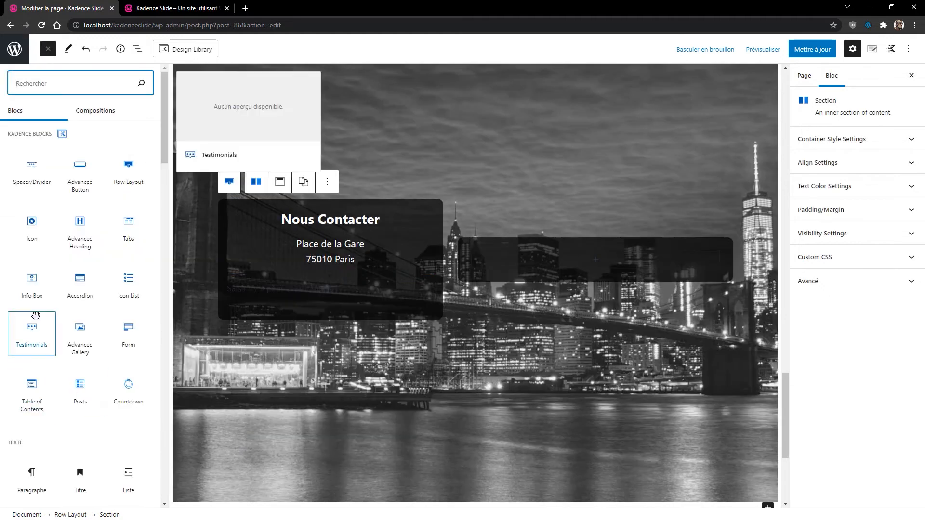
pyautogui.click(34, 226)
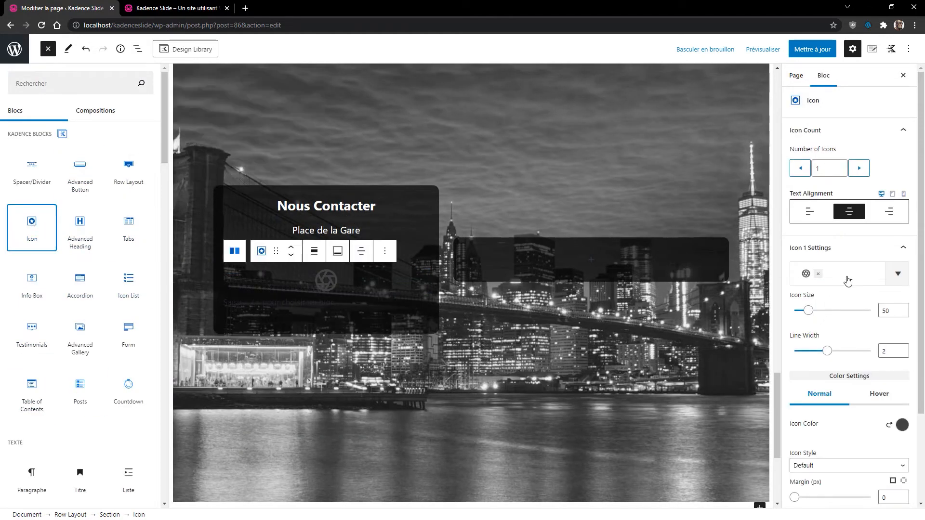
# - Replace the icon block's default icon with the plain outlined phone handset found by searching for "phone"
pyautogui.click(818, 274)
pyautogui.click(835, 279)
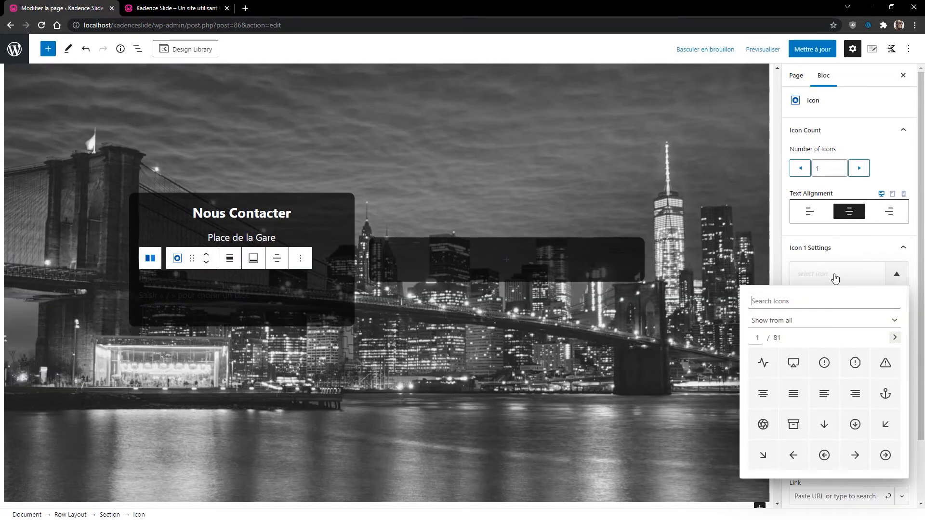
pyautogui.write('phone')
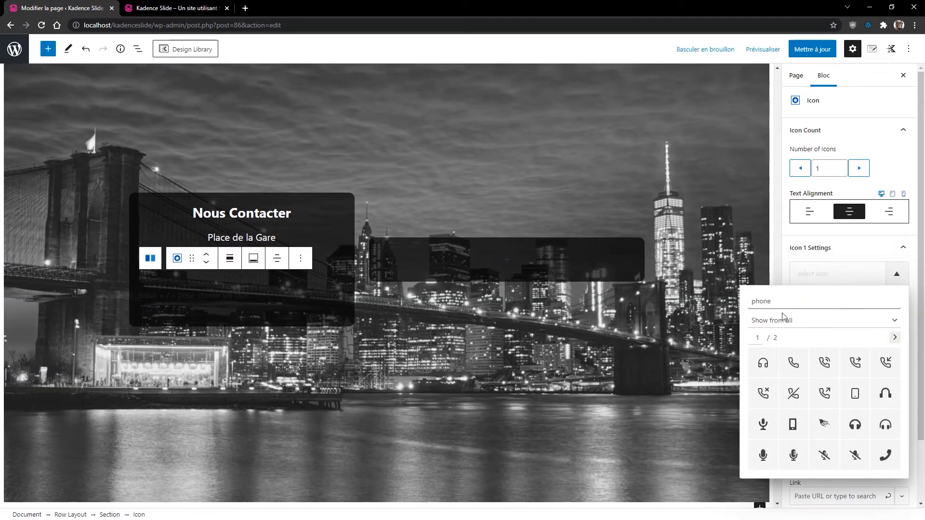
pyautogui.click(794, 363)
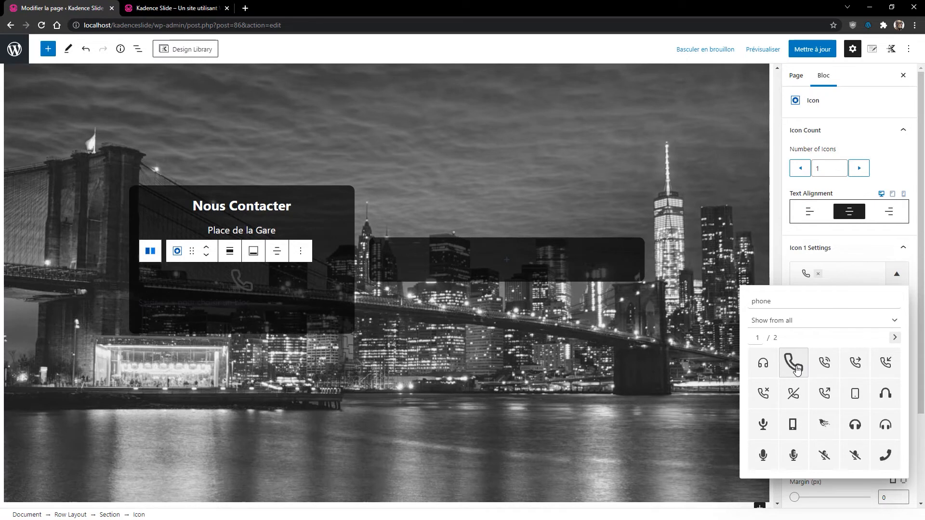
# - Set the phone icon's color to white
pyautogui.click(866, 250)
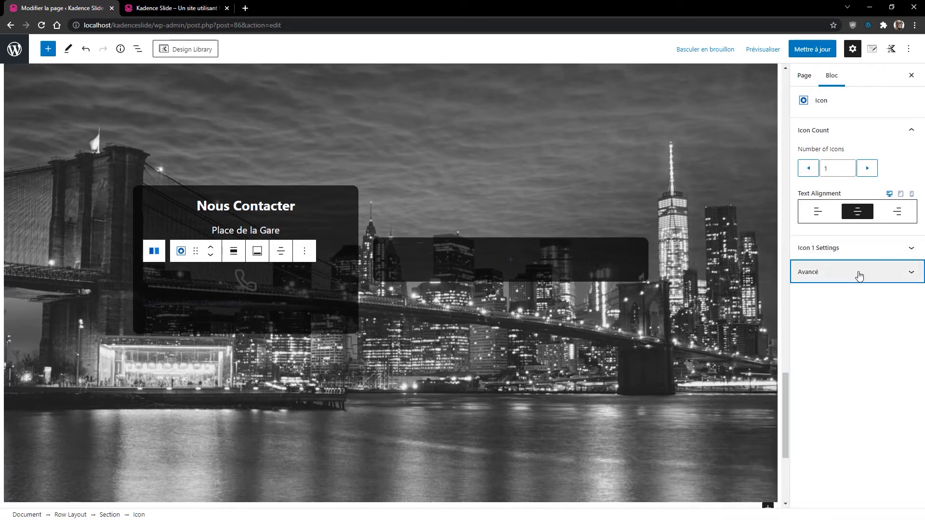
pyautogui.click(859, 272)
pyautogui.click(856, 251)
pyautogui.scroll(-3, 868, 340)
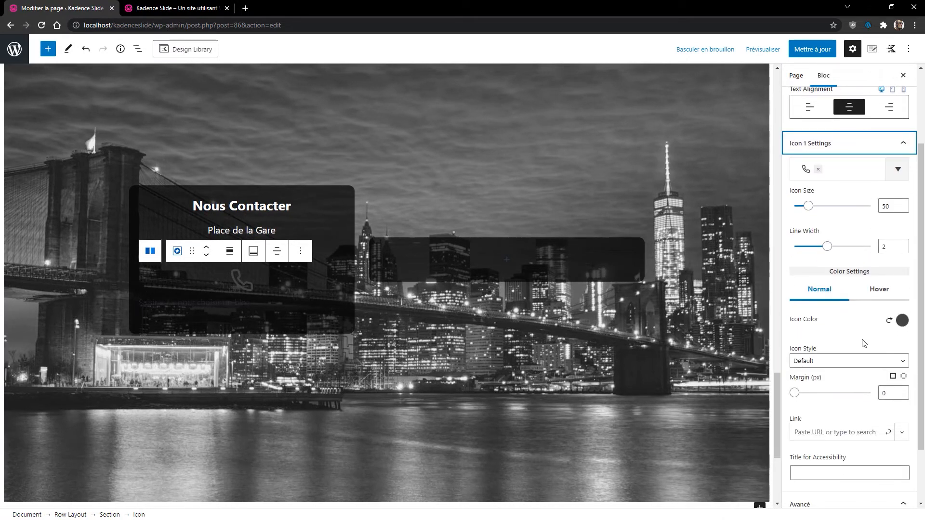
pyautogui.click(901, 304)
pyautogui.click(896, 277)
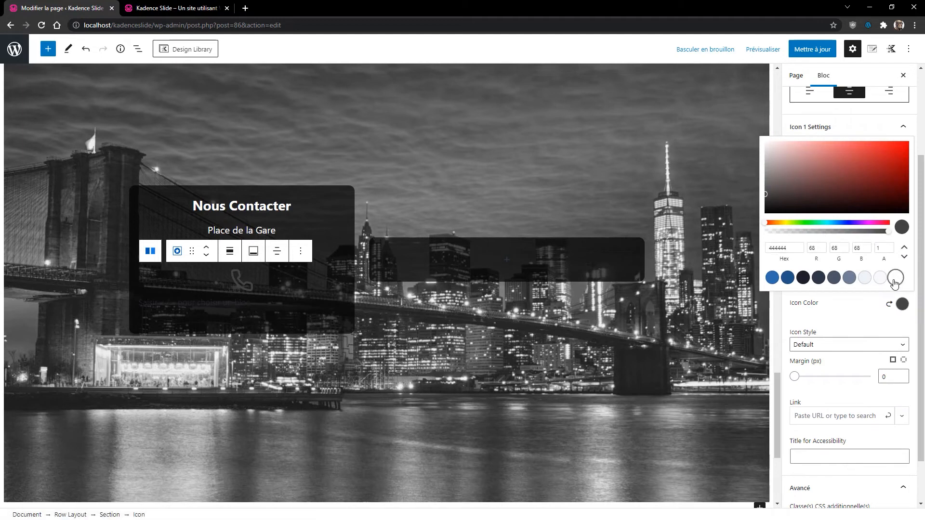
pyautogui.click(861, 325)
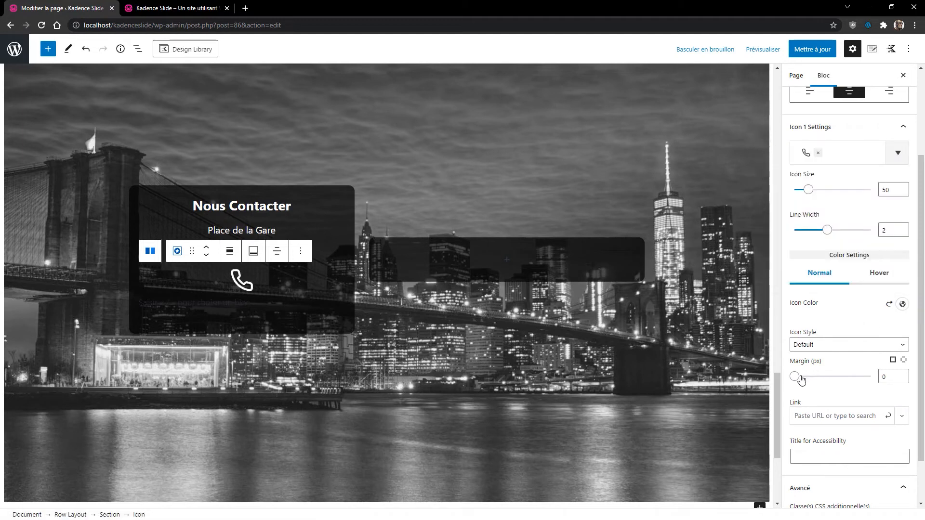
# - Try a phone icon size of 67 and set it back to 50
pyautogui.scroll(-1, 868, 309)
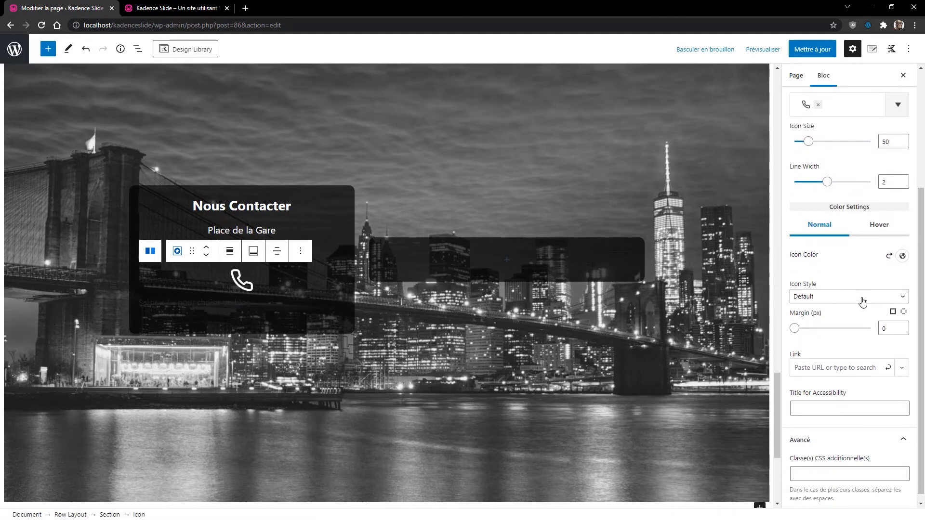
pyautogui.scroll(-1, 862, 303)
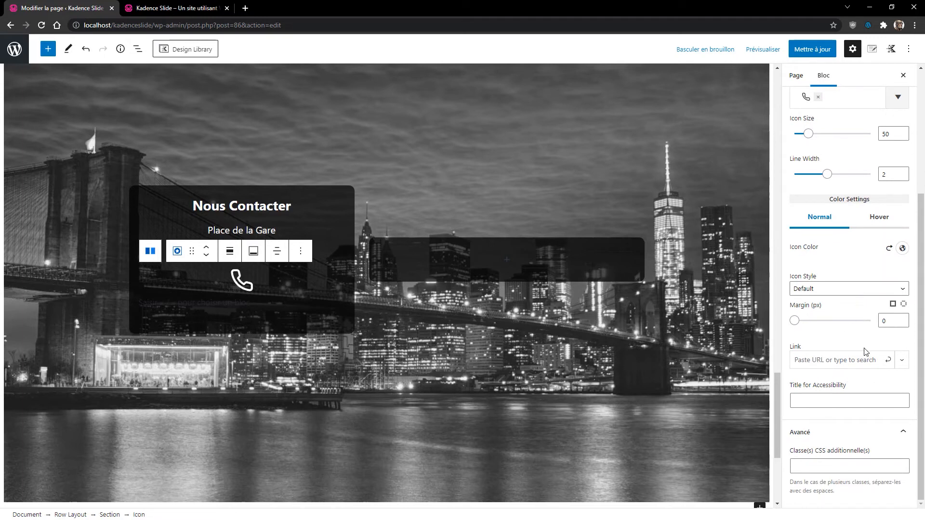
pyautogui.scroll(2, 875, 263)
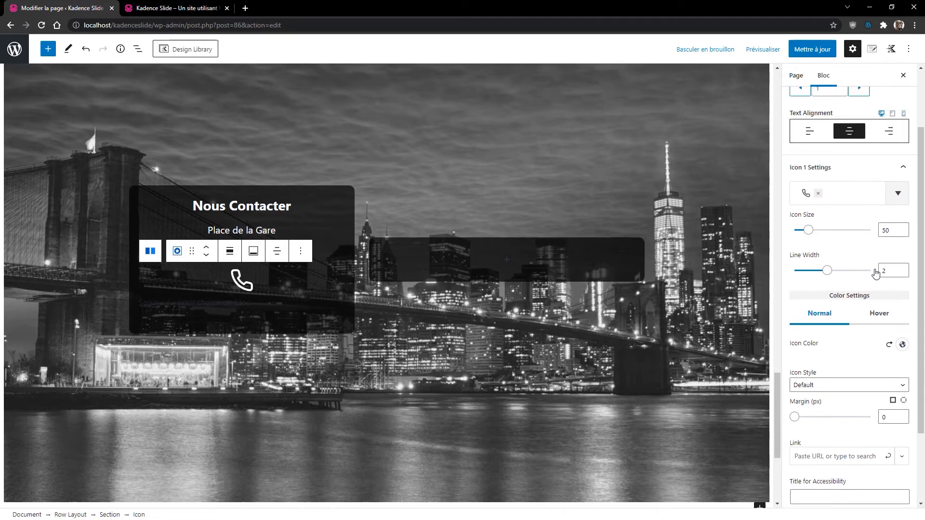
pyautogui.scroll(1, 856, 279)
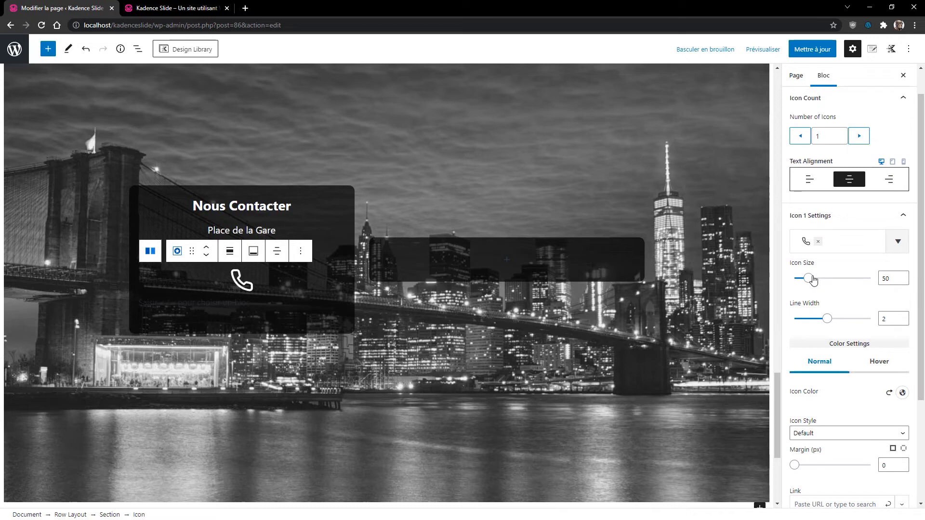
pyautogui.moveTo(810, 281); pyautogui.dragTo(814, 281)
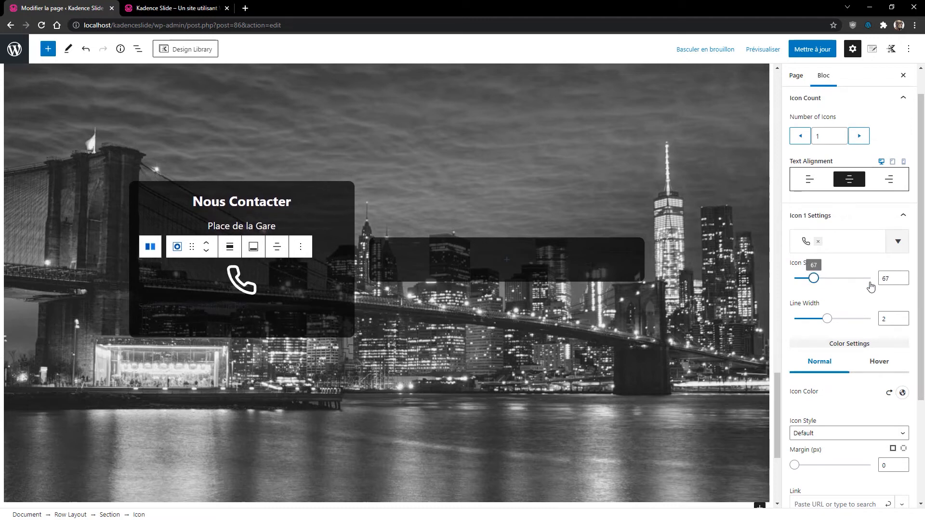
pyautogui.doubleClick(888, 277)
pyautogui.write('50')
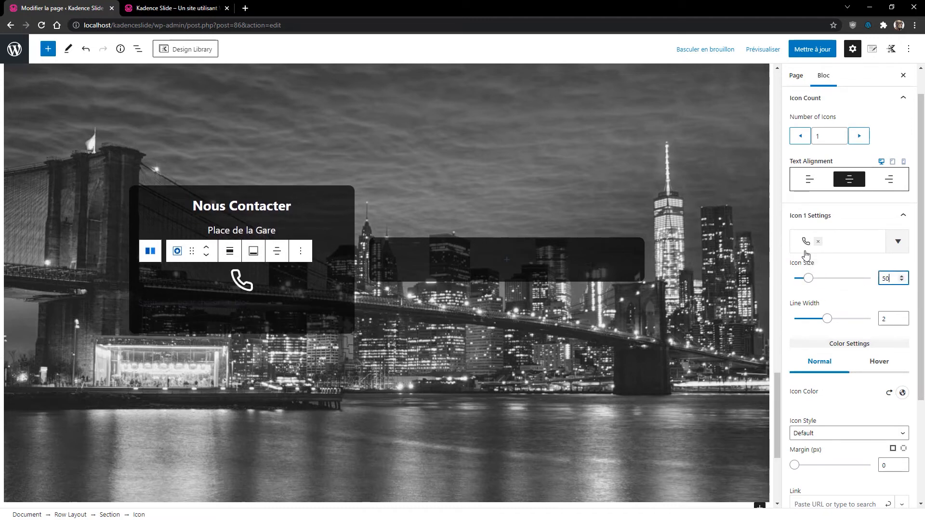
# - Duplicate the "Nous Contacter" heading and move the copy below the phone icon
pyautogui.click(285, 206)
pyautogui.click(432, 181)
pyautogui.click(459, 245)
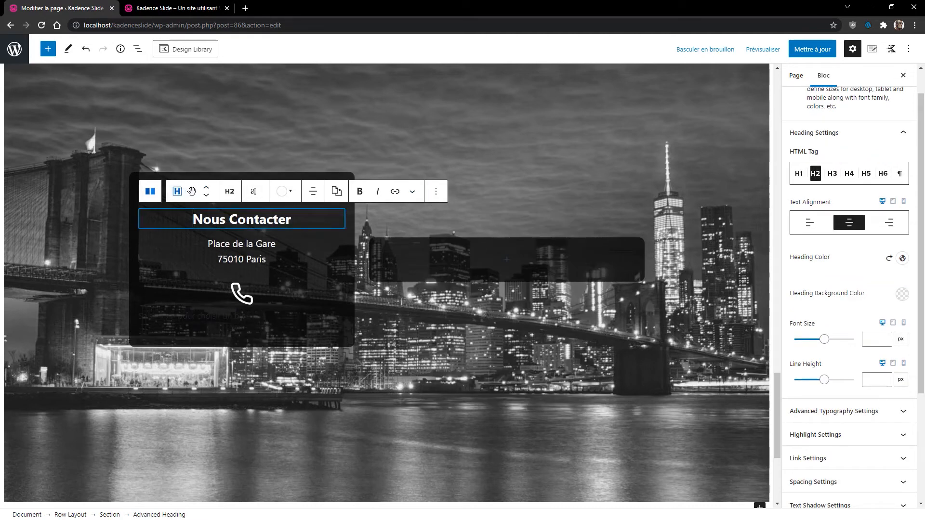
pyautogui.click(206, 195)
pyautogui.click(205, 199)
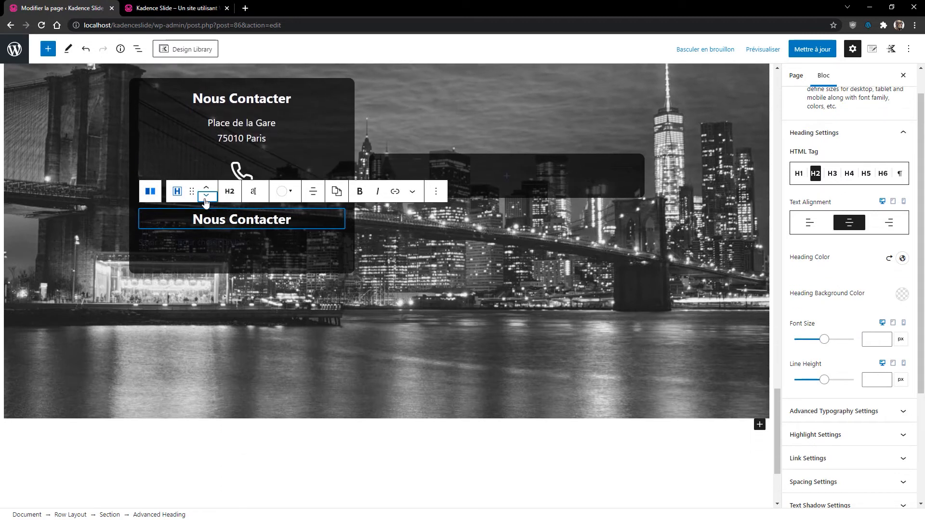
# - Replace the duplicated heading's text with the contact phone number and update the page
pyautogui.moveTo(292, 220); pyautogui.dragTo(167, 204)
pyautogui.write('0')
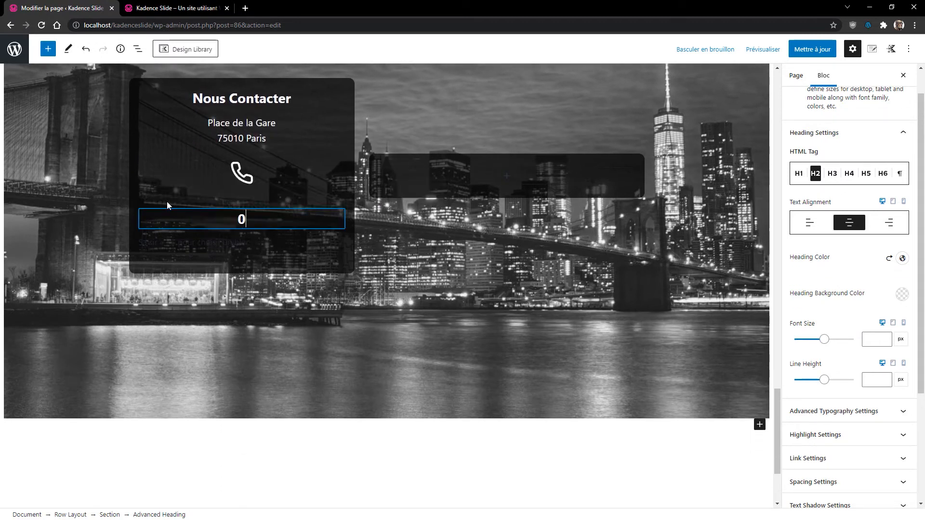
pyautogui.write('1 00 00 00 00')
pyautogui.click(813, 49)
# - Switch to the live site and go to section P4 through the site's navigation to check the contact box
pyautogui.click(148, 8)
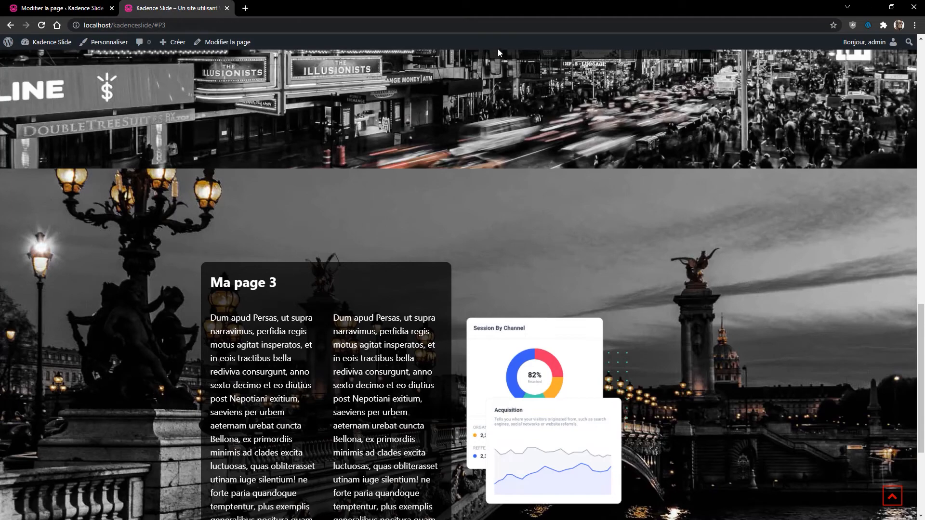
pyautogui.scroll(-3, 498, 49)
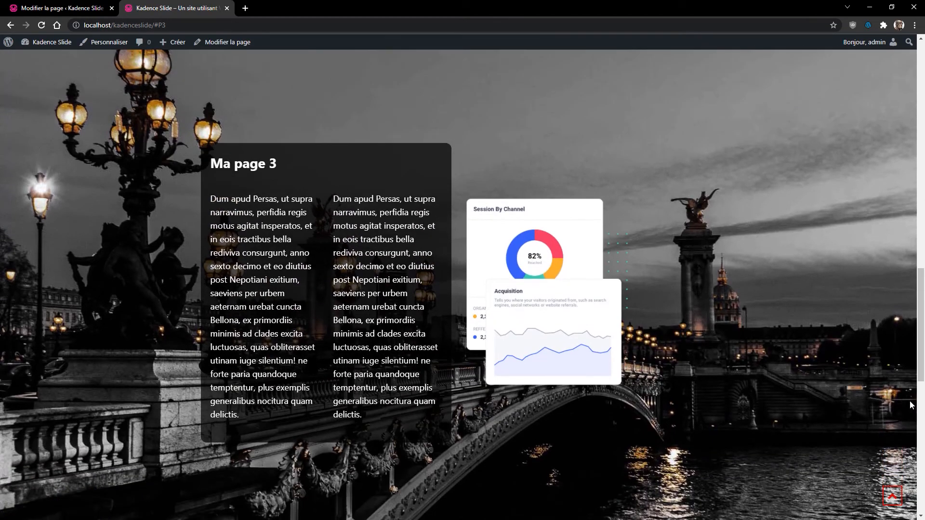
pyautogui.click(893, 494)
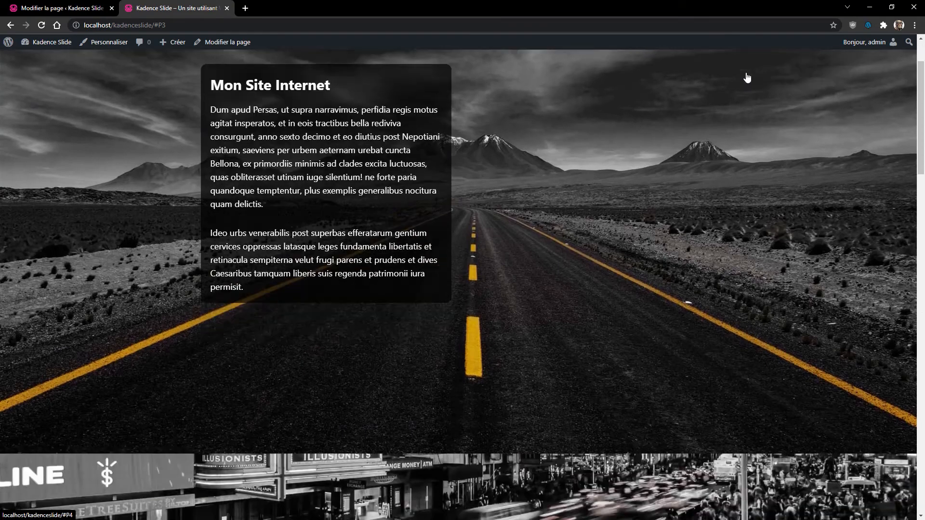
pyautogui.click(747, 78)
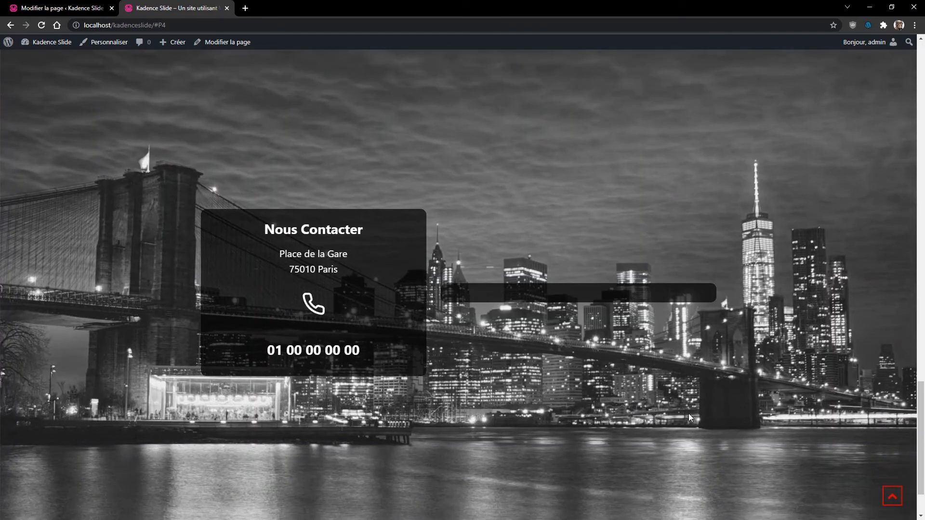
# - Return to the page editor and insert a Kadence Form block in the empty second section of row P4
pyautogui.click(68, 8)
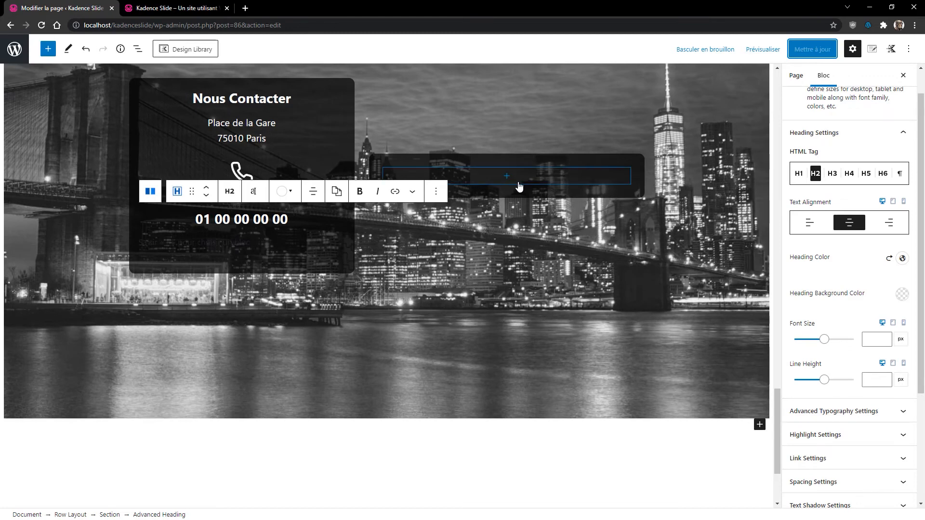
pyautogui.click(516, 186)
pyautogui.click(514, 356)
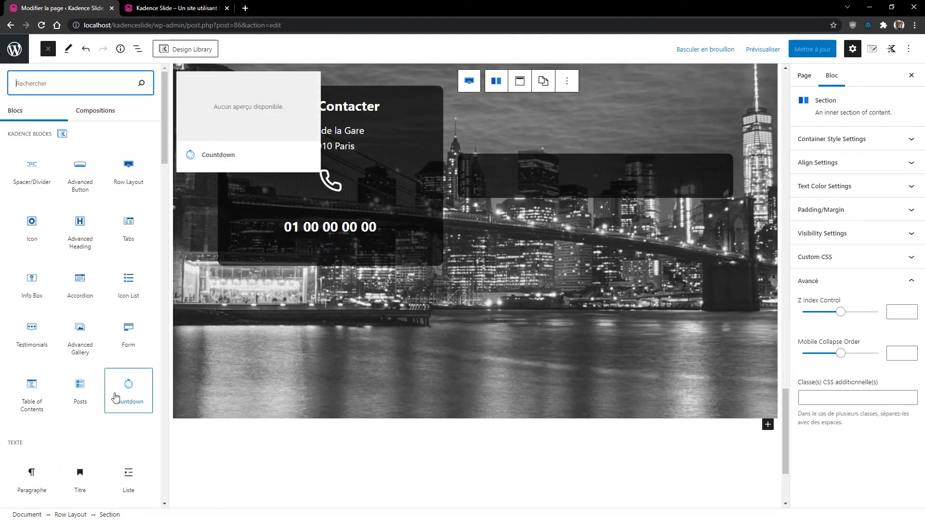
pyautogui.click(127, 343)
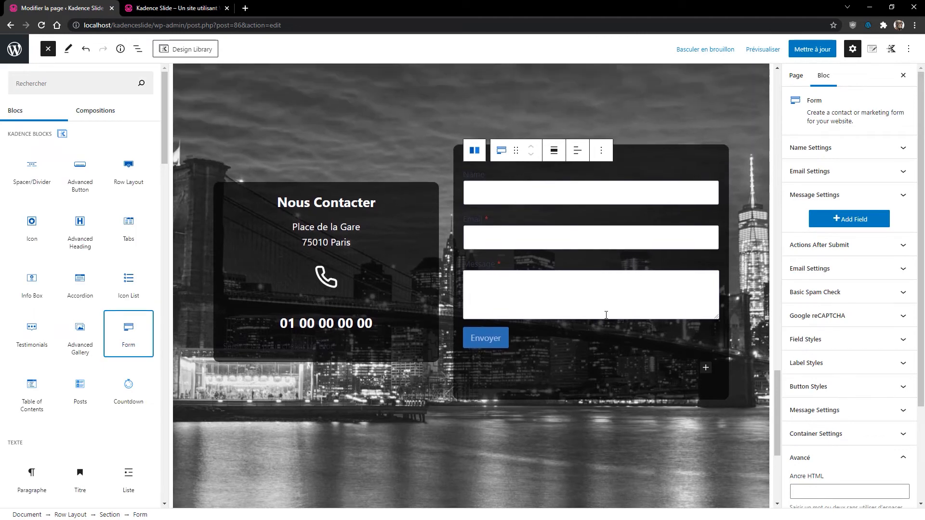
# - Hide the form's Name field label and set its placeholder to "Nom"
pyautogui.click(517, 190)
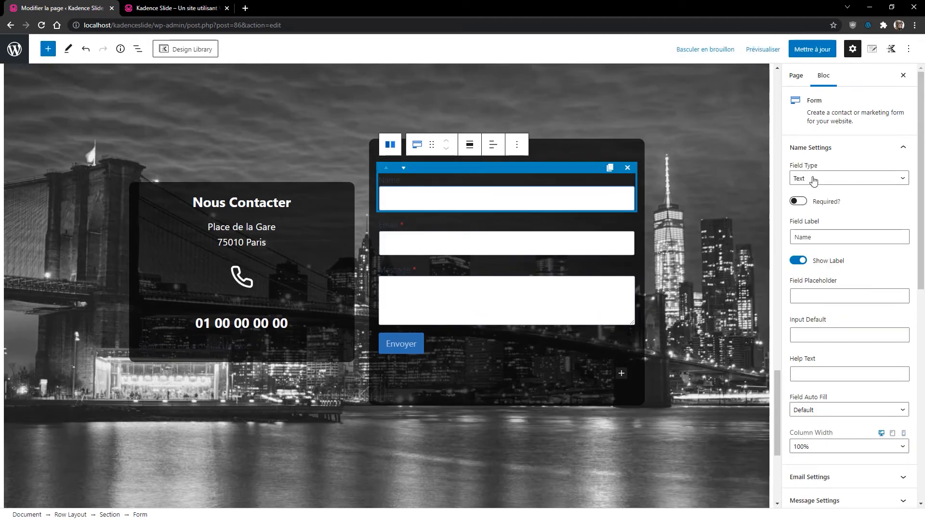
pyautogui.click(798, 261)
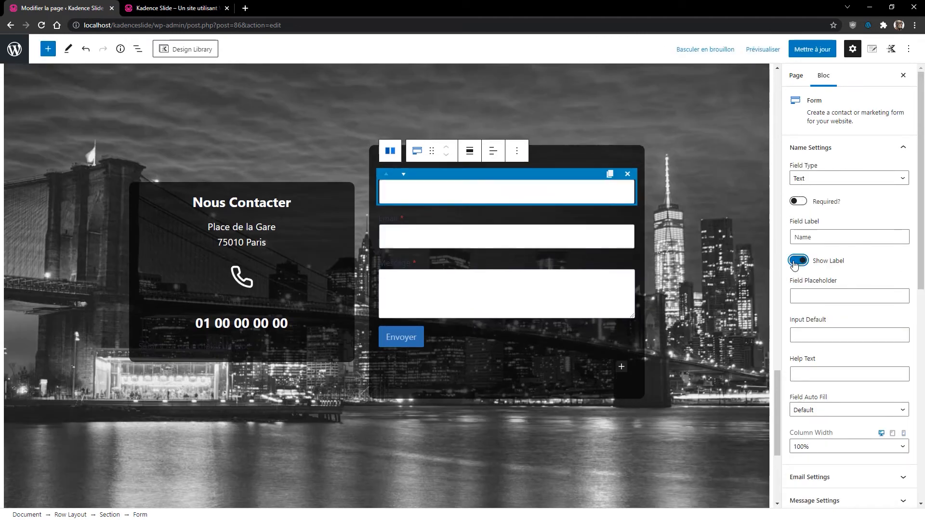
pyautogui.click(797, 291)
pyautogui.write('Nom')
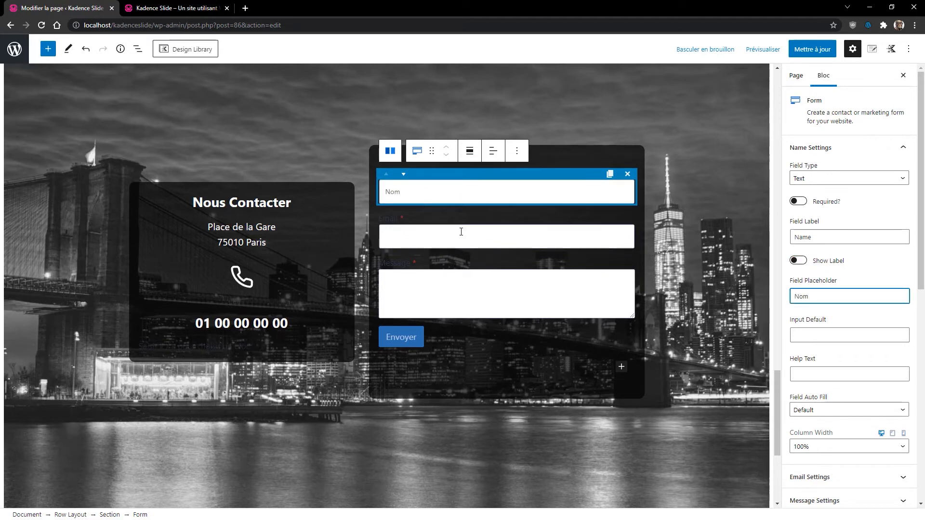
# - Hide the form's Email field label and set its placeholder to "E-Mail"
pyautogui.click(460, 231)
pyautogui.click(796, 253)
pyautogui.click(819, 292)
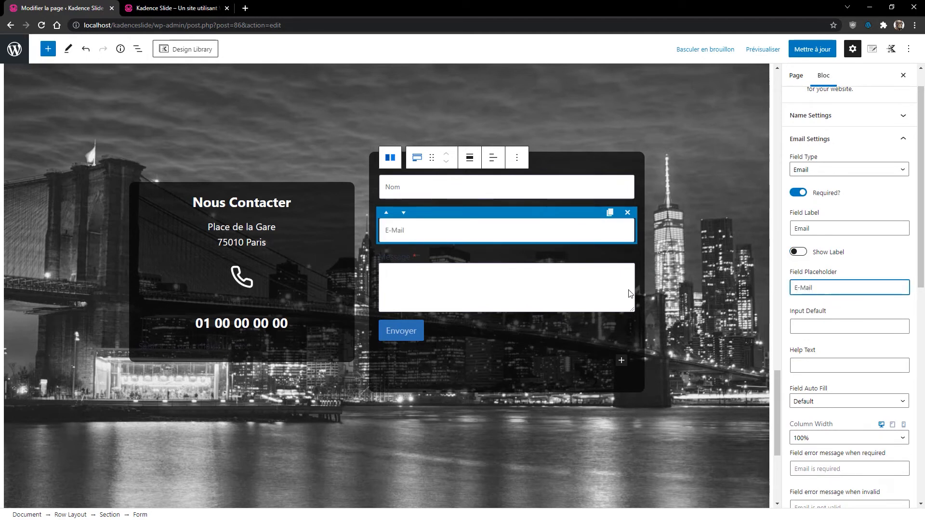
# - Hide the form's Message field label and set its placeholder to "Message"
pyautogui.click(425, 289)
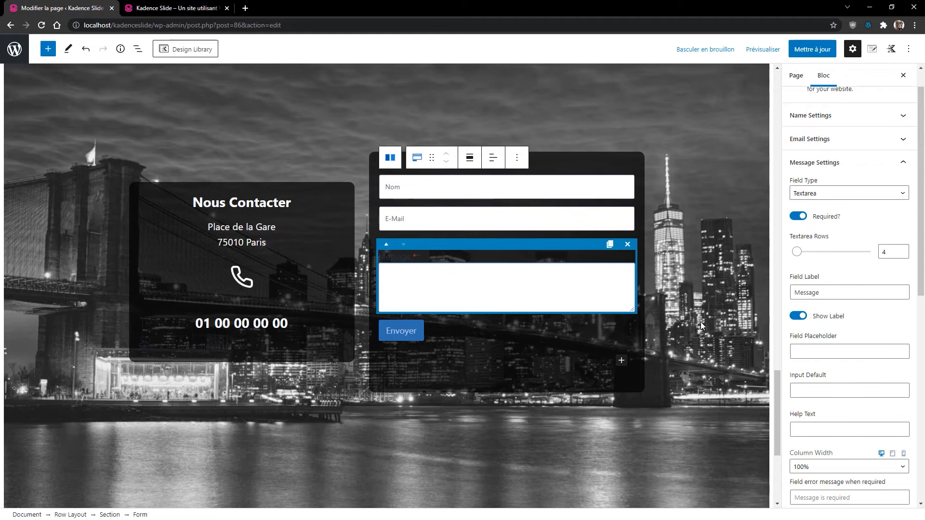
pyautogui.click(798, 316)
pyautogui.click(811, 353)
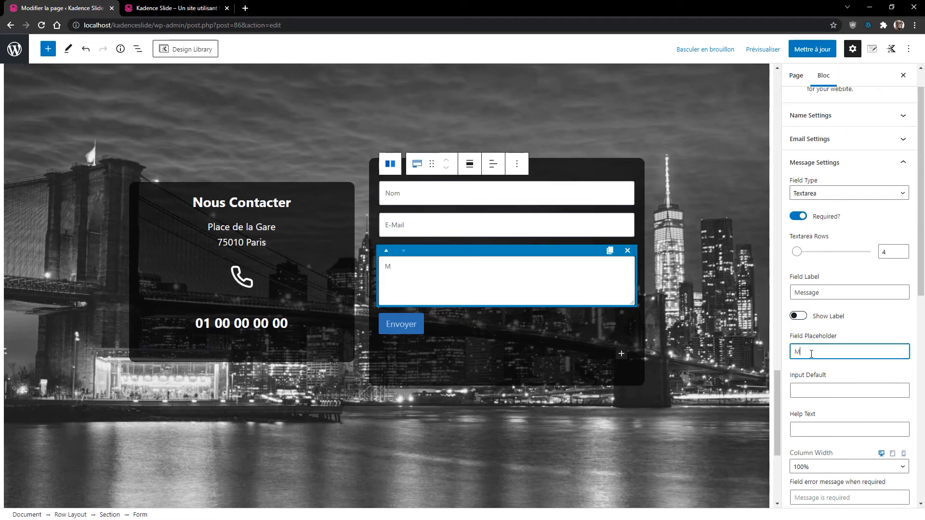
pyautogui.write('Message')
# - Enter "Envoyer" as the form's submit button text and set the button width to Full
pyautogui.click(407, 325)
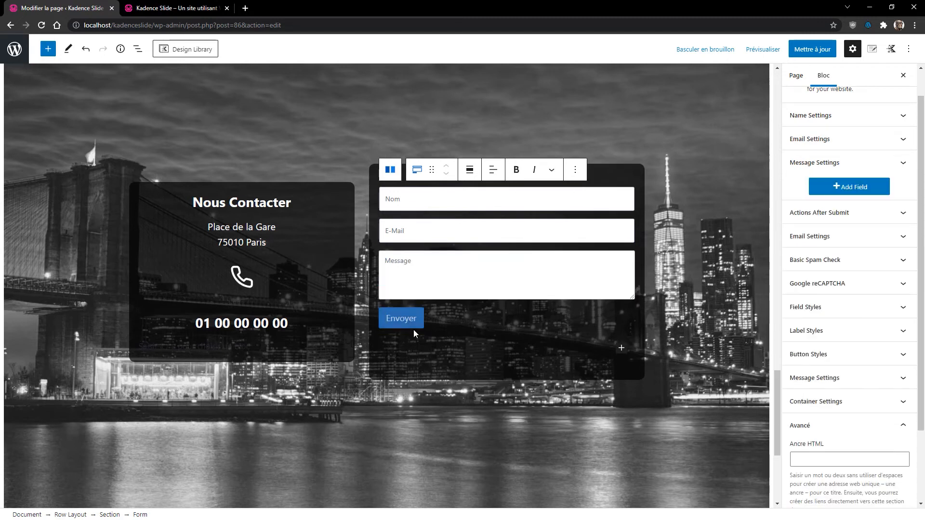
pyautogui.write('En')
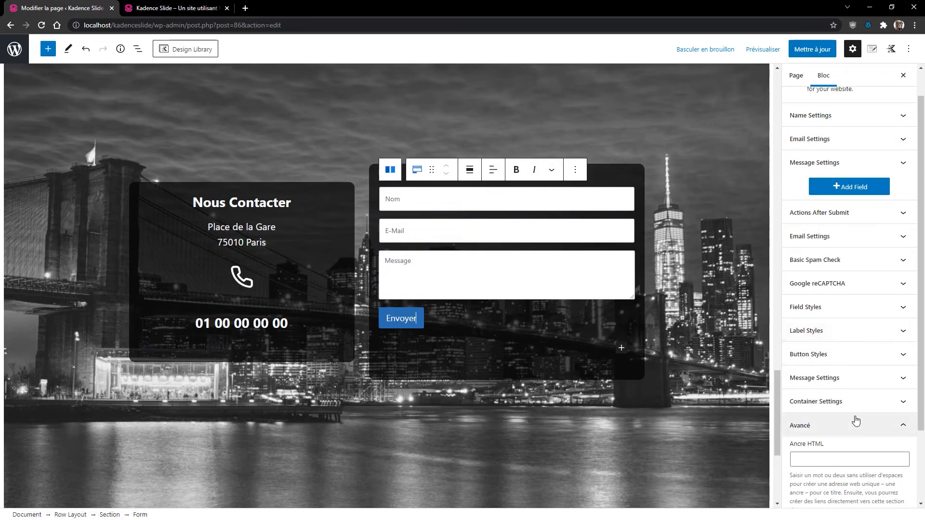
pyautogui.click(832, 354)
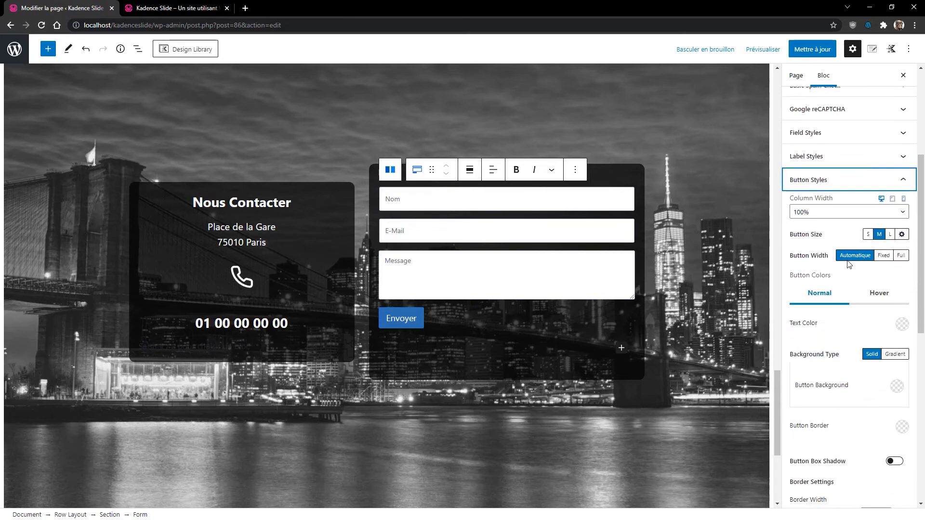
pyautogui.click(901, 255)
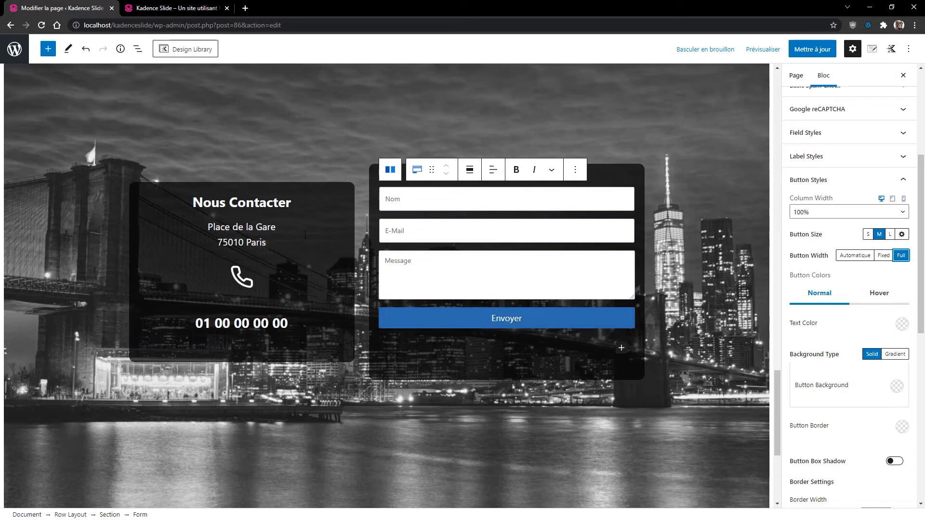
# - Update the page and reload the live site to check the contact form in section P4
pyautogui.click(812, 49)
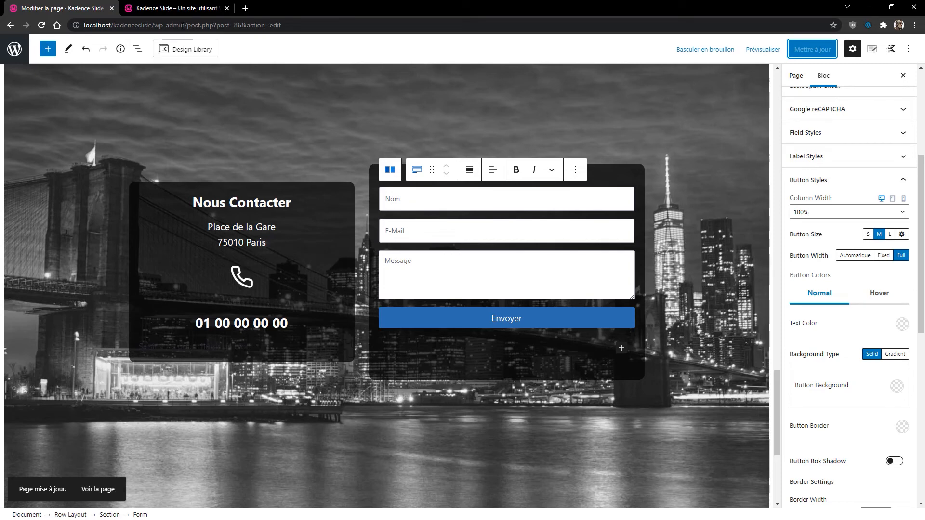
pyautogui.click(176, 8)
pyautogui.press('F5')
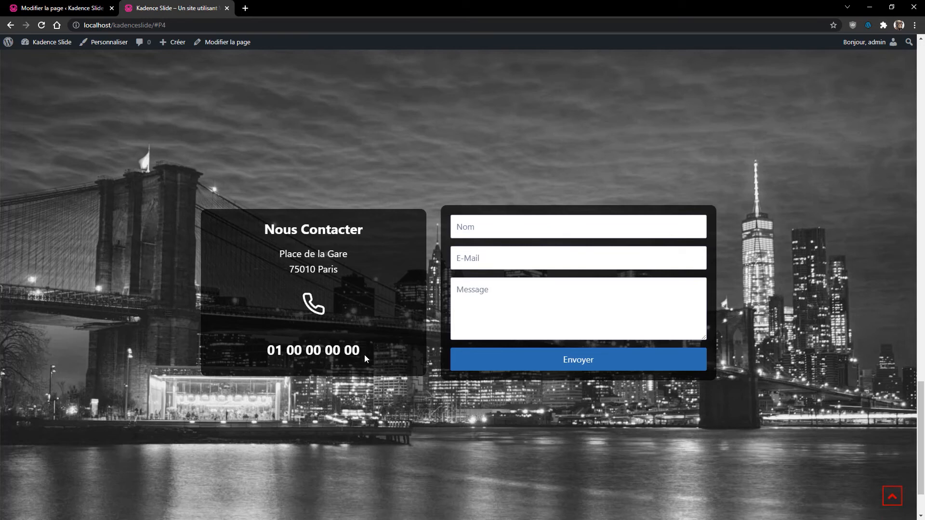
# - Set the size of the phone icon in the contact box to 60, update the page and reload the live site
pyautogui.click(83, 9)
pyautogui.click(212, 223)
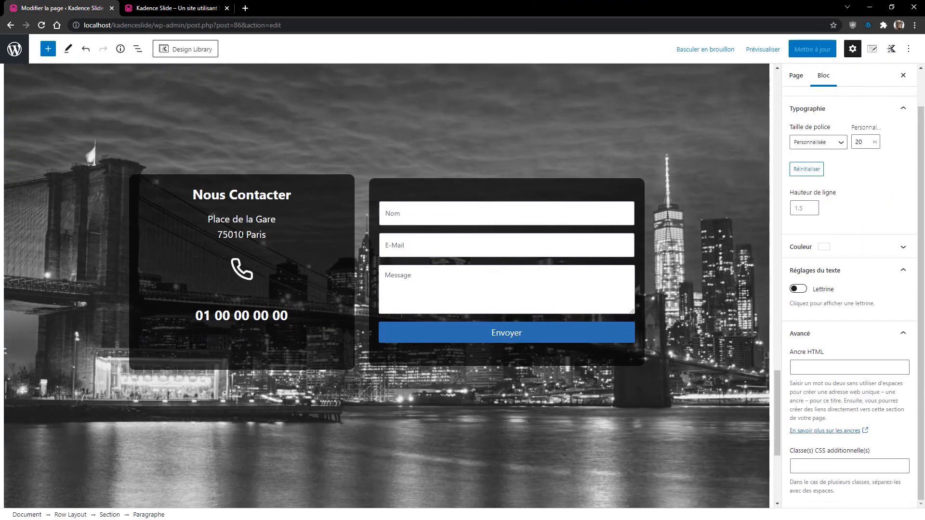
pyautogui.click(249, 269)
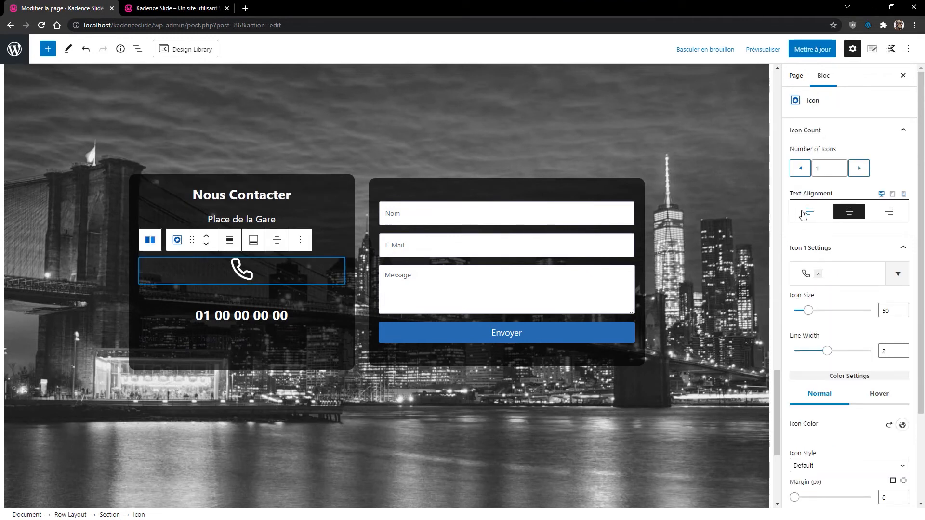
pyautogui.click(902, 309)
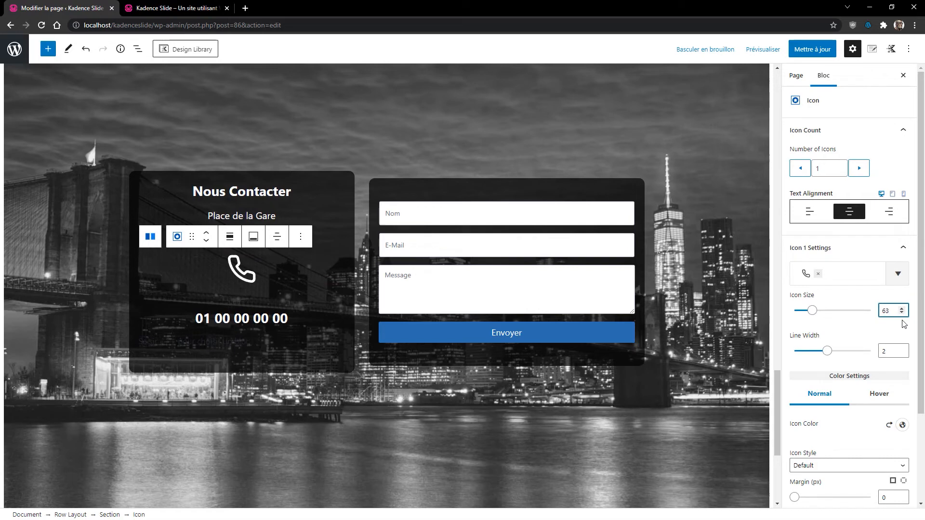
pyautogui.moveTo(894, 314); pyautogui.dragTo(853, 314)
pyautogui.write('60')
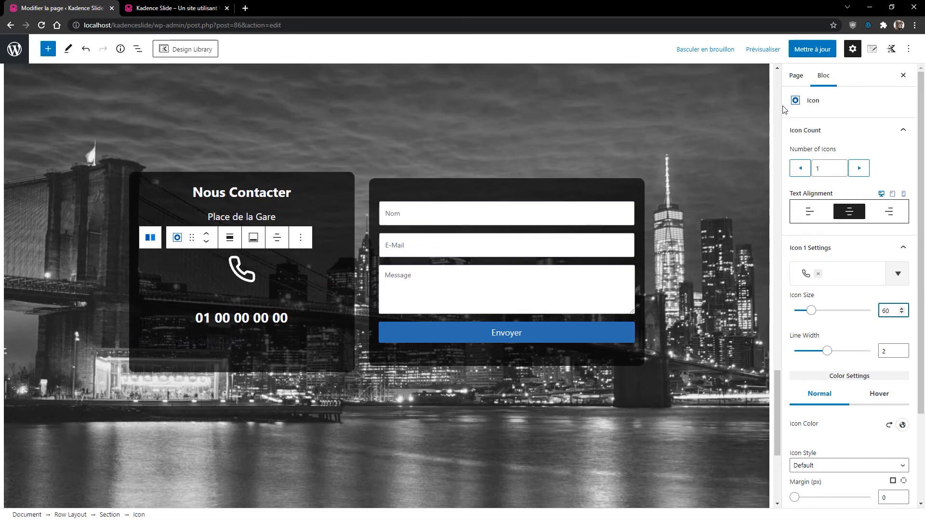
pyautogui.click(813, 49)
pyautogui.click(176, 8)
pyautogui.press('F5')
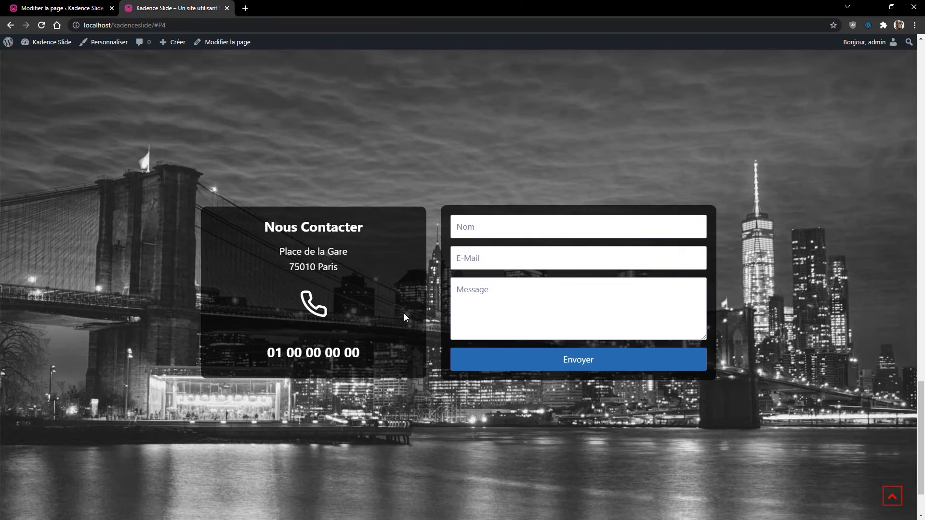
# - Enlarge the contact box's phone icon to size 64, save the page and refresh the live view
pyautogui.click(35, 12)
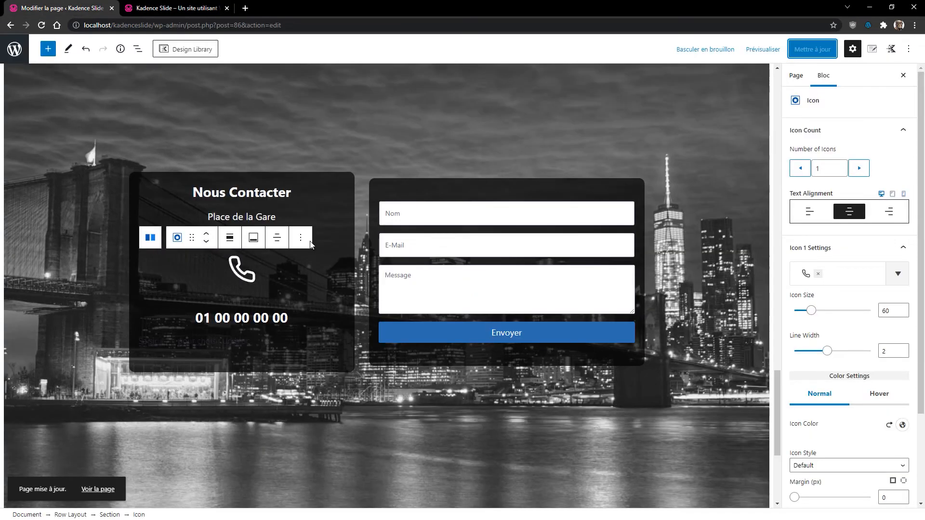
pyautogui.moveTo(890, 313); pyautogui.dragTo(851, 312)
pyautogui.write('64')
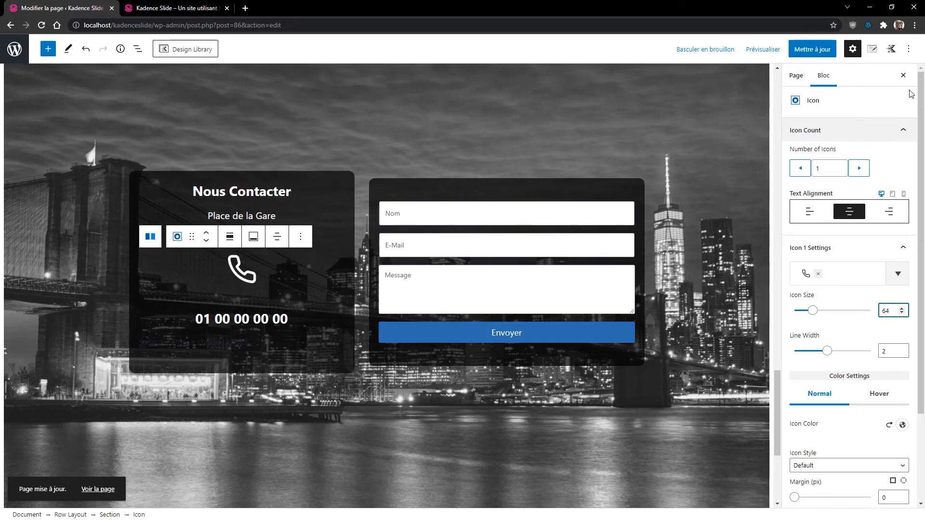
pyautogui.click(814, 49)
pyautogui.click(173, 8)
pyautogui.press('F5')
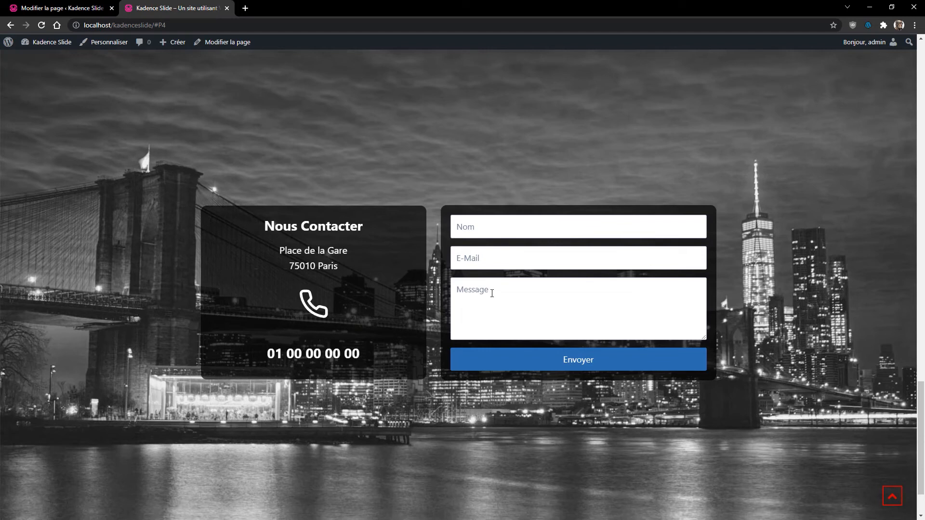
# - Set the phone icon size to 65, update the page and compare both contact boxes on the reloaded live site
pyautogui.click(73, 8)
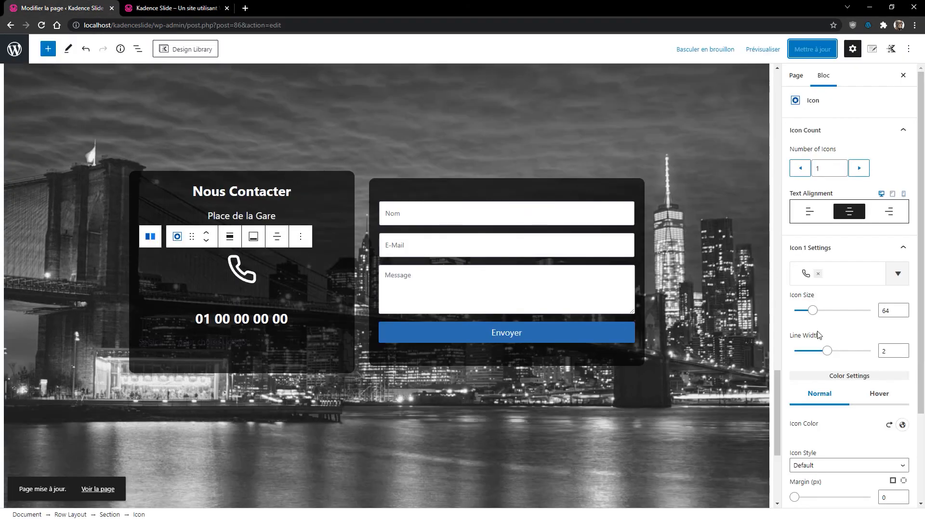
pyautogui.click(901, 309)
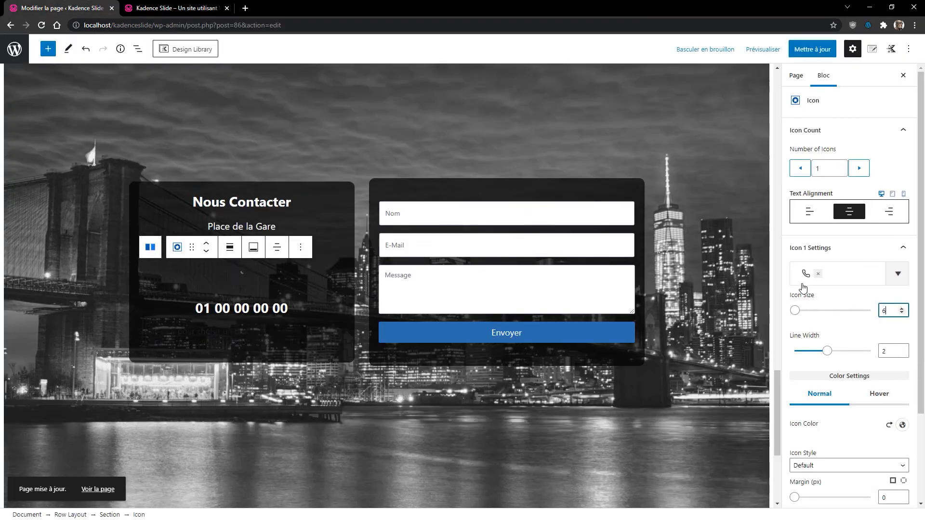
pyautogui.click(812, 48)
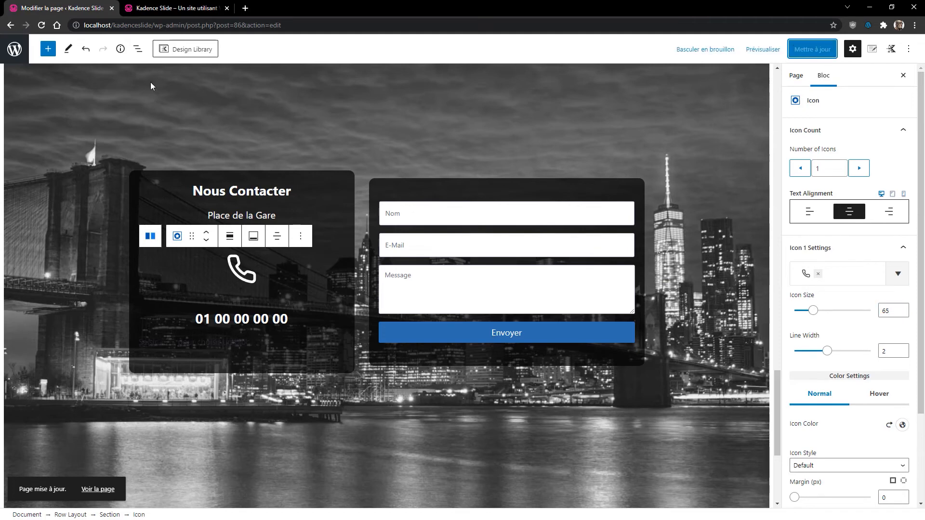
pyautogui.click(144, 9)
pyautogui.press('F5')
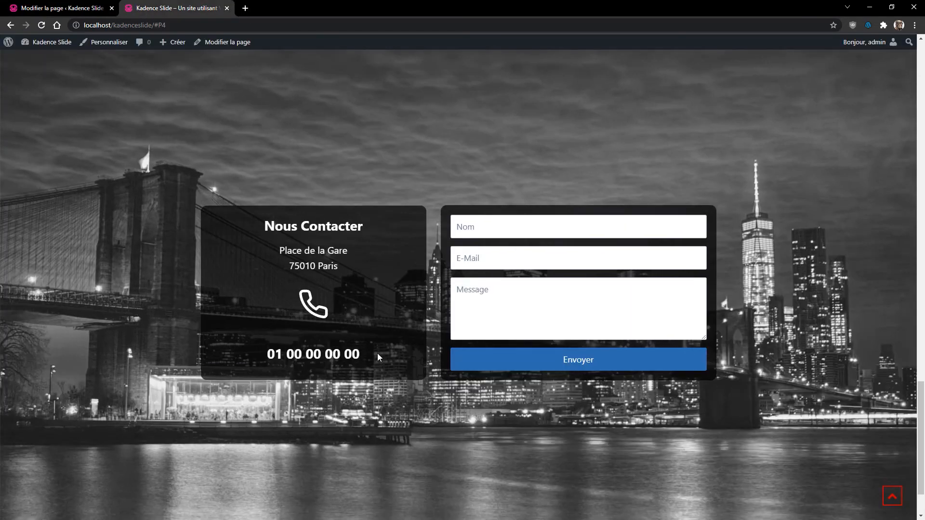
# - Review the live page from the contact section and footer up to the first slide
pyautogui.scroll(-2, 771, 505)
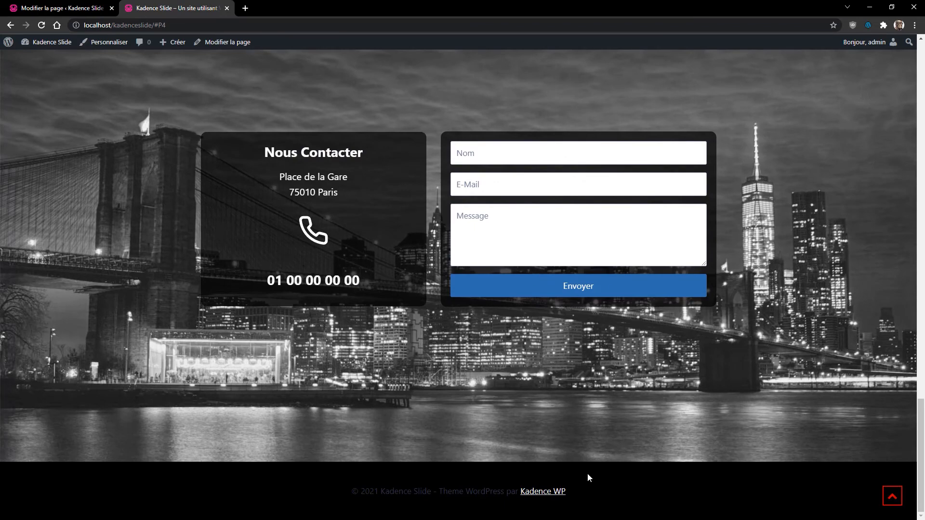
pyautogui.scroll(10, 588, 473)
pyautogui.scroll(-5, 584, 470)
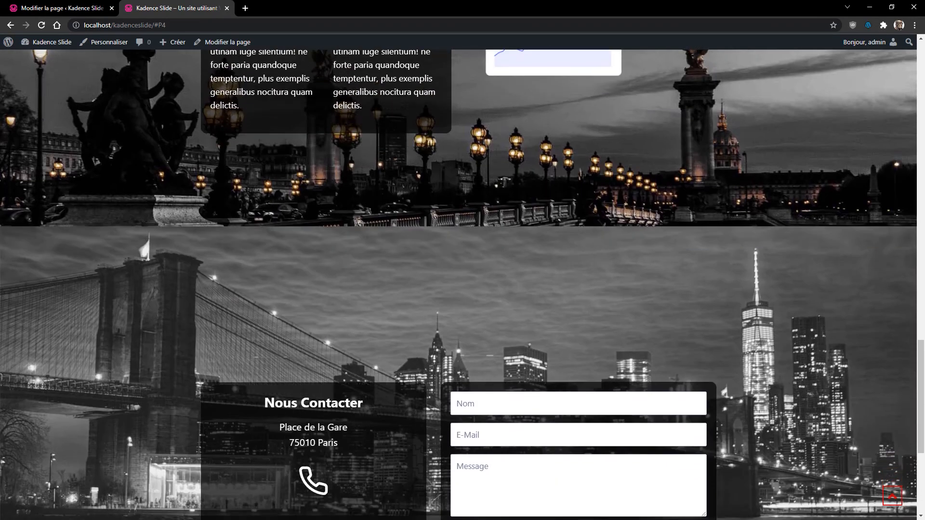
pyautogui.scroll(-5, 596, 450)
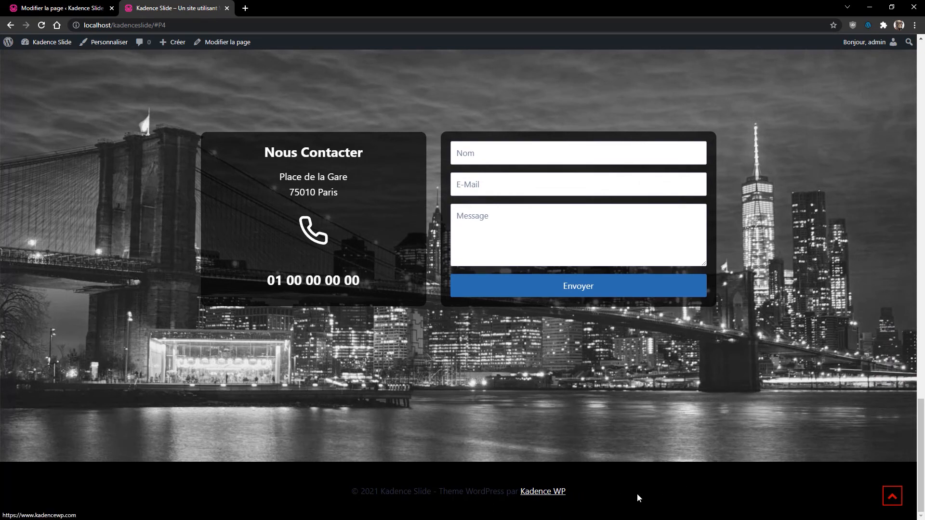
pyautogui.scroll(8, 622, 475)
pyautogui.scroll(20, 585, 466)
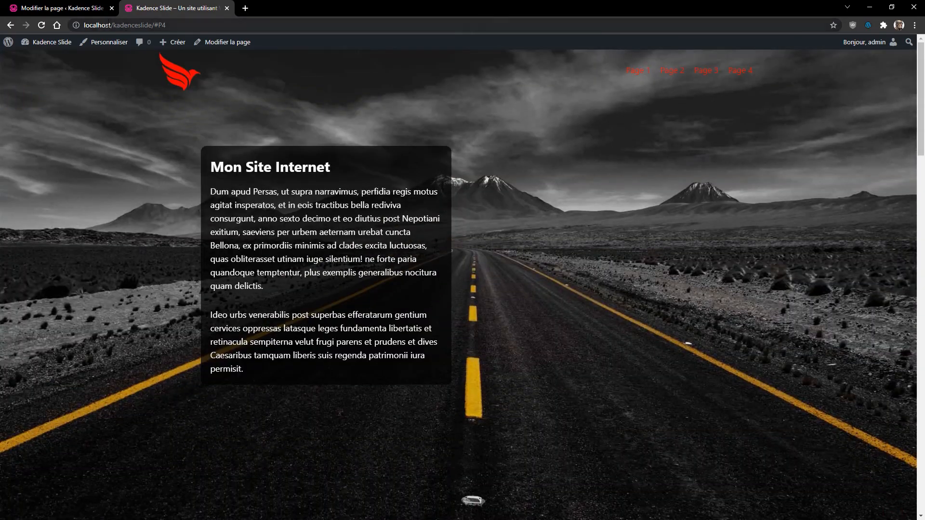
# - Create a new page titled "Mentions légales" and publish it
pyautogui.click(37, 10)
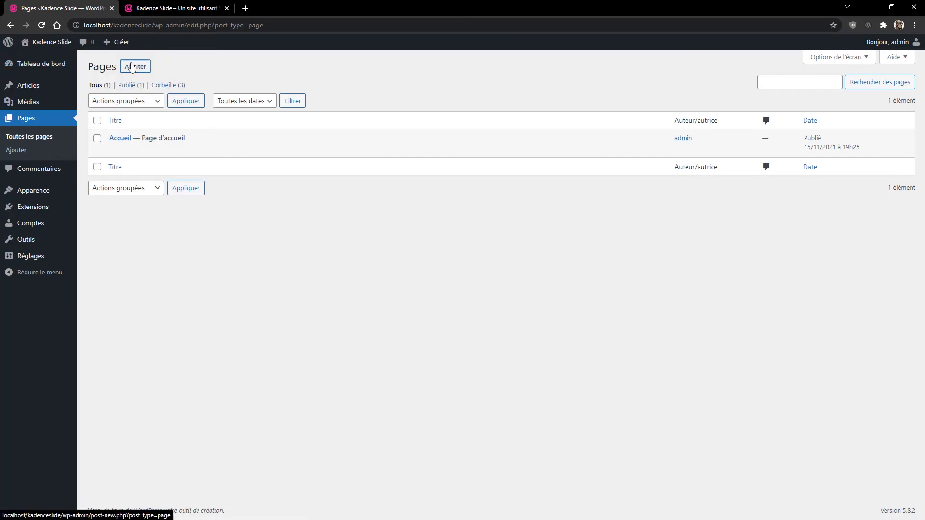
pyautogui.click(133, 67)
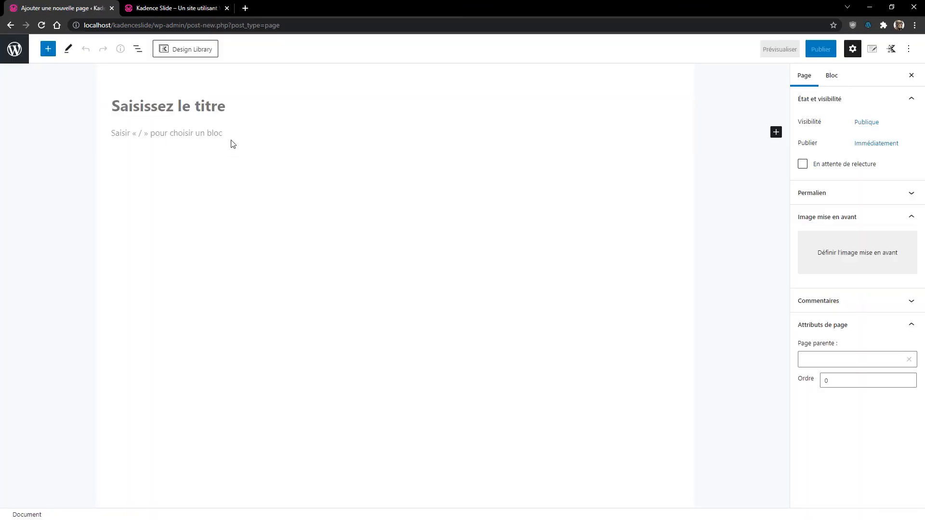
pyautogui.write('Mention')
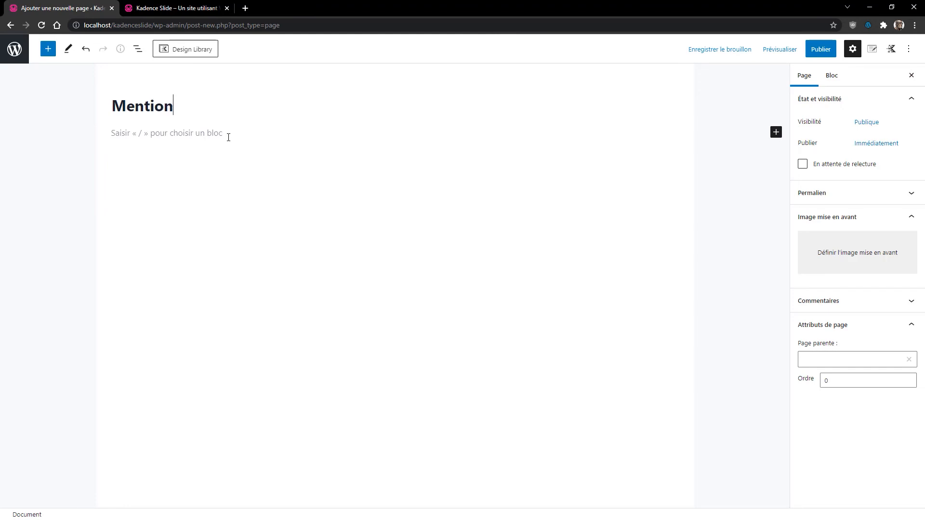
pyautogui.write('s légales')
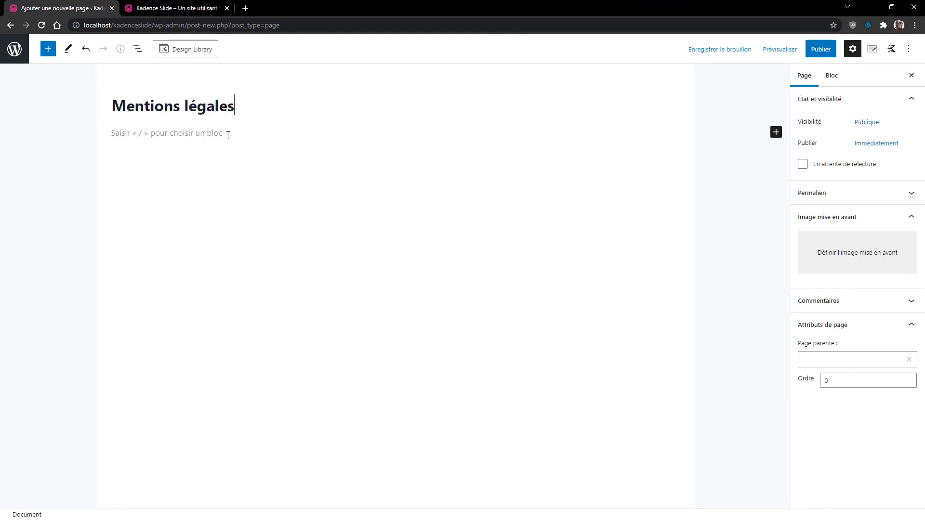
pyautogui.click(821, 49)
pyautogui.click(829, 52)
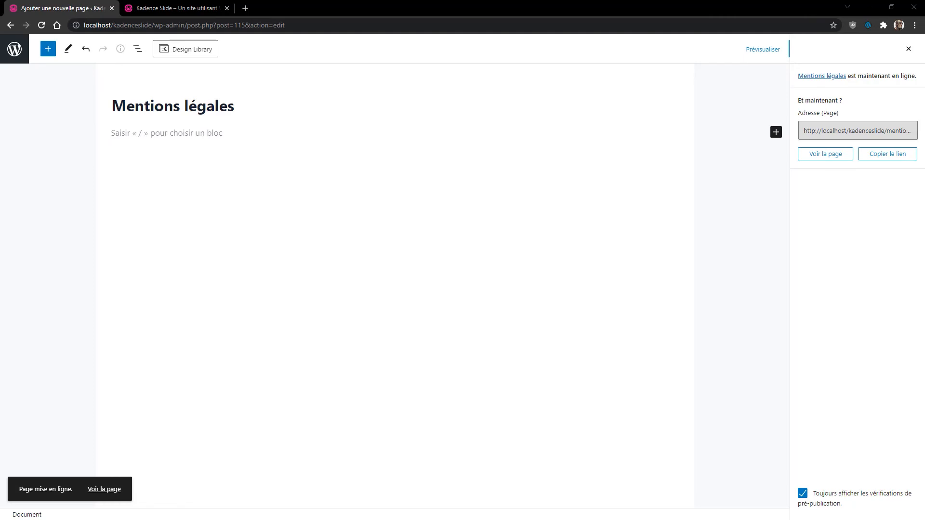
# - Fill the Mentions légales page with Latin filler paragraphs starting "Dum apud Persas" and update it
pyautogui.click(776, 133)
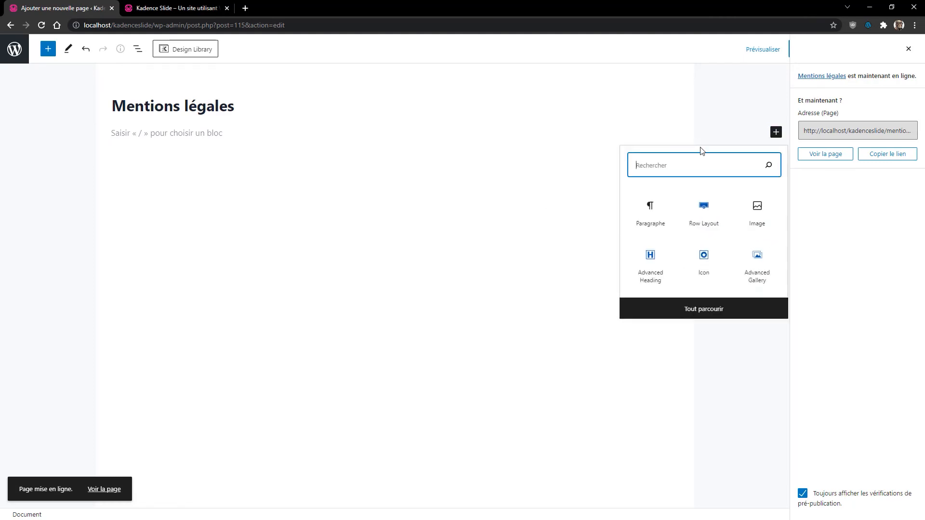
pyautogui.click(661, 214)
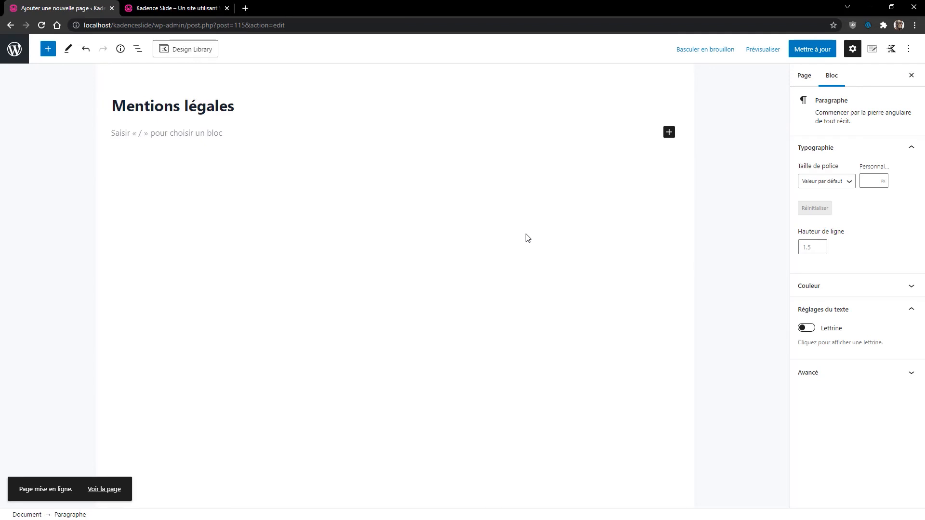
pyautogui.write('Dum apud Persas, ut supra narravimus, perfidia regis motus agitat insperatos, et in eois tractibus bella rediviva consurgunt, anno sexto decimo et eo diutius post Nepotiani exitium, saeviens per urbem aeternam urebat cuncta Bellona, ex primordiis minimis ad clades excita luctuosas, quas obliterasset utinam iuge silentium! ne forte paria quandoque temptentur, plus exemplis generalibus nocitura quam delictis. Ideo urbs venerabilis post superbas efferatarum gentium cervices oppressas latasque leges fundamenta libertatis et retinacula sempiterna velut frugi parens et prudens et dives Caesaribus tamquam liberis suis regenda patrimonii iura permisit. Hae duae provinciae bello quondam piratico catervis mixtae praedonum a Servilio pro consule missae sub iugum factae sunt vectigales. et hae quidem regiones velut in prominenti terrarum lingua positae ob orbe eoo monte Amano disparantur.')
pyautogui.click(813, 49)
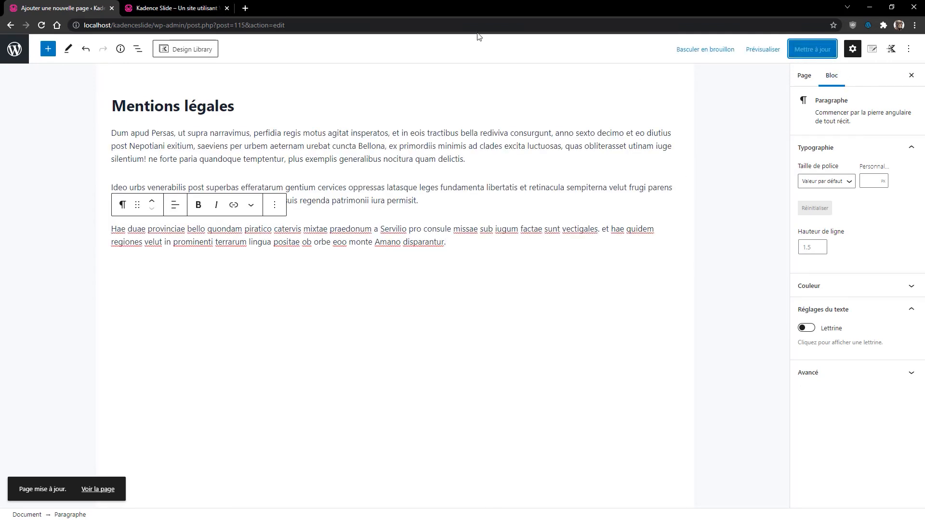
# - Leave the page editor and open the theme footer's Copyright item settings in the site customizer
pyautogui.click(16, 49)
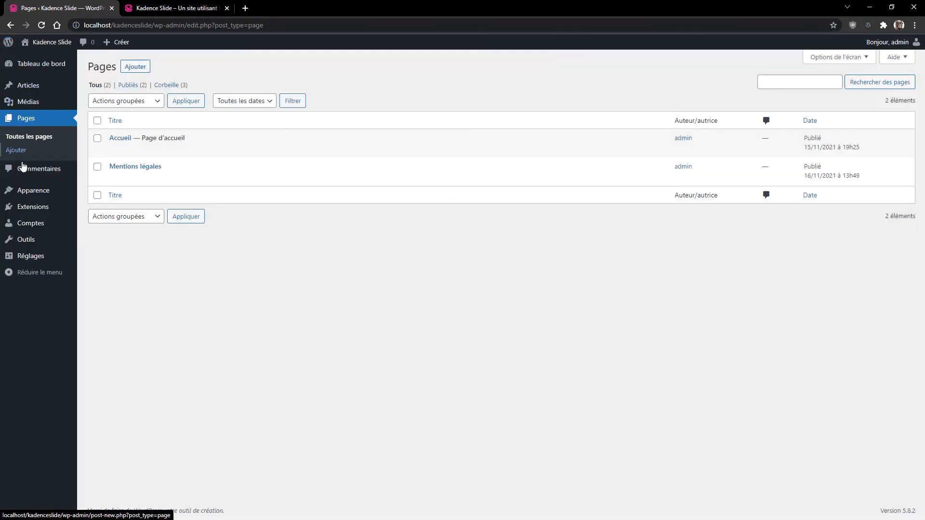
pyautogui.moveTo(29, 190)
pyautogui.click(111, 206)
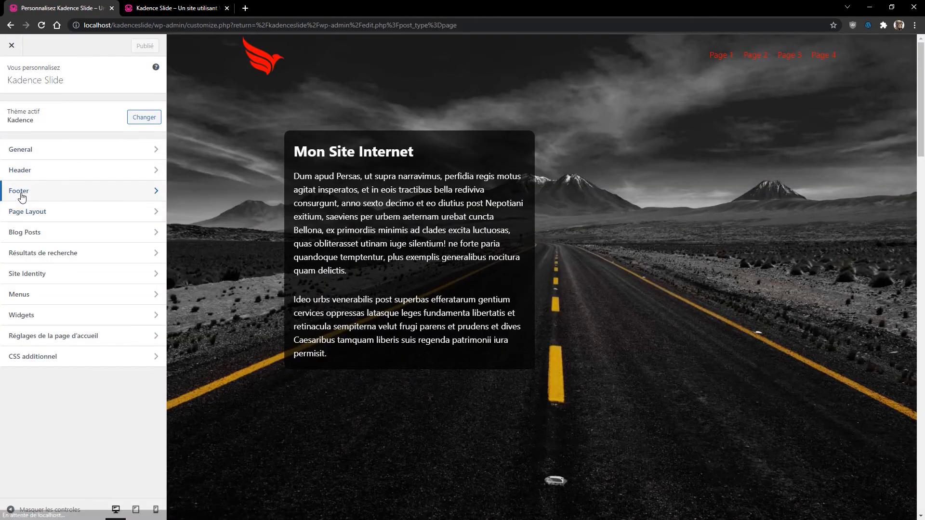
pyautogui.click(22, 193)
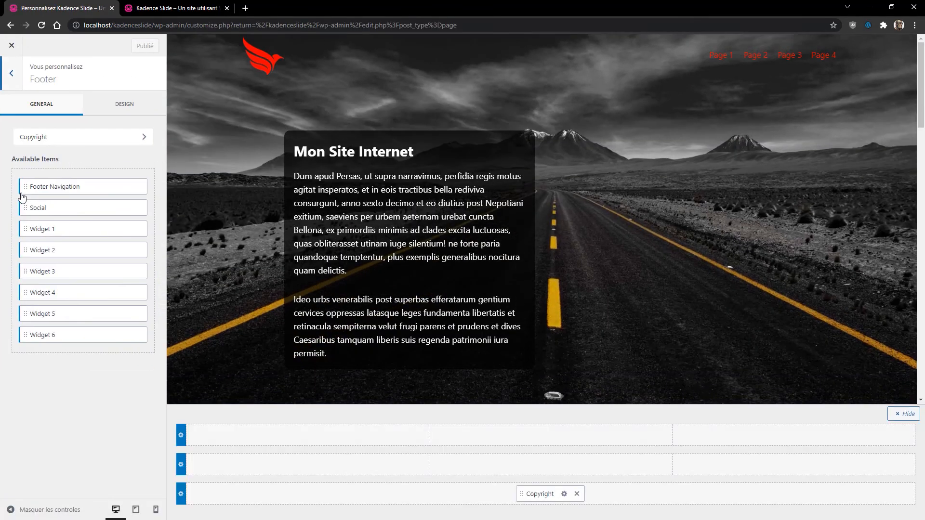
pyautogui.click(564, 494)
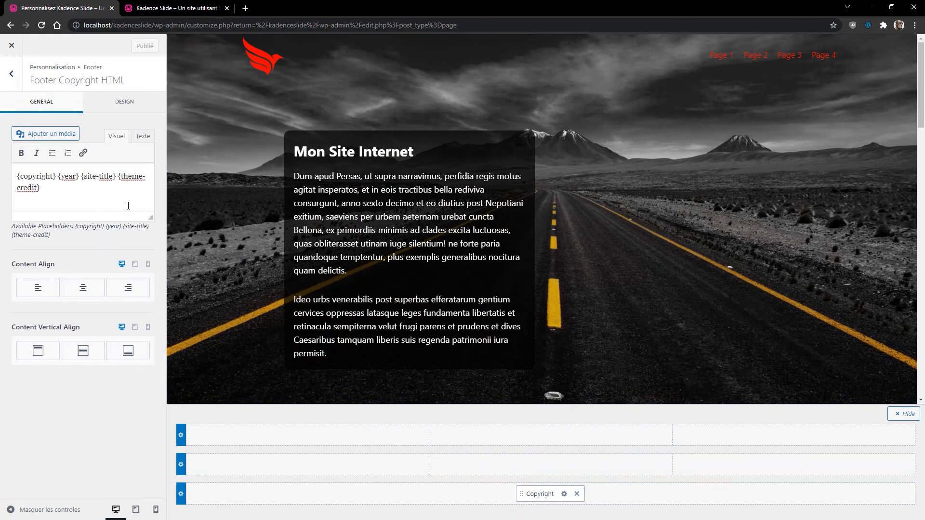
# - Replace the {theme-credit} placeholder in the footer copyright text with "- Mentions légales"
pyautogui.hotkey('shift', 'Left')
pyautogui.hotkey('shift', 'Left')
pyautogui.hotkey('shift', 'Left')
pyautogui.hotkey('shift', 'Left')
pyautogui.hotkey('shift', 'Left')
pyautogui.hotkey('shift', 'Left')
pyautogui.hotkey('shift', 'Left')
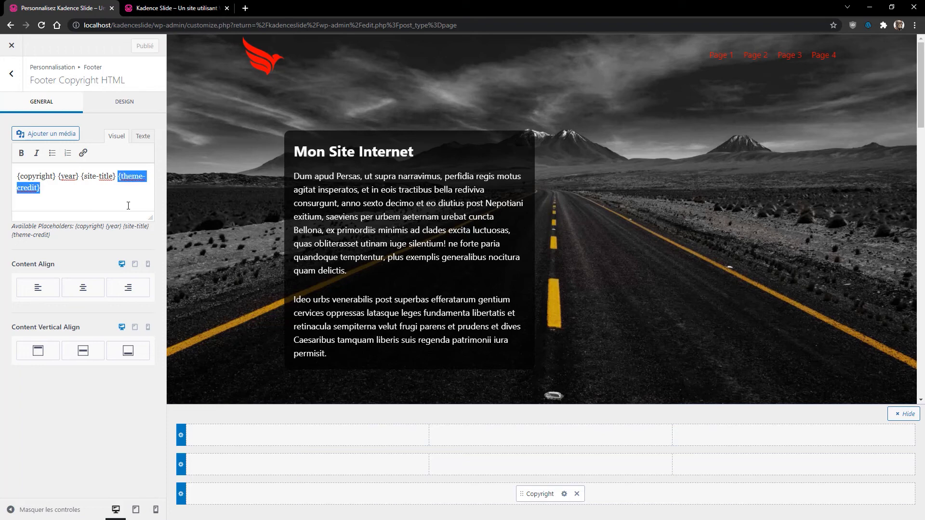
pyautogui.press('BackSpace')
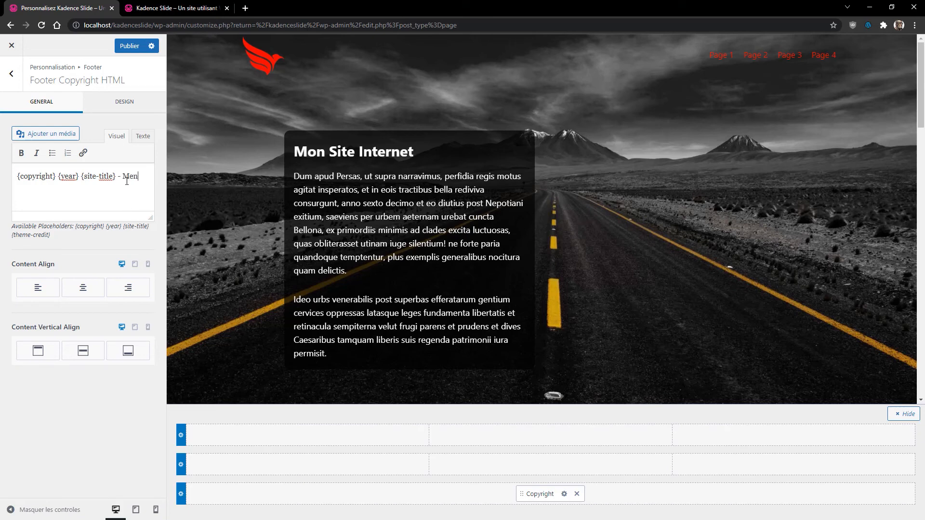
pyautogui.write('ons légales')
# - Link the words "Mentions légales" in the footer copyright text to the Mentions légales page, opening in a new tab, and publish
pyautogui.hotkey('ctrl', 'a')
pyautogui.press('End')
pyautogui.hotkey('shift', 'Home')
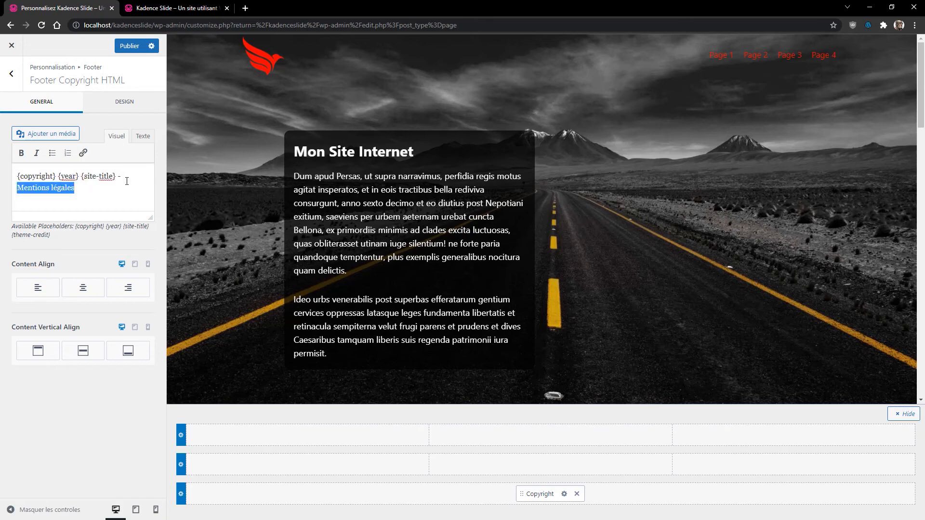
pyautogui.click(84, 154)
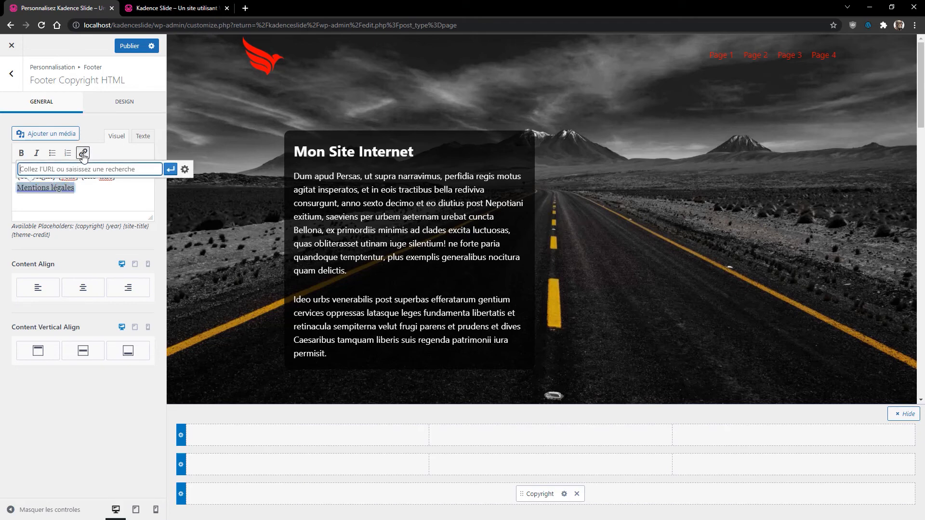
pyautogui.write('me')
pyautogui.click(184, 169)
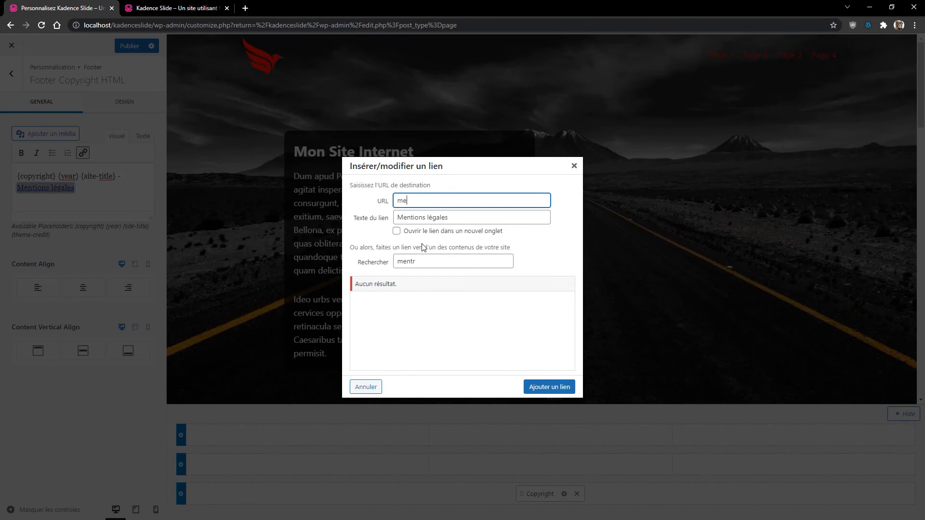
pyautogui.click(429, 263)
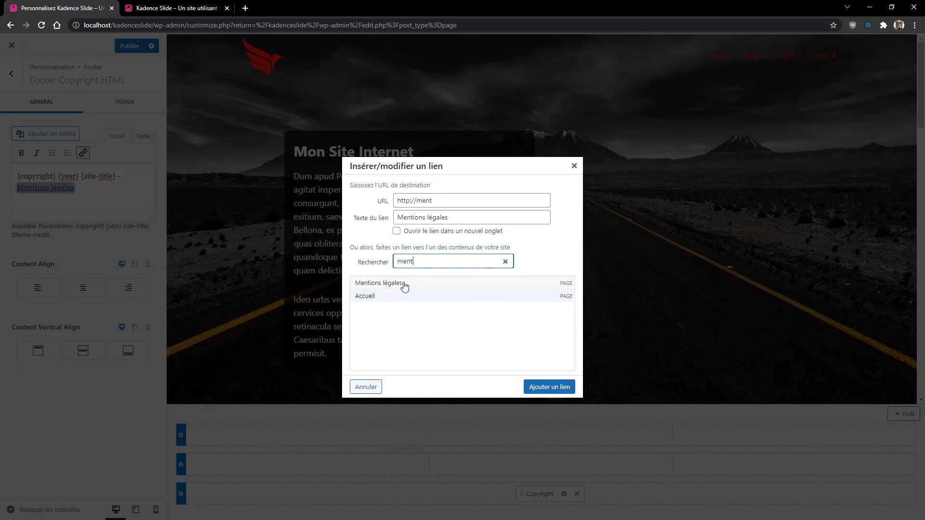
pyautogui.click(397, 231)
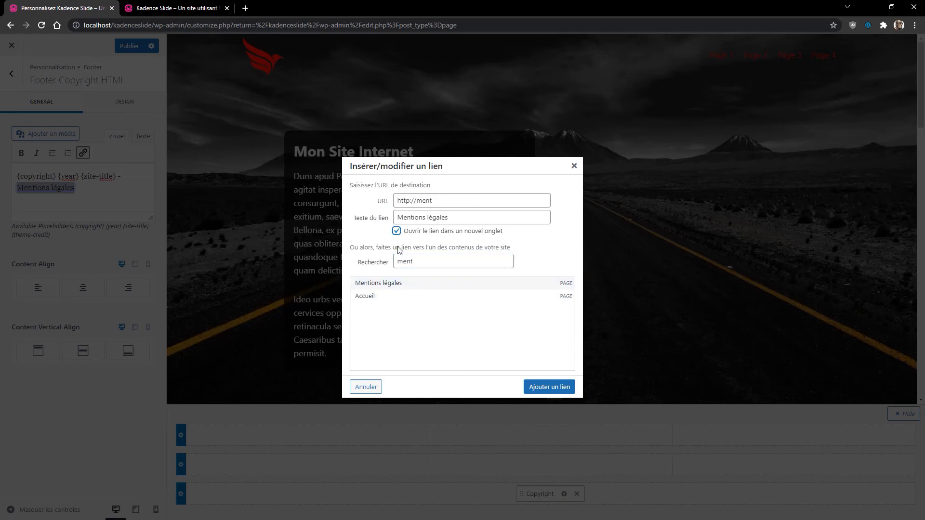
pyautogui.click(388, 284)
pyautogui.click(543, 388)
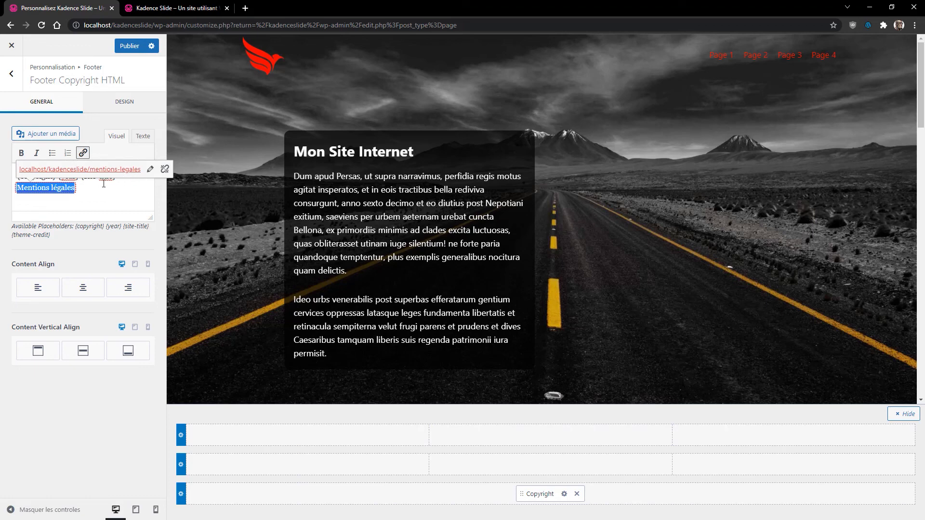
pyautogui.click(136, 207)
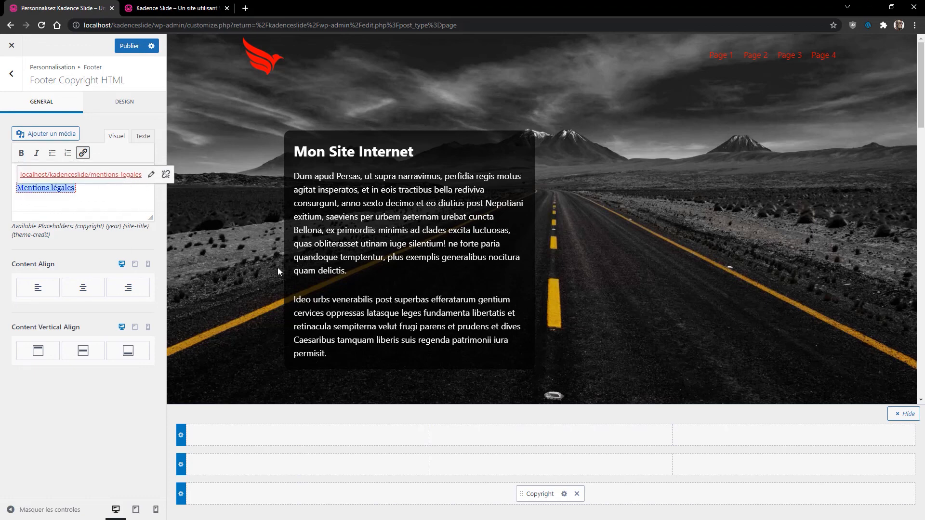
pyautogui.click(129, 45)
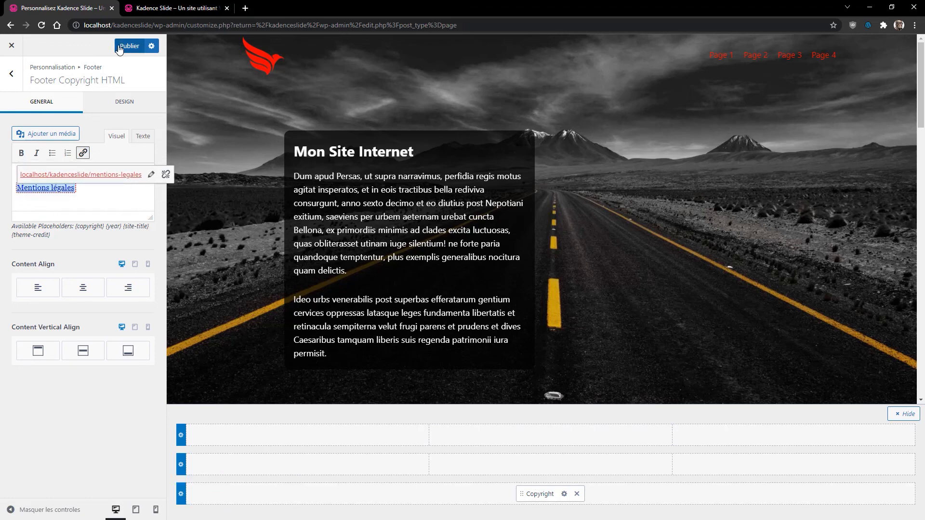
# - Reload the live home page and test the footer's Mentions légales link, closing the page it opens
pyautogui.click(161, 10)
pyautogui.press('F5')
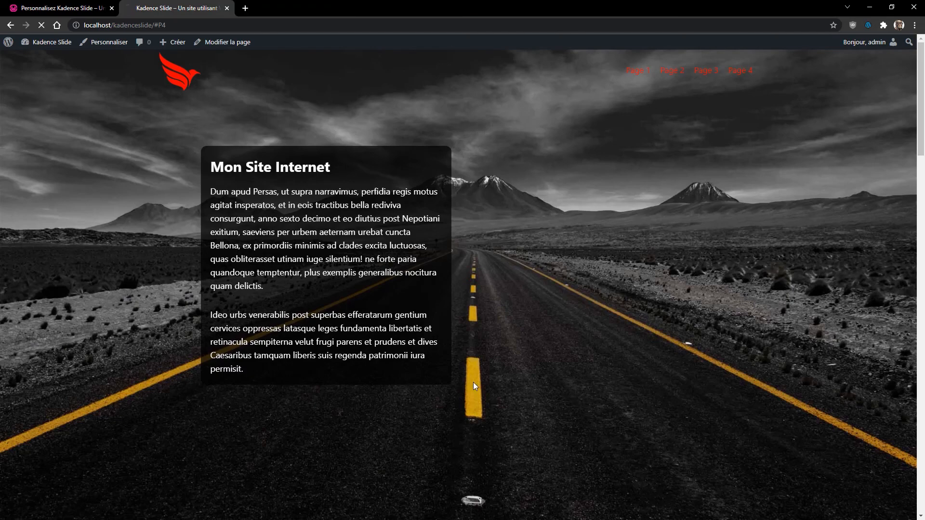
pyautogui.scroll(-20, 477, 385)
pyautogui.scroll(-1, 540, 463)
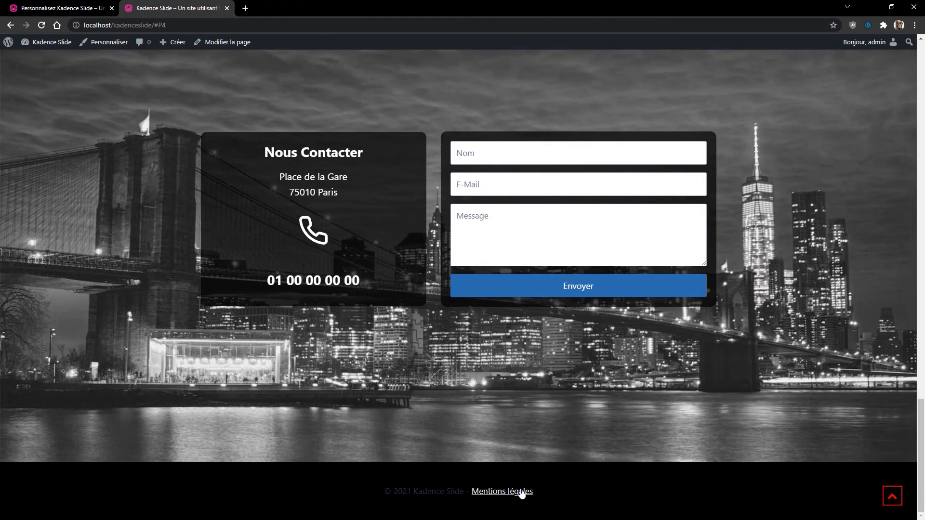
pyautogui.click(516, 496)
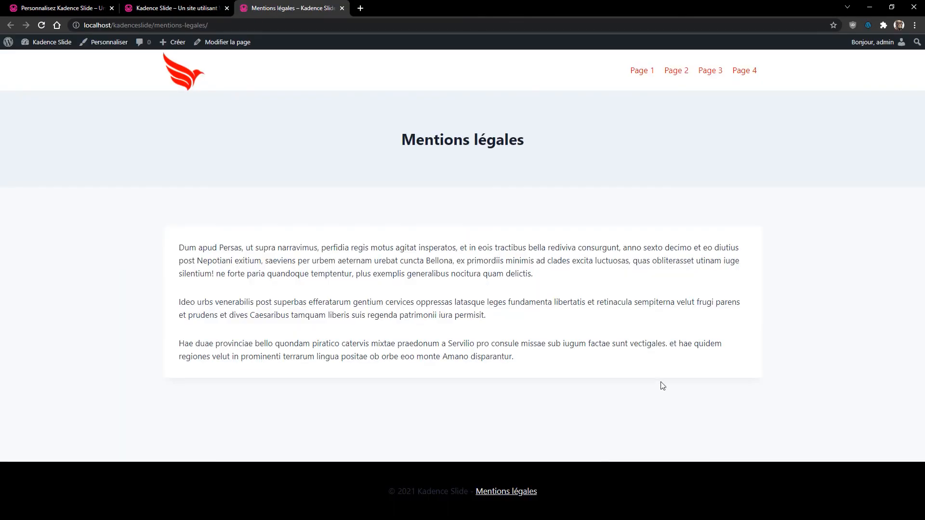
pyautogui.click(342, 8)
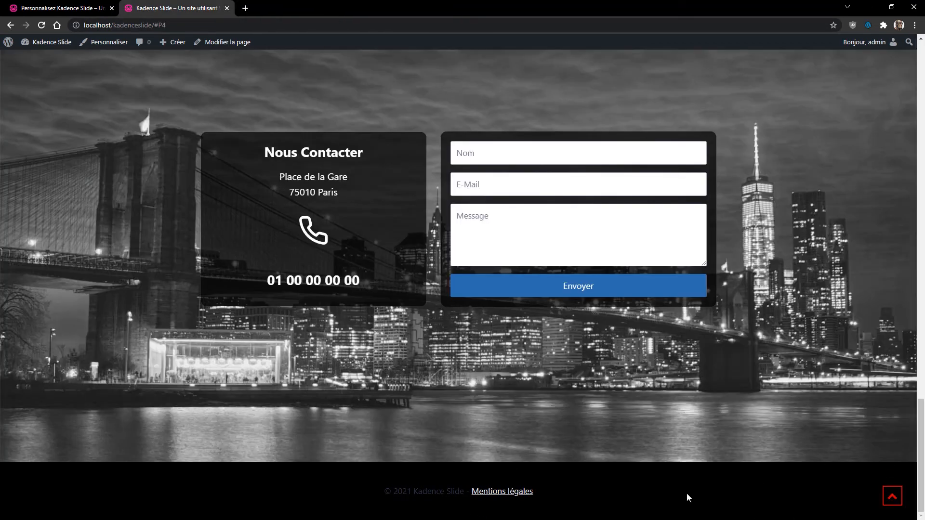
# - Set the bottom footer row's top and bottom spacing to 0 px in the site customizer and publish
pyautogui.click(63, 8)
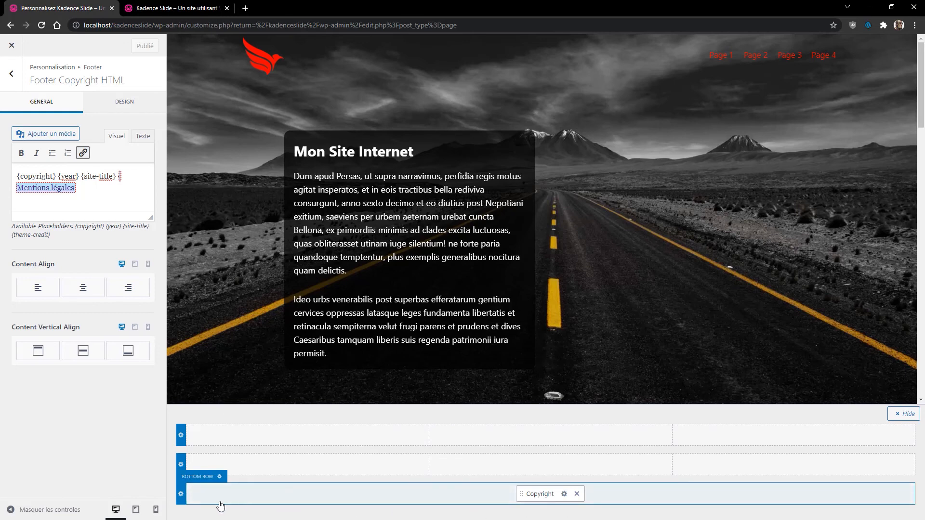
pyautogui.scroll(-10, 479, 345)
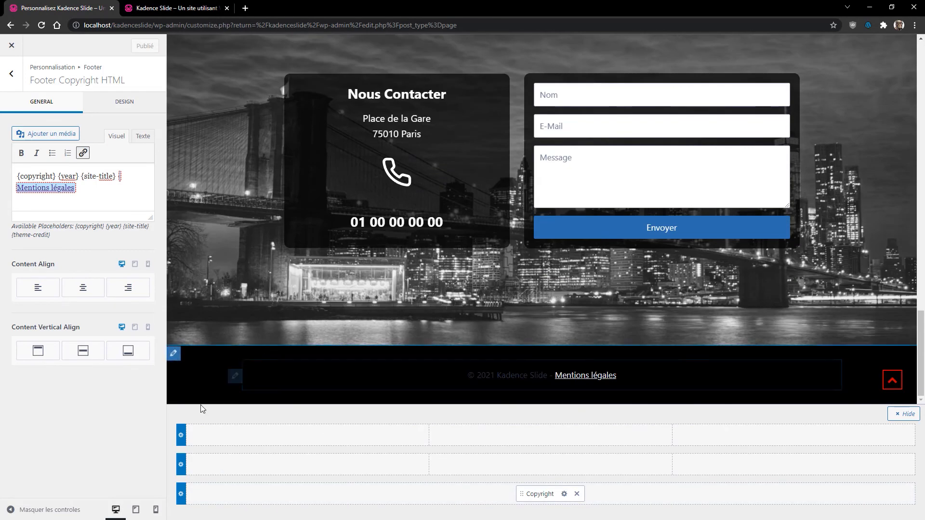
pyautogui.click(174, 354)
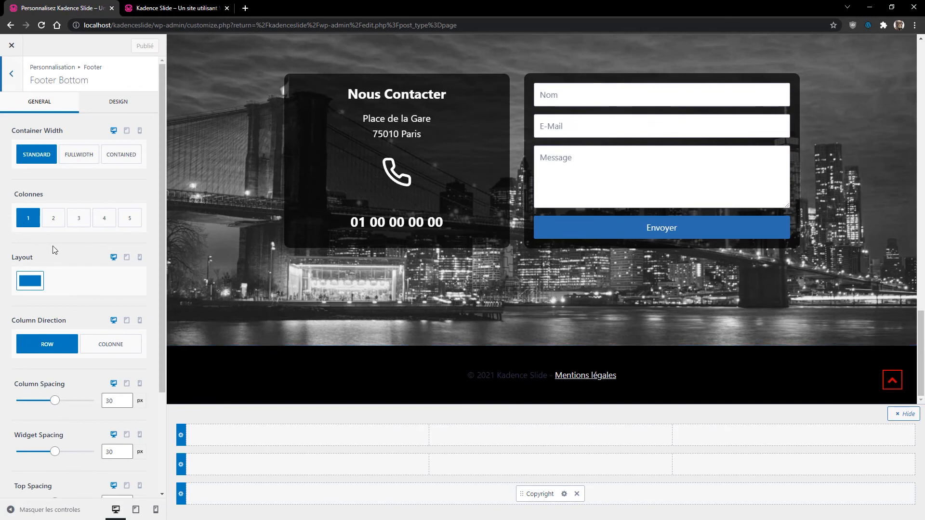
pyautogui.scroll(-3, 61, 417)
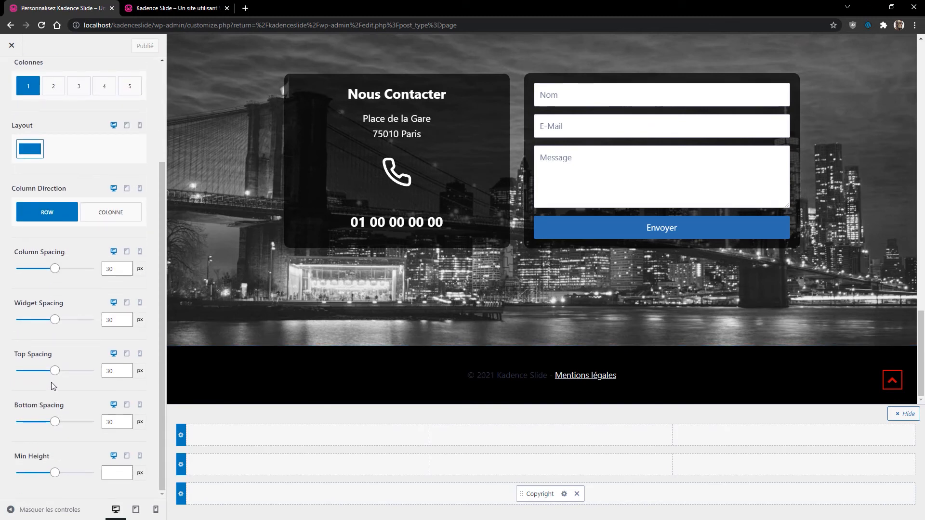
pyautogui.moveTo(55, 372); pyautogui.dragTo(2, 379)
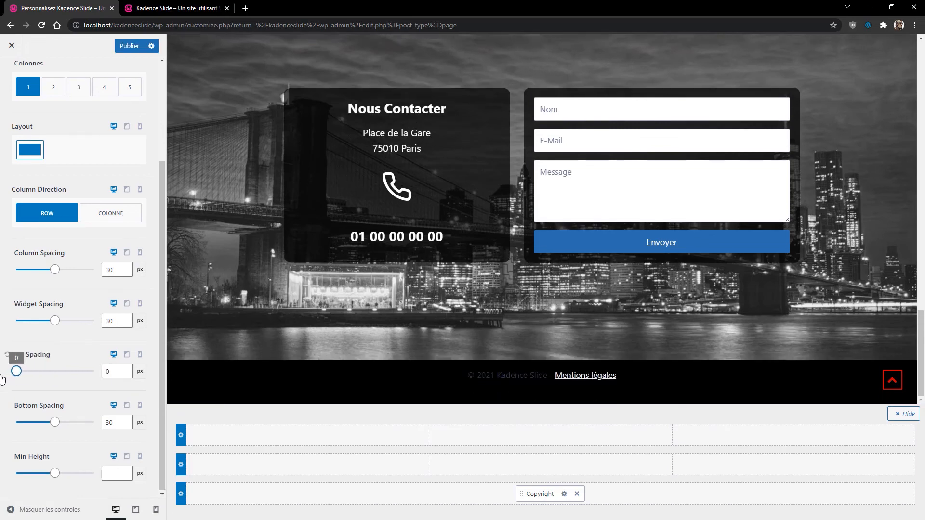
pyautogui.moveTo(54, 422); pyautogui.dragTo(3, 430)
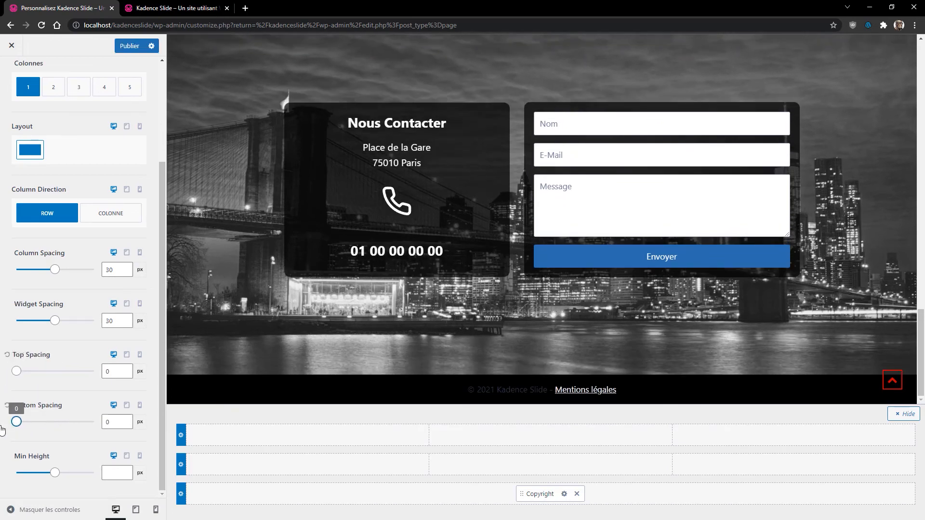
pyautogui.click(130, 46)
# - Check the footer's height at the end of the live home page
pyautogui.click(156, 14)
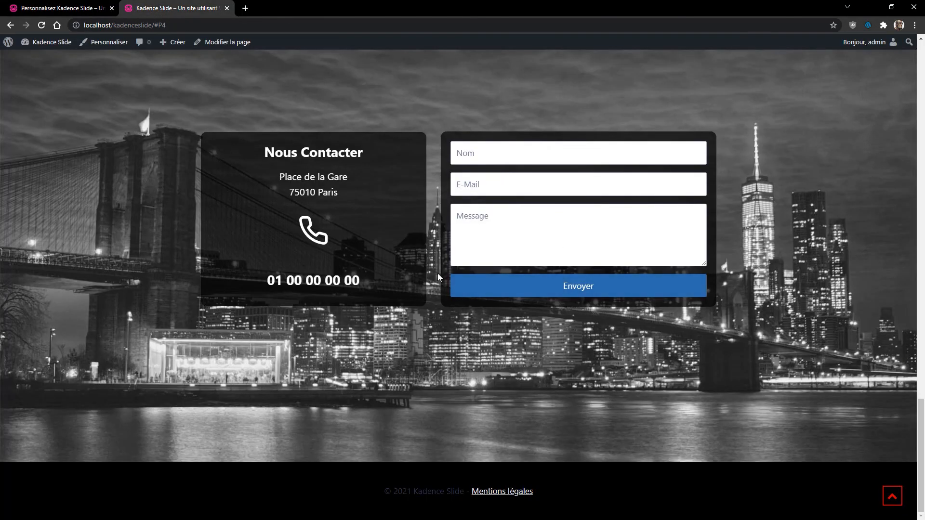
pyautogui.scroll(-1, 499, 361)
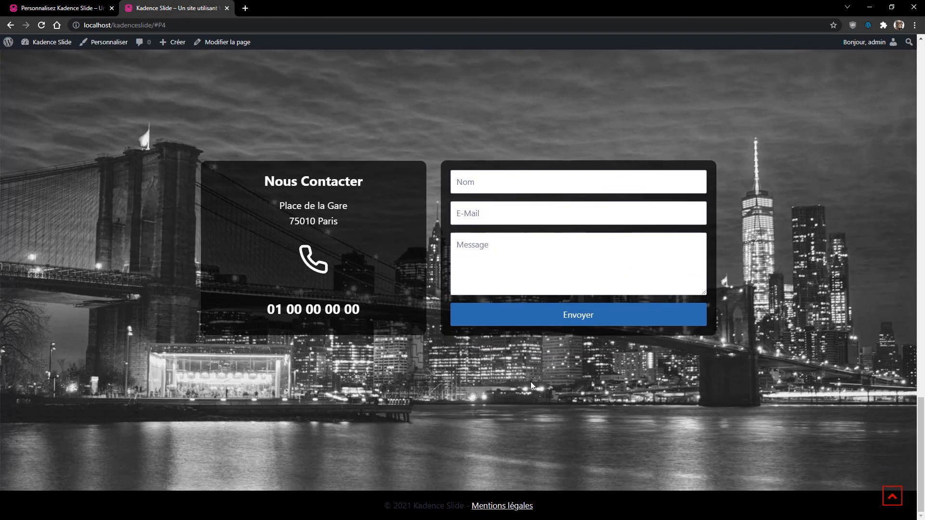
pyautogui.scroll(3, 532, 385)
pyautogui.scroll(3, 531, 385)
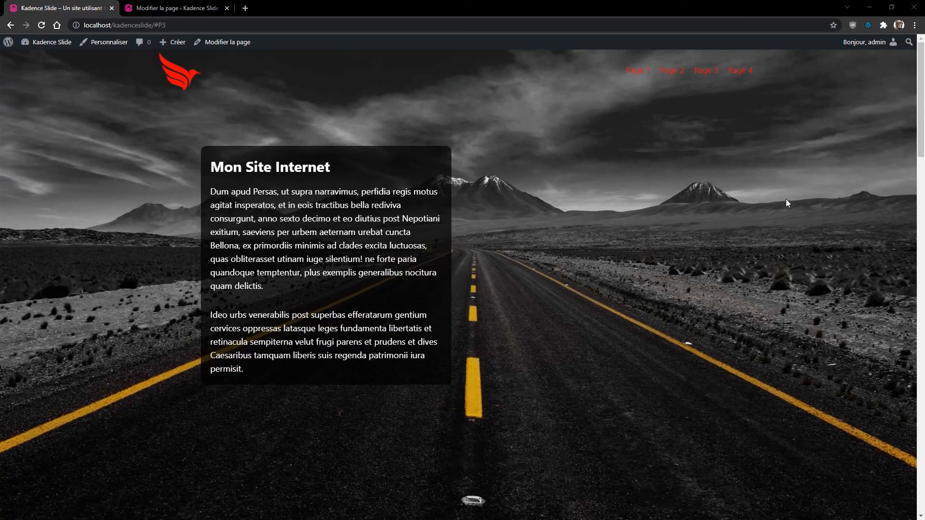
# - Examine the Accueil page's sections in the editor's mobile preview, then return to the desktop view
pyautogui.click(180, 7)
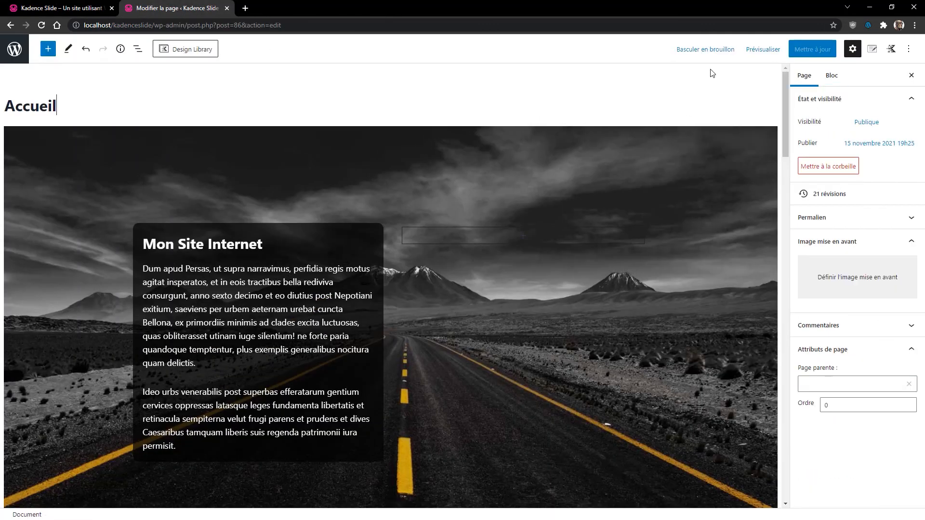
pyautogui.click(763, 49)
pyautogui.click(696, 116)
pyautogui.scroll(-10, 403, 282)
pyautogui.scroll(-7, 403, 282)
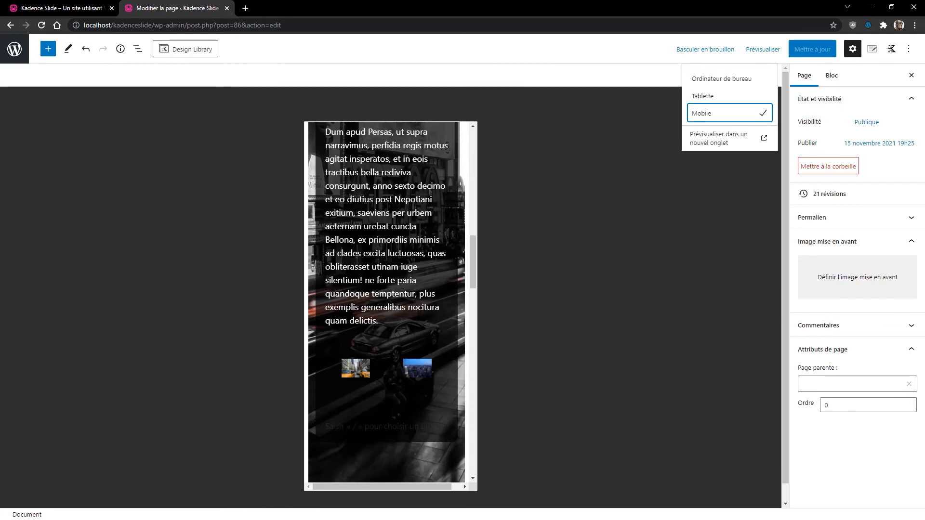
pyautogui.scroll(-3, 384, 367)
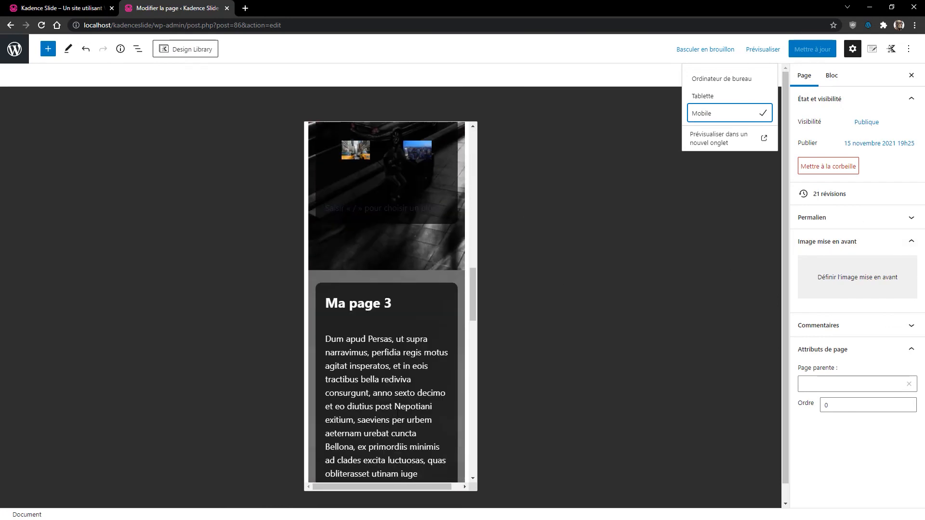
pyautogui.scroll(5, 411, 328)
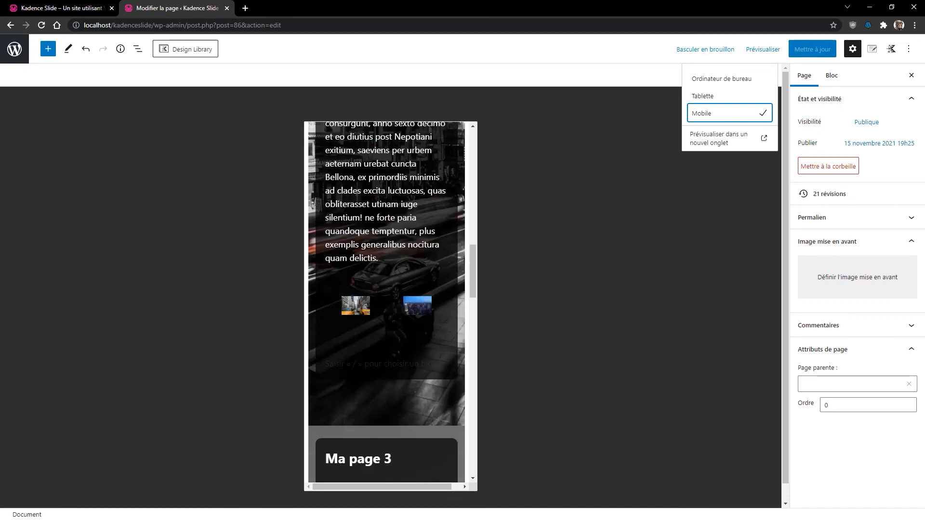
pyautogui.scroll(10, 423, 264)
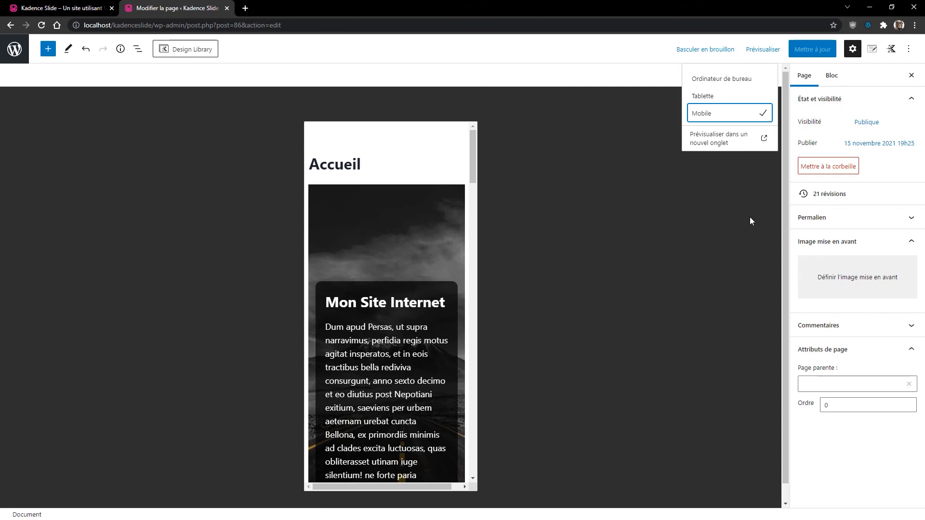
pyautogui.click(714, 78)
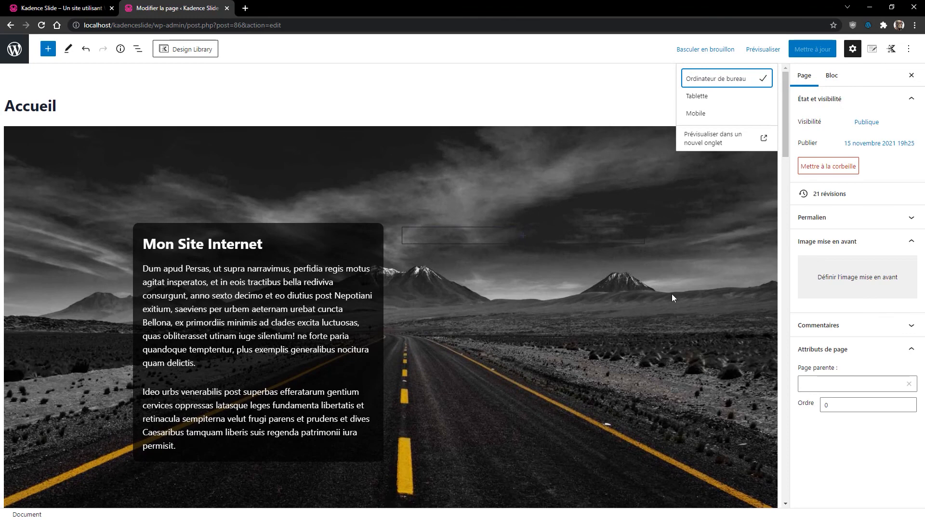
# - Set the background image attachment of the "Mon Site Internet" row to Scroll
pyautogui.click(559, 148)
pyautogui.scroll(-1, 843, 338)
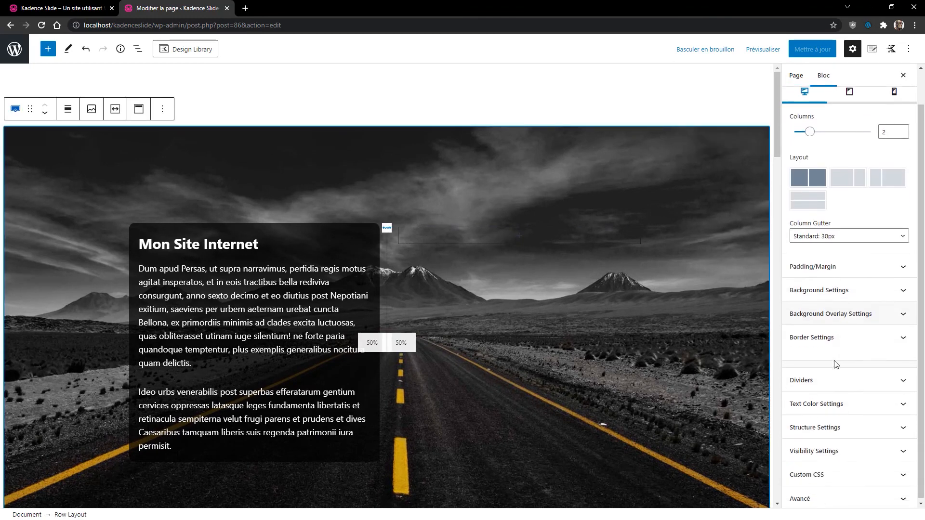
pyautogui.click(815, 290)
pyautogui.scroll(-3, 852, 367)
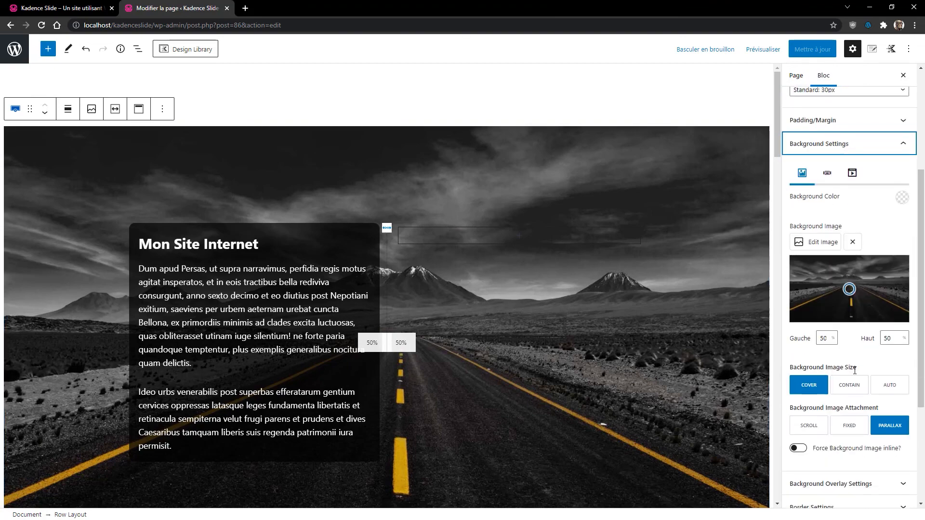
pyautogui.click(813, 427)
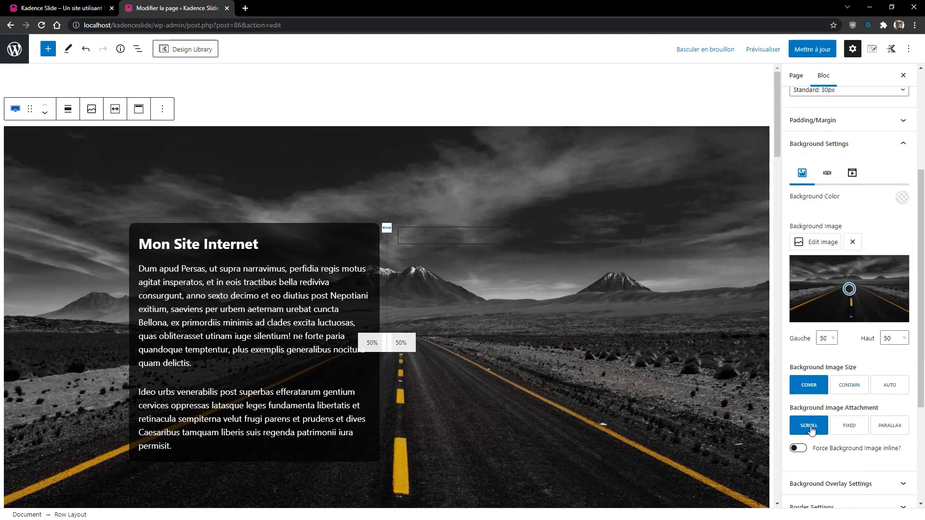
# - Set the "Suite de la page" row's background image attachment to Scroll
pyautogui.scroll(-10, 646, 260)
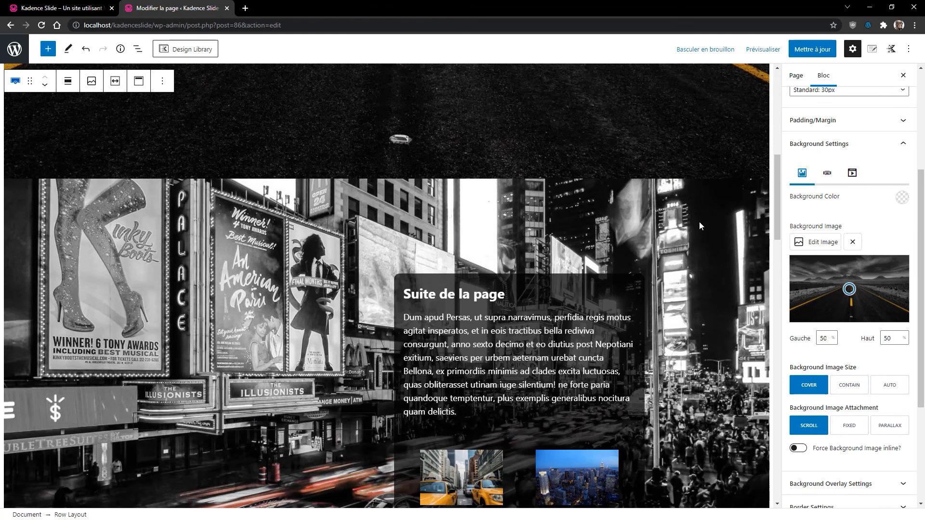
pyautogui.click(700, 226)
pyautogui.scroll(-2, 865, 392)
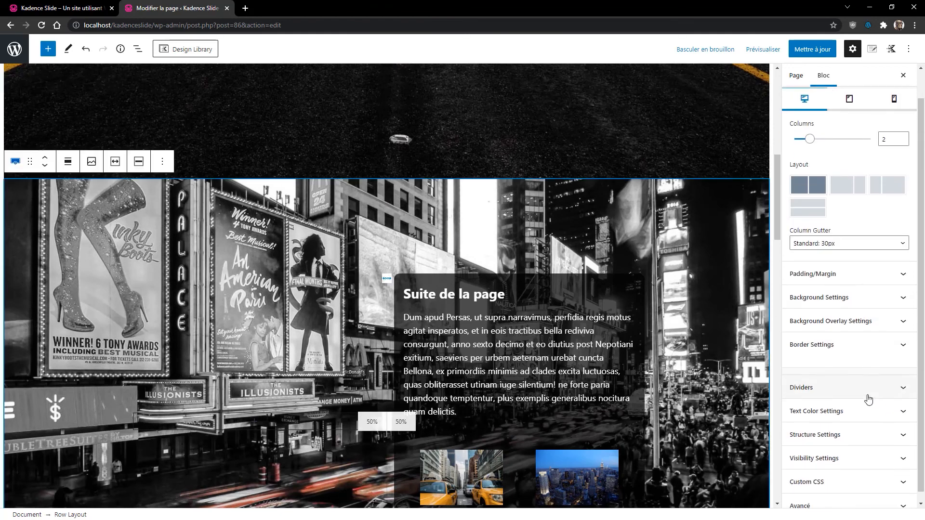
pyautogui.click(850, 290)
pyautogui.scroll(-2, 882, 424)
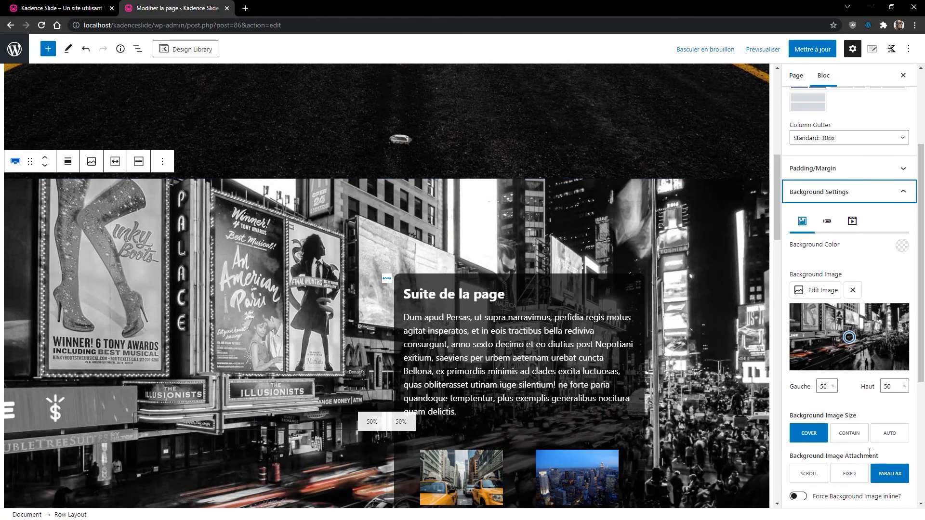
pyautogui.click(809, 475)
# - Set the background image attachment of the "Ma page 3" row to Scroll
pyautogui.scroll(-9, 673, 287)
pyautogui.click(704, 260)
pyautogui.scroll(-1, 820, 351)
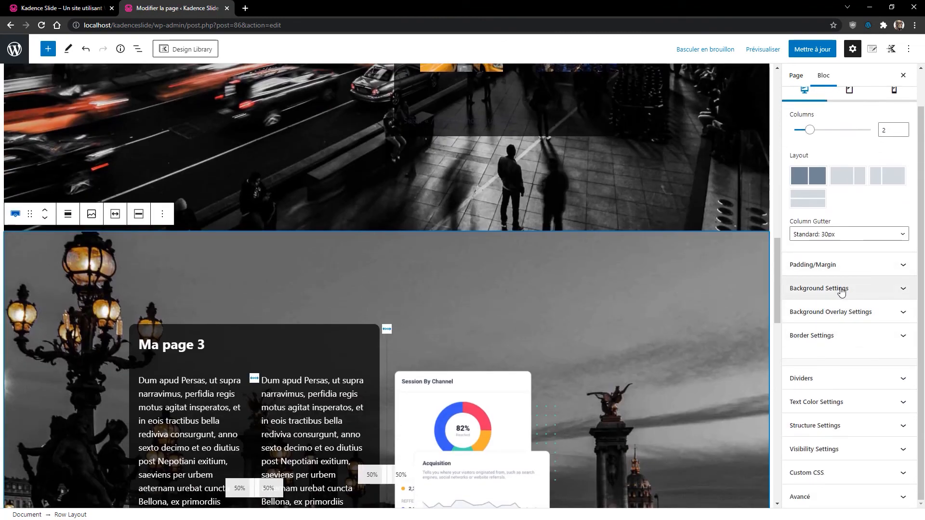
pyautogui.click(841, 291)
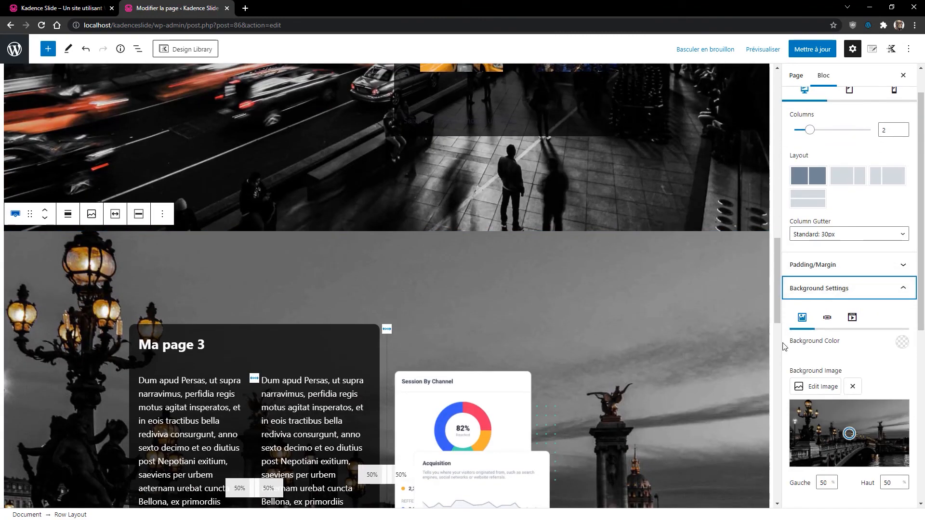
pyautogui.scroll(-5, 809, 381)
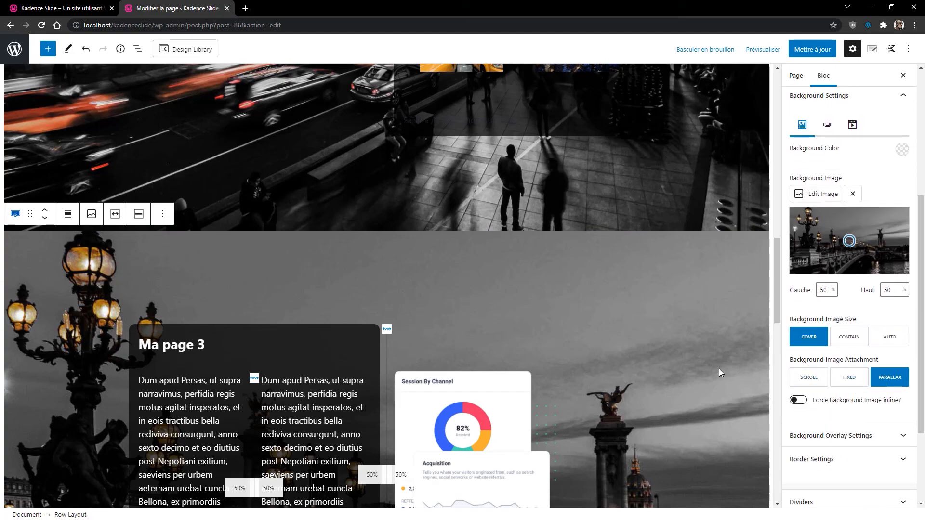
pyautogui.click(809, 378)
# - Set the "Nous Contacter" row's background image attachment to Scroll and update the page
pyautogui.scroll(-10, 670, 347)
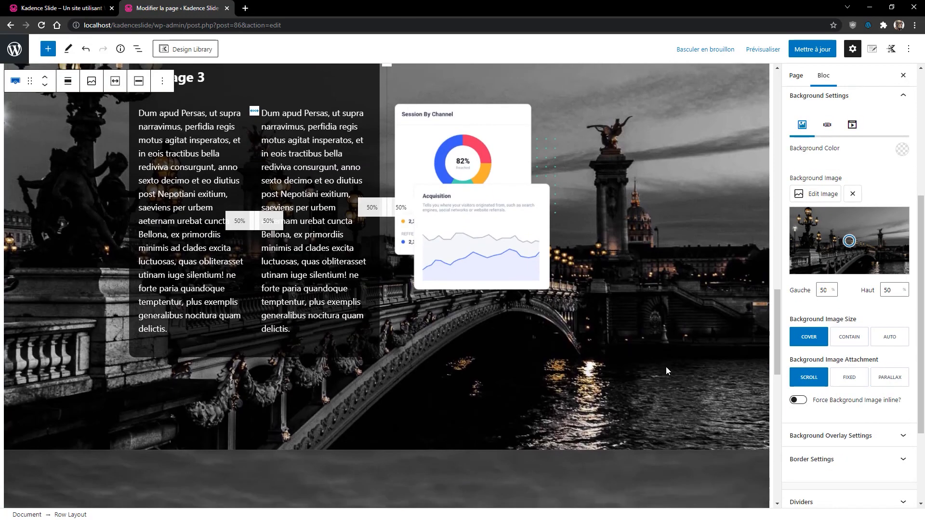
pyautogui.click(704, 298)
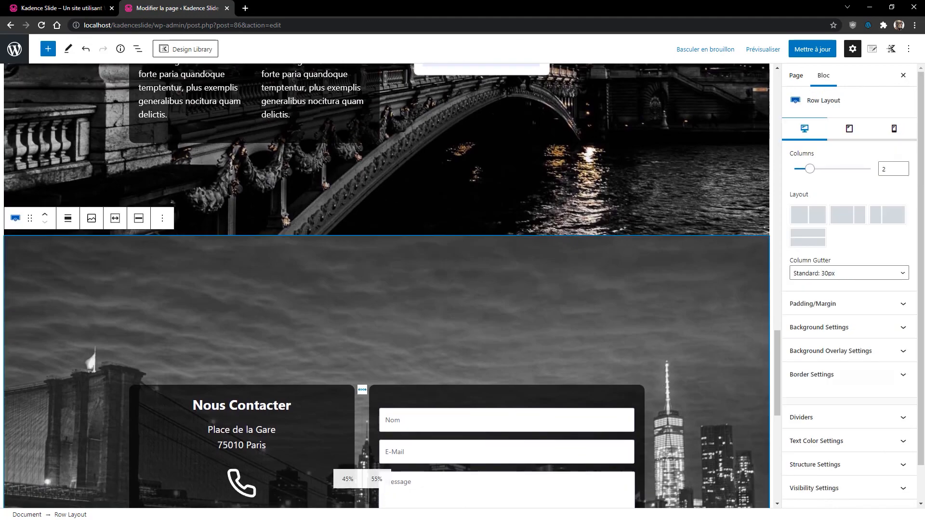
pyautogui.click(826, 329)
pyautogui.scroll(-4, 853, 395)
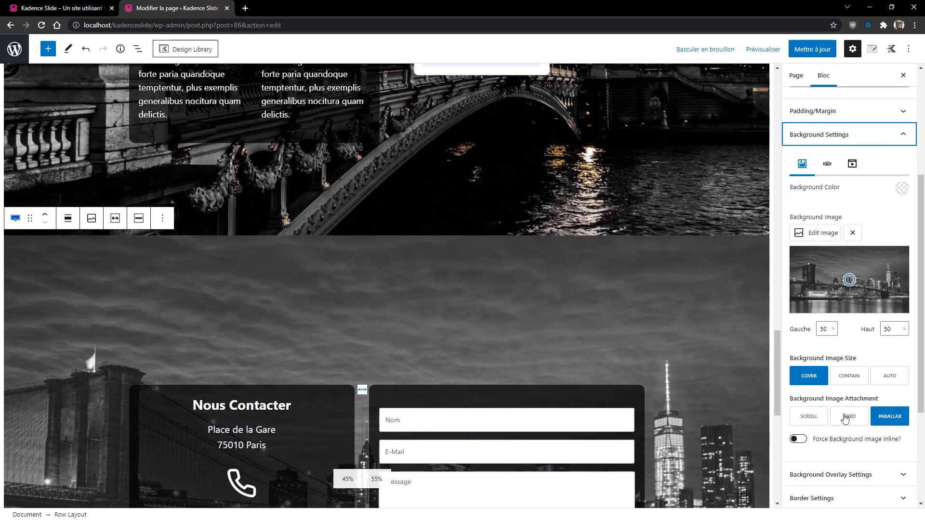
pyautogui.click(809, 419)
pyautogui.click(813, 49)
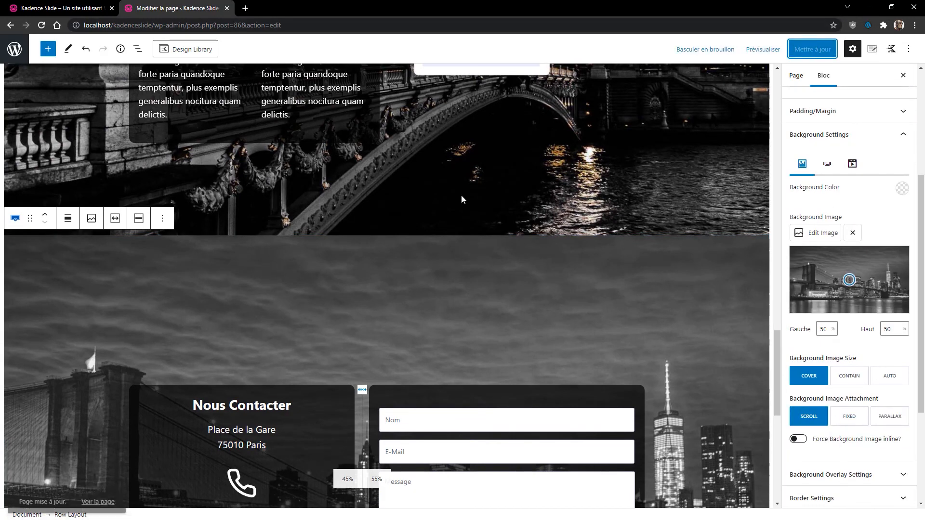
# - Test the live home page's navigation links to Page 2, Page 3 and Page 4, returning to the top after each one
pyautogui.click(53, 8)
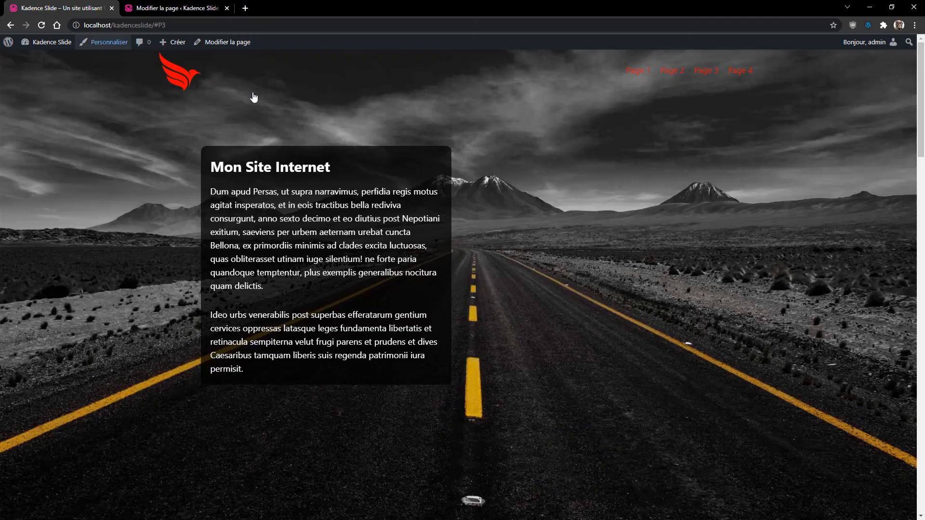
pyautogui.click(174, 80)
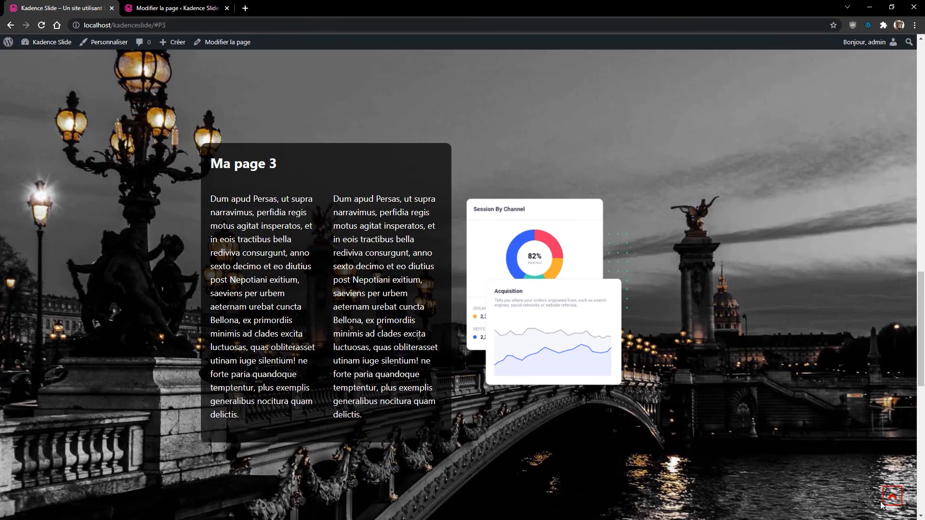
pyautogui.click(887, 501)
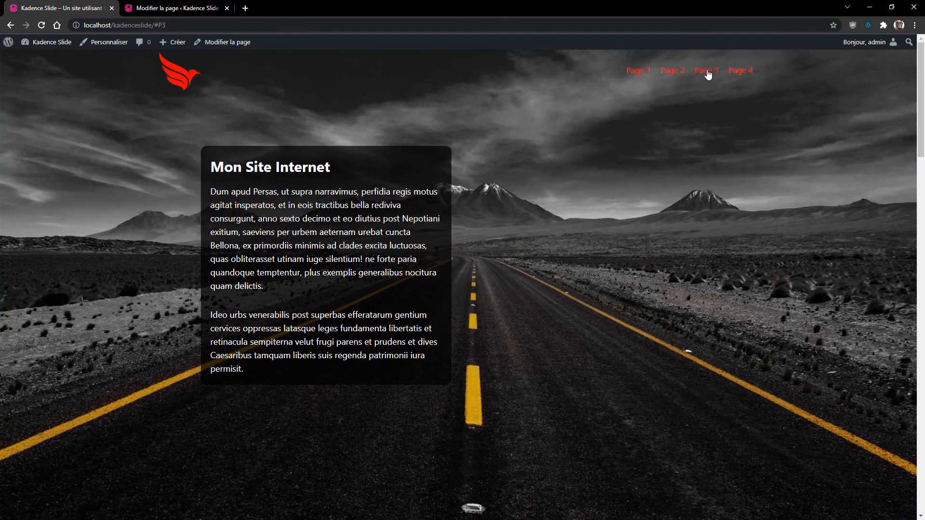
pyautogui.click(677, 73)
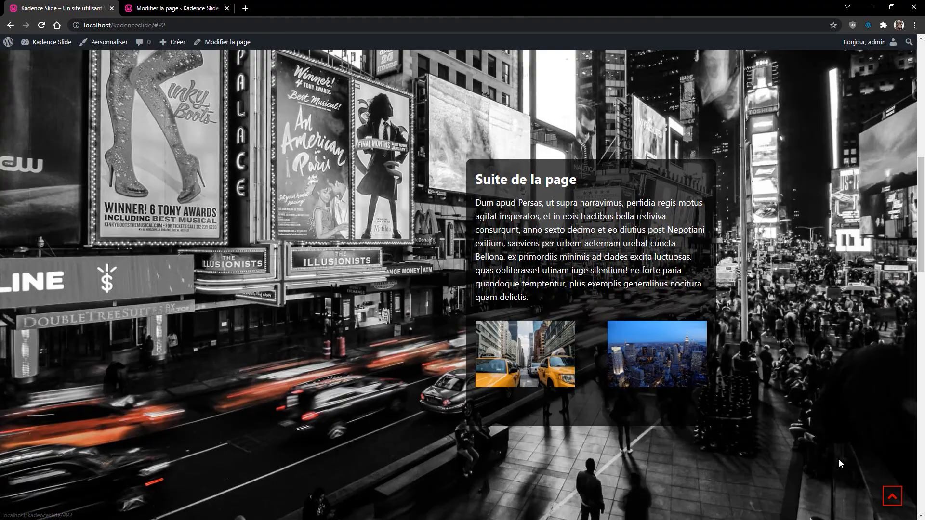
pyautogui.click(893, 496)
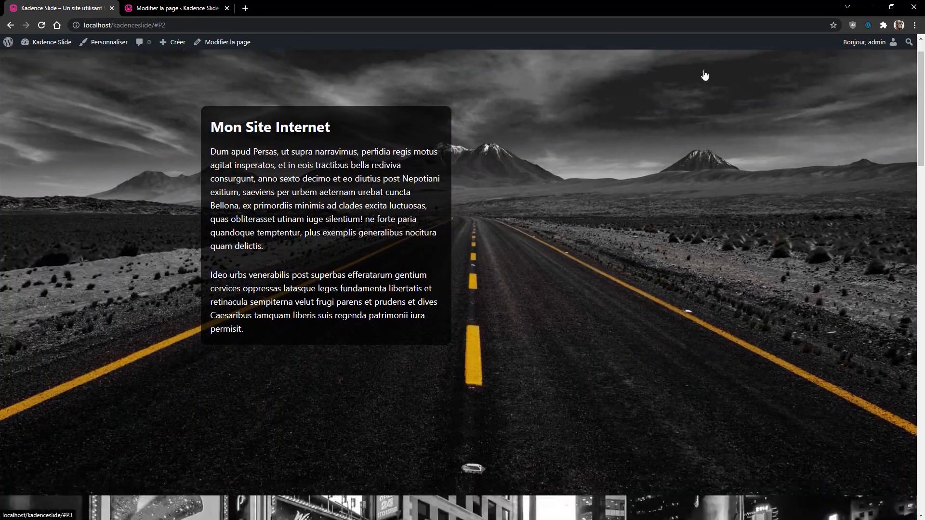
pyautogui.click(704, 75)
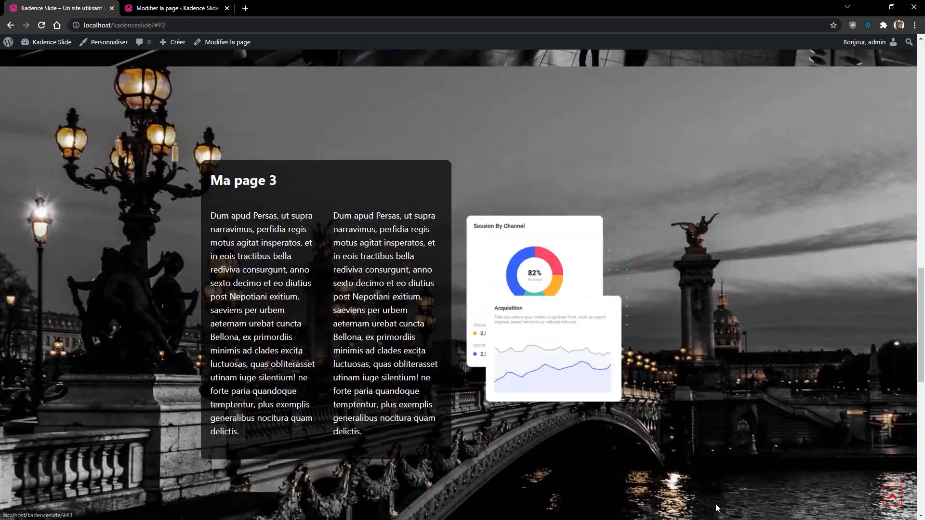
pyautogui.click(892, 496)
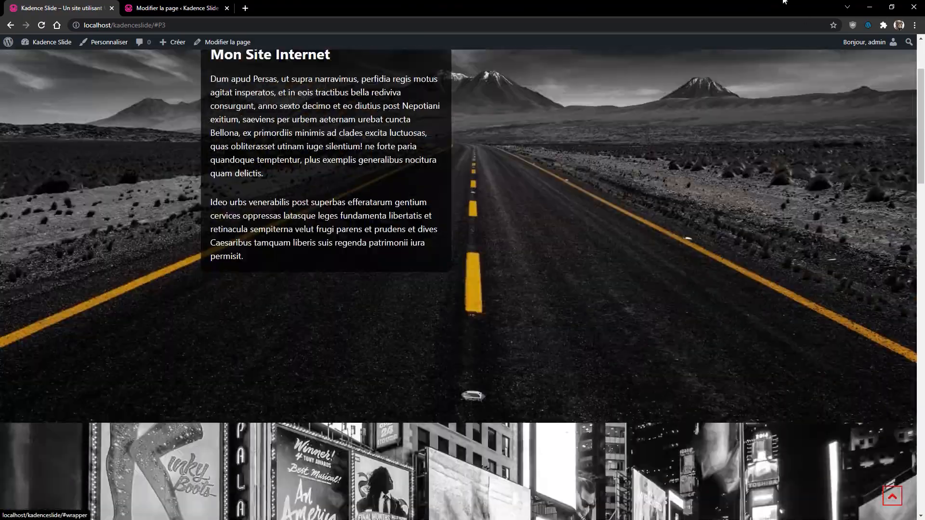
pyautogui.click(740, 76)
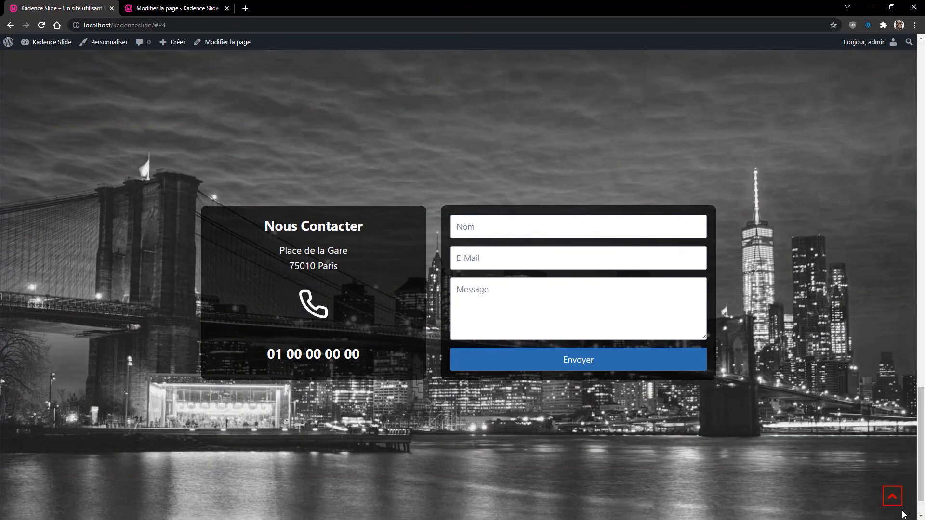
pyautogui.click(892, 499)
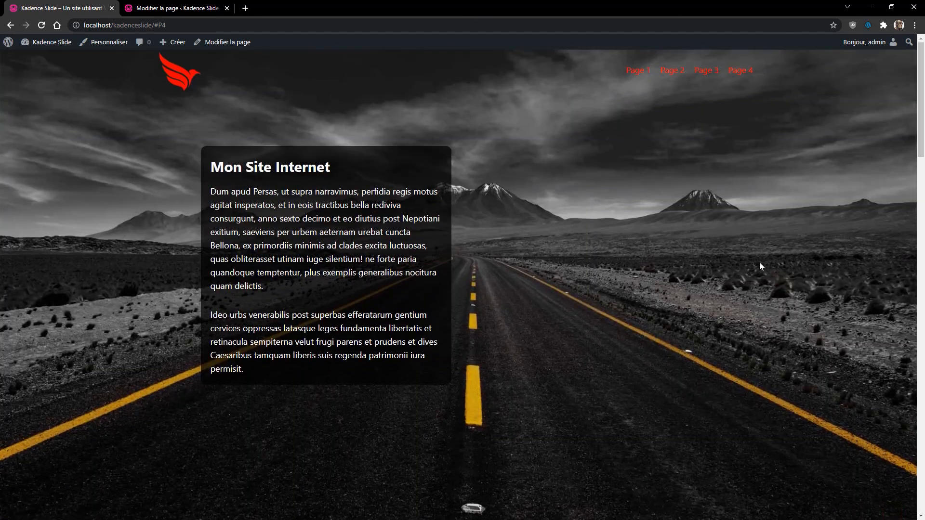